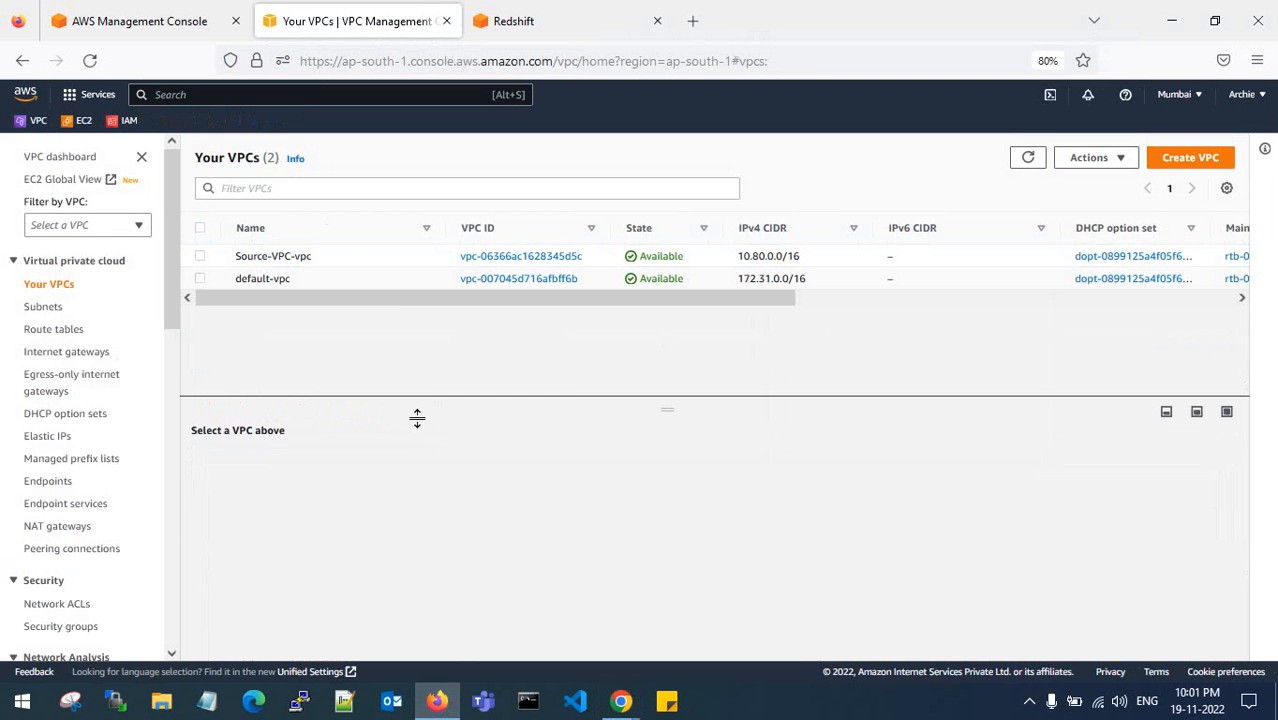
- Close the Your VPCs tab and go to Redshift's Cluster subnet groups page under Configurations
click(478, 28)
click(447, 22)
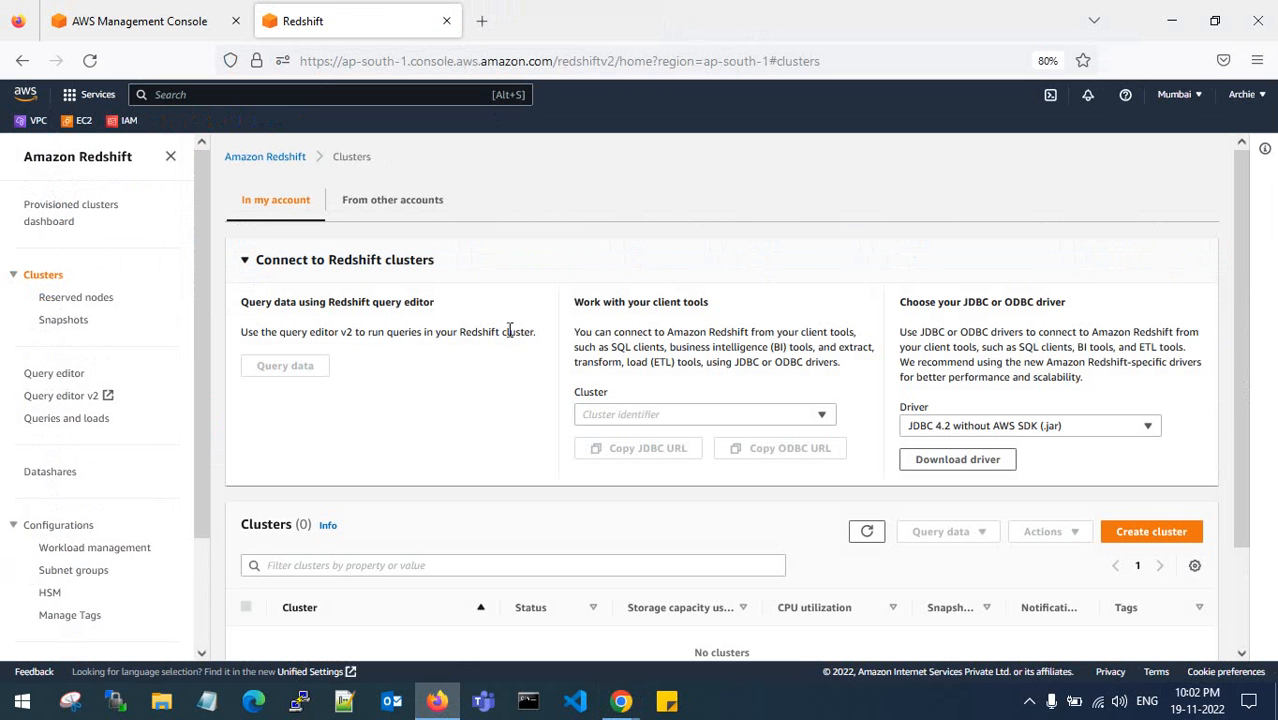
click(242, 264)
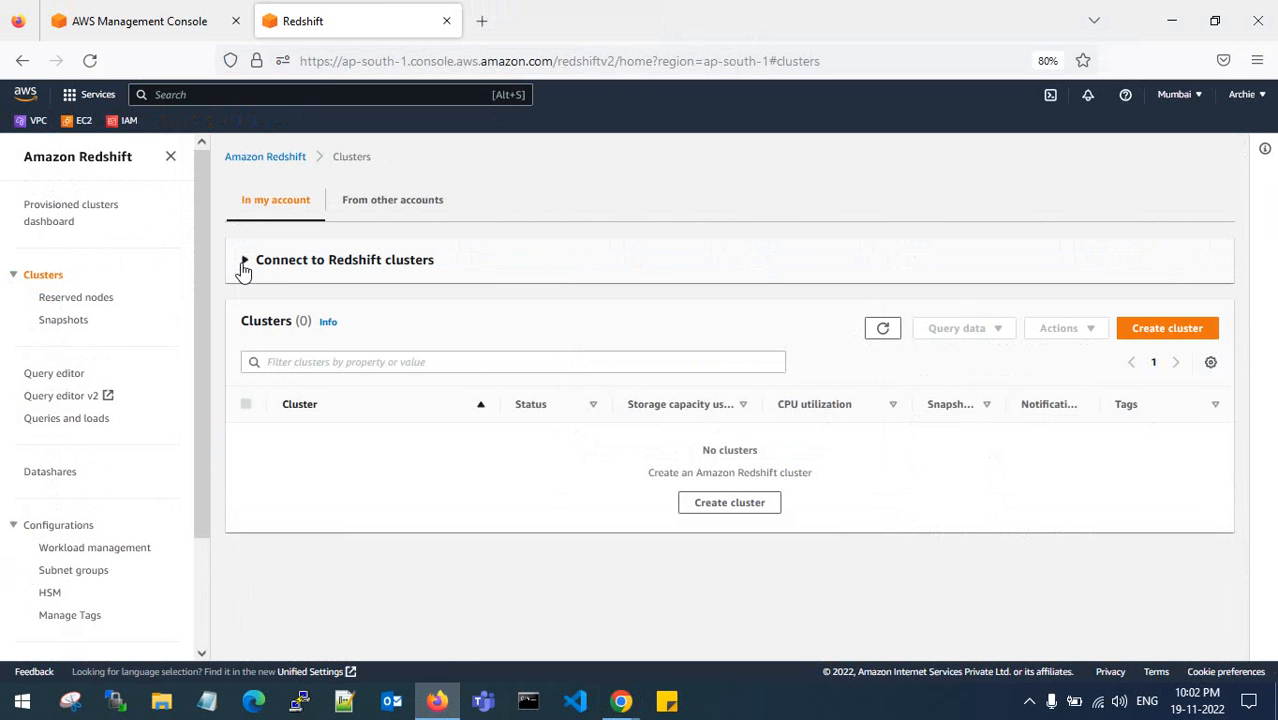
scroll(128, 450, down, 2)
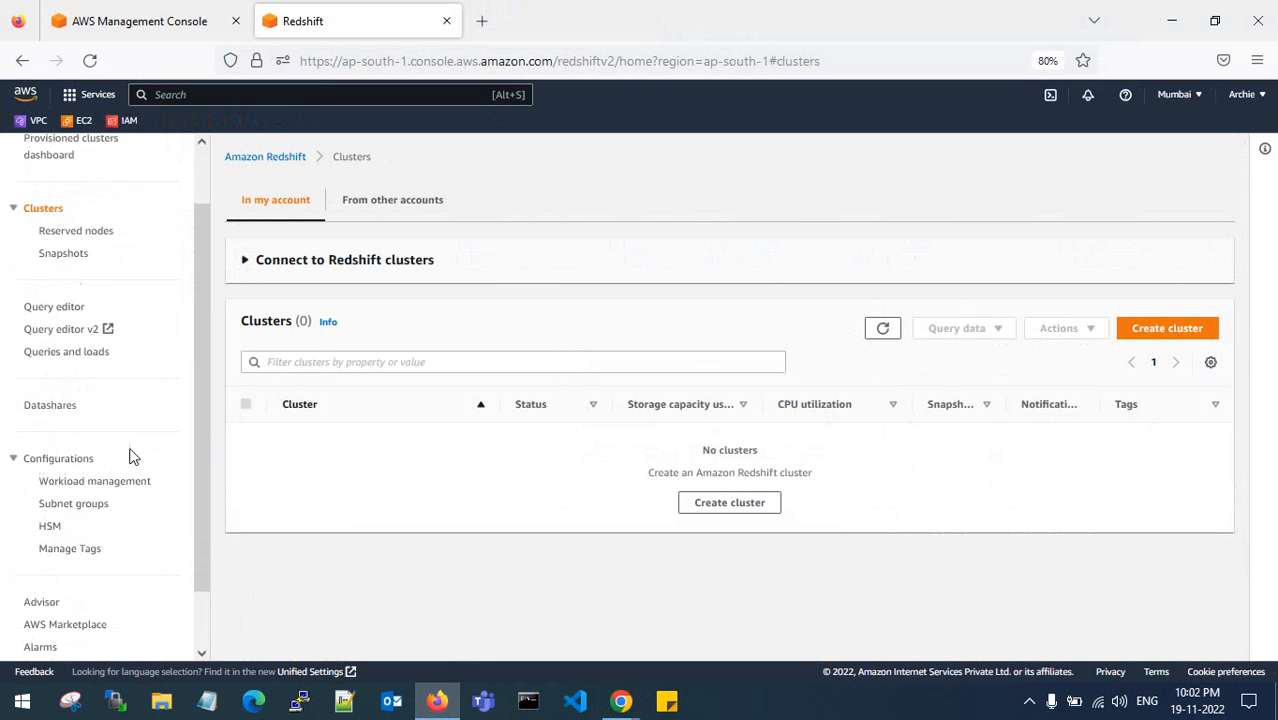
click(90, 494)
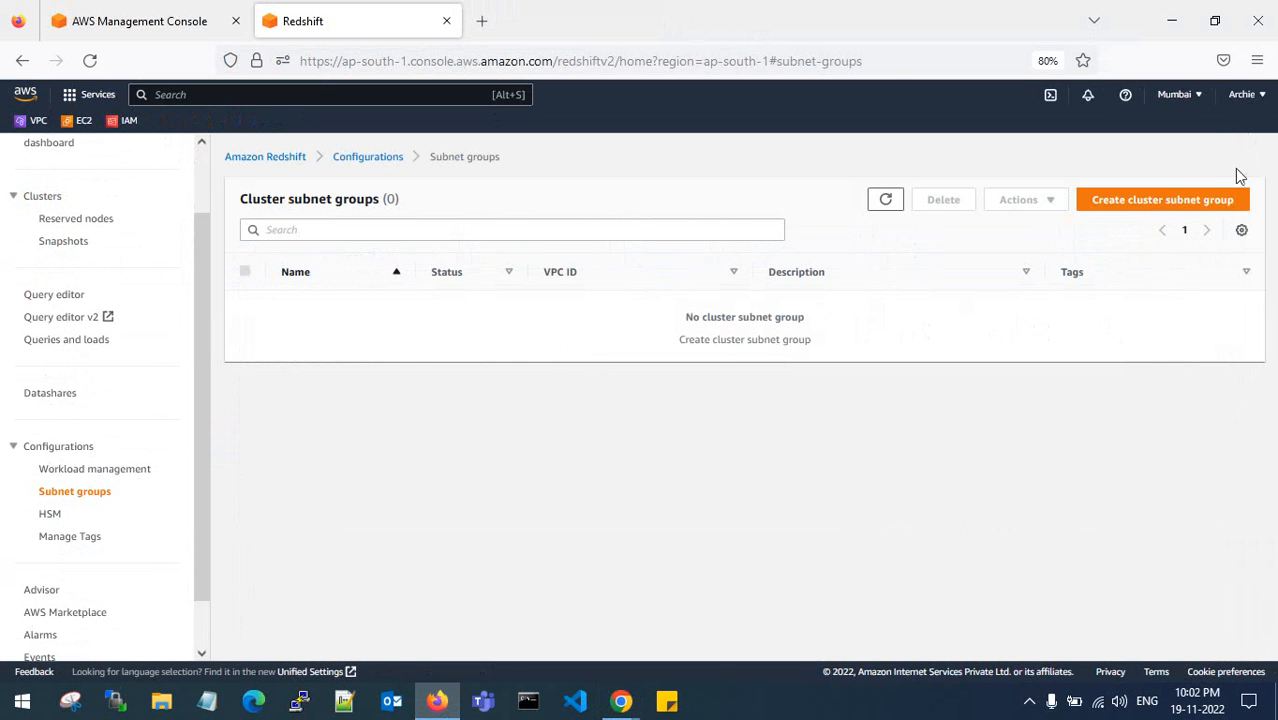
- Start a new cluster subnet group and select Source-VPC-vpc as its VPC
click(1153, 205)
scroll(553, 336, down, 2)
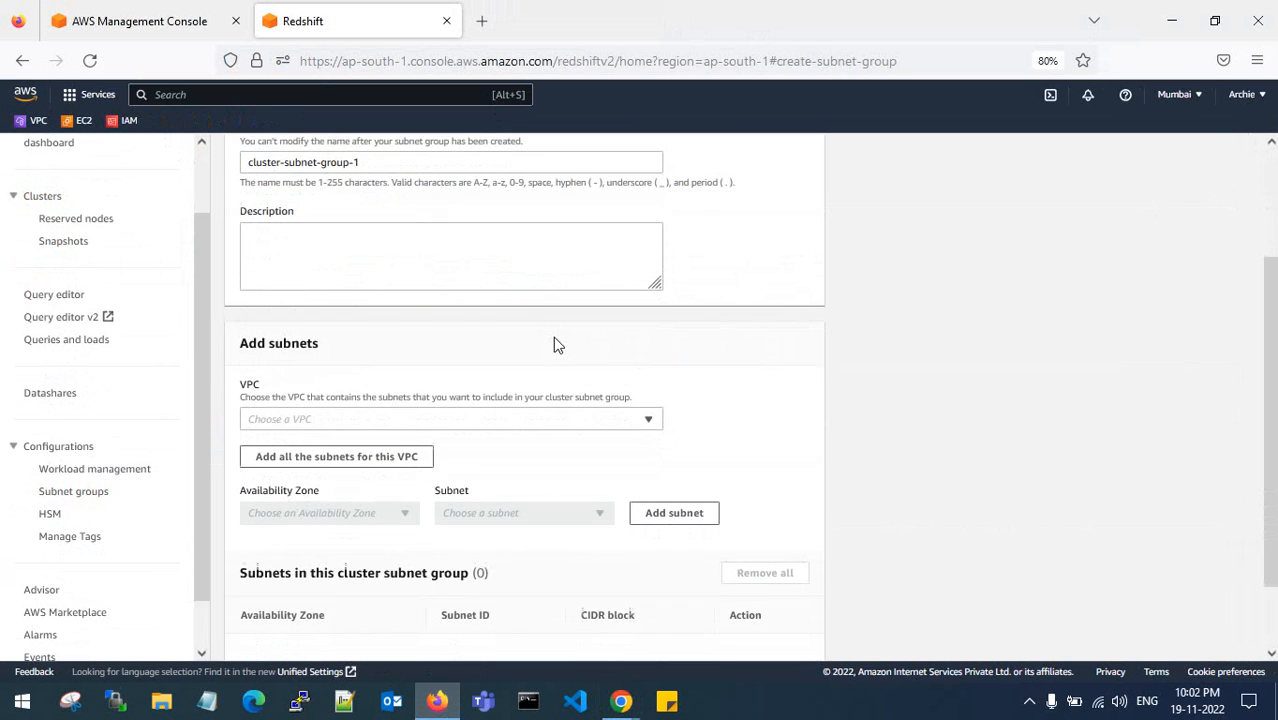
scroll(557, 344, up, 2)
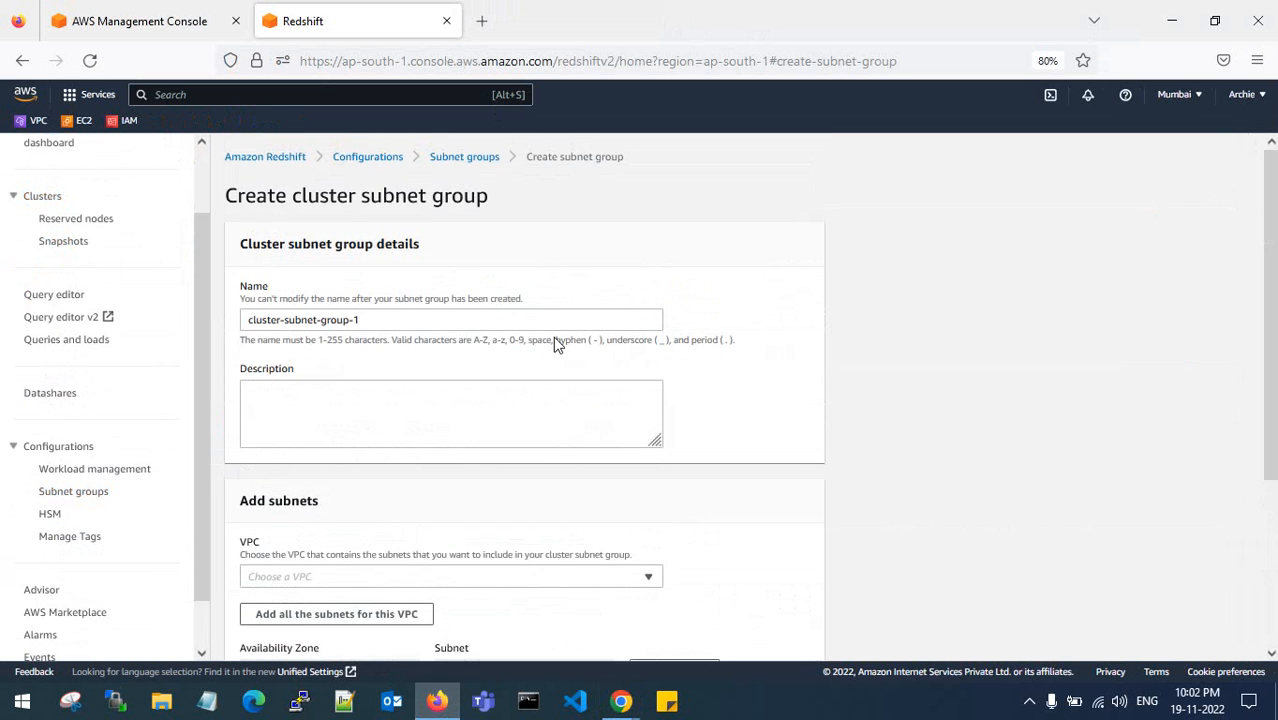
scroll(555, 340, down, 1)
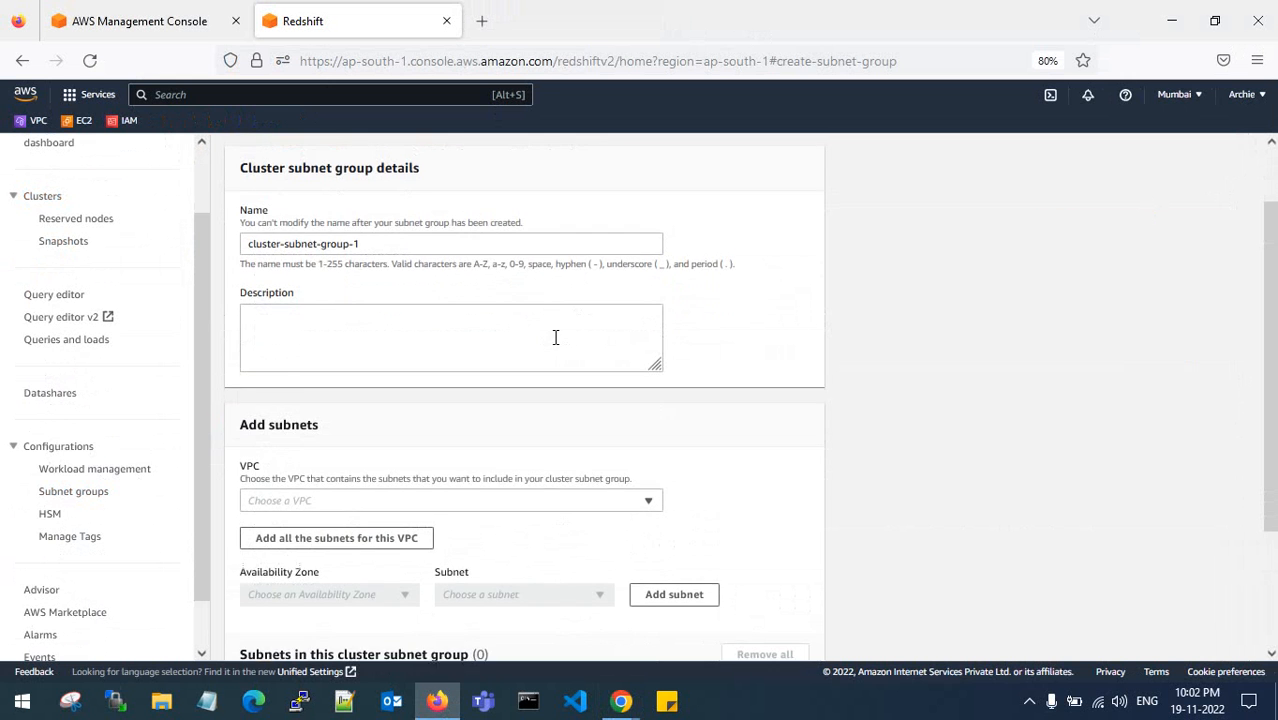
click(382, 326)
scroll(405, 347, down, 2)
click(407, 342)
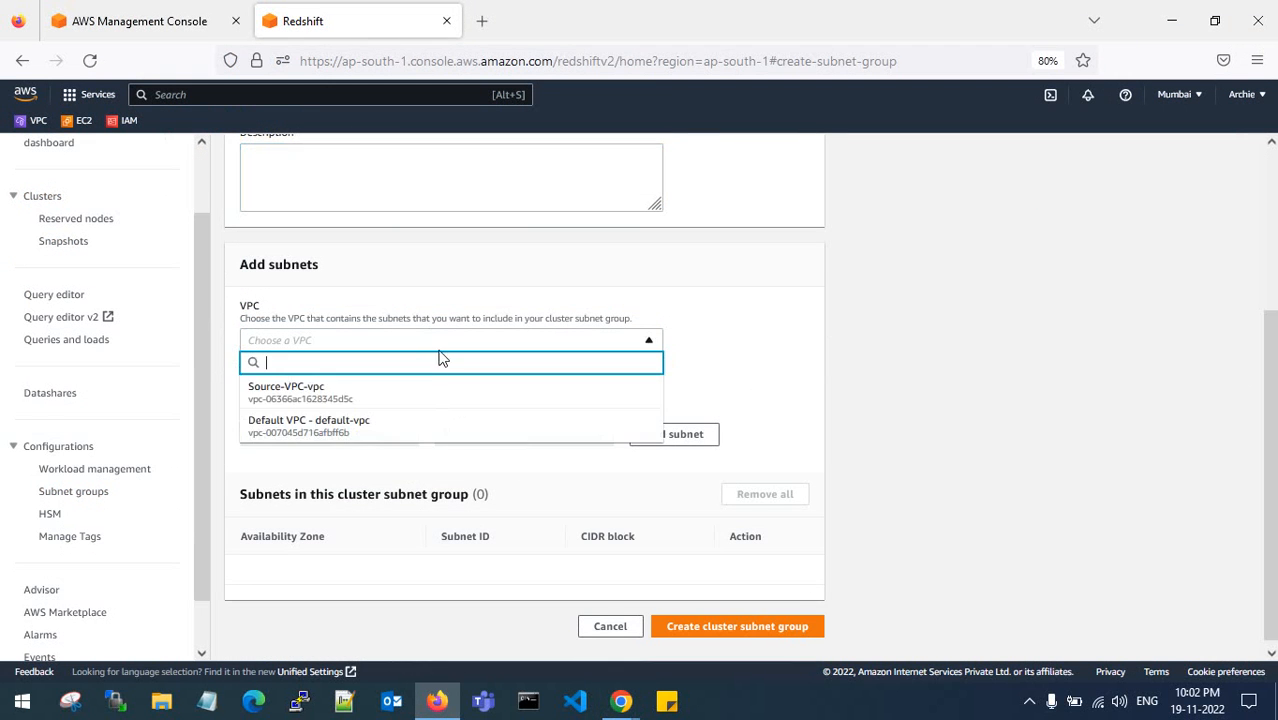
click(410, 398)
- Add subnet-0ad9ffbf79d7eadd7 from availability zone ap-south-1a to the group
scroll(450, 405, down, 1)
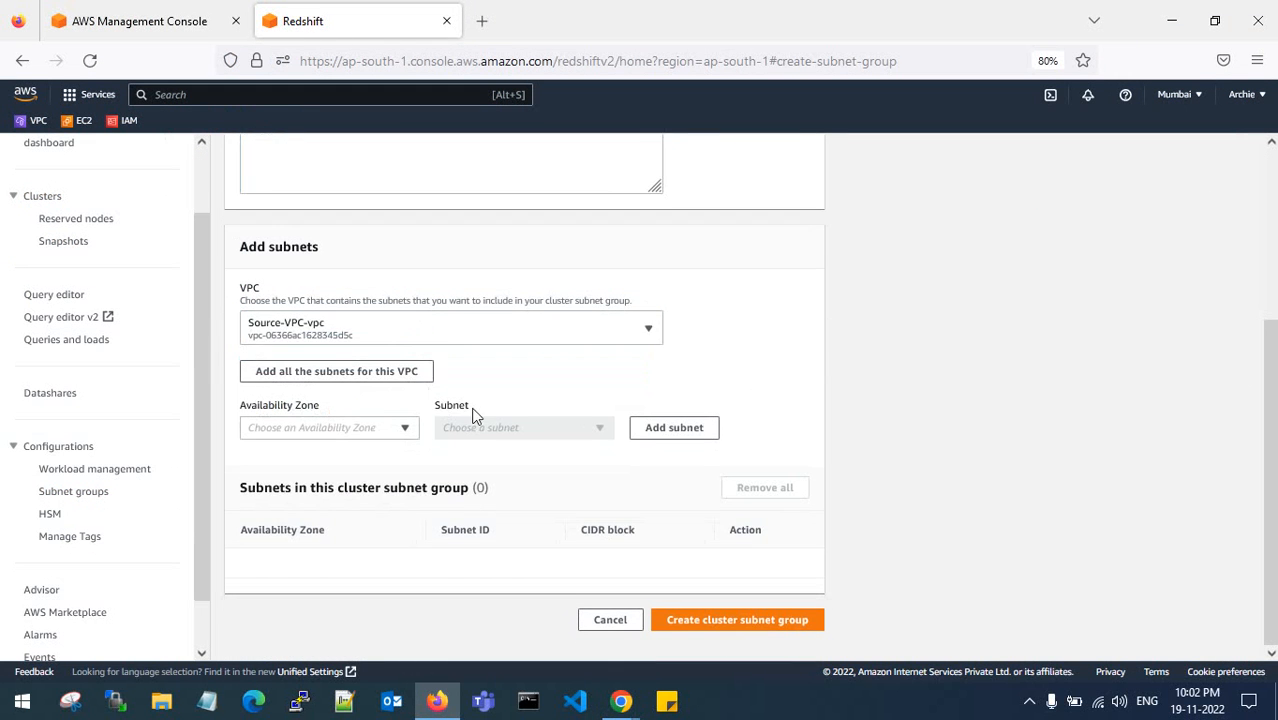
click(392, 428)
click(365, 455)
click(493, 430)
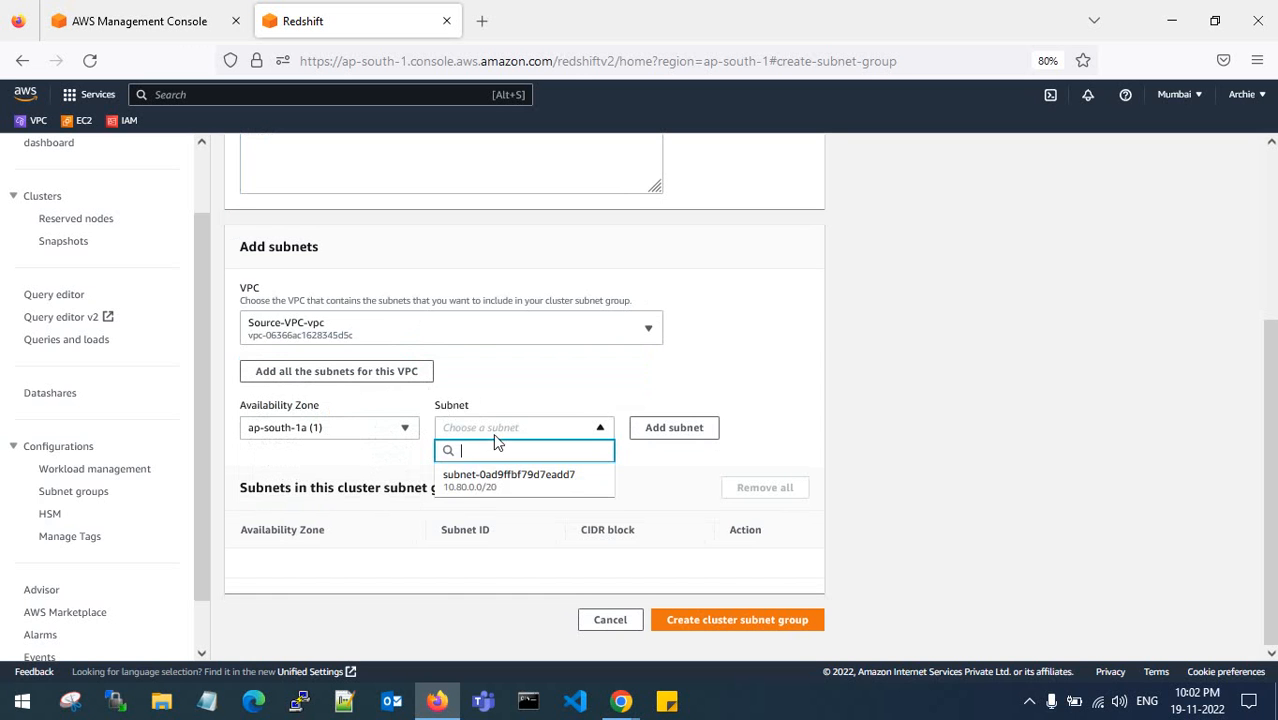
click(502, 476)
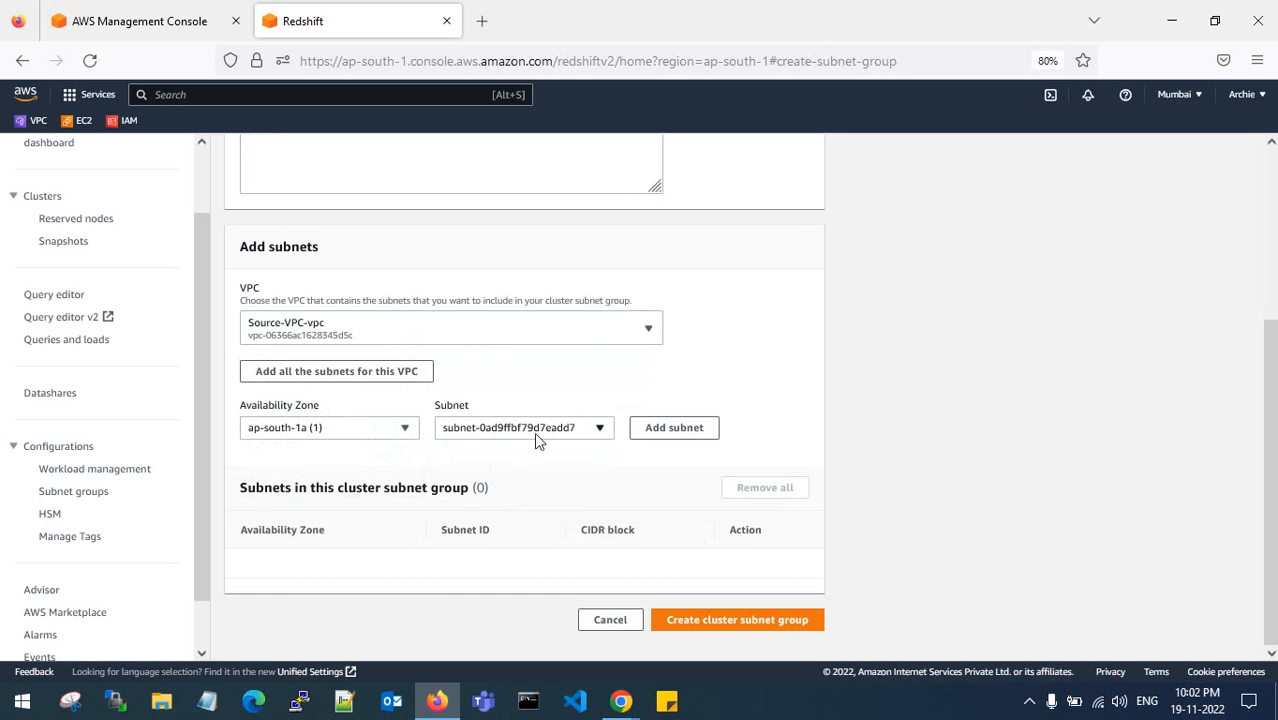
click(534, 436)
click(566, 480)
click(674, 428)
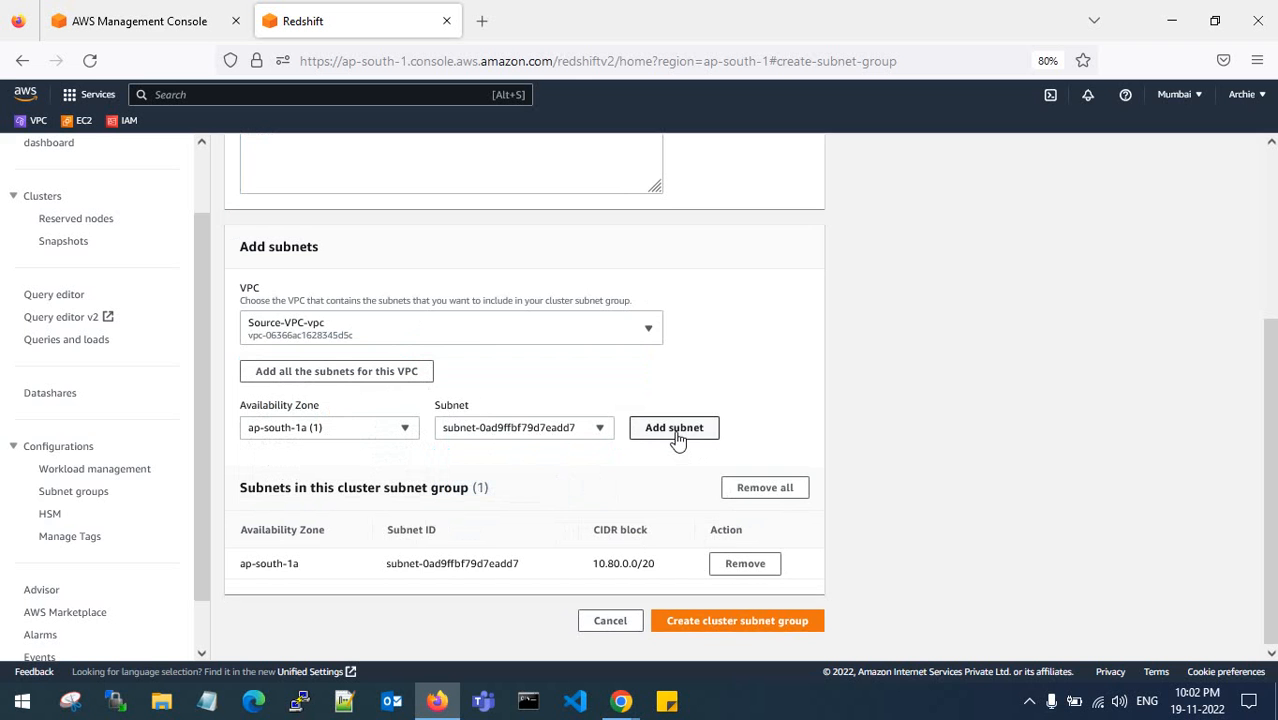
- Copy the name cluster-subnet-group-1 into Description and create the subnet group
click(708, 620)
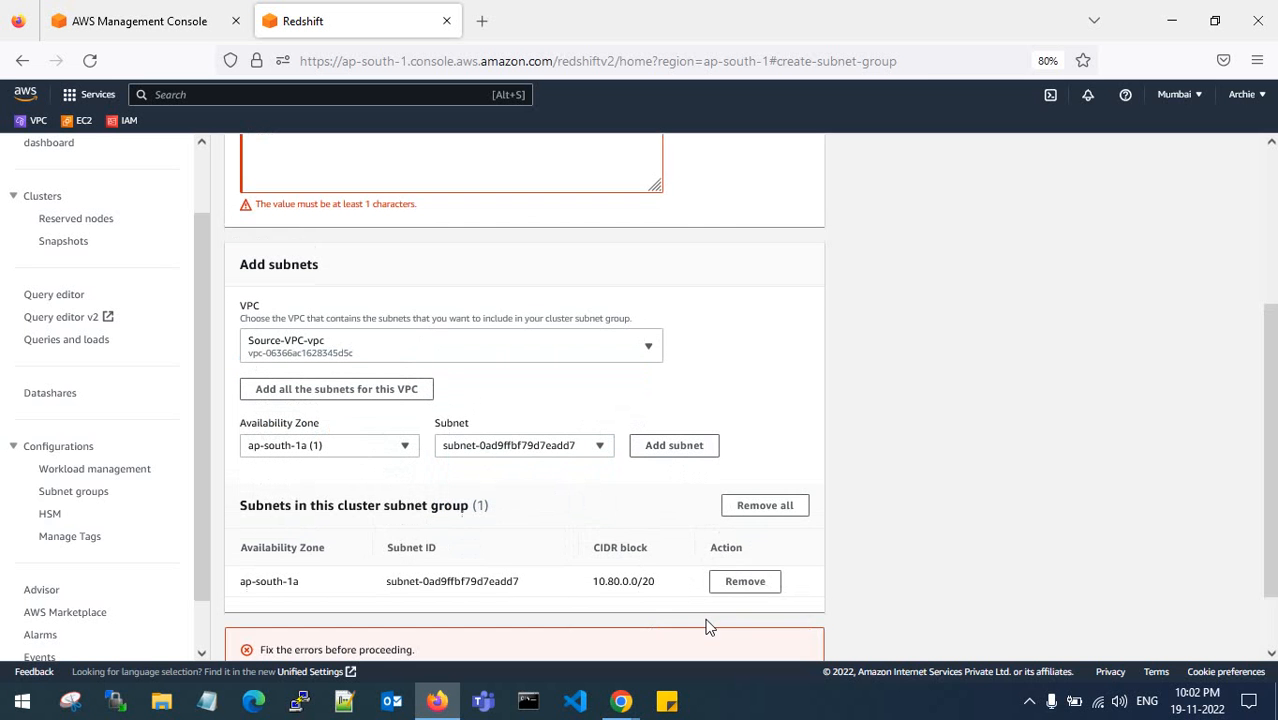
scroll(706, 626, down, 2)
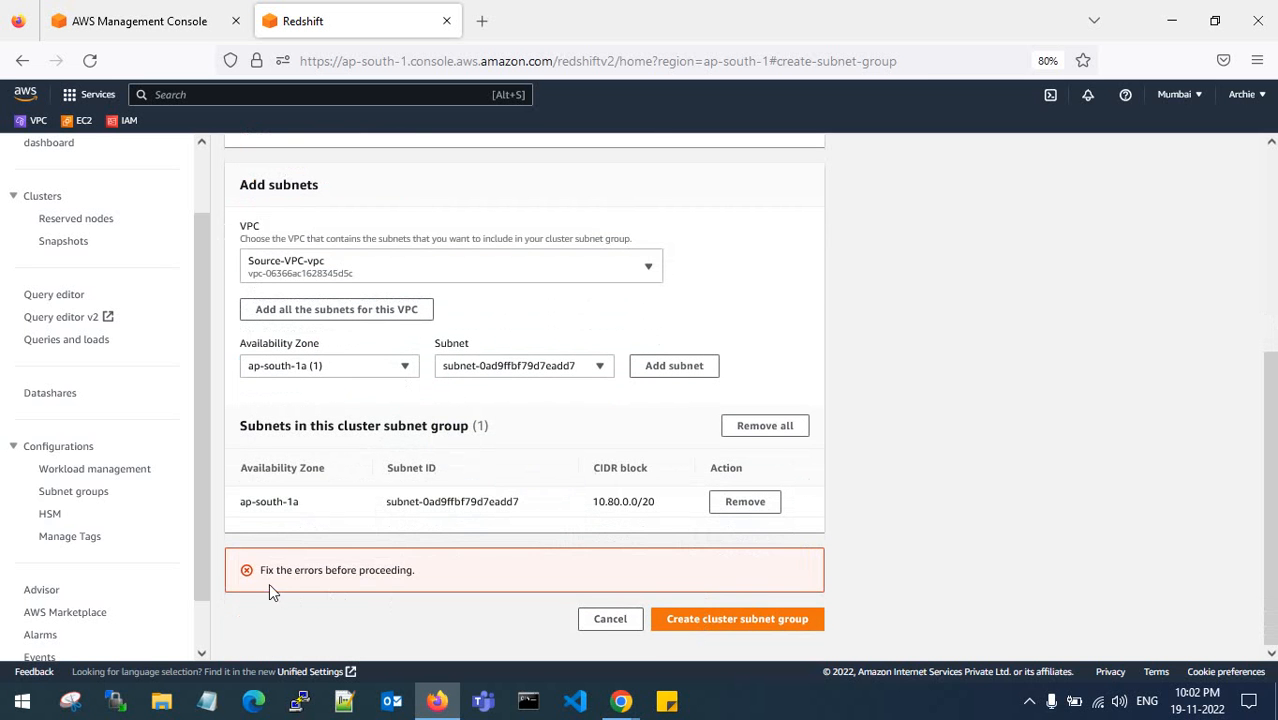
scroll(420, 576, up, 5)
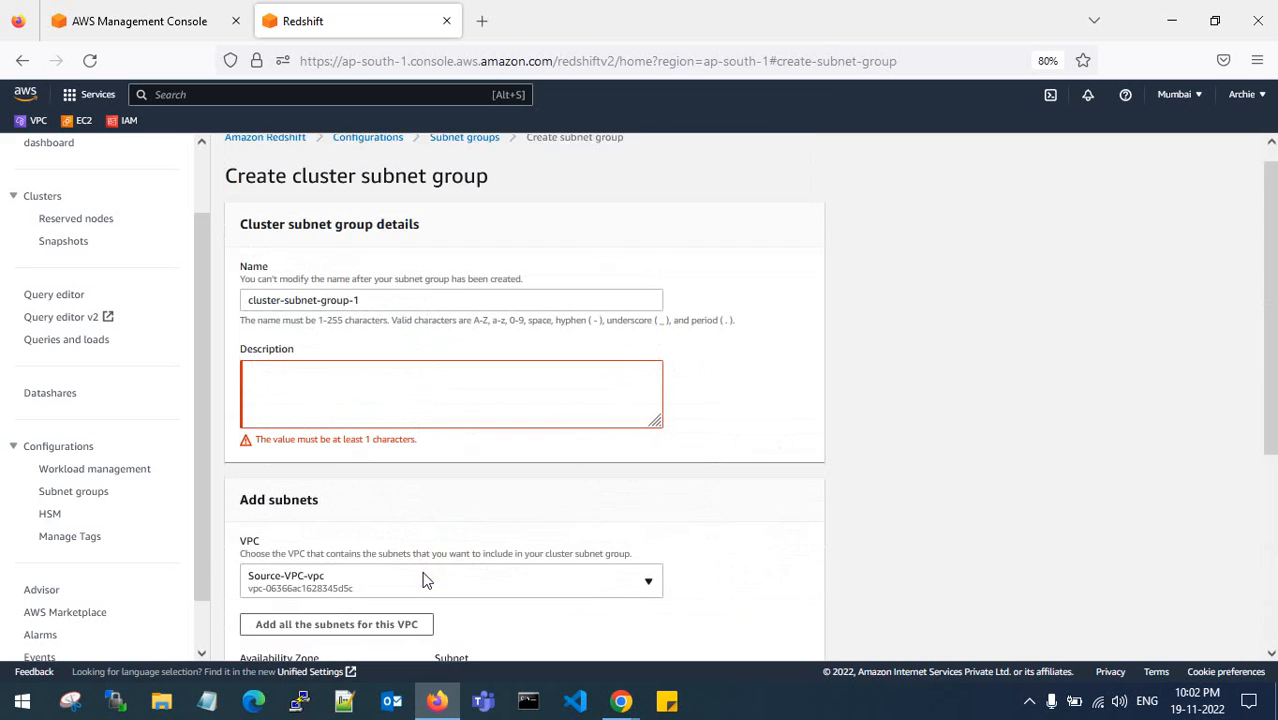
drag(368, 320, 203, 308)
key(ctrl+c)
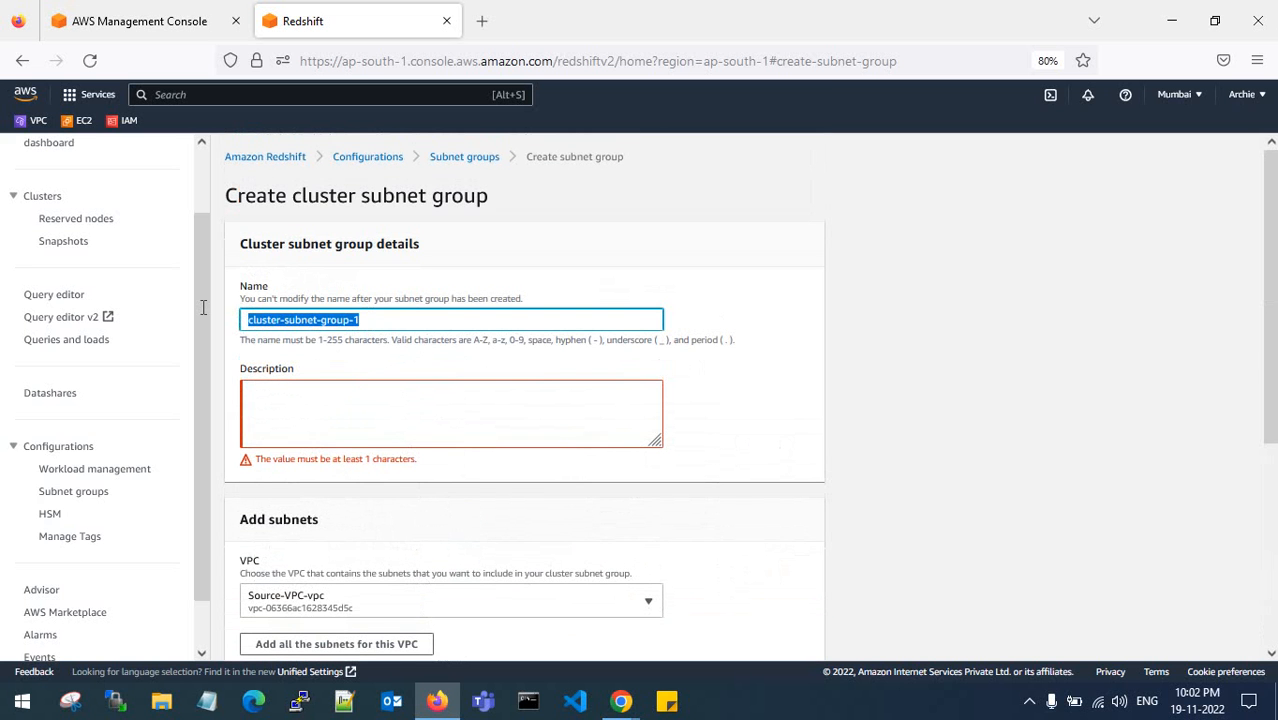
click(291, 397)
key(ctrl+v)
scroll(700, 560, down, 5)
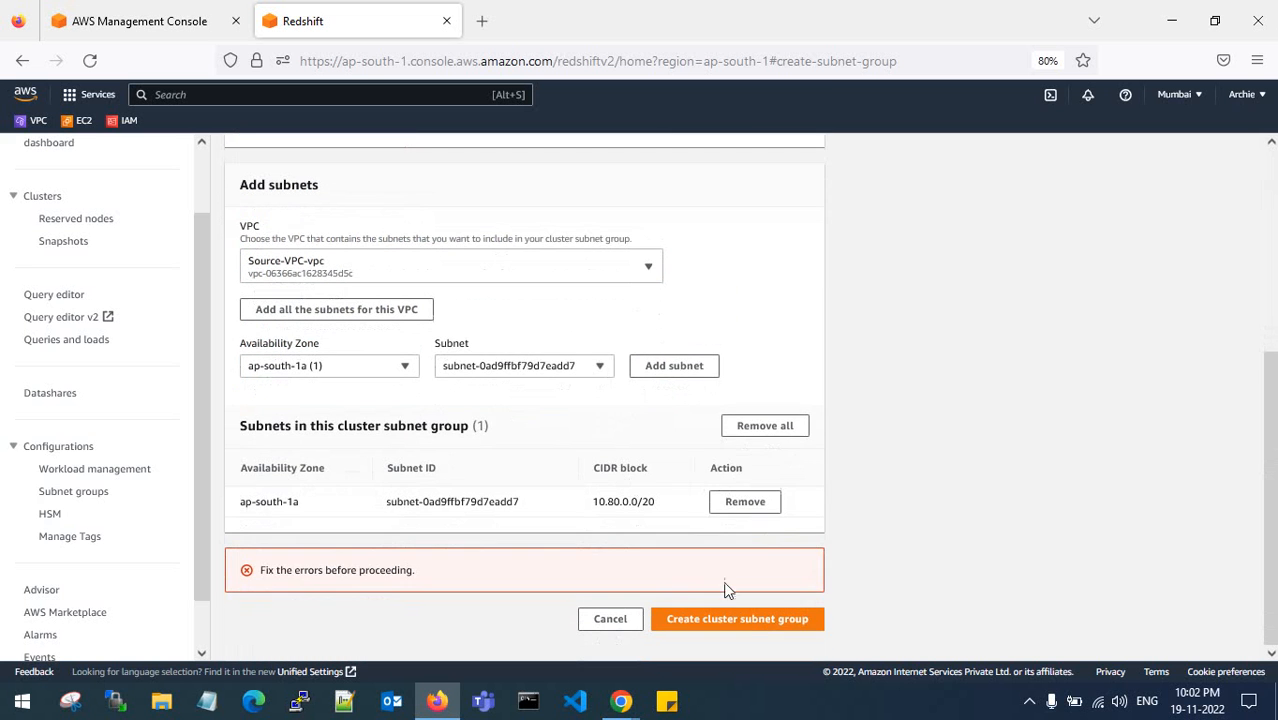
click(740, 619)
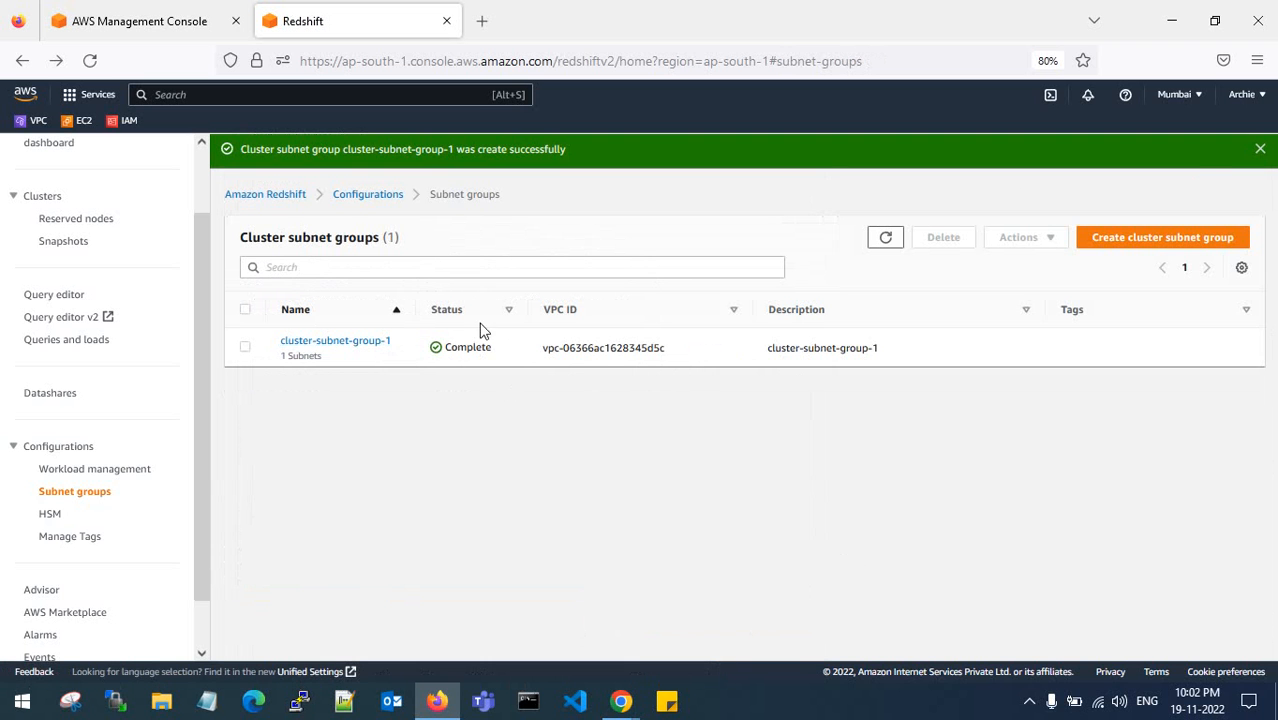
- From the Clusters list, start a new cluster with identifier My-Redhsift-Cluster
click(1260, 149)
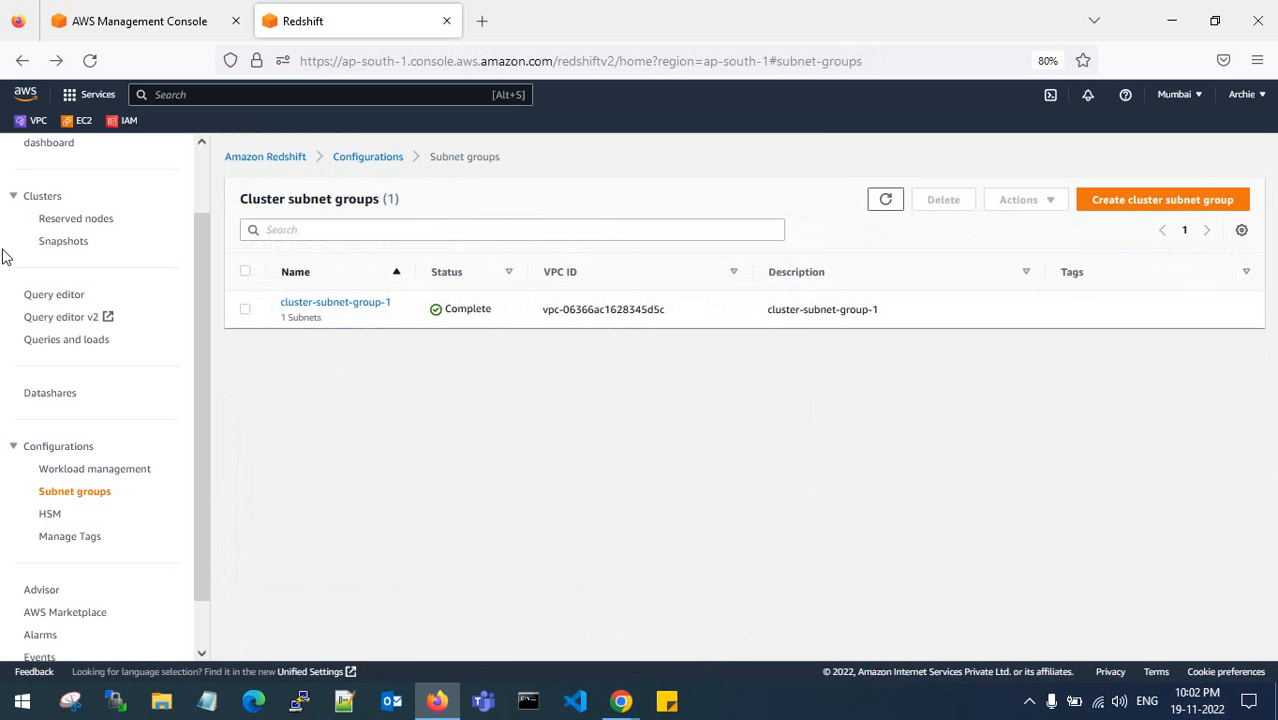
click(42, 197)
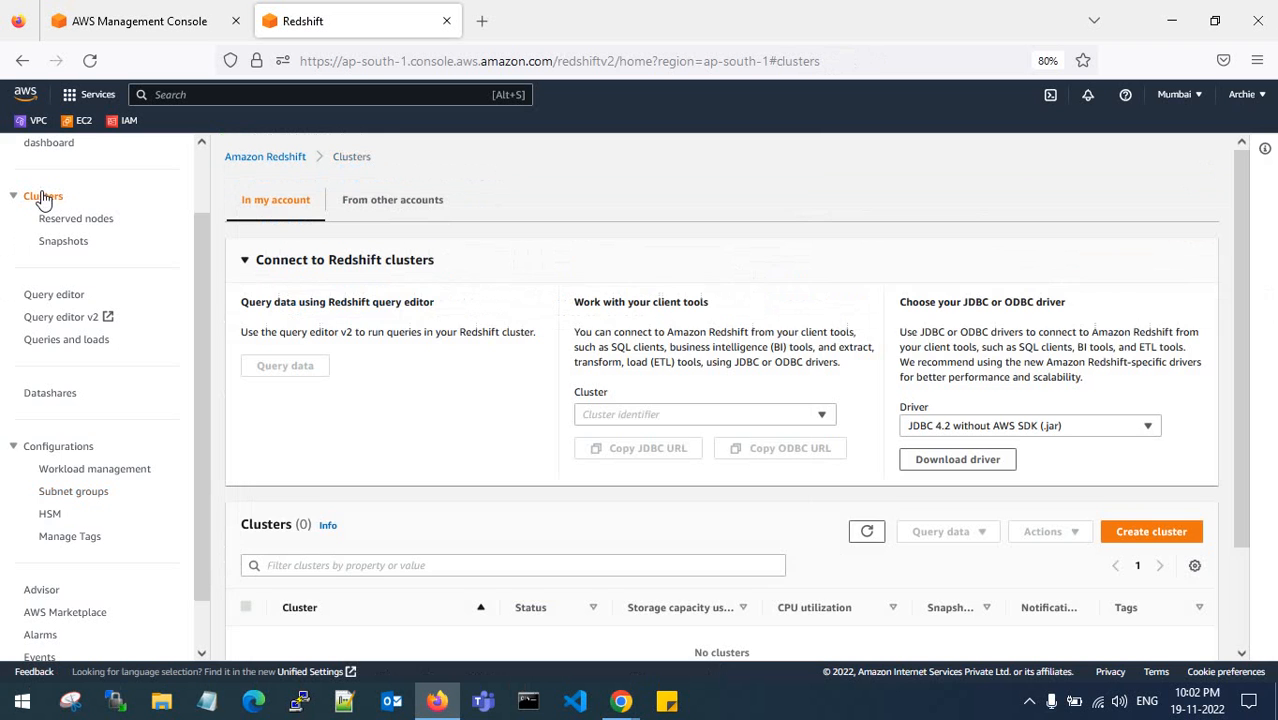
click(242, 263)
click(1154, 333)
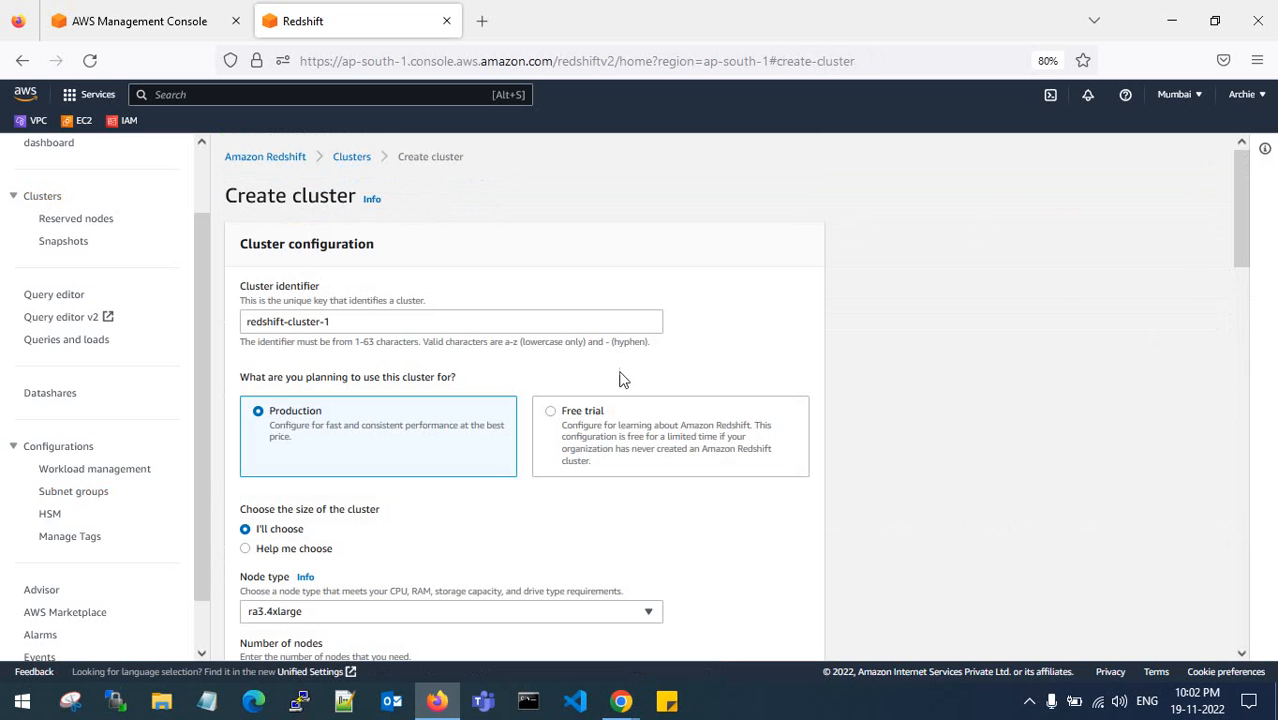
drag(408, 329, 242, 320)
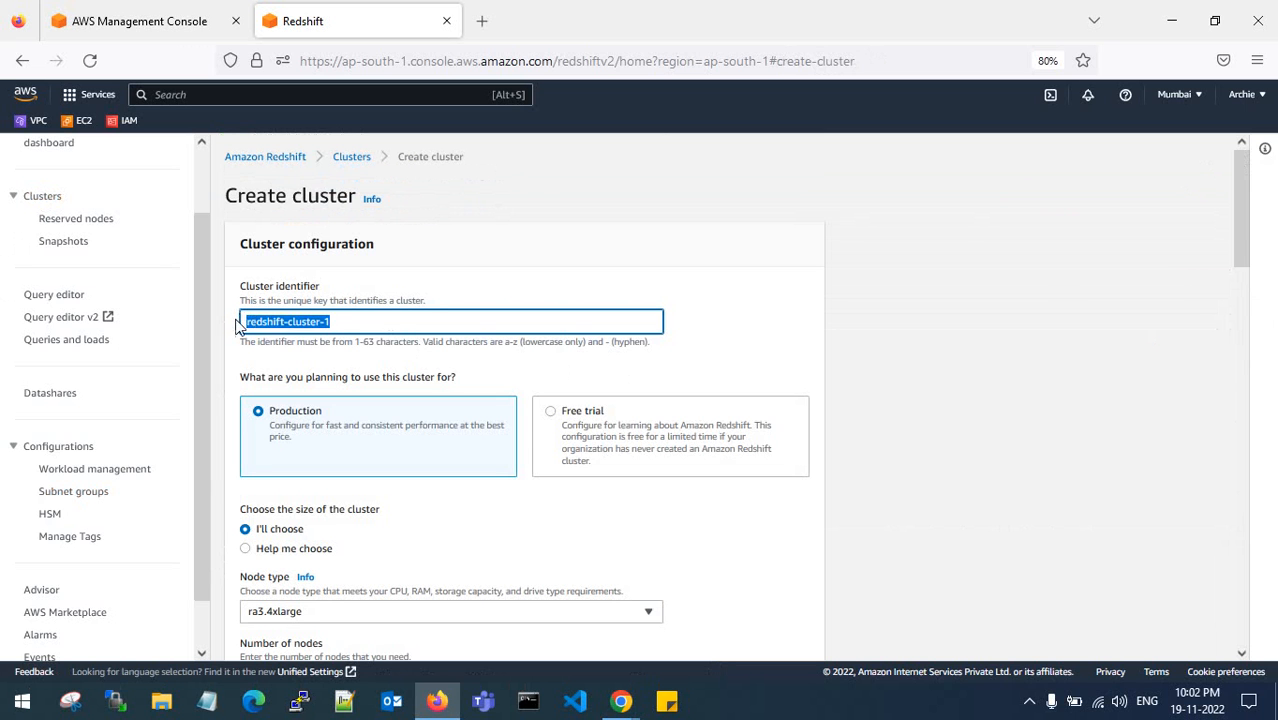
text(s)
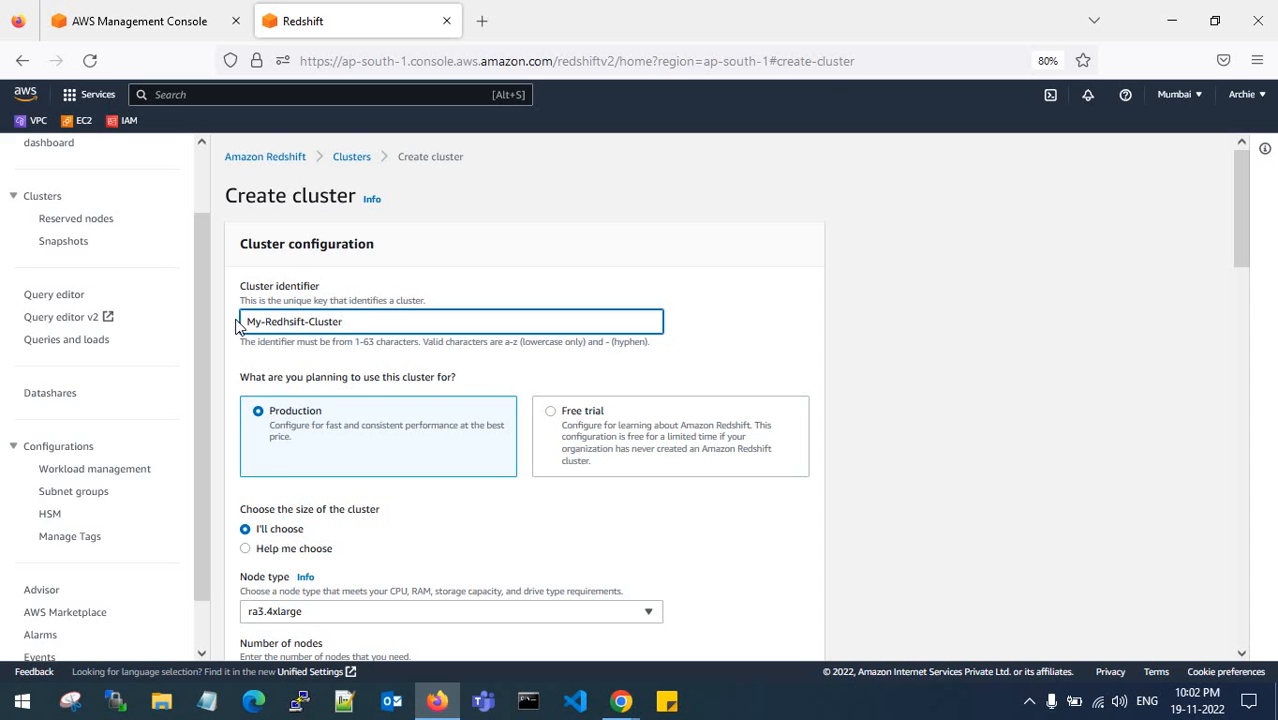
scroll(351, 362, down, 3)
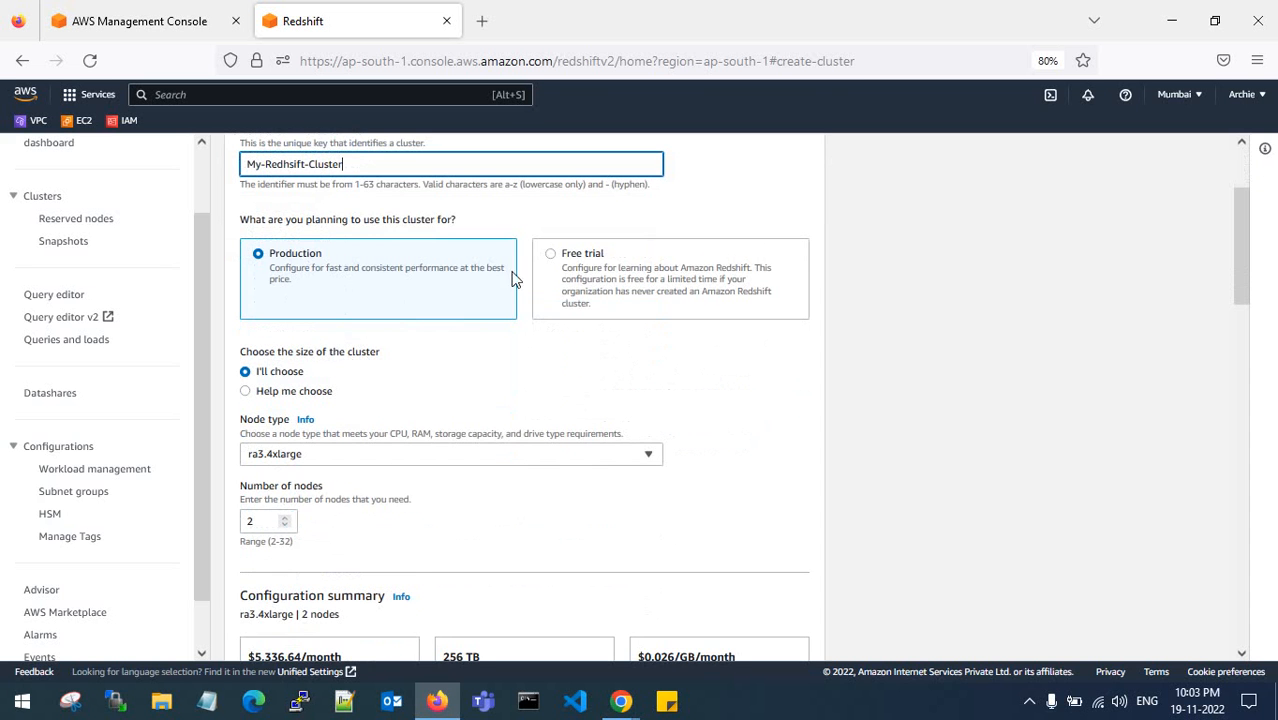
- Set the cluster node type to dc2.large
scroll(446, 337, down, 2)
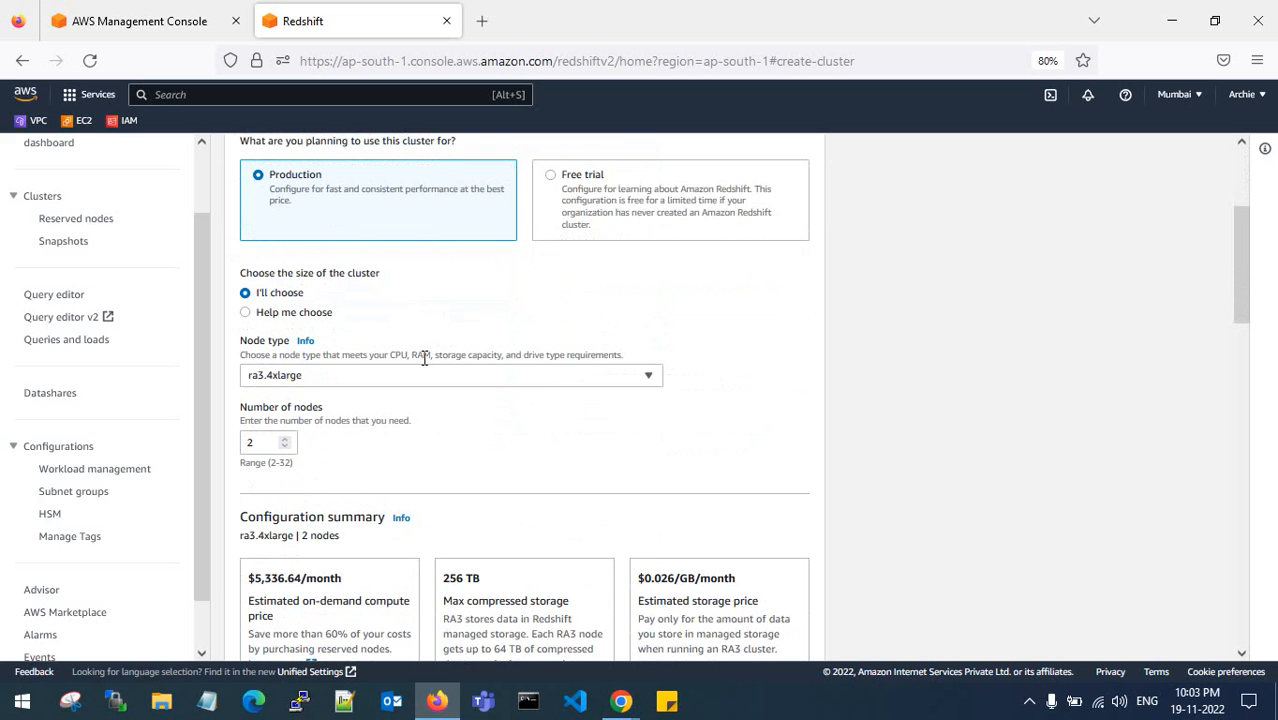
scroll(424, 358, down, 2)
click(402, 300)
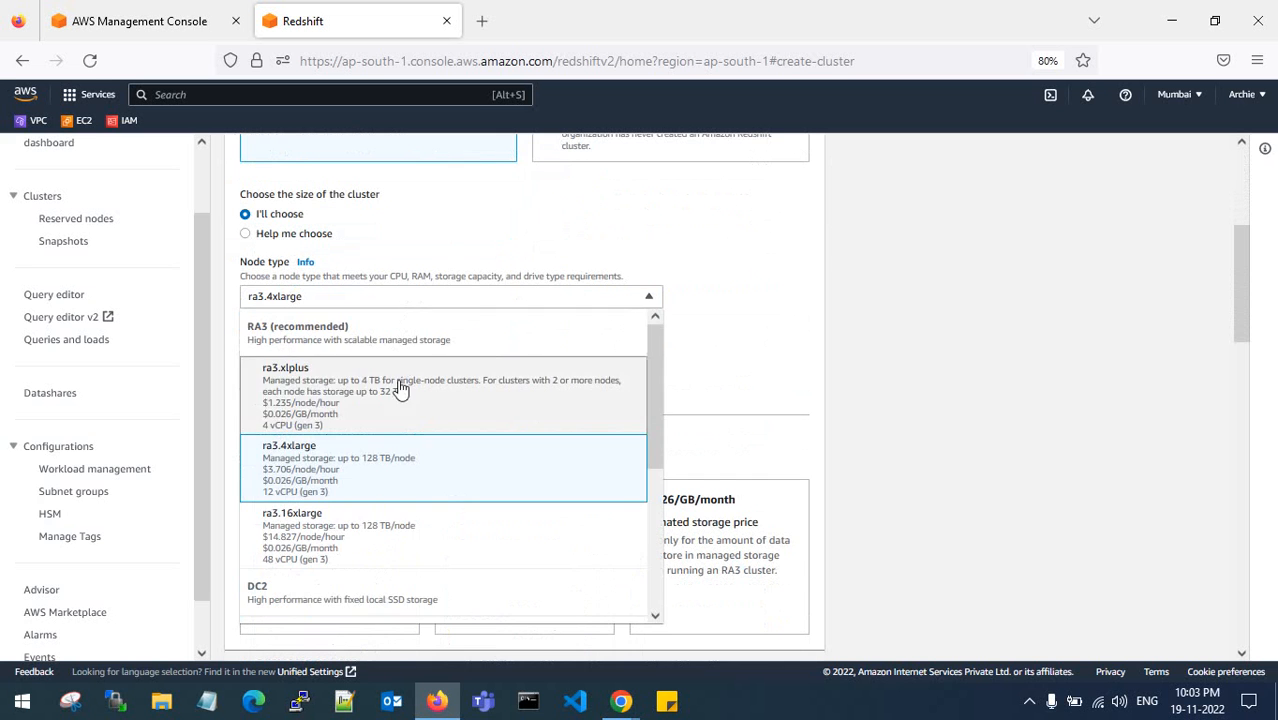
scroll(397, 420, down, 1)
scroll(393, 454, down, 2)
click(385, 415)
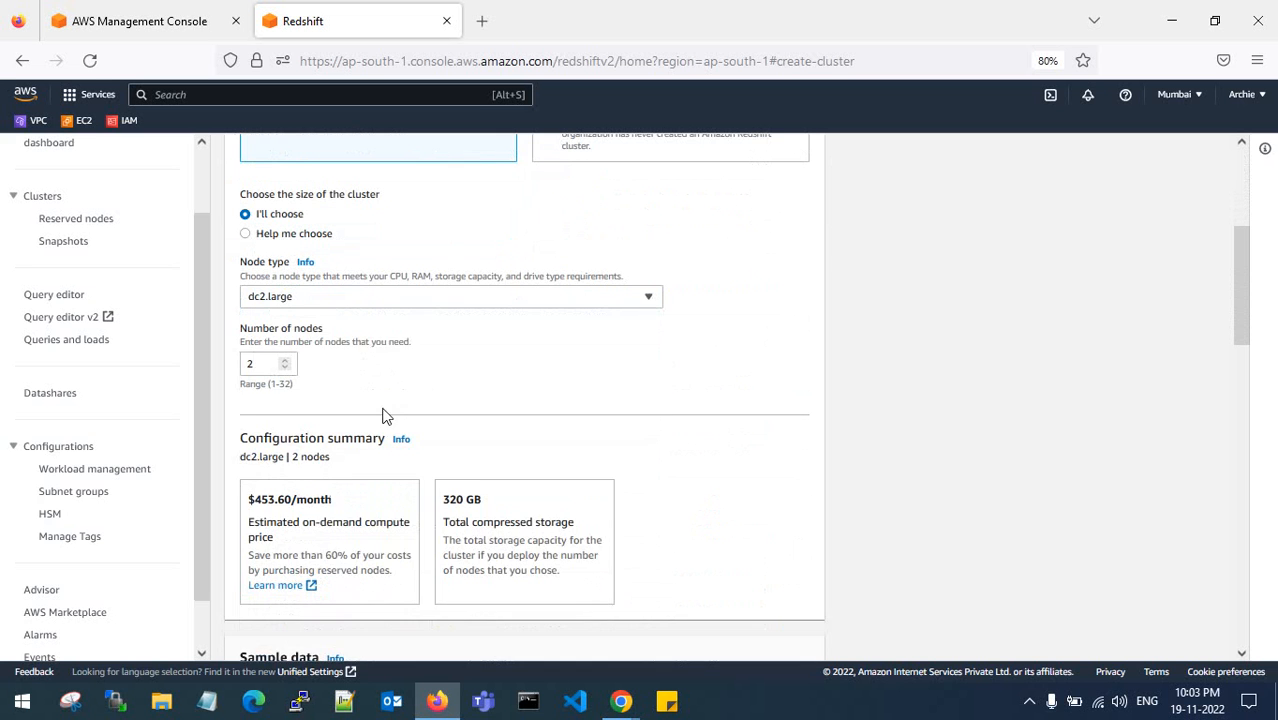
- Tick Load sample data to include the Tickit sample dataset
scroll(385, 415, down, 2)
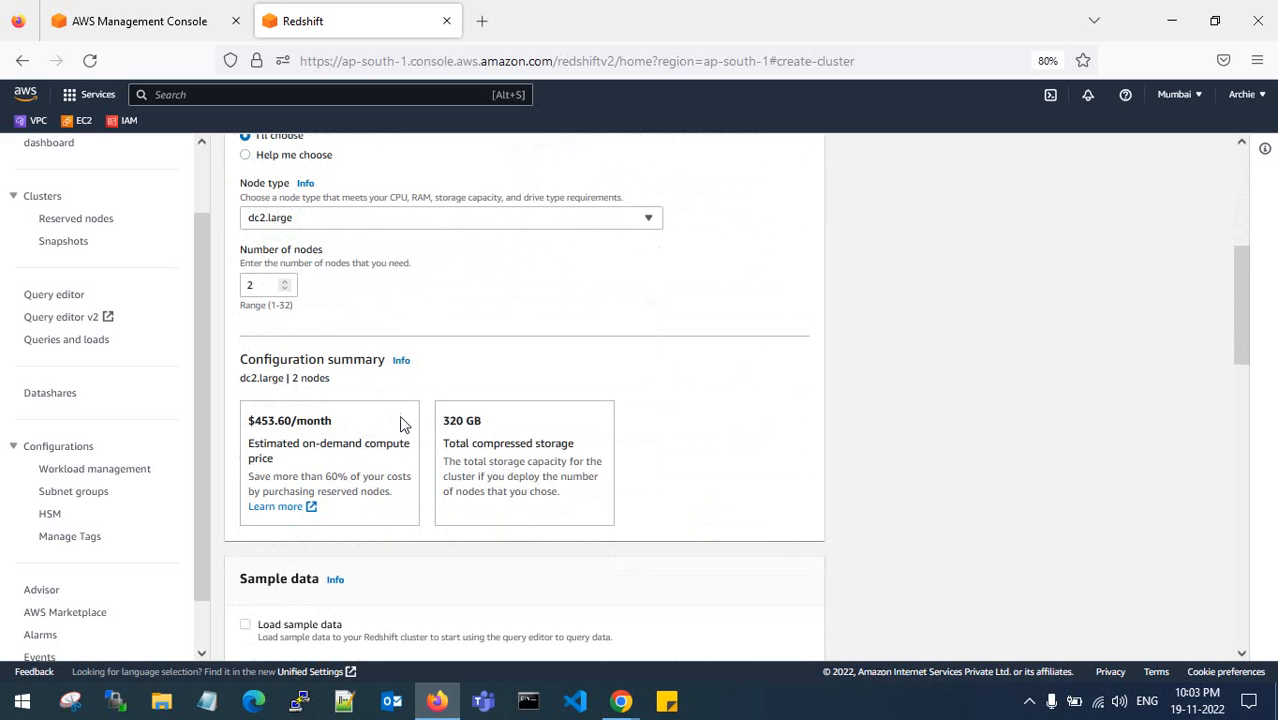
scroll(390, 330, up, 2)
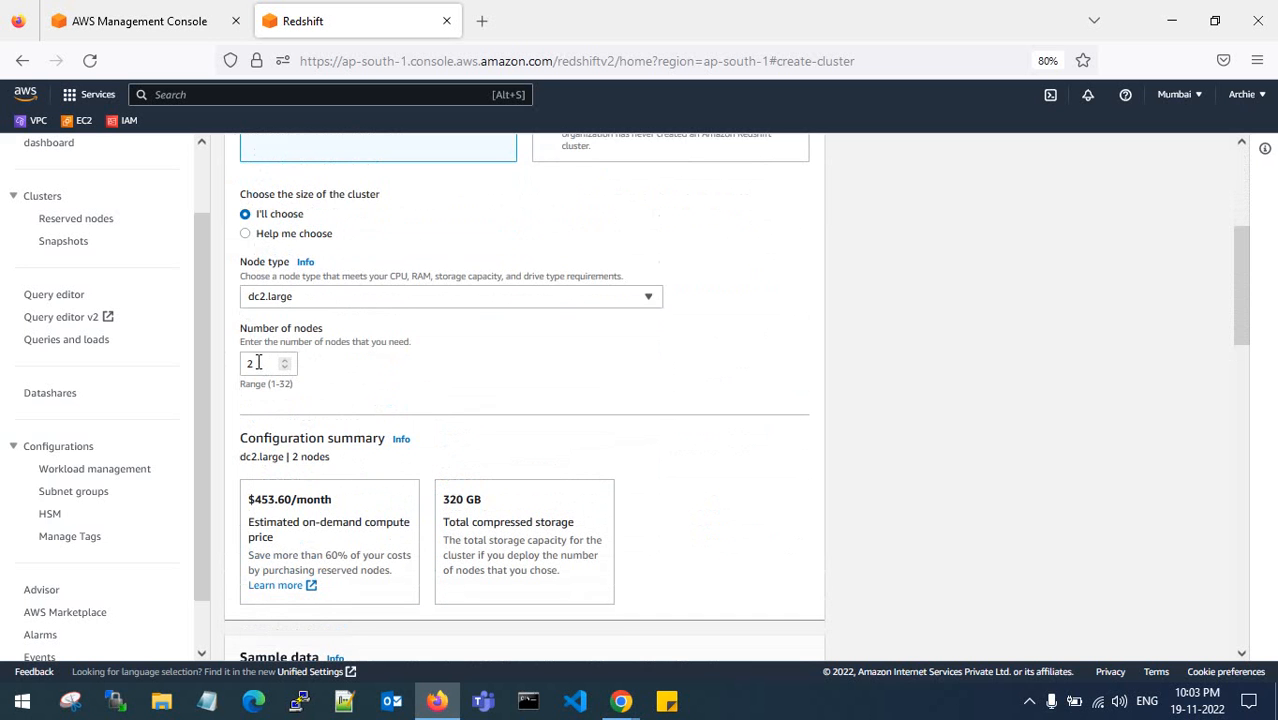
scroll(257, 364, up, 4)
scroll(250, 362, down, 4)
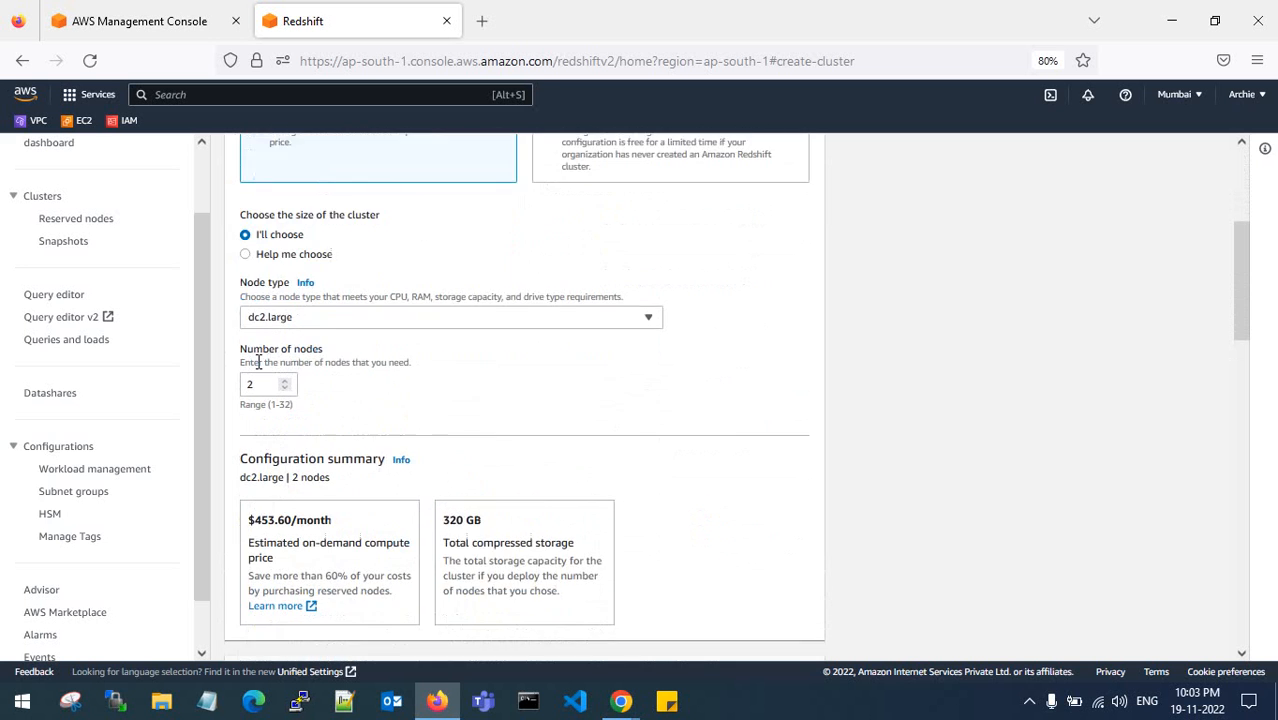
scroll(296, 366, down, 10)
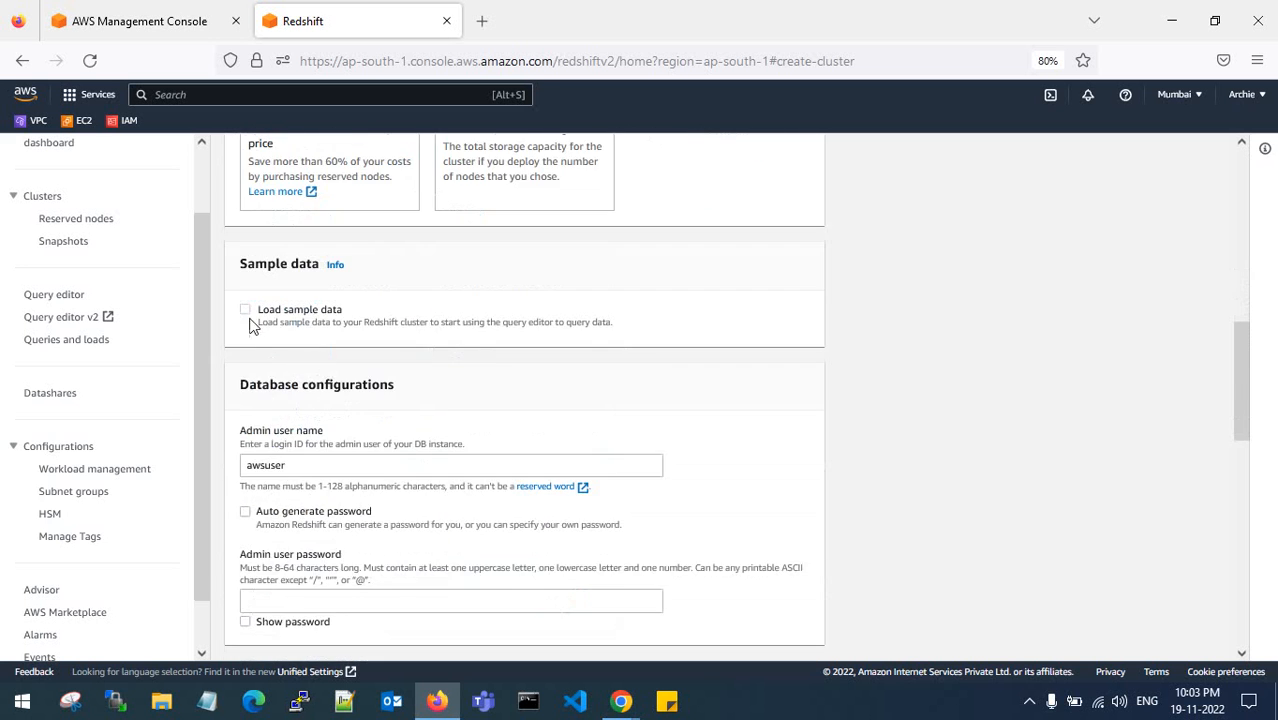
click(246, 312)
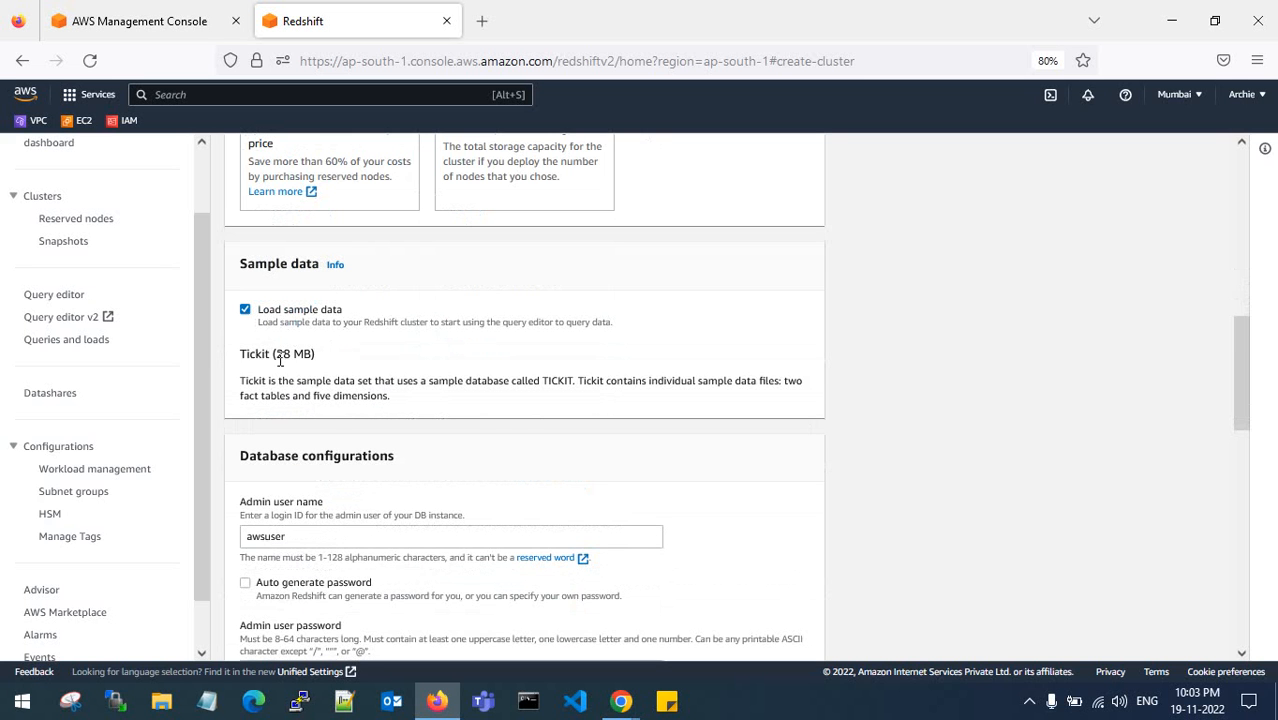
drag(243, 357, 312, 354)
click(312, 354)
scroll(342, 362, down, 2)
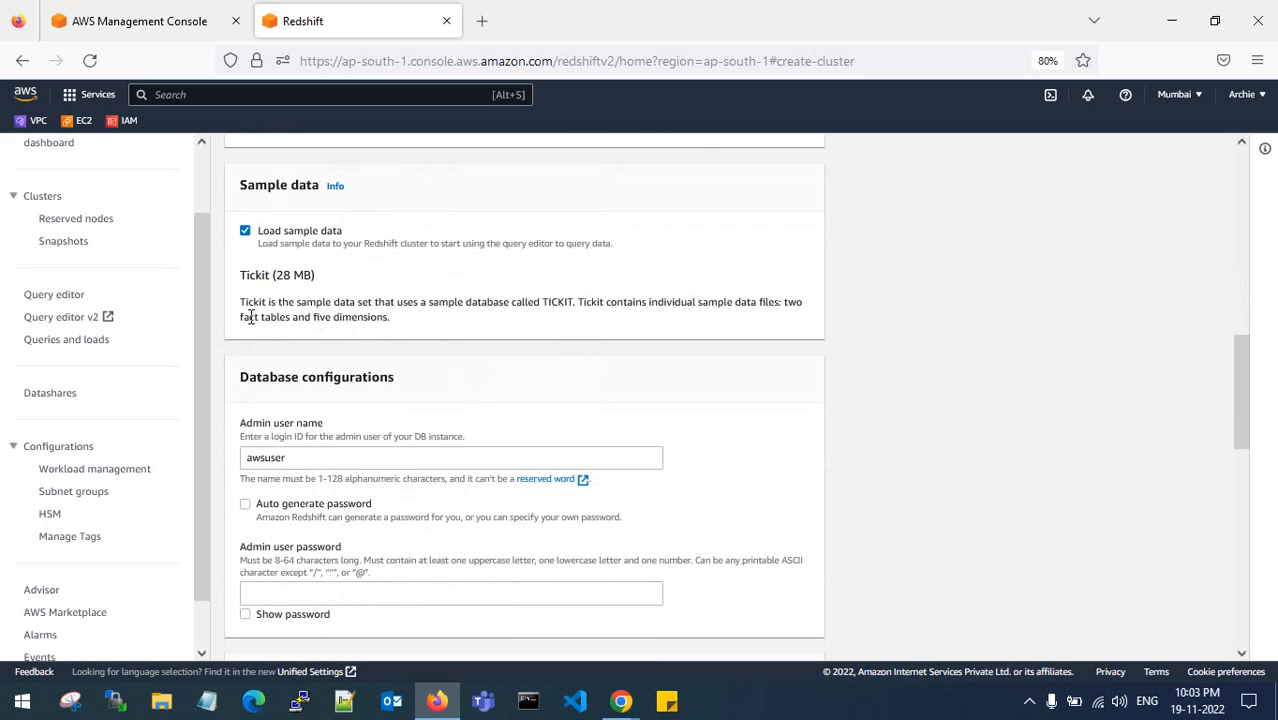
- Keep the default admin user name and enter an admin user password
drag(288, 316, 402, 320)
click(402, 320)
scroll(405, 323, down, 3)
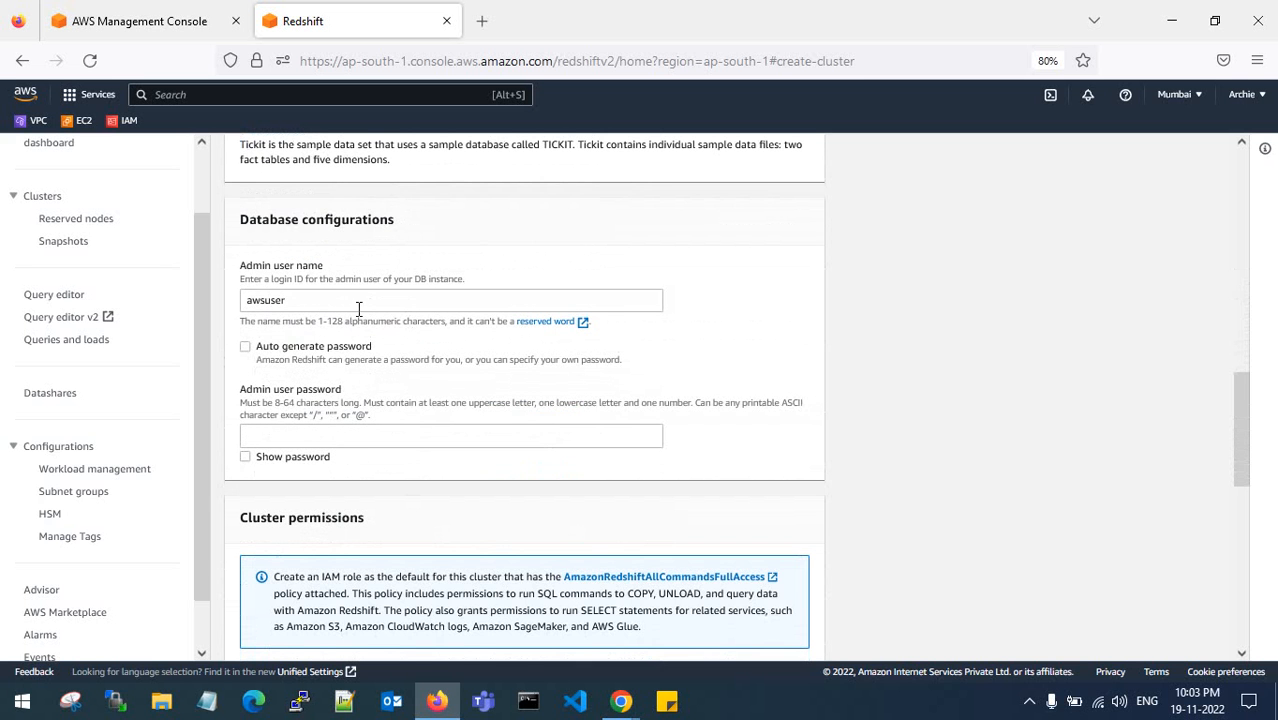
drag(247, 300, 284, 300)
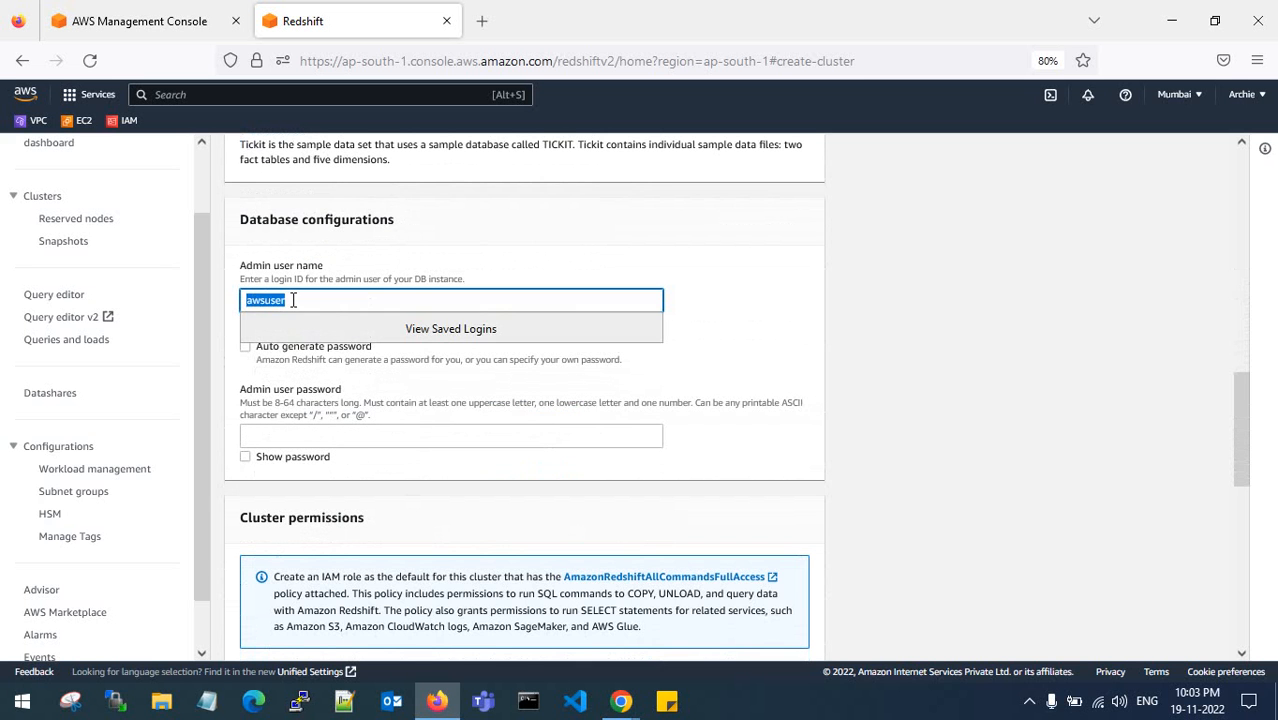
click(293, 300)
click(270, 437)
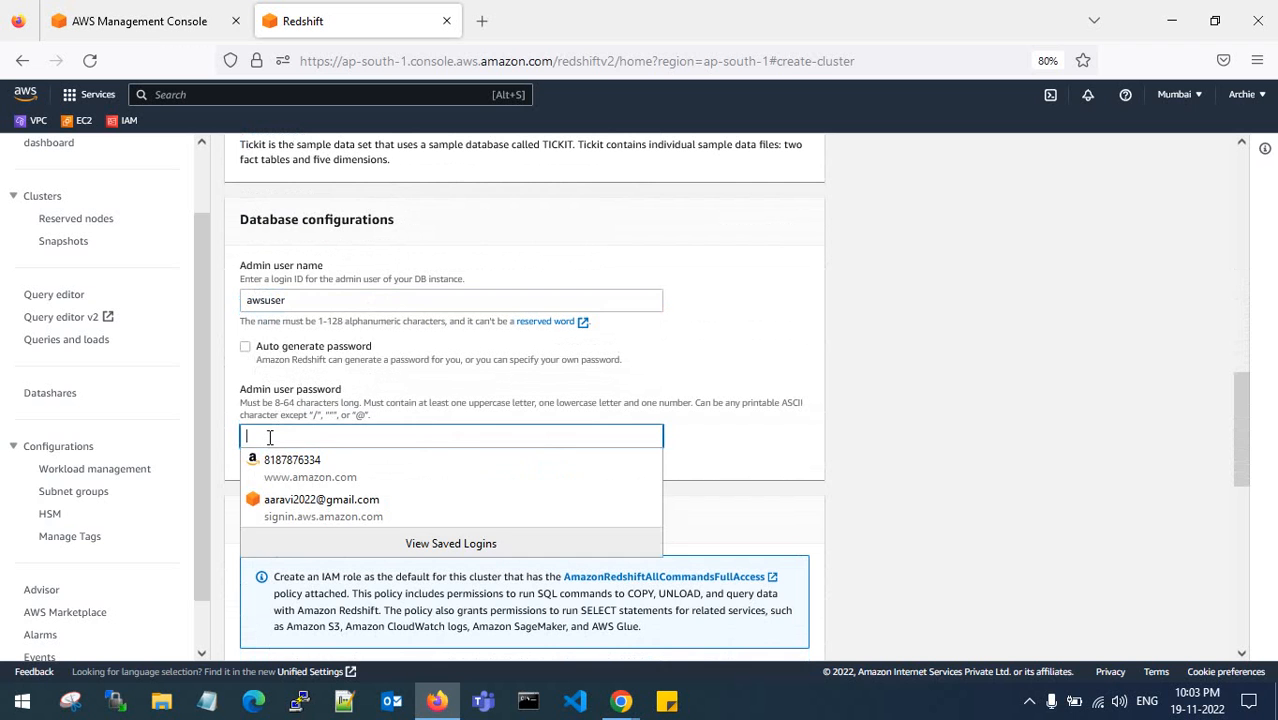
text(A)
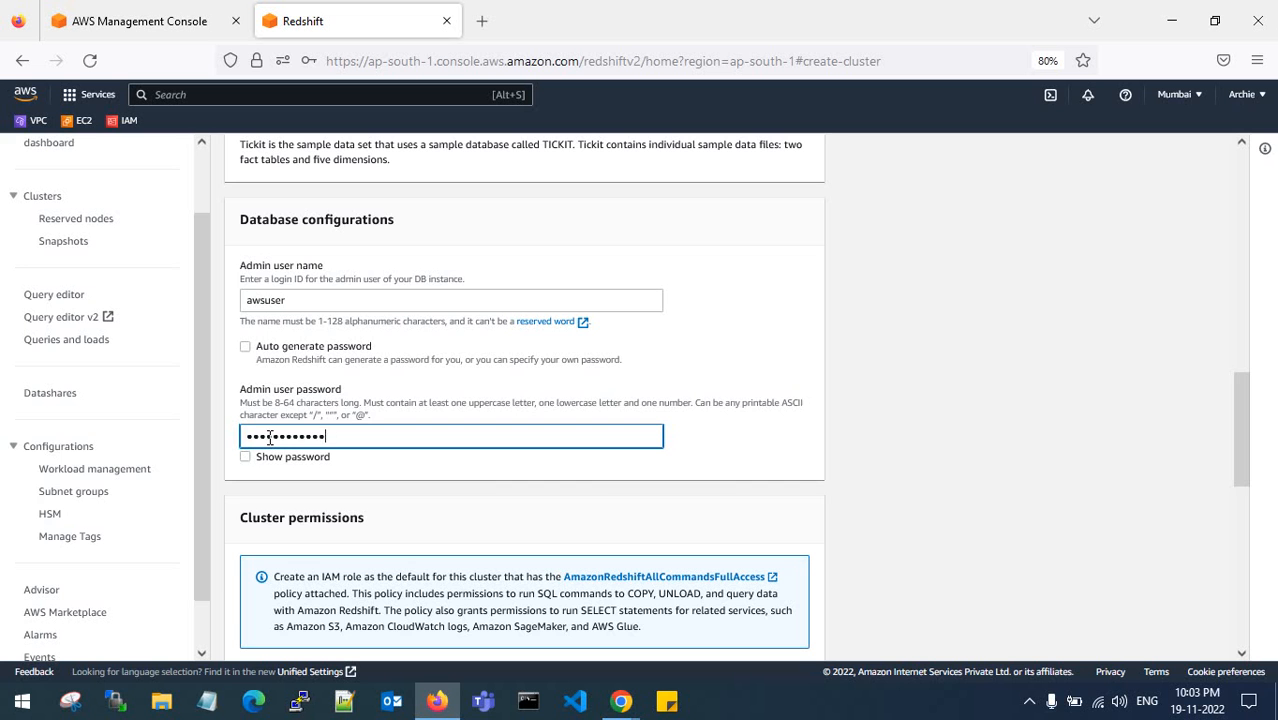
- Switch off Use defaults under Additional configurations
scroll(328, 437, down, 8)
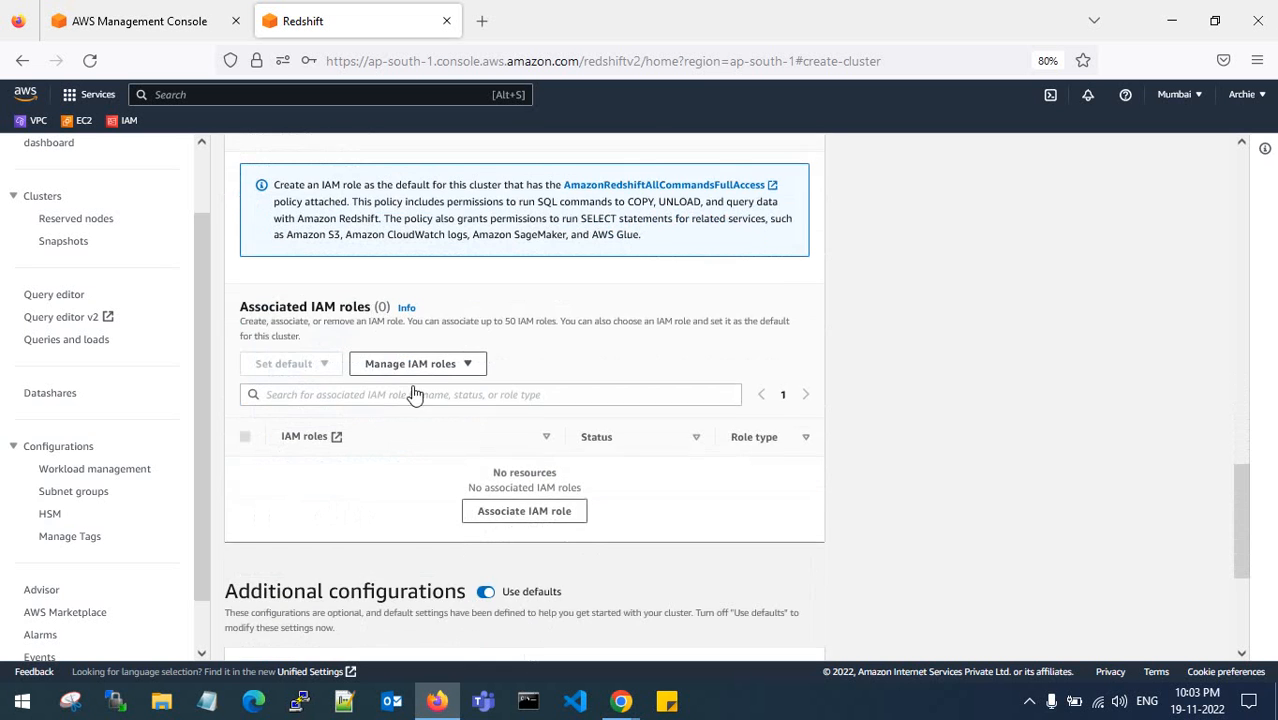
scroll(420, 392, up, 2)
scroll(429, 393, down, 2)
scroll(429, 395, down, 3)
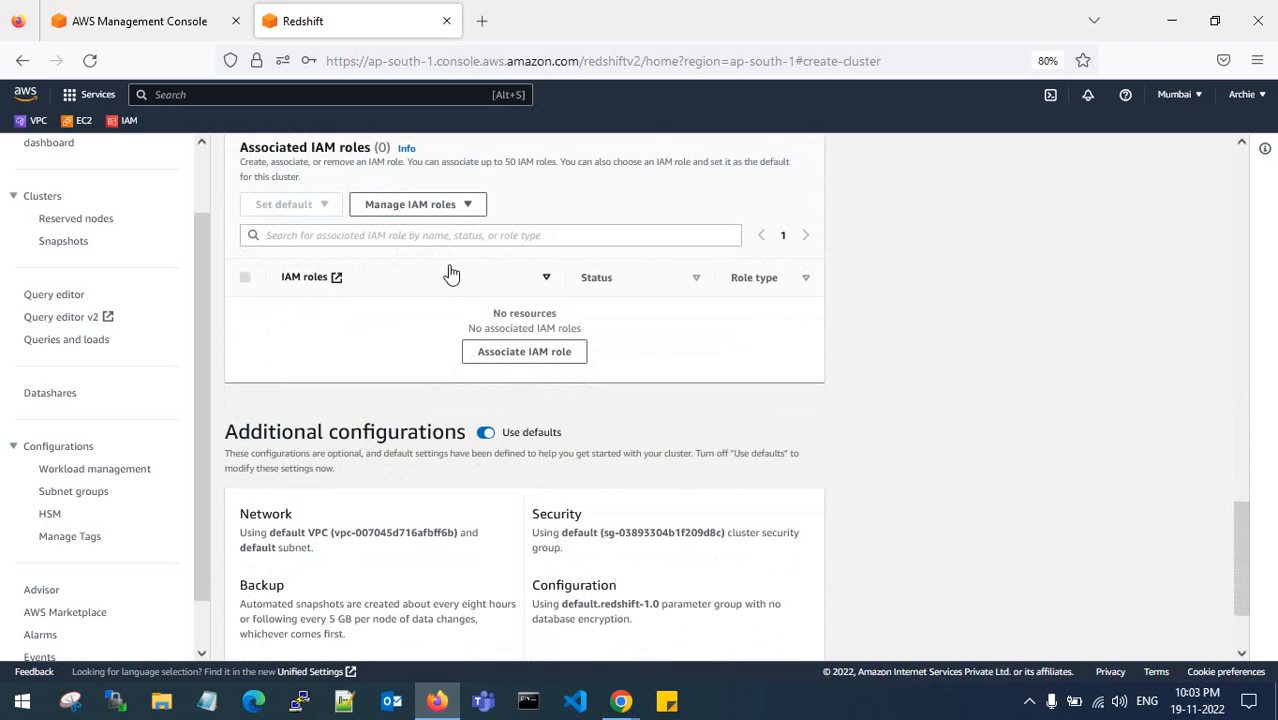
scroll(445, 290, down, 3)
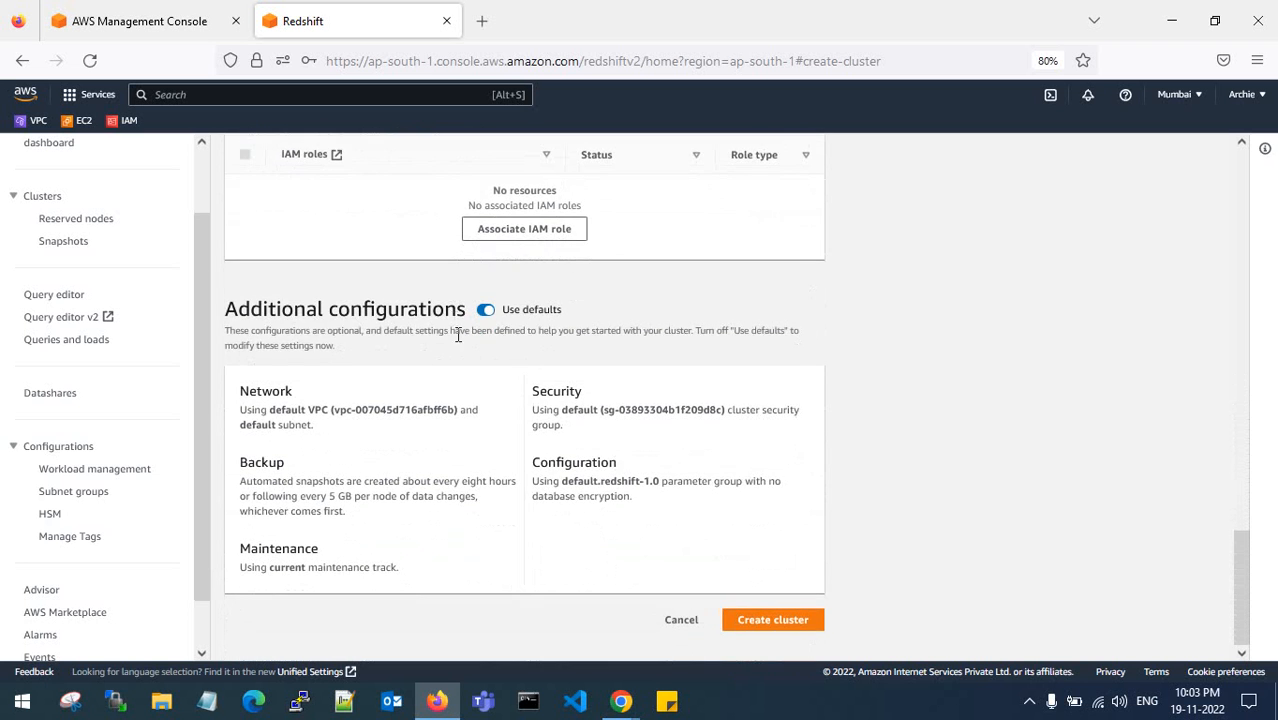
click(485, 311)
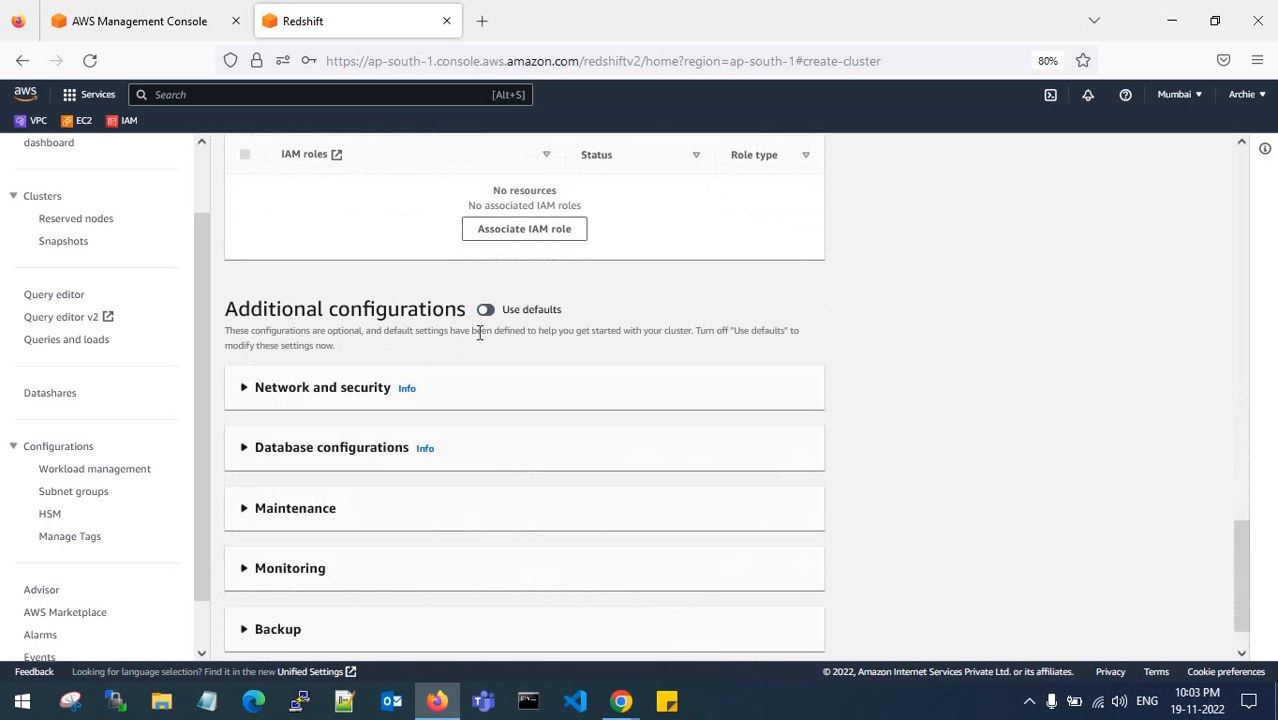
- Expand Network and security and place the cluster in Source-VPC-vpc
click(253, 338)
scroll(251, 337, down, 1)
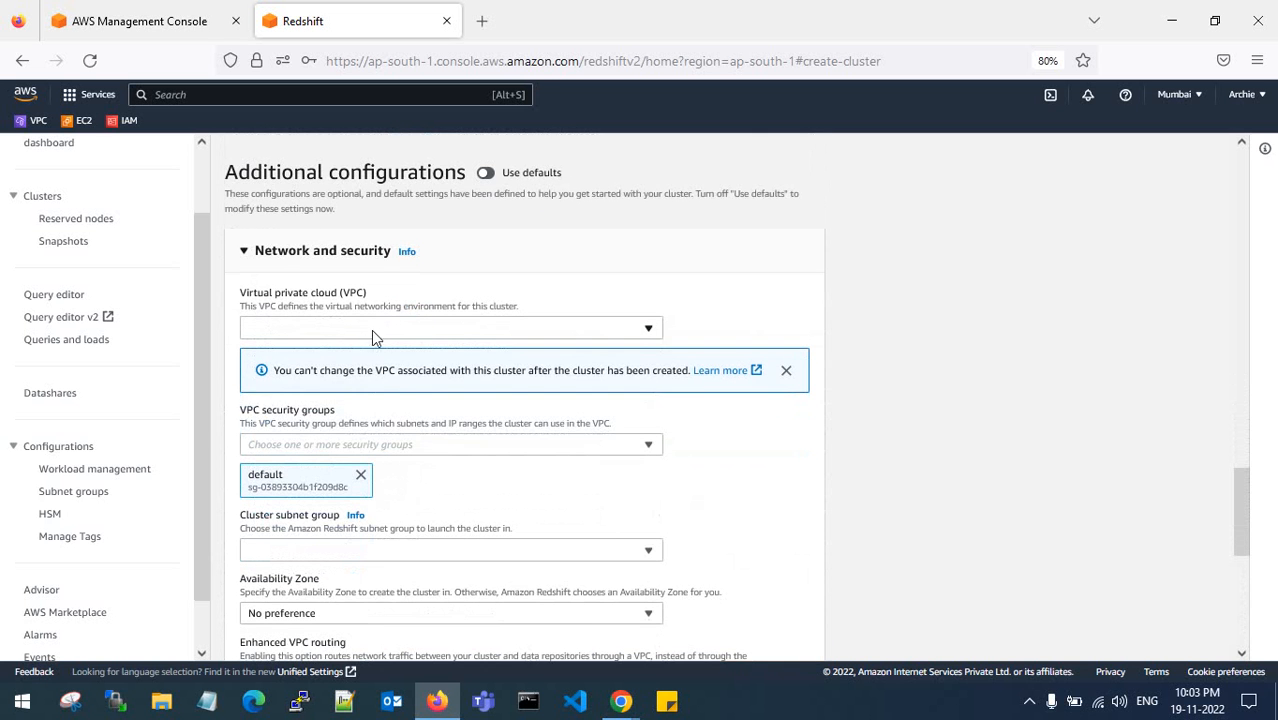
click(371, 329)
click(357, 410)
scroll(357, 407, down, 1)
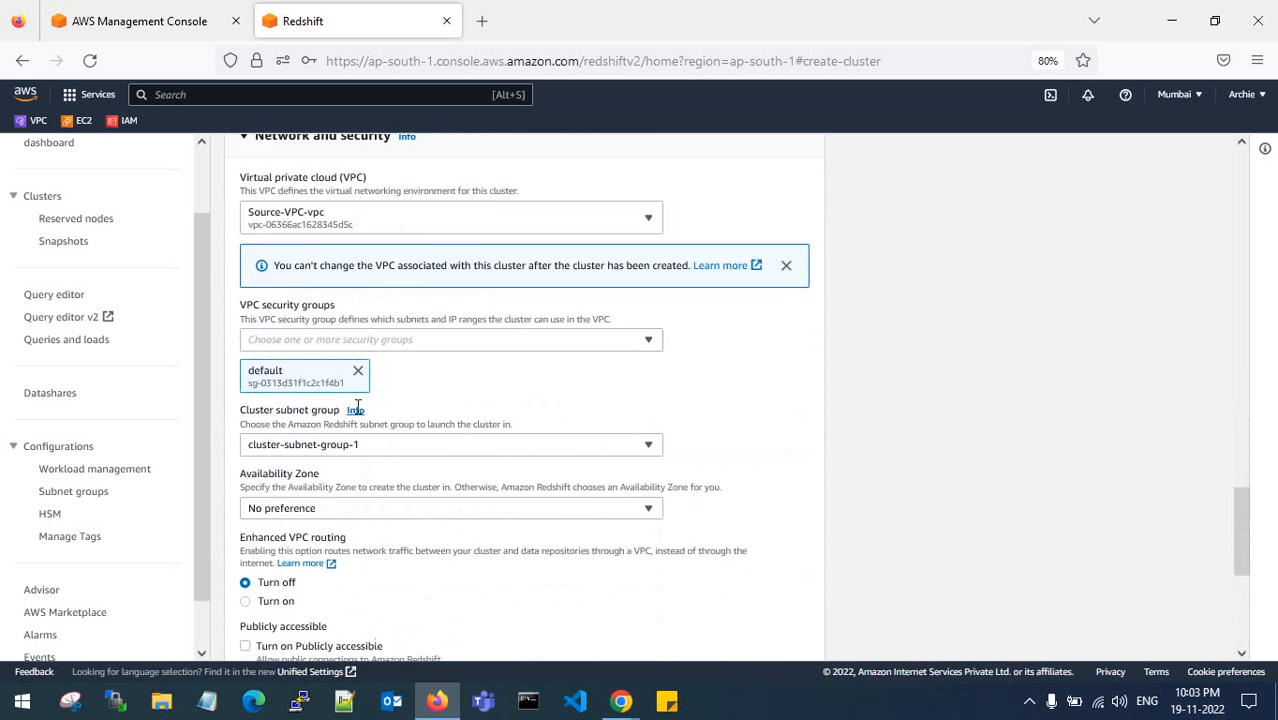
- Replace the default security group with the Allow-All security group
click(358, 328)
click(371, 299)
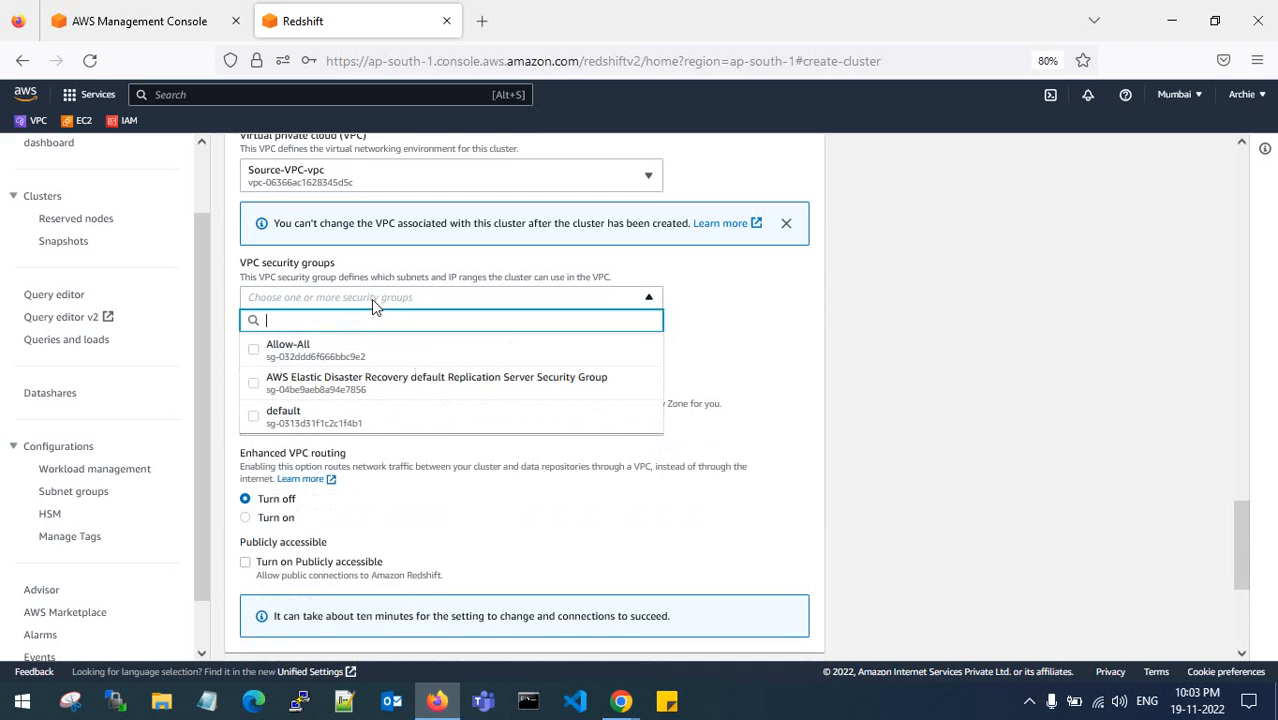
click(341, 357)
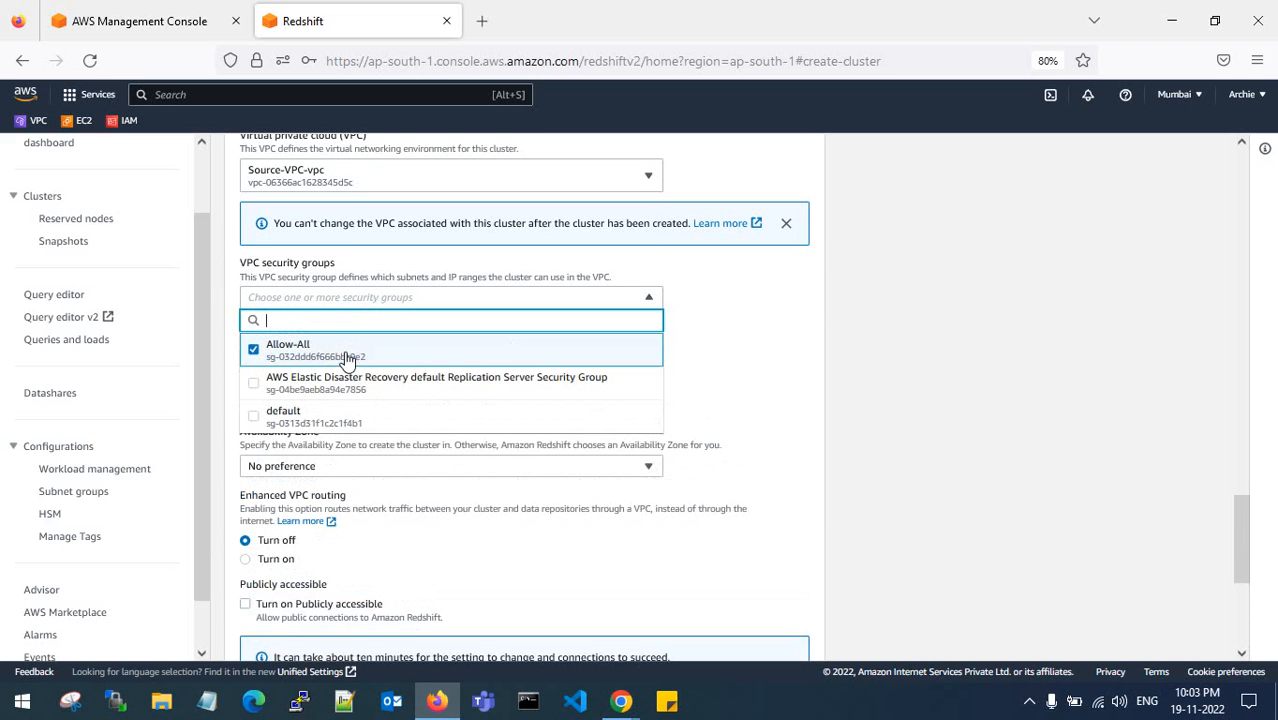
click(716, 309)
scroll(320, 328, down, 1)
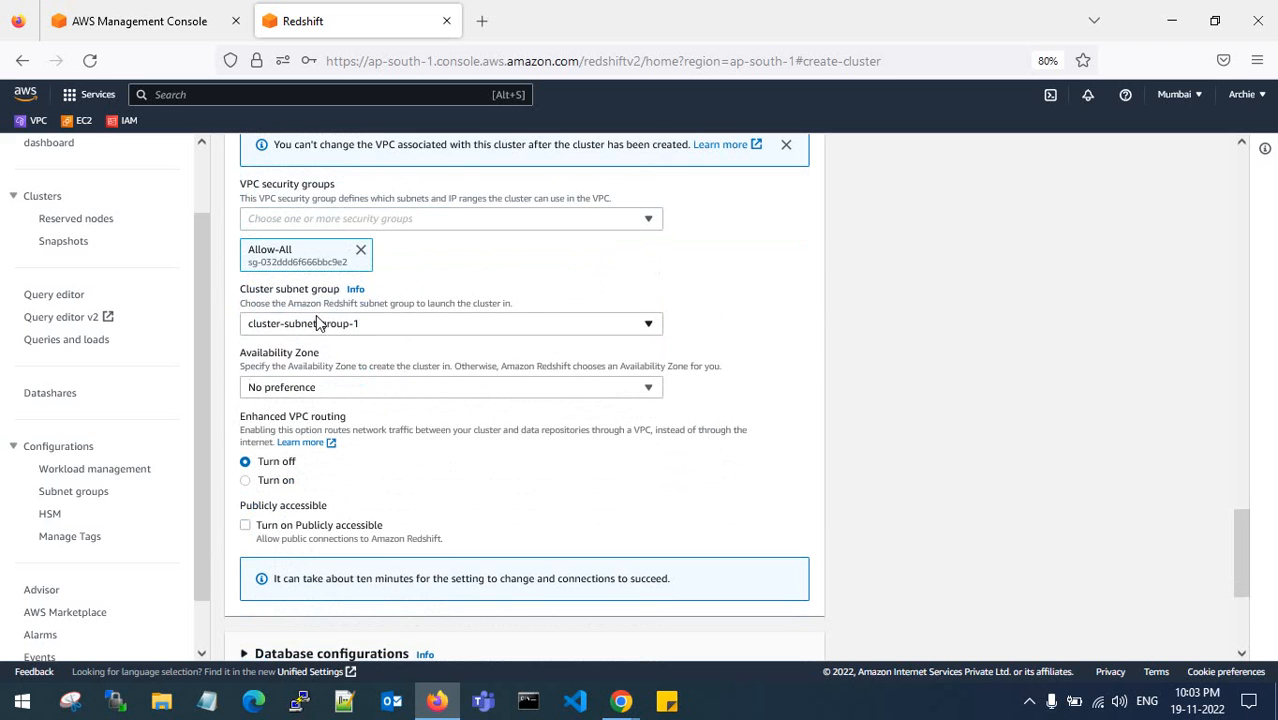
- Use cluster subnet group cluster-subnet-group-1 and availability zone ap-south-1a
click(316, 323)
click(322, 372)
click(327, 386)
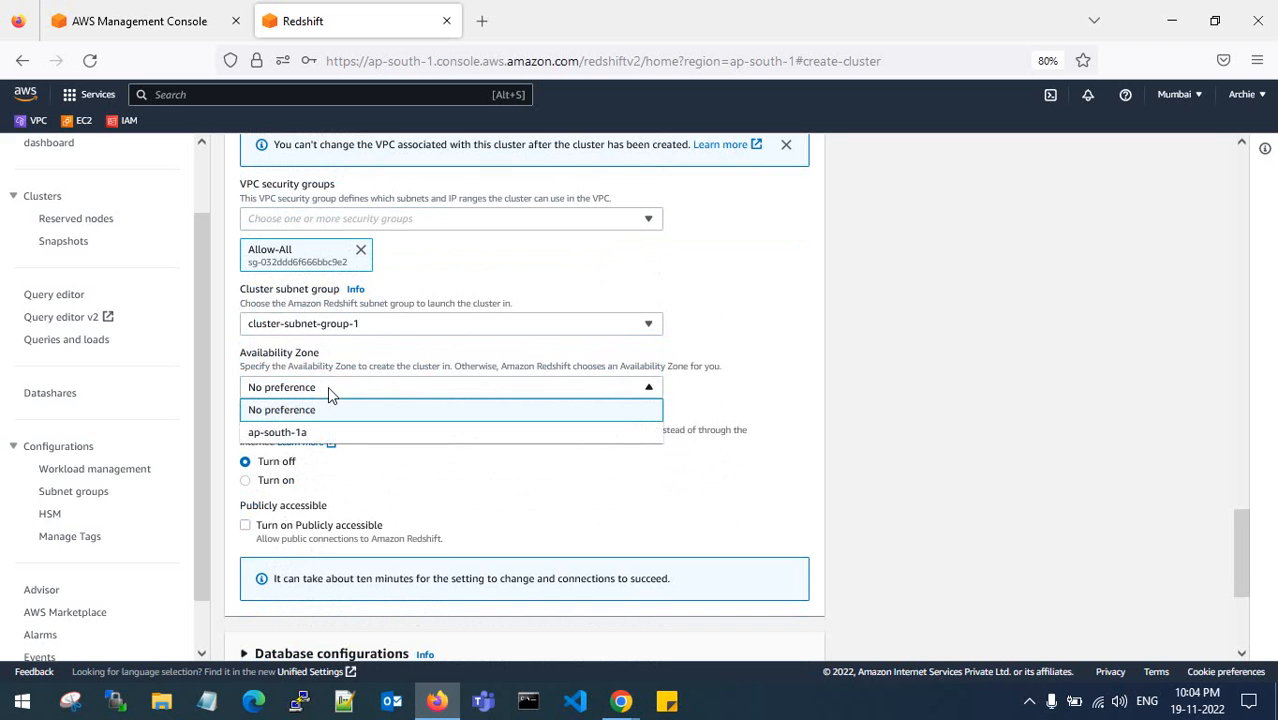
click(320, 432)
scroll(335, 428, down, 2)
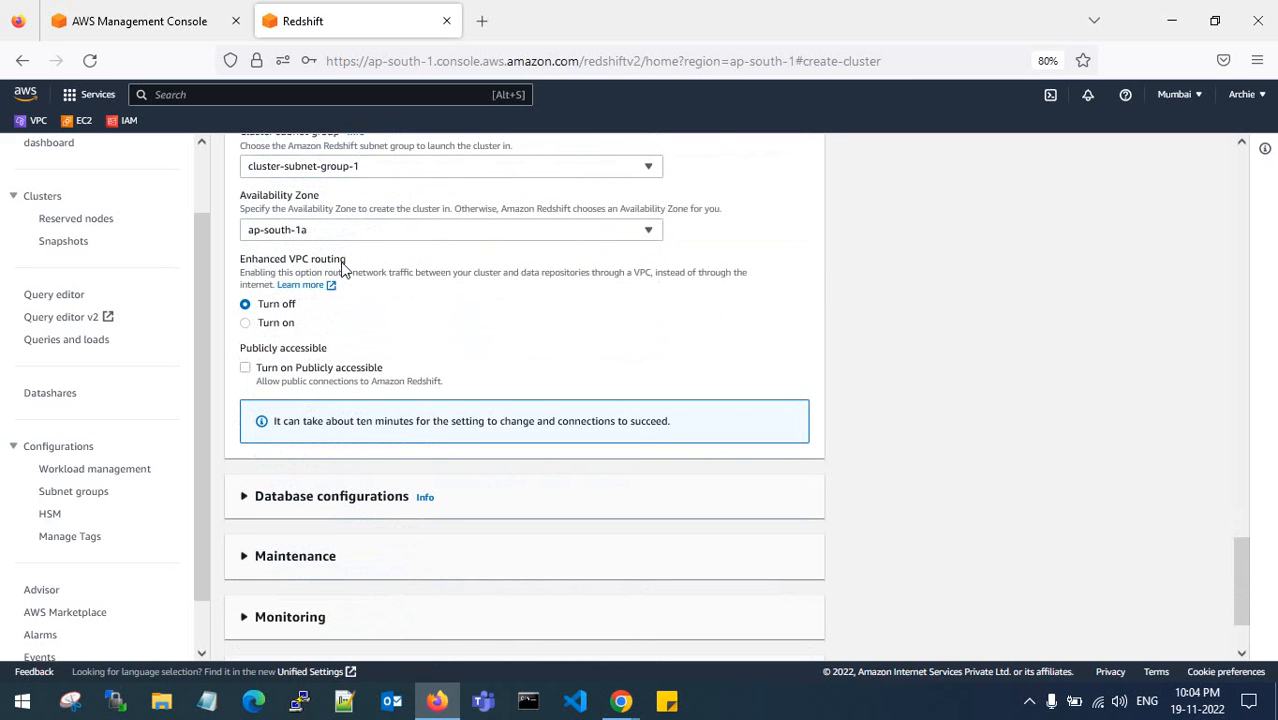
scroll(342, 270, down, 1)
scroll(342, 282, down, 1)
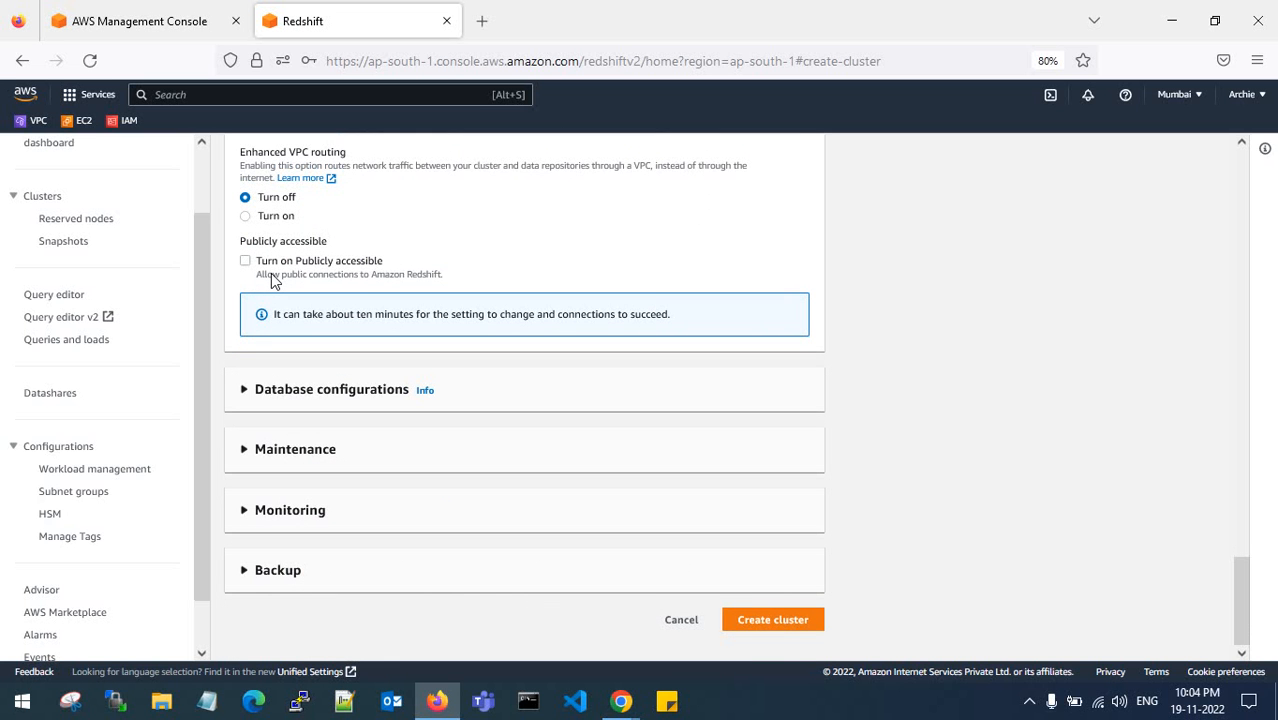
- Expand the Database configurations, Maintenance, Monitoring and Backup sections of the cluster form
click(250, 392)
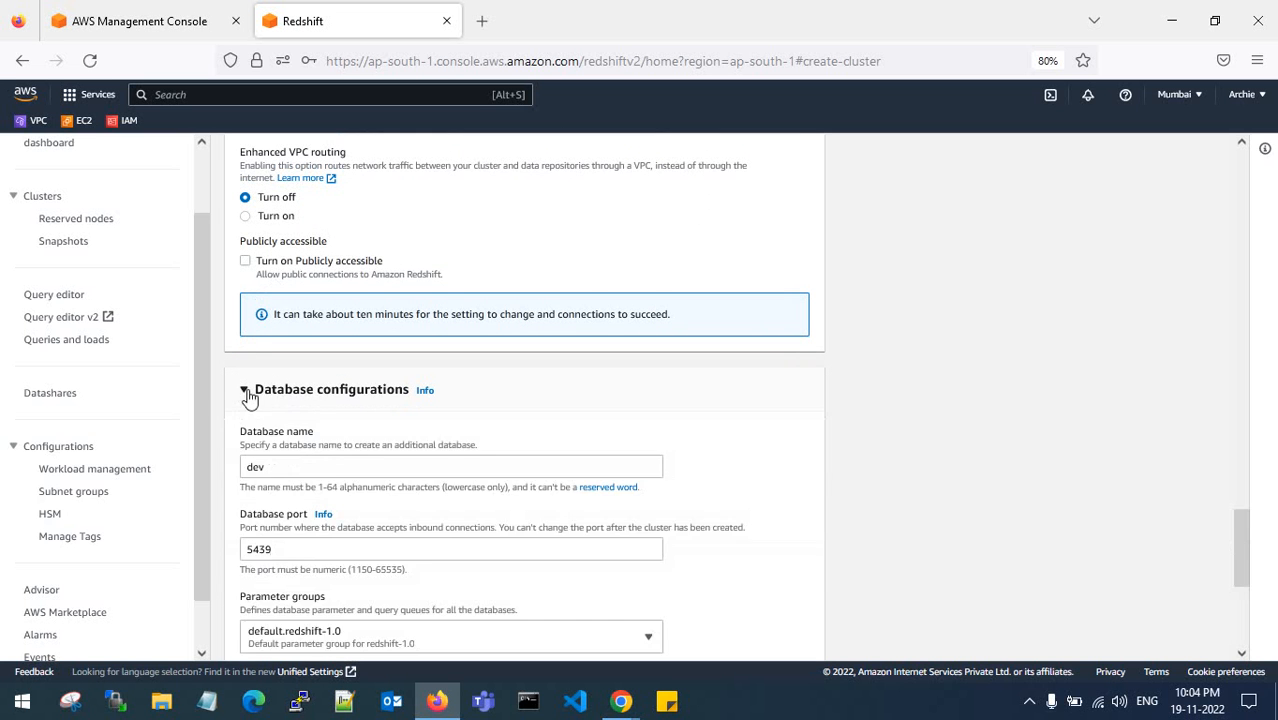
scroll(275, 390, down, 3)
scroll(294, 350, down, 3)
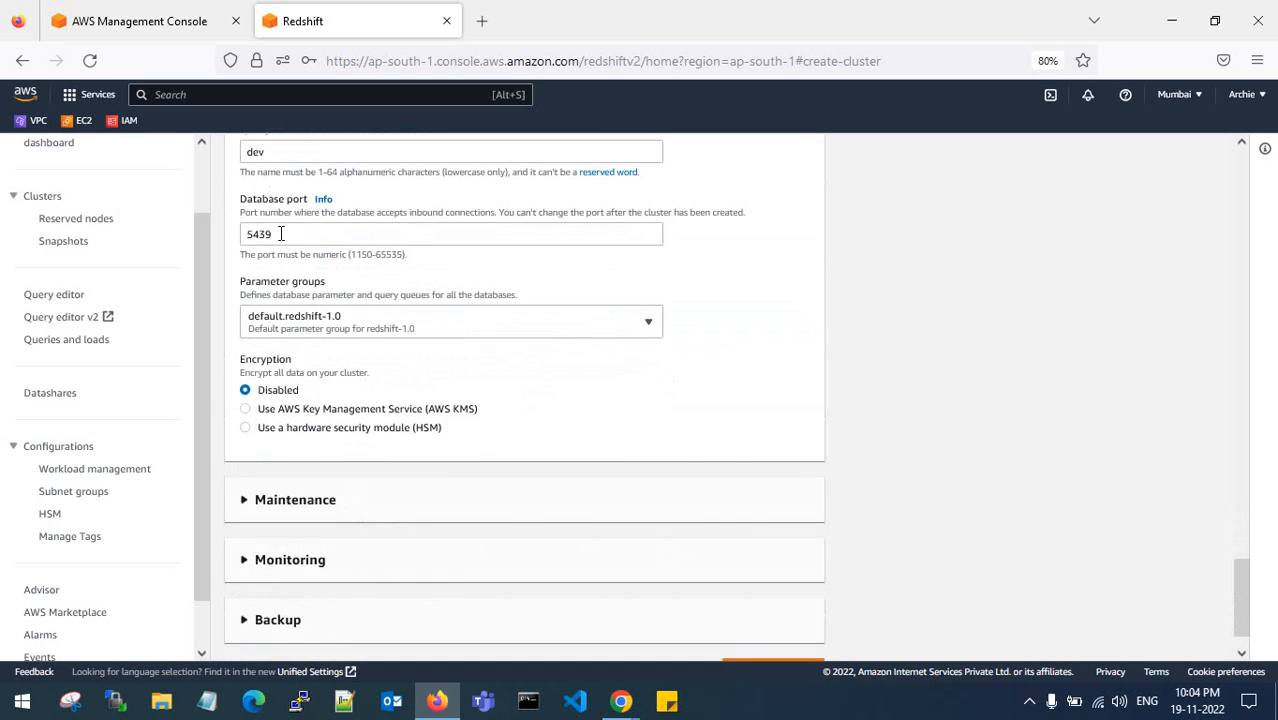
scroll(287, 363, down, 1)
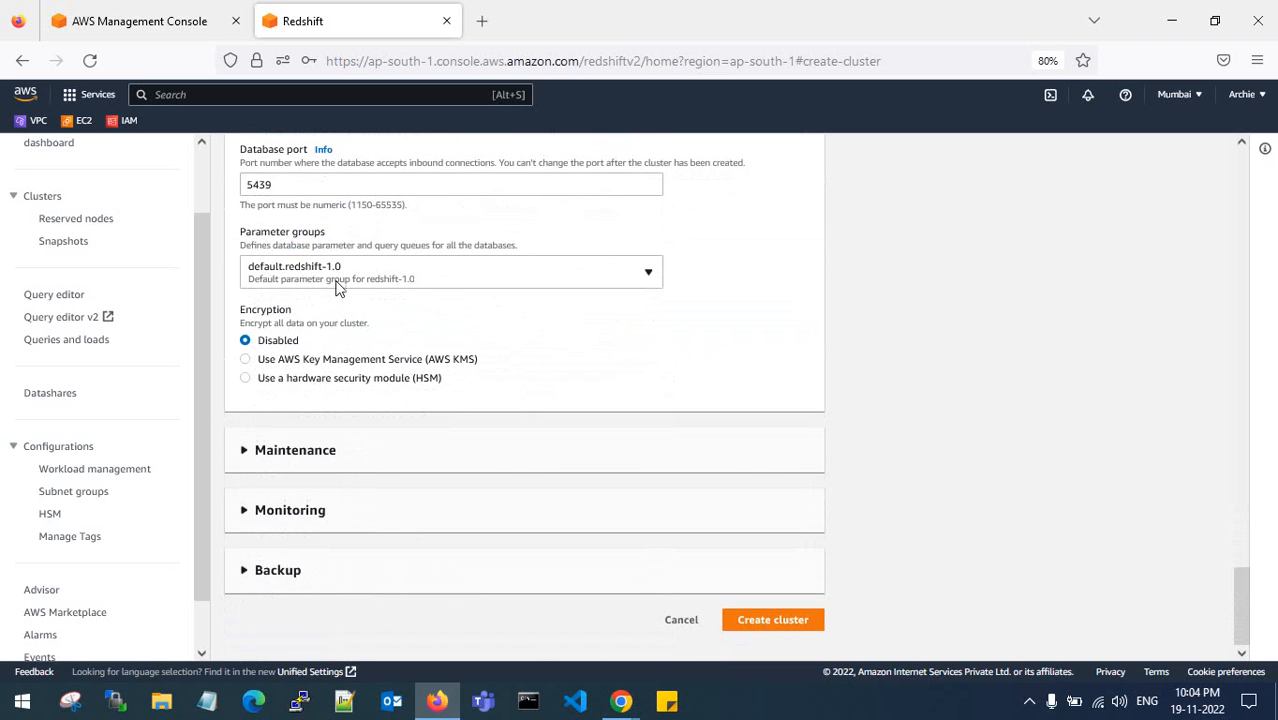
click(250, 451)
scroll(285, 440, down, 4)
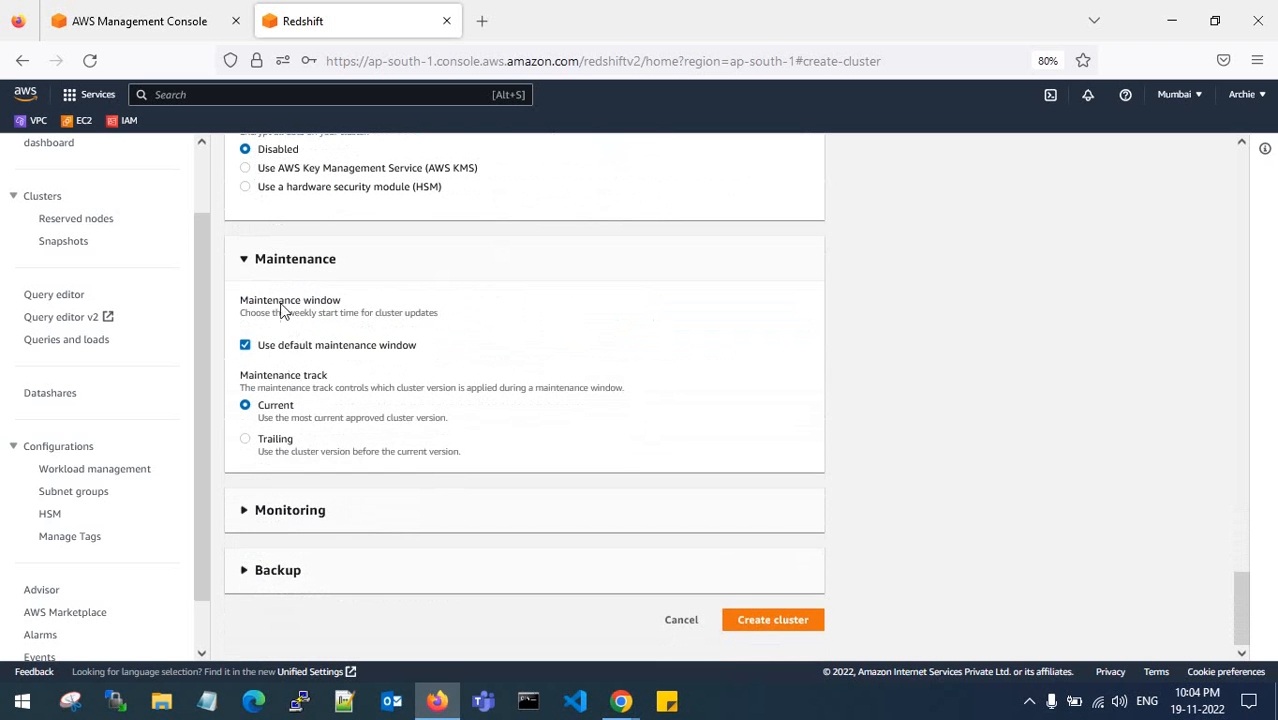
click(244, 512)
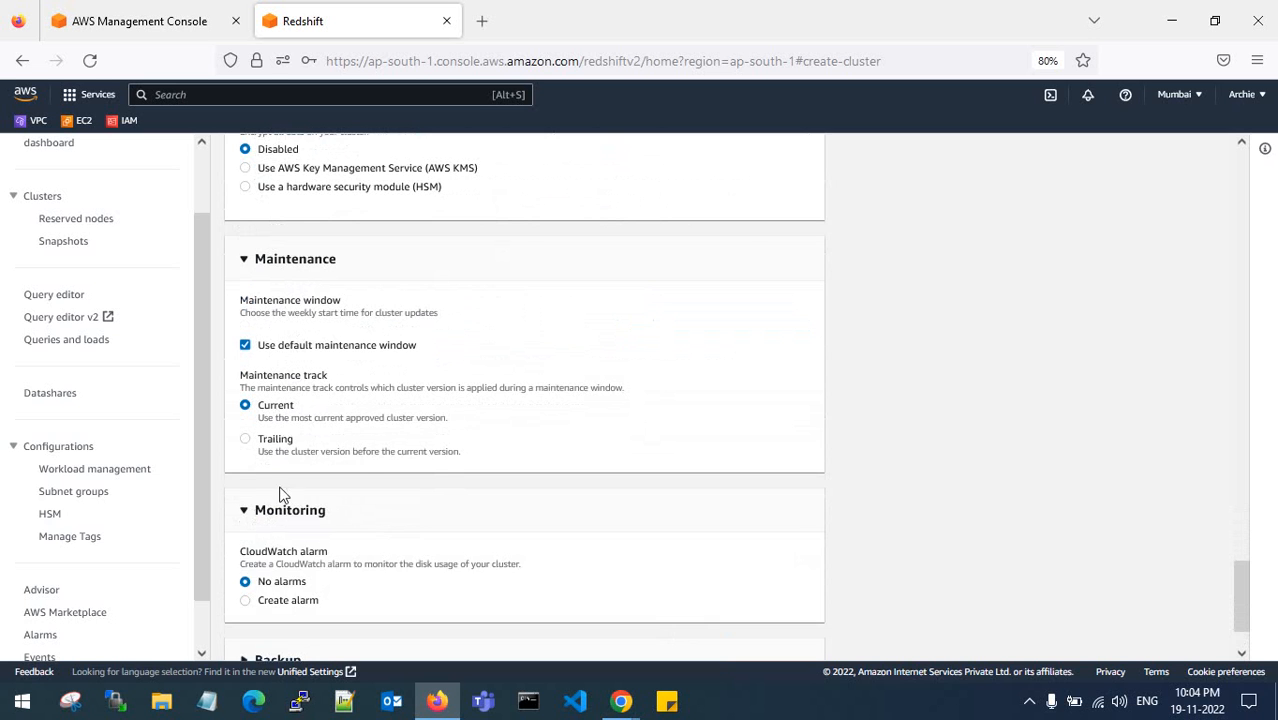
scroll(290, 480, down, 2)
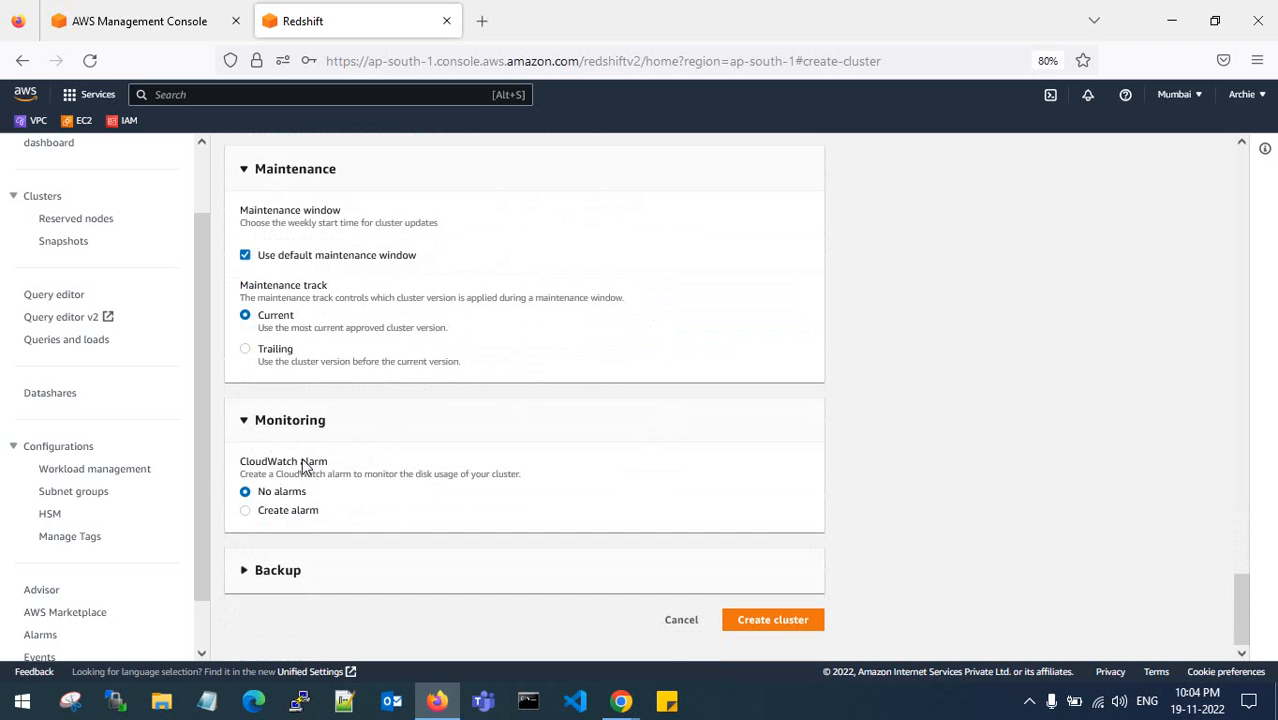
click(243, 585)
scroll(320, 500, down, 3)
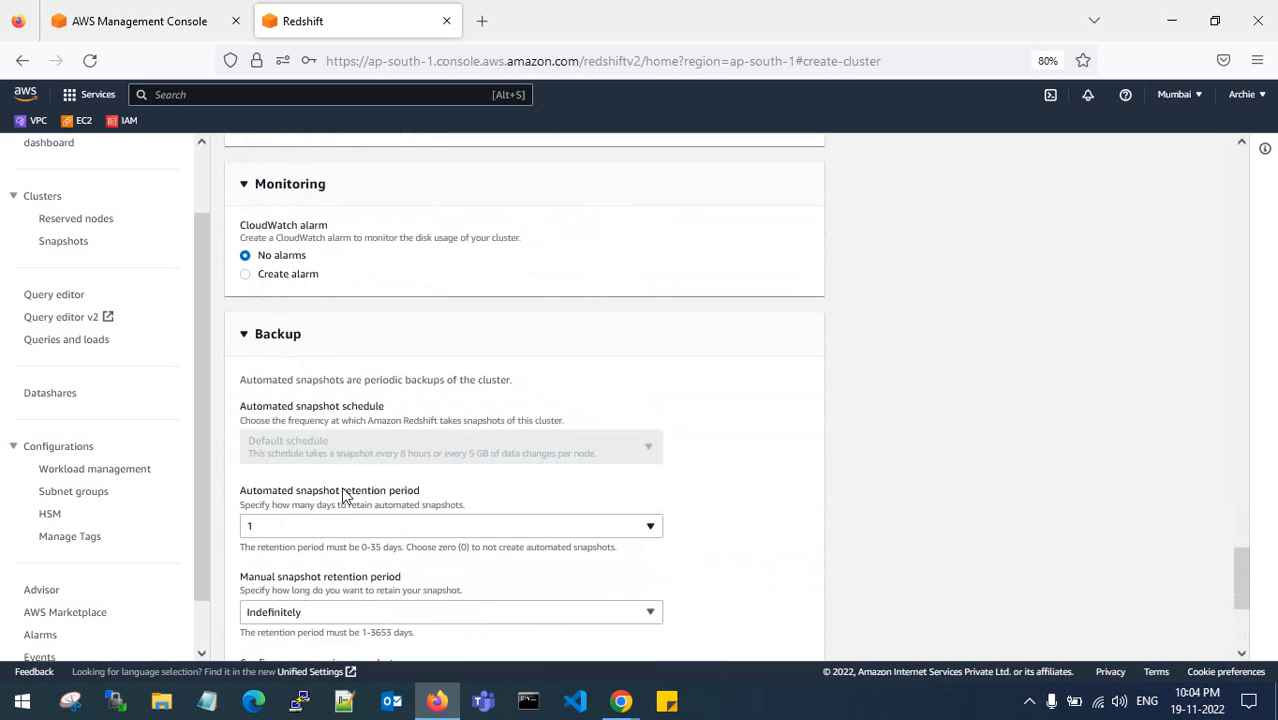
- Set the automated snapshot retention period to 0 days
scroll(343, 495, down, 2)
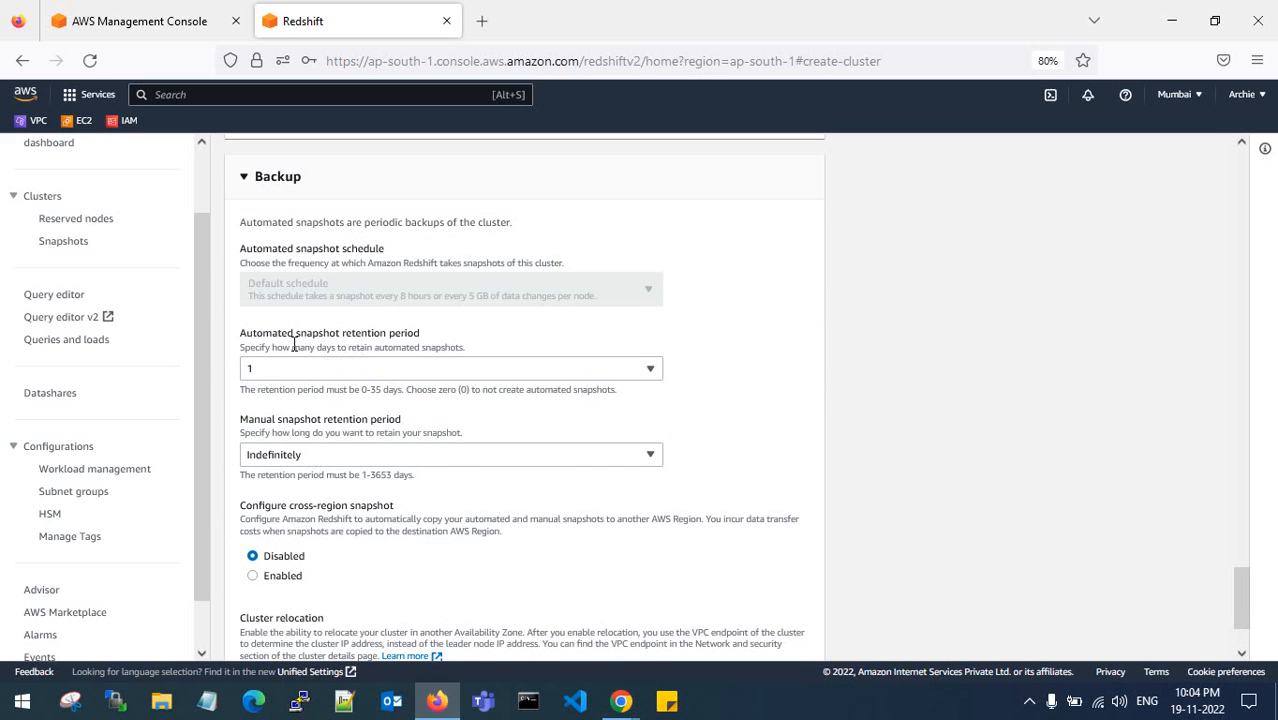
drag(277, 338, 429, 333)
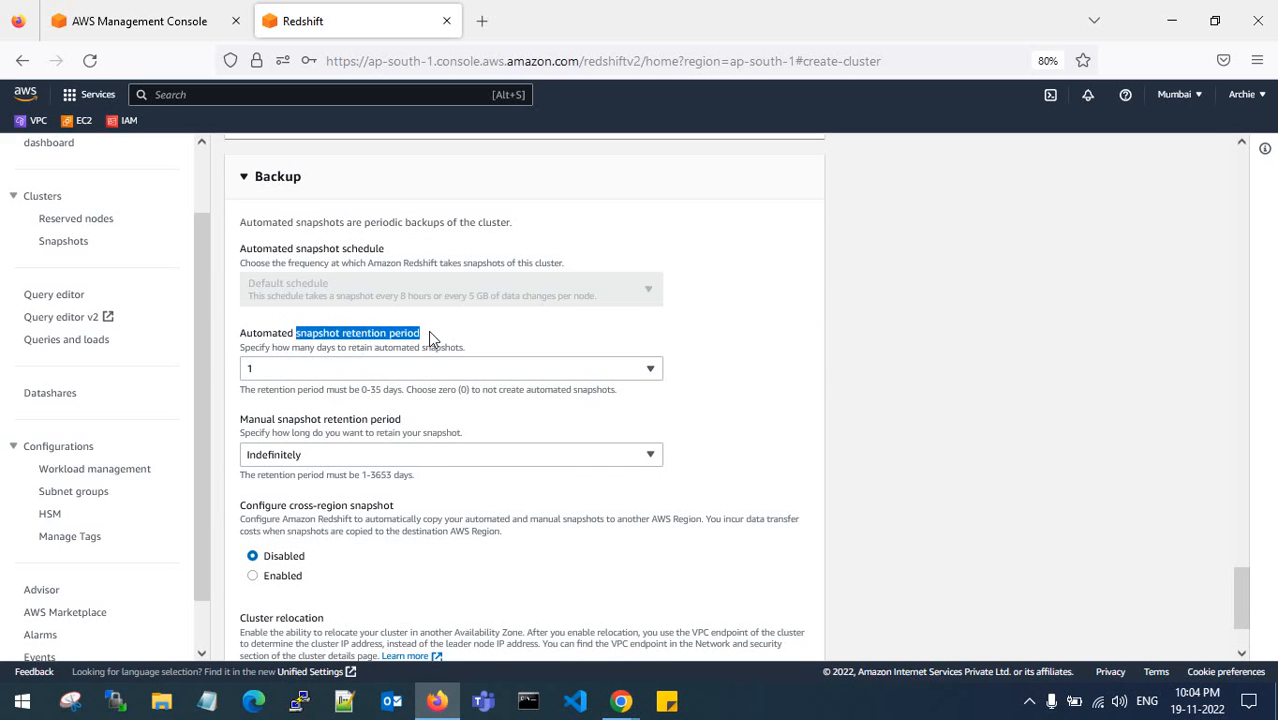
click(370, 372)
scroll(340, 485, down, 2)
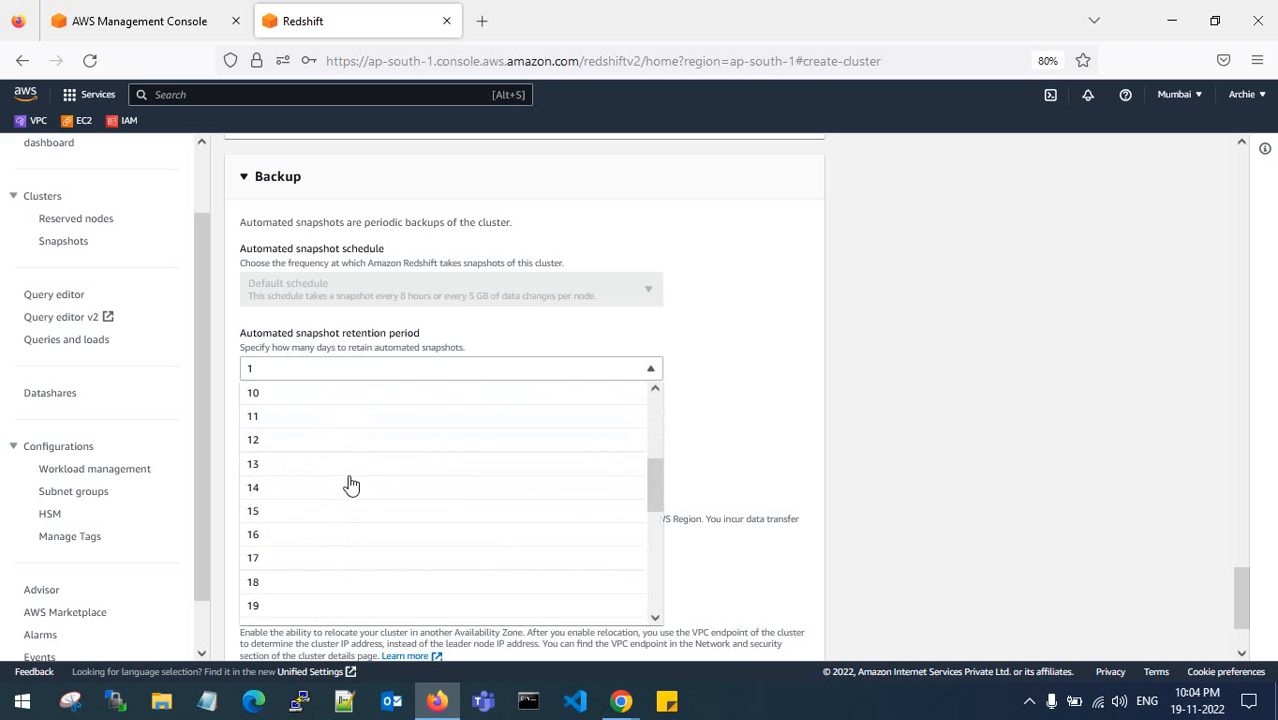
scroll(349, 485, down, 3)
scroll(348, 485, up, 5)
click(475, 340)
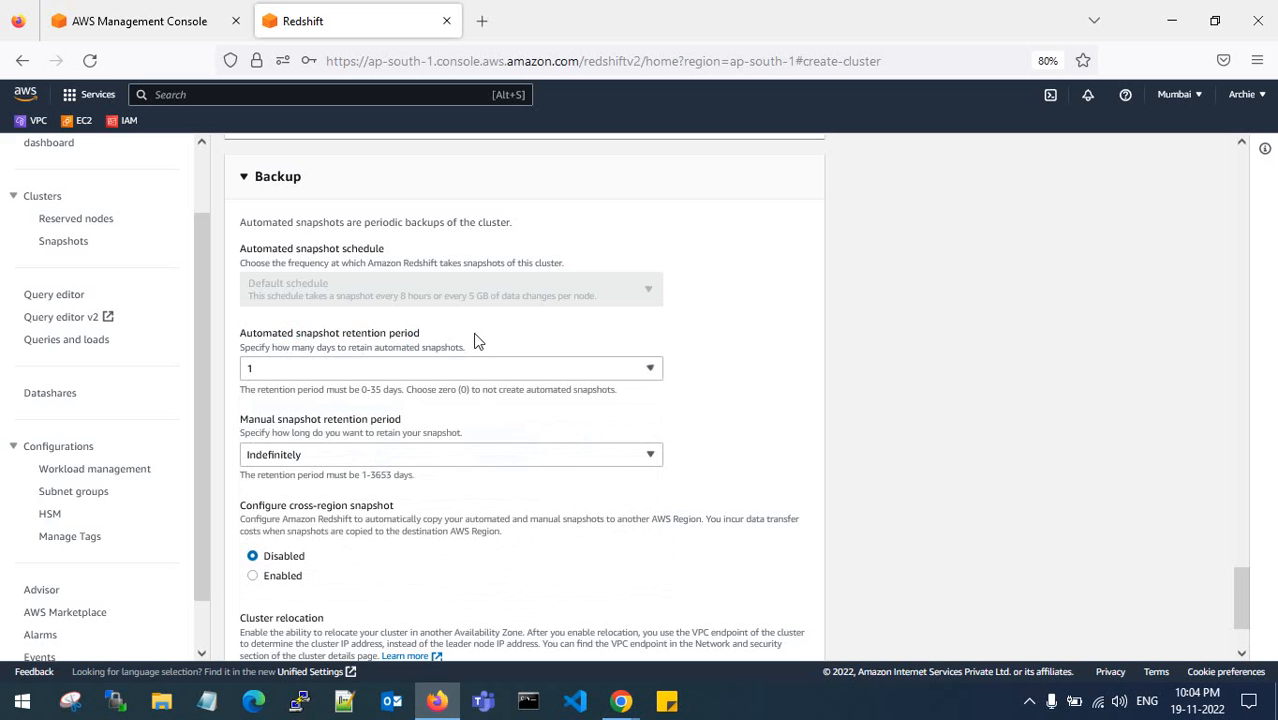
click(371, 368)
click(338, 393)
scroll(369, 375, down, 1)
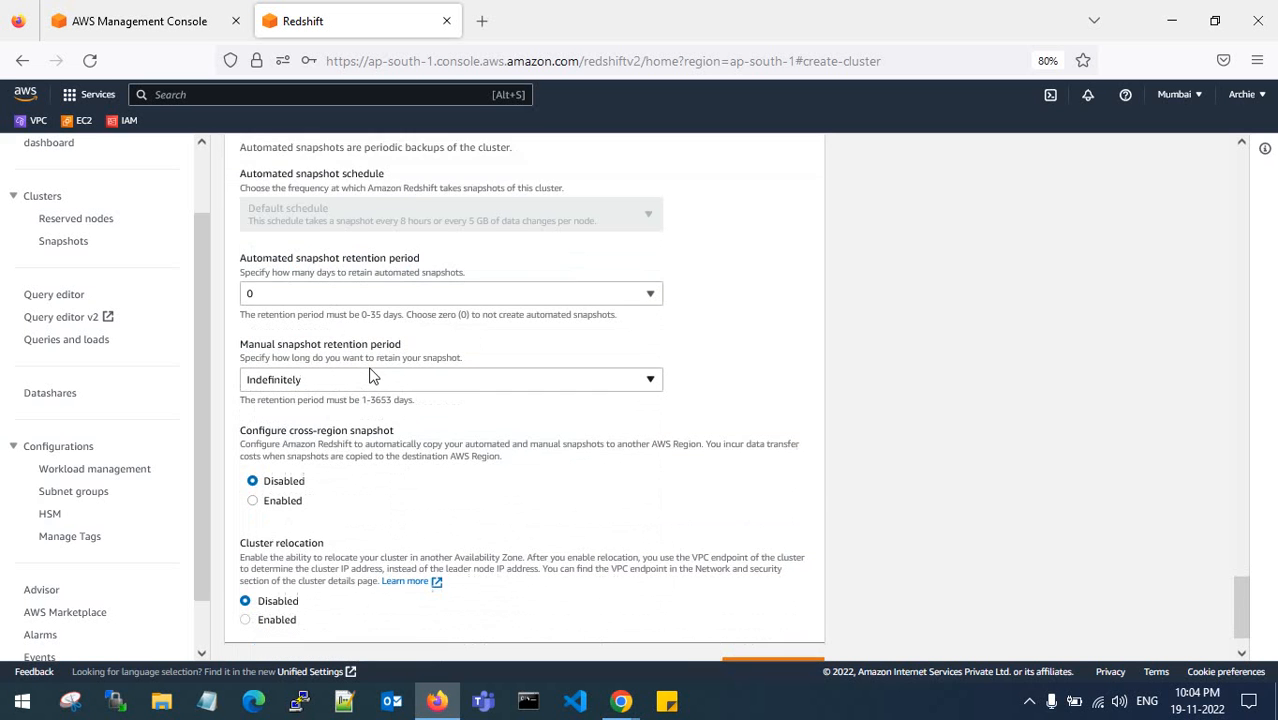
scroll(378, 351, down, 1)
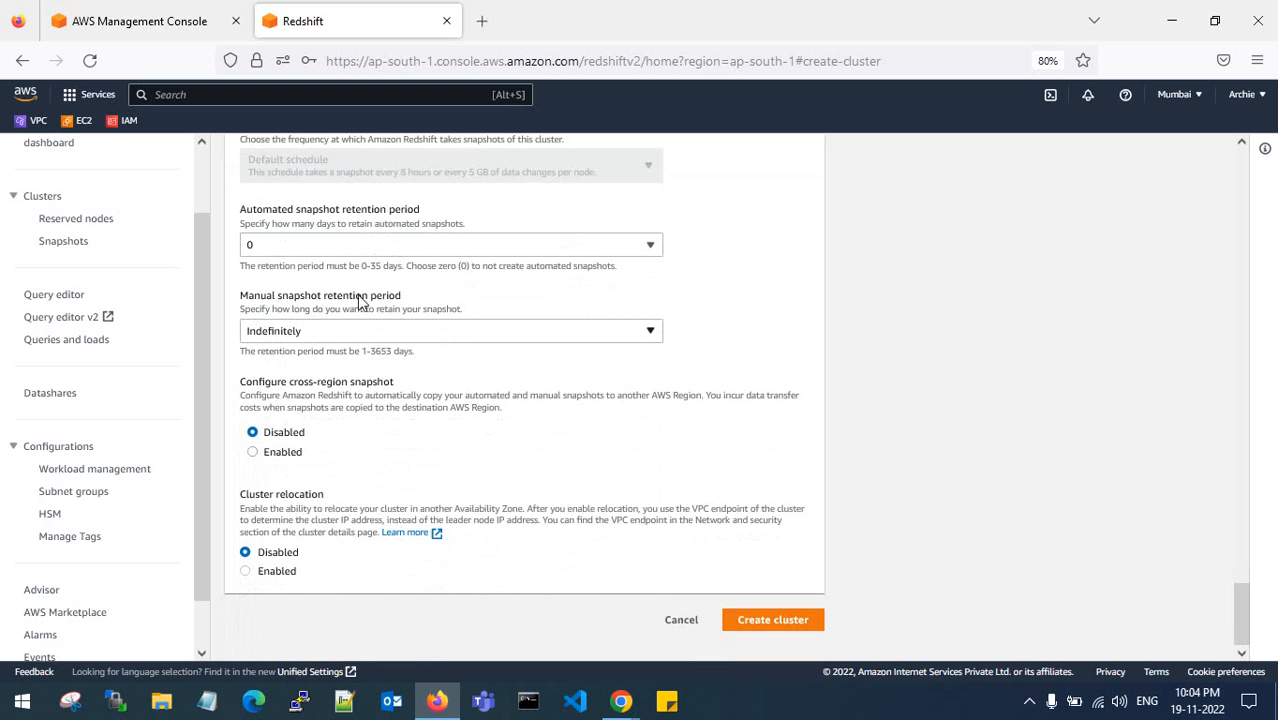
- Set the manual snapshot retention period to 1 day
click(357, 329)
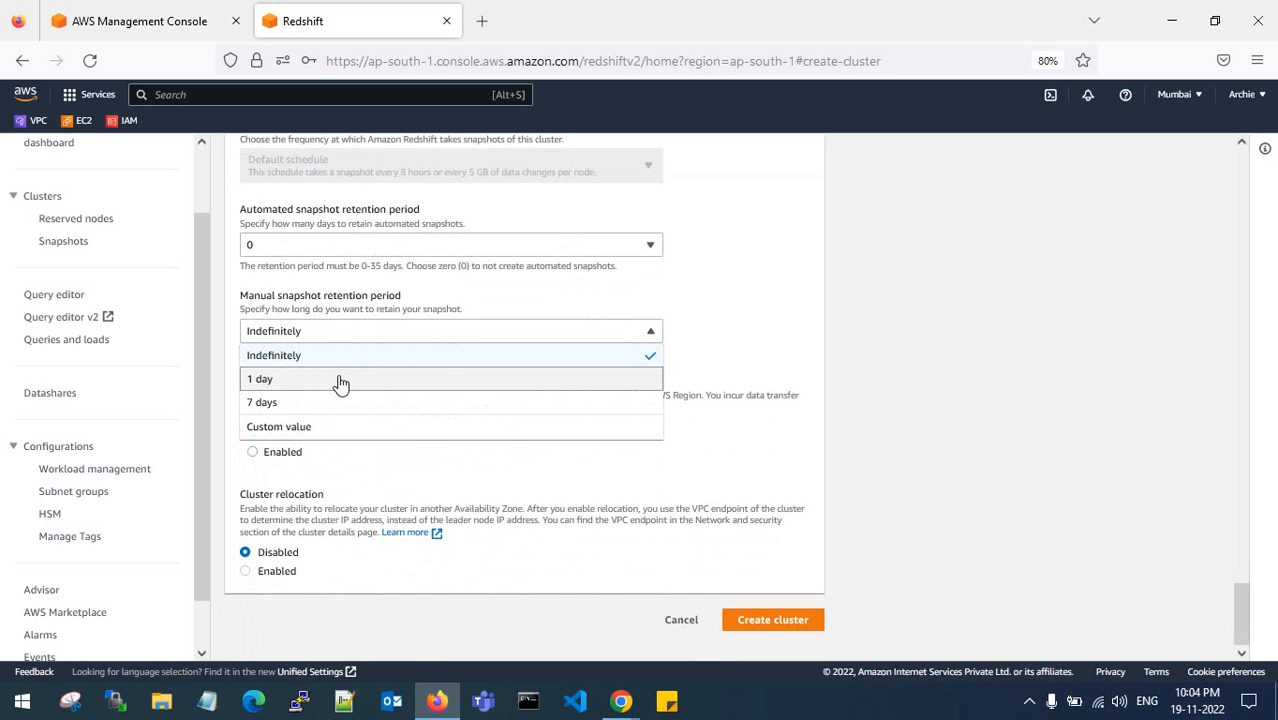
click(340, 380)
click(342, 331)
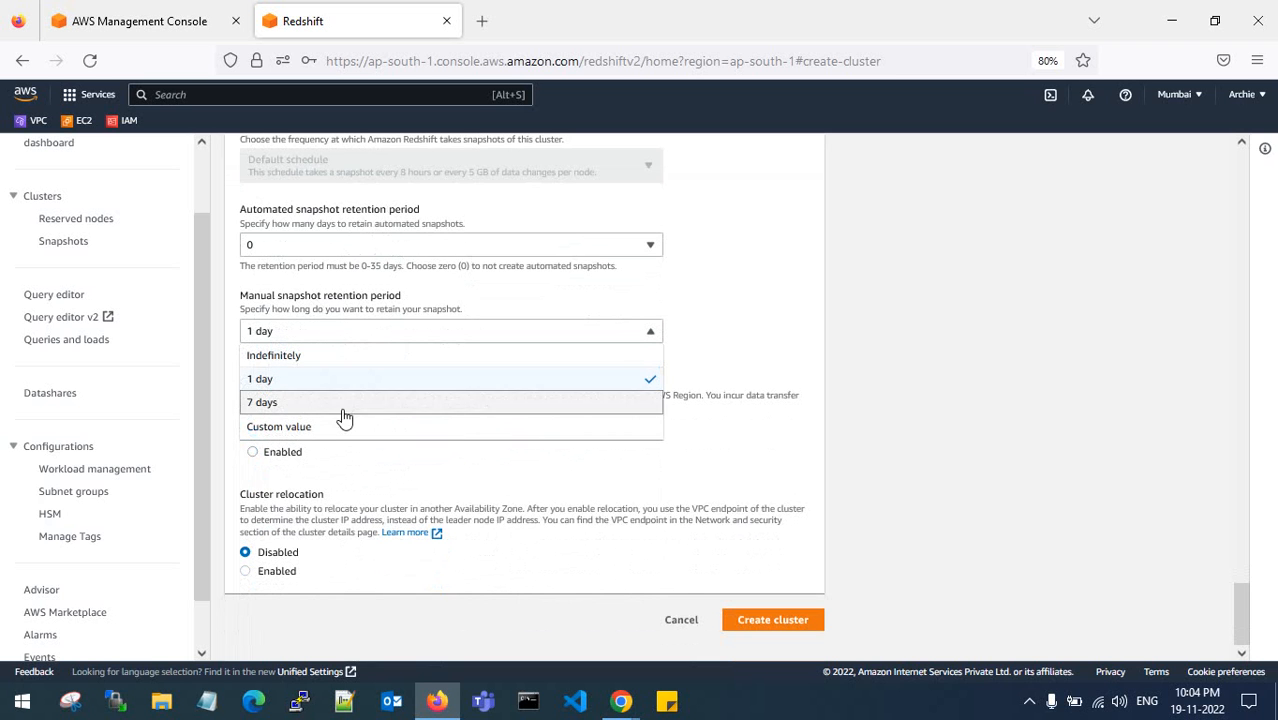
click(342, 423)
click(312, 362)
click(341, 328)
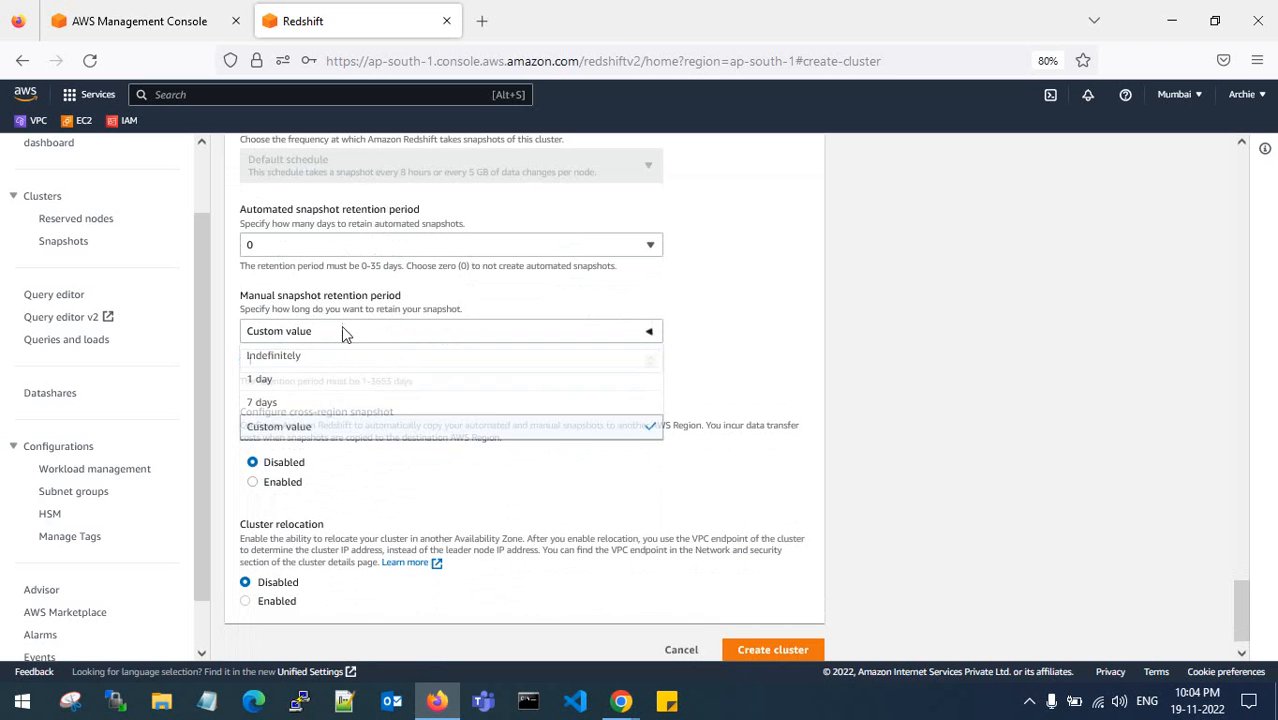
click(318, 380)
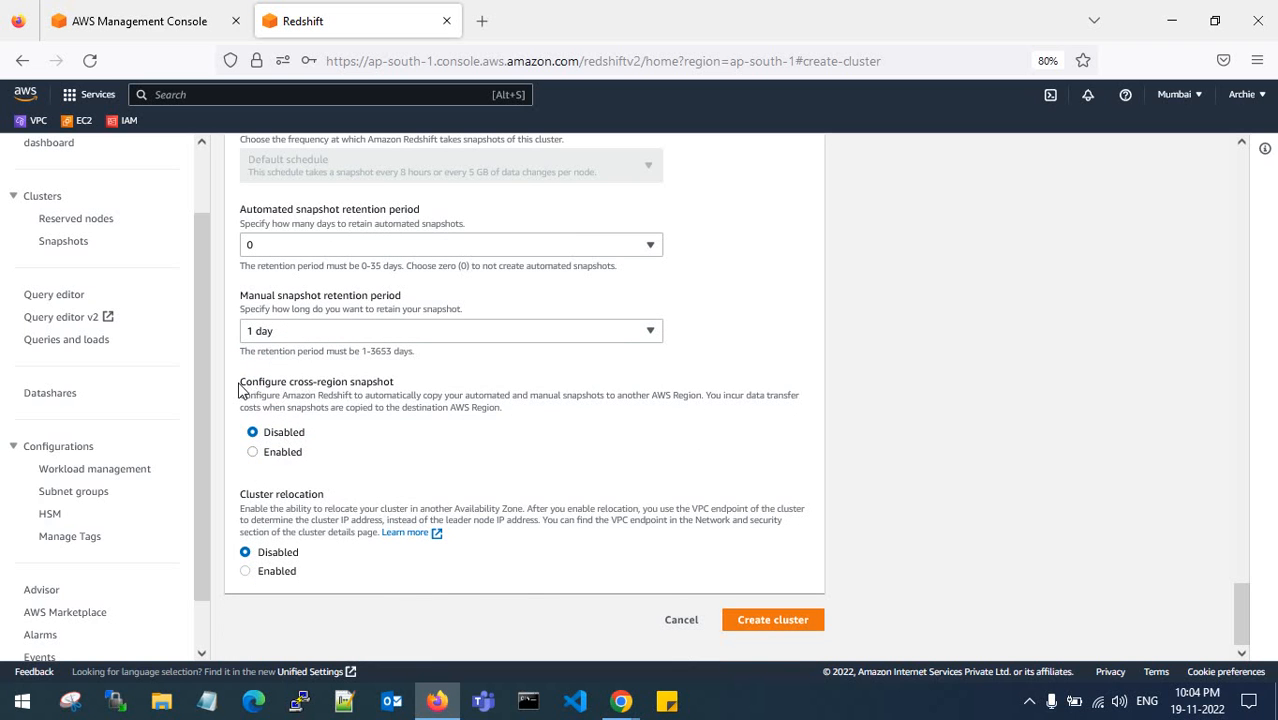
- Enable cross-region snapshot copying to us-east-1, then disable it again
drag(240, 385, 393, 379)
click(393, 380)
drag(240, 382, 396, 386)
click(396, 386)
drag(240, 383, 396, 386)
click(368, 388)
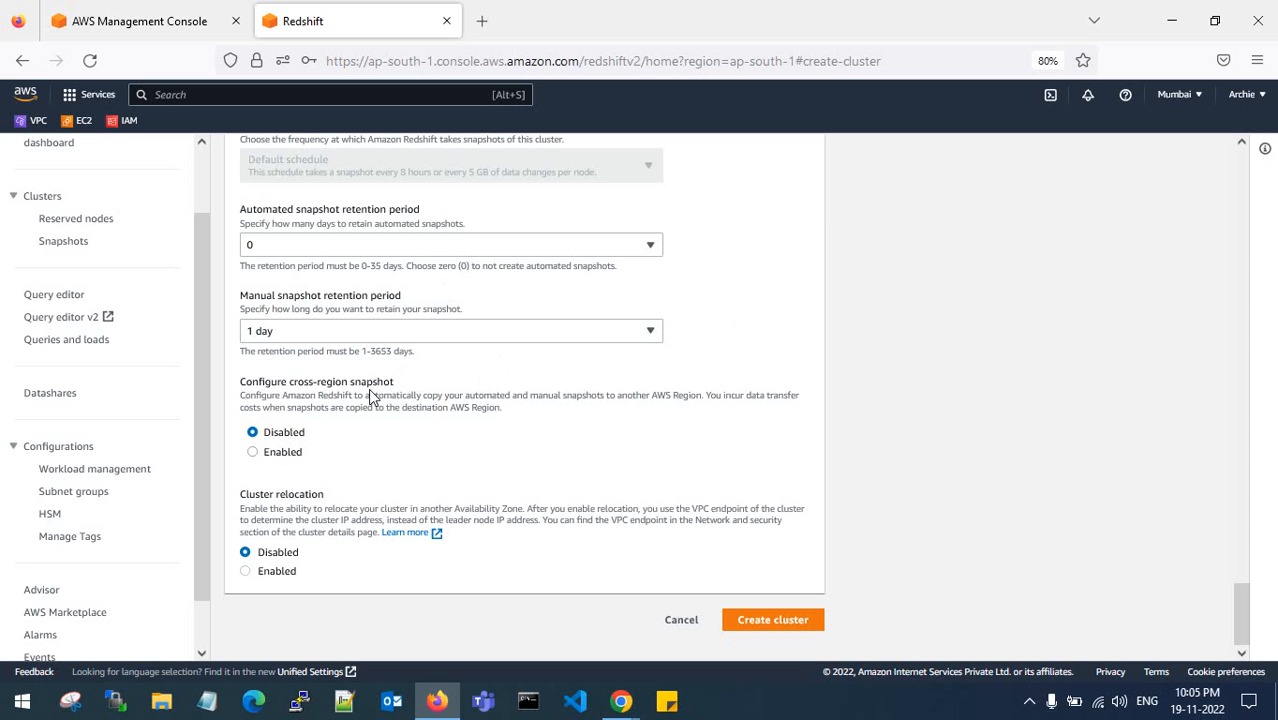
click(265, 457)
scroll(309, 443, down, 3)
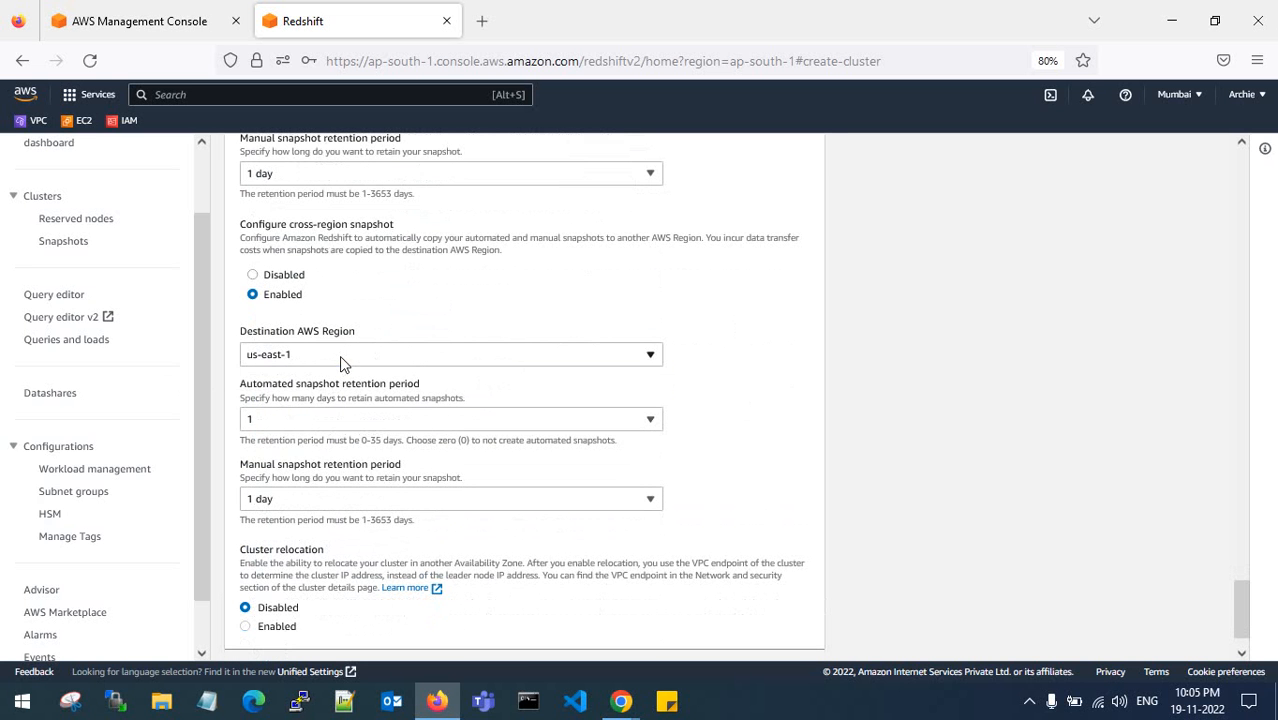
click(339, 355)
click(420, 322)
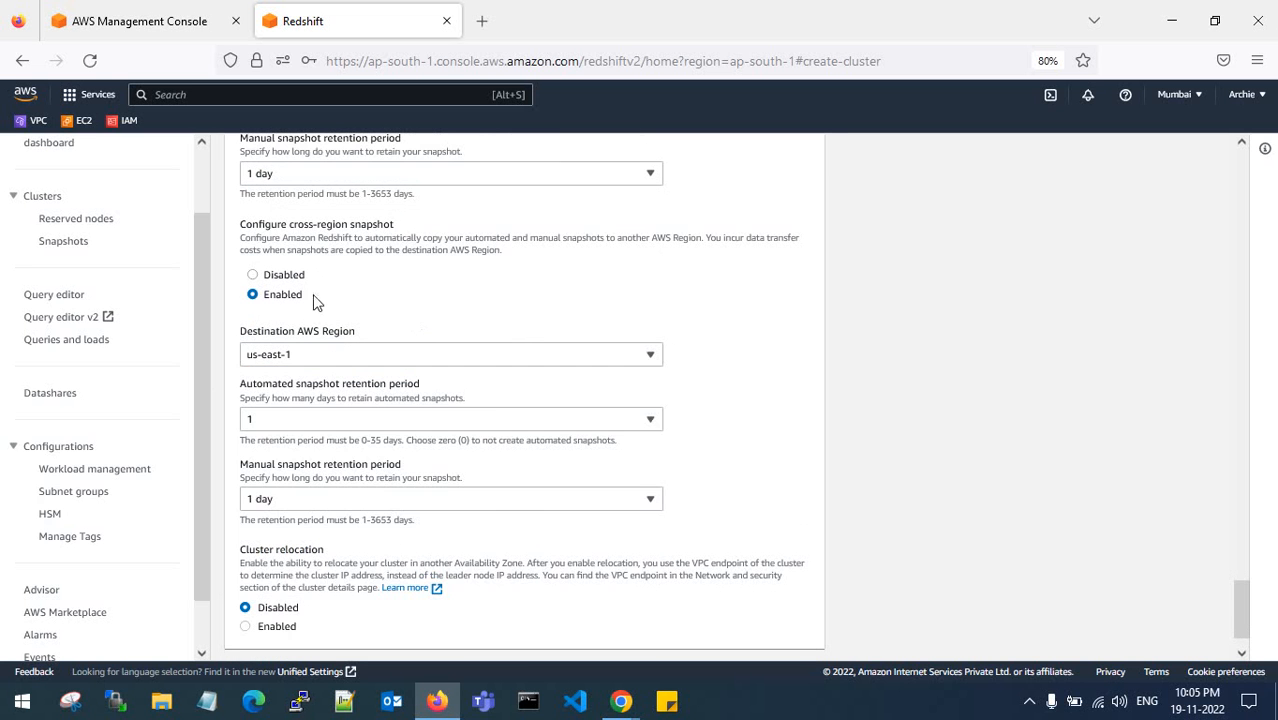
click(253, 276)
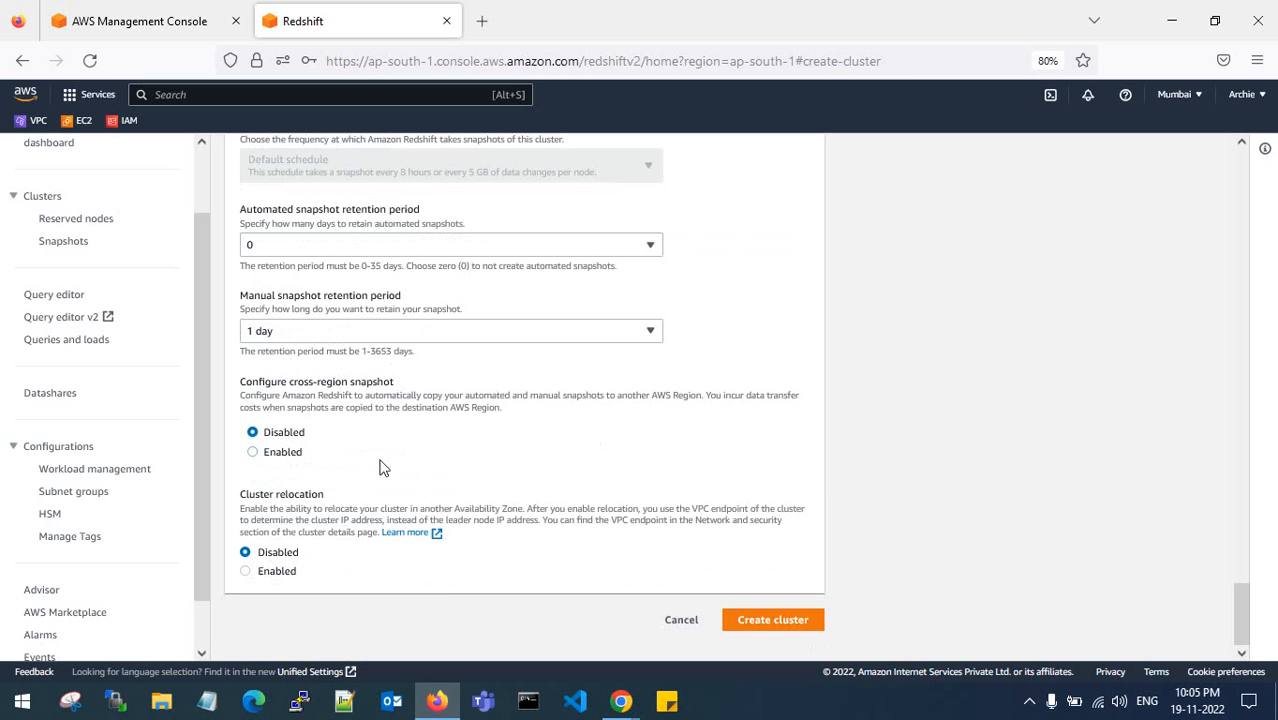
scroll(750, 592, up, 1)
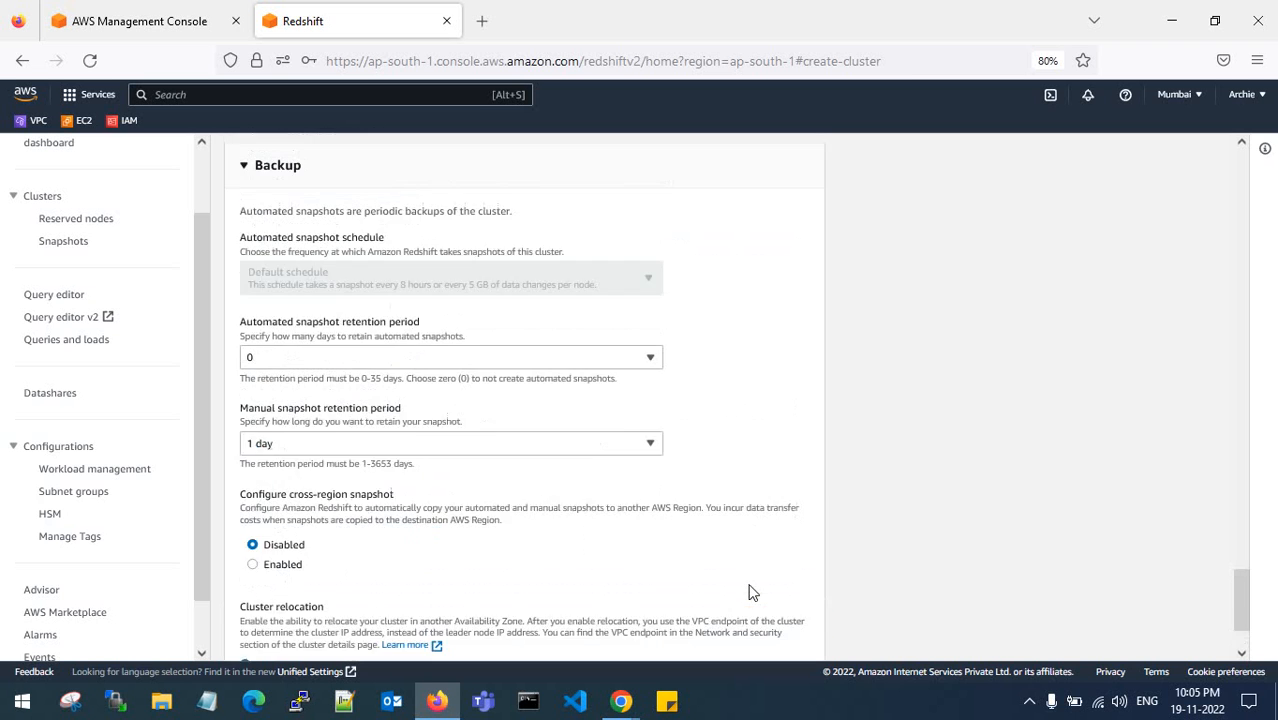
scroll(752, 592, down, 1)
- Submit the cluster form and review the reported errors
click(772, 620)
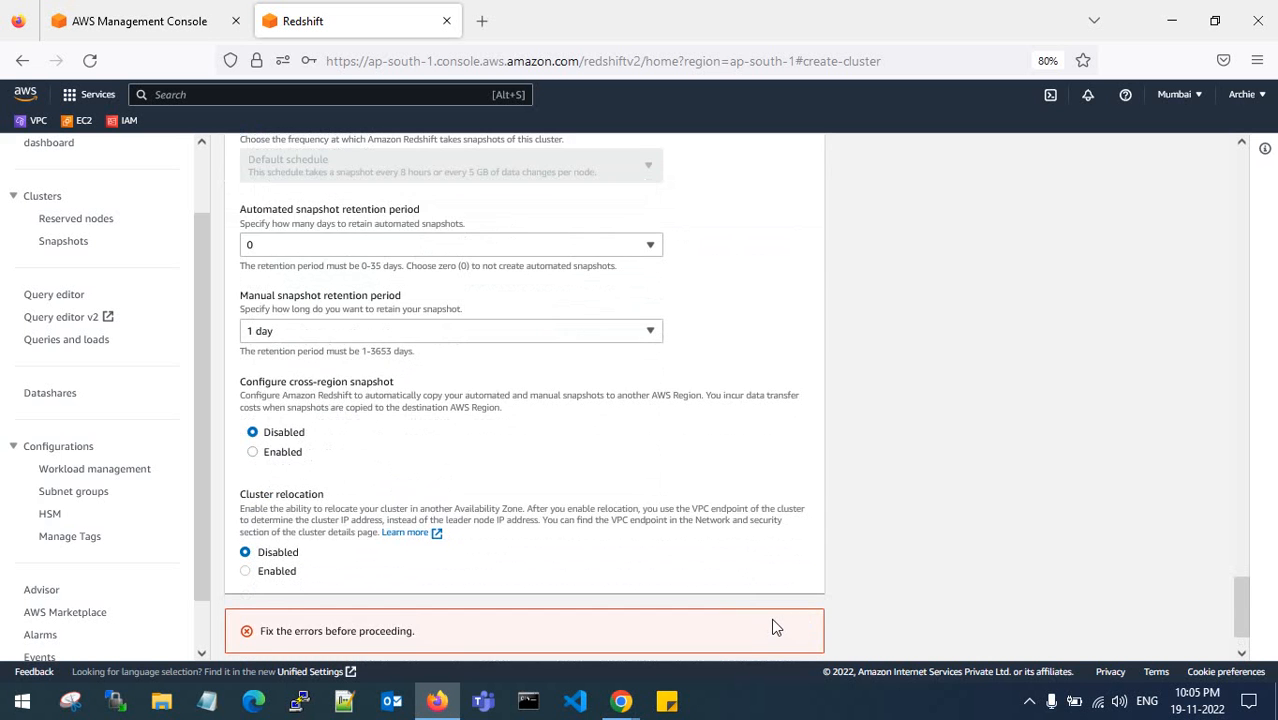
scroll(685, 535, up, 12)
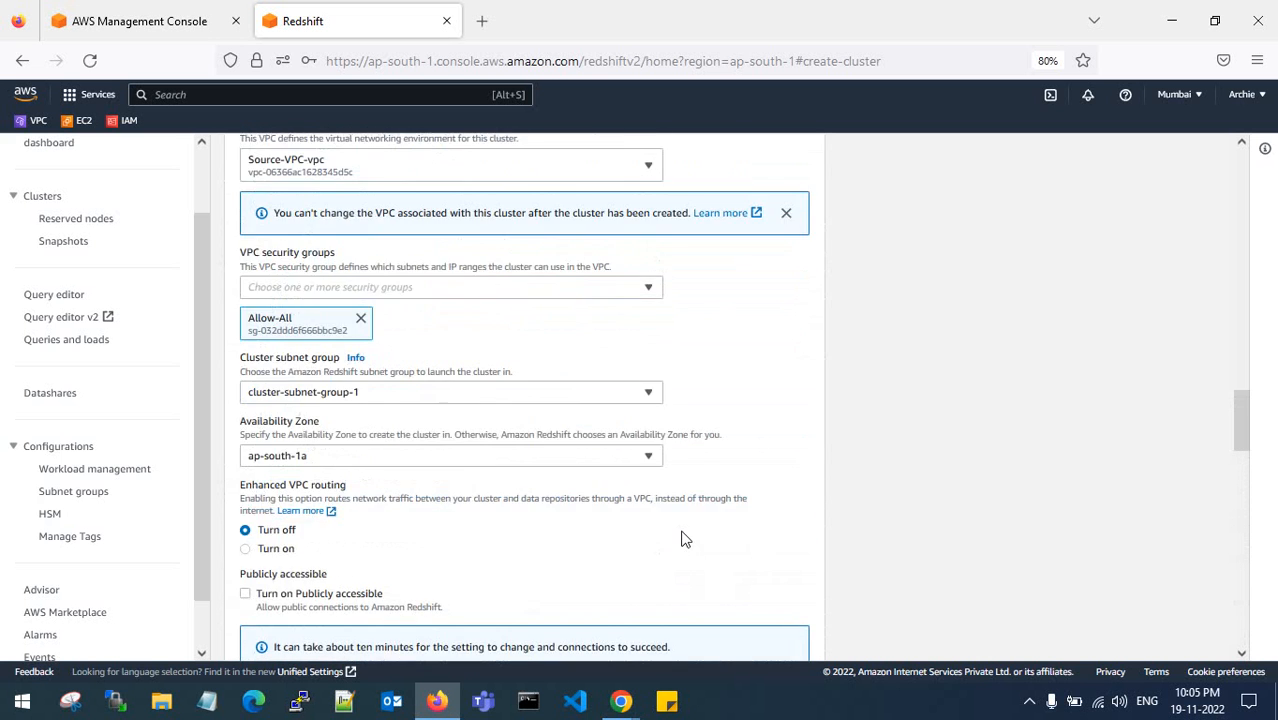
scroll(685, 539, up, 15)
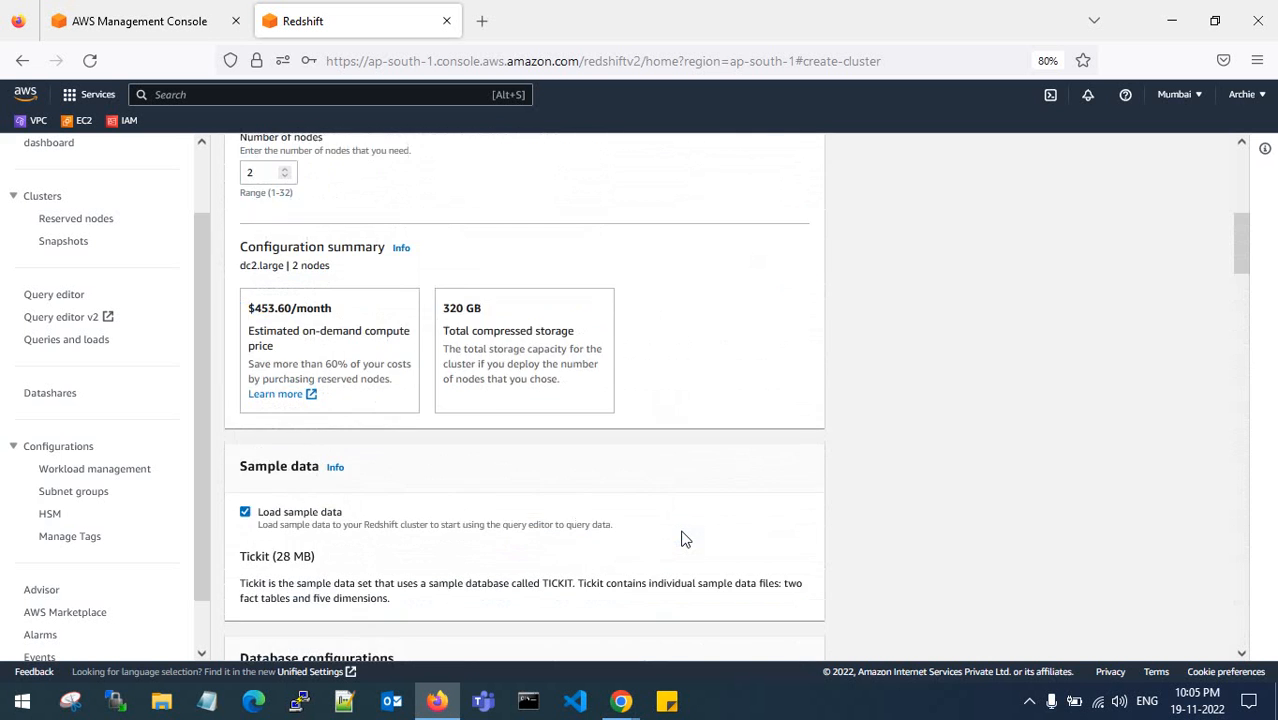
scroll(681, 539, up, 5)
scroll(683, 539, down, 20)
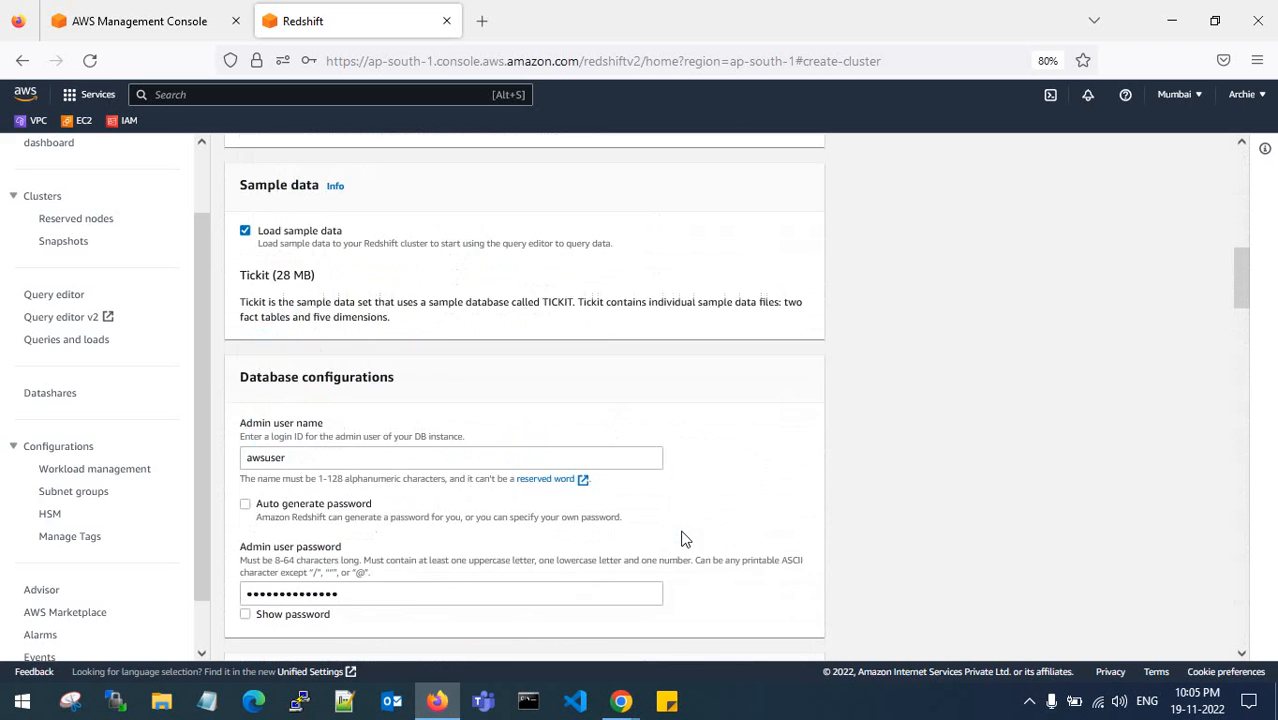
scroll(683, 539, down, 10)
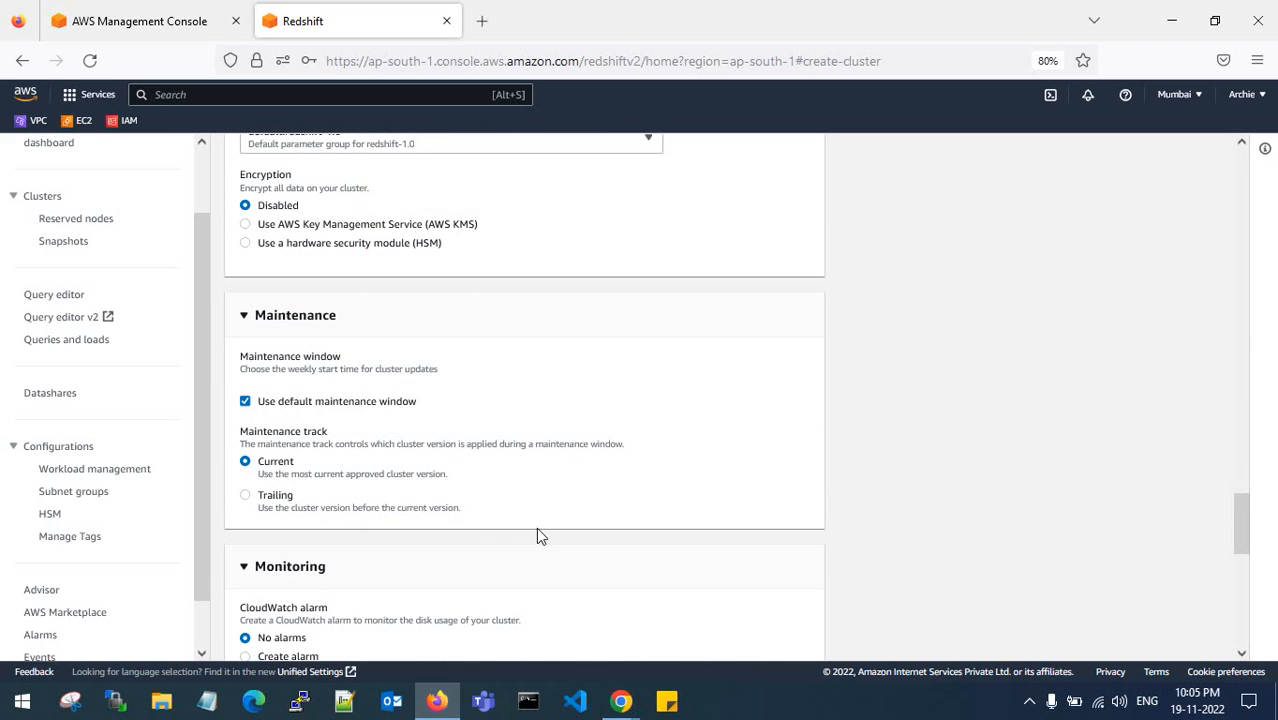
scroll(536, 530, down, 3)
- Set the automated snapshot retention period back to 1 day in the Backup section
click(255, 254)
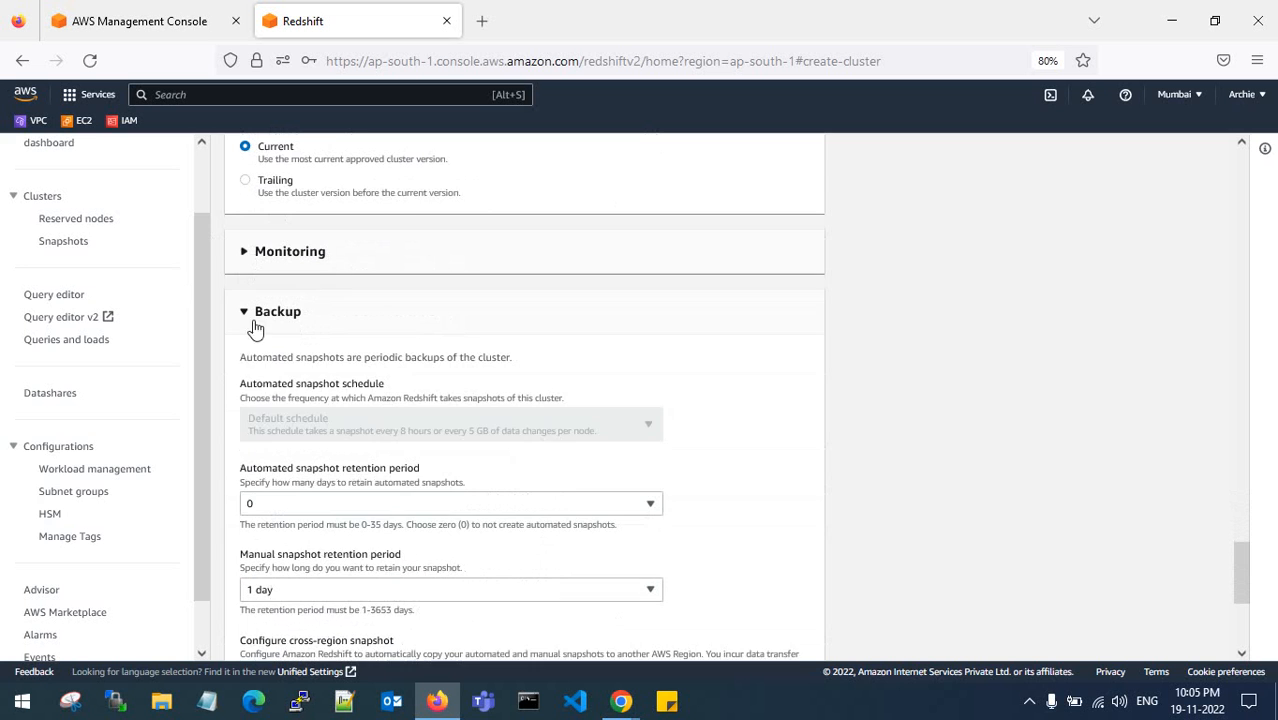
click(250, 318)
click(246, 512)
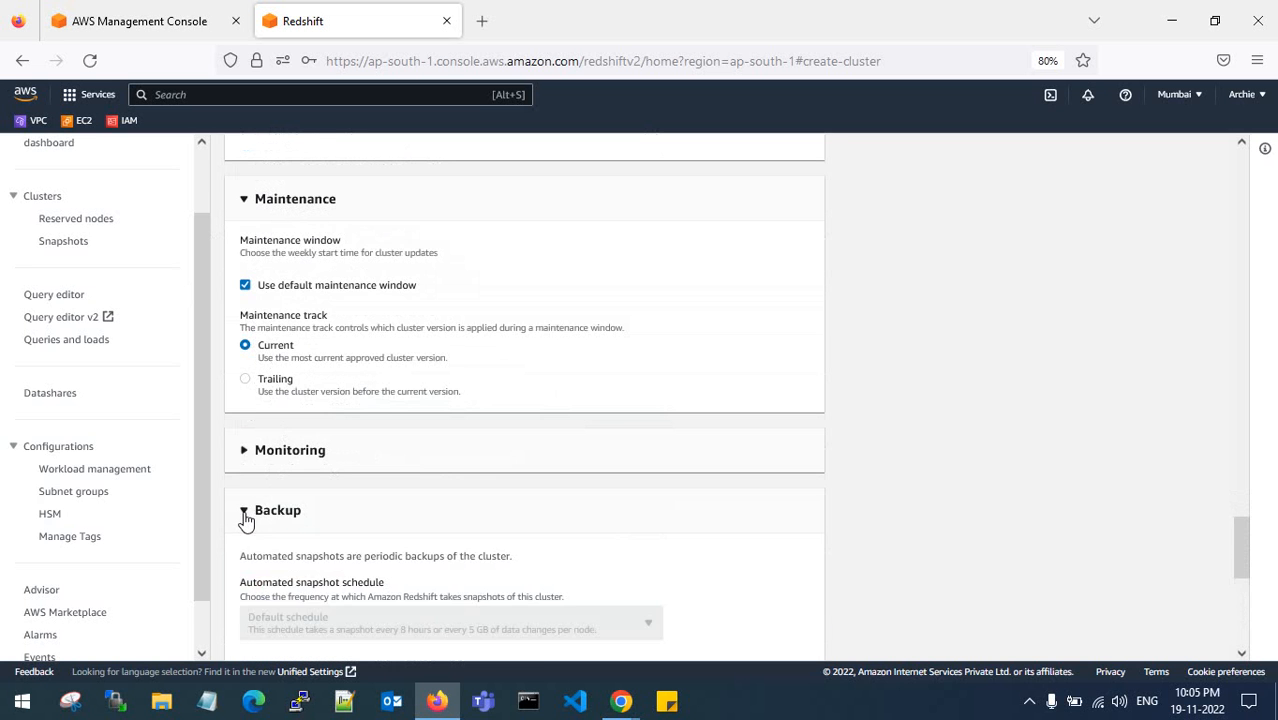
scroll(280, 505, down, 3)
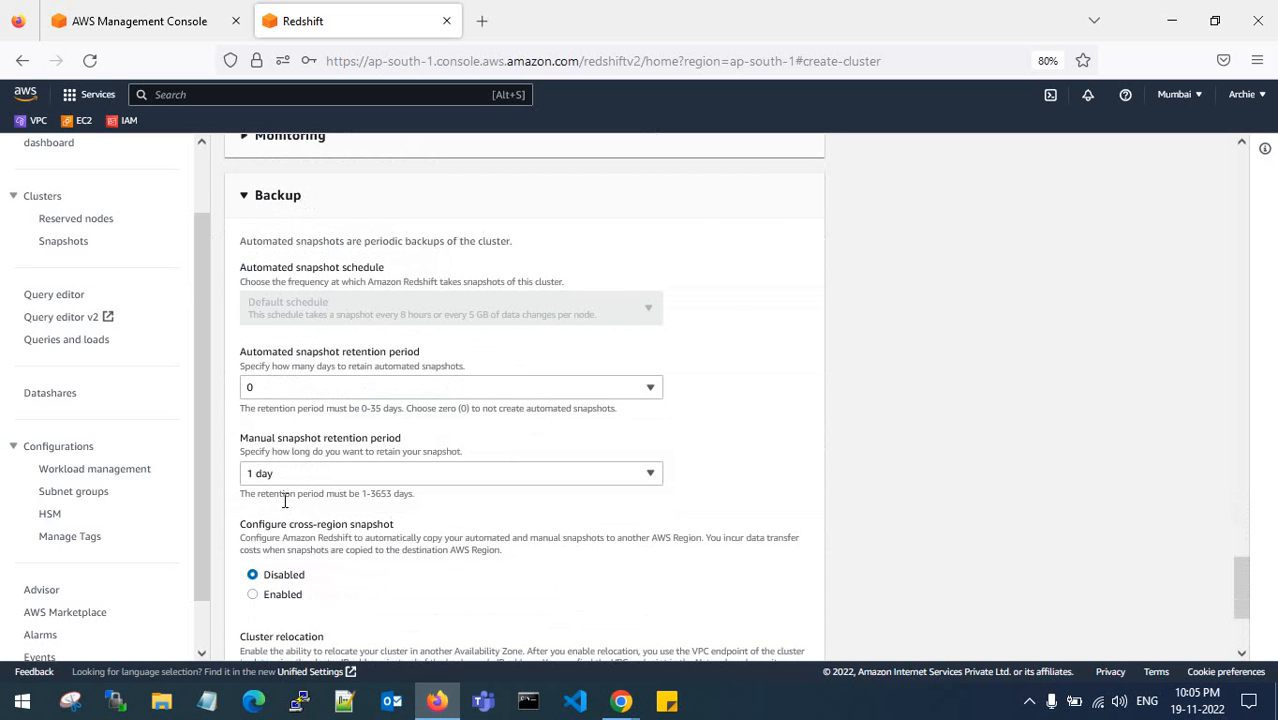
click(300, 388)
click(291, 437)
scroll(448, 446, down, 2)
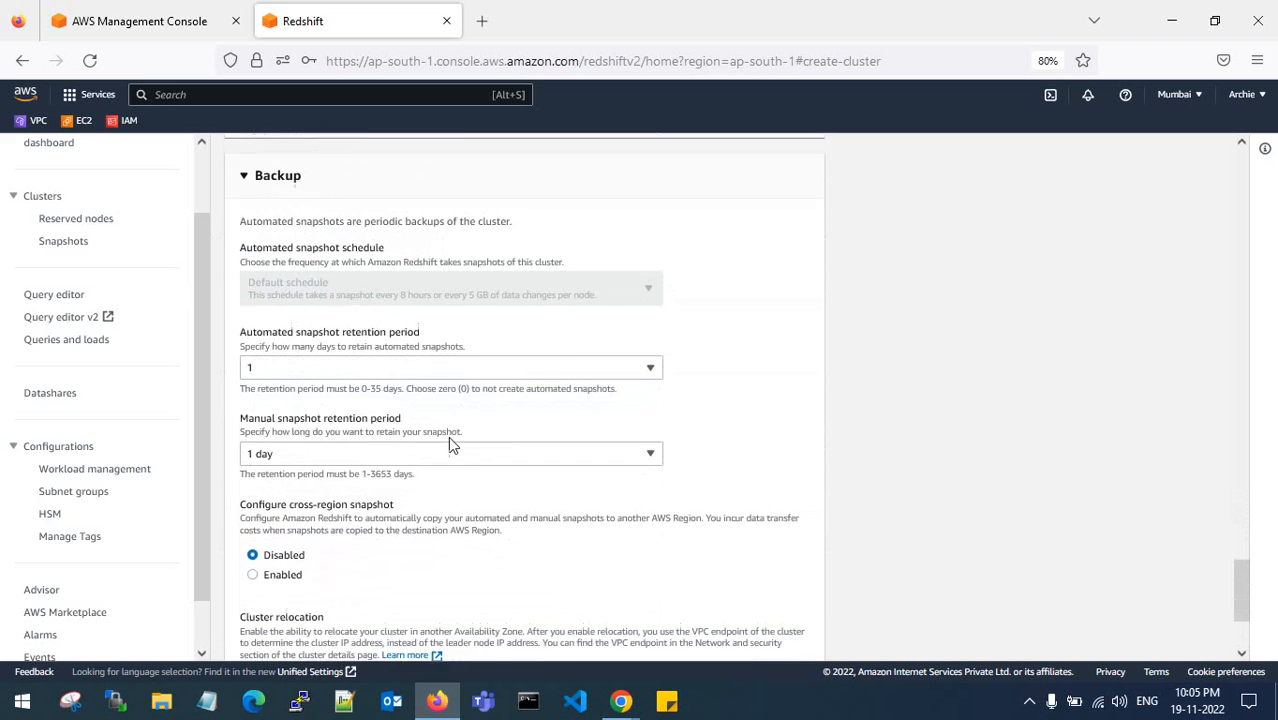
scroll(448, 437, down, 1)
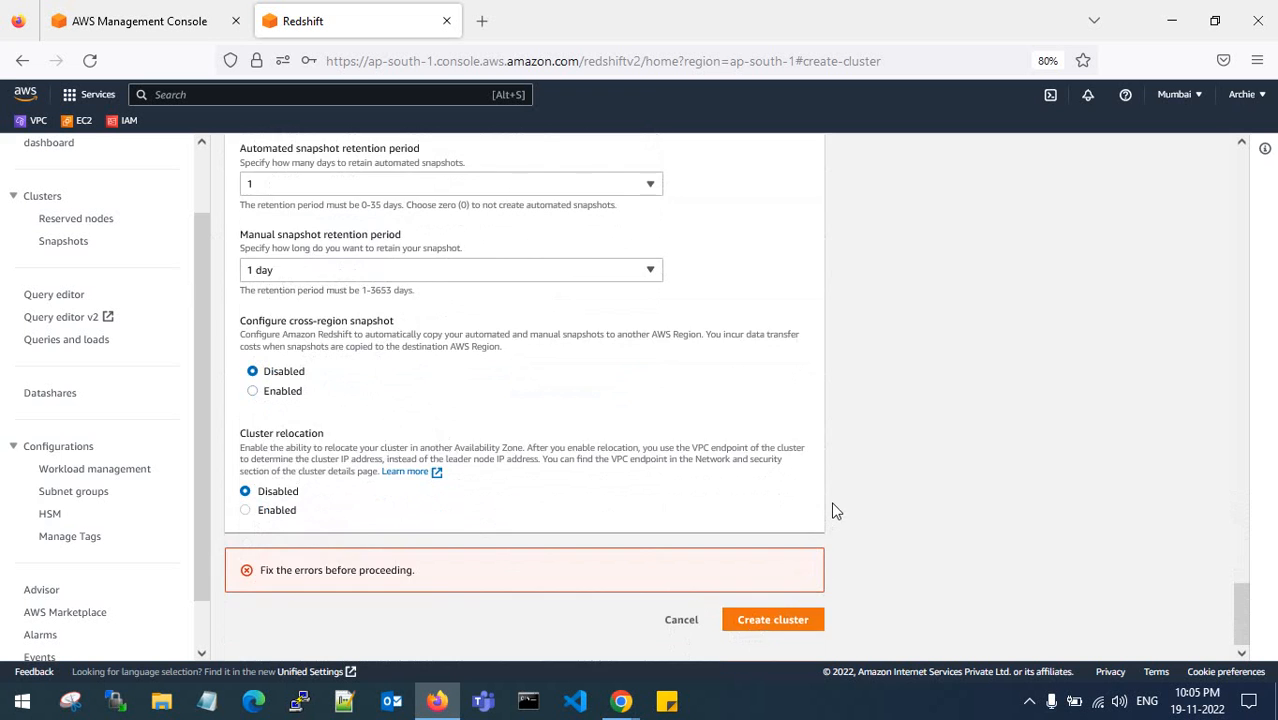
scroll(834, 511, up, 8)
- Collapse the Monitoring, Maintenance and Database configurations sections of the cluster form
click(247, 330)
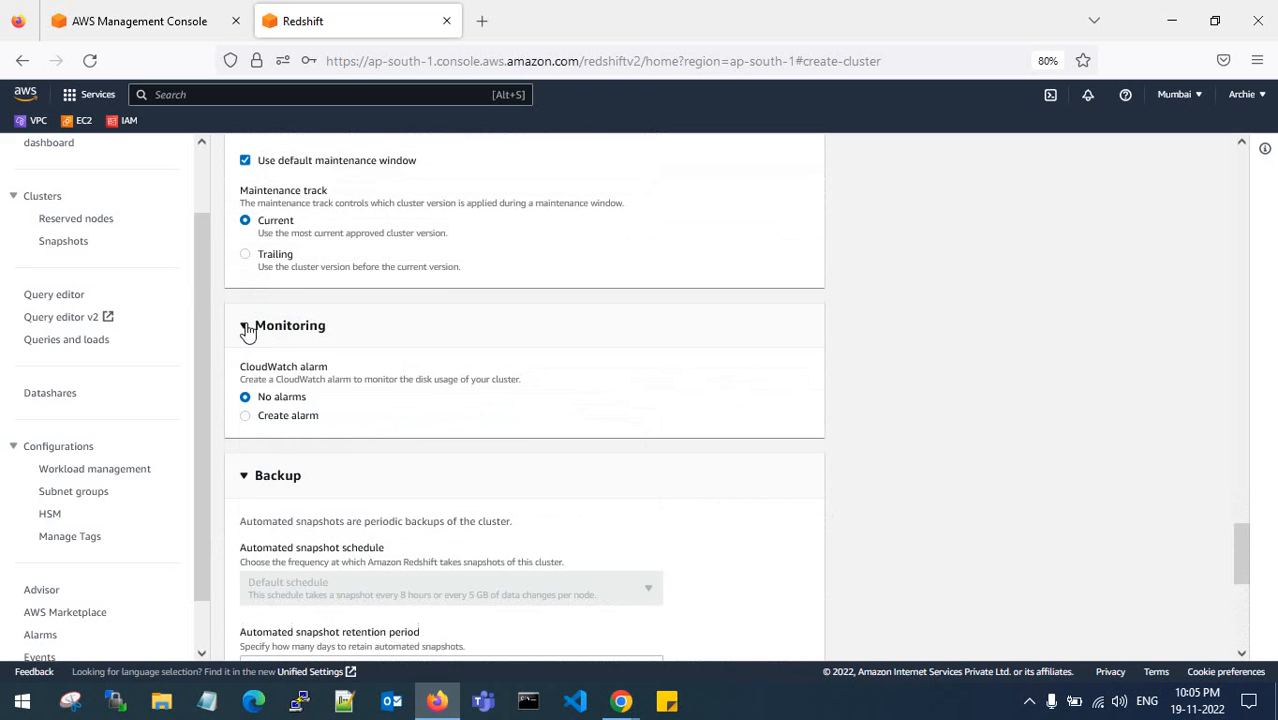
click(247, 328)
scroll(248, 336, up, 3)
click(246, 312)
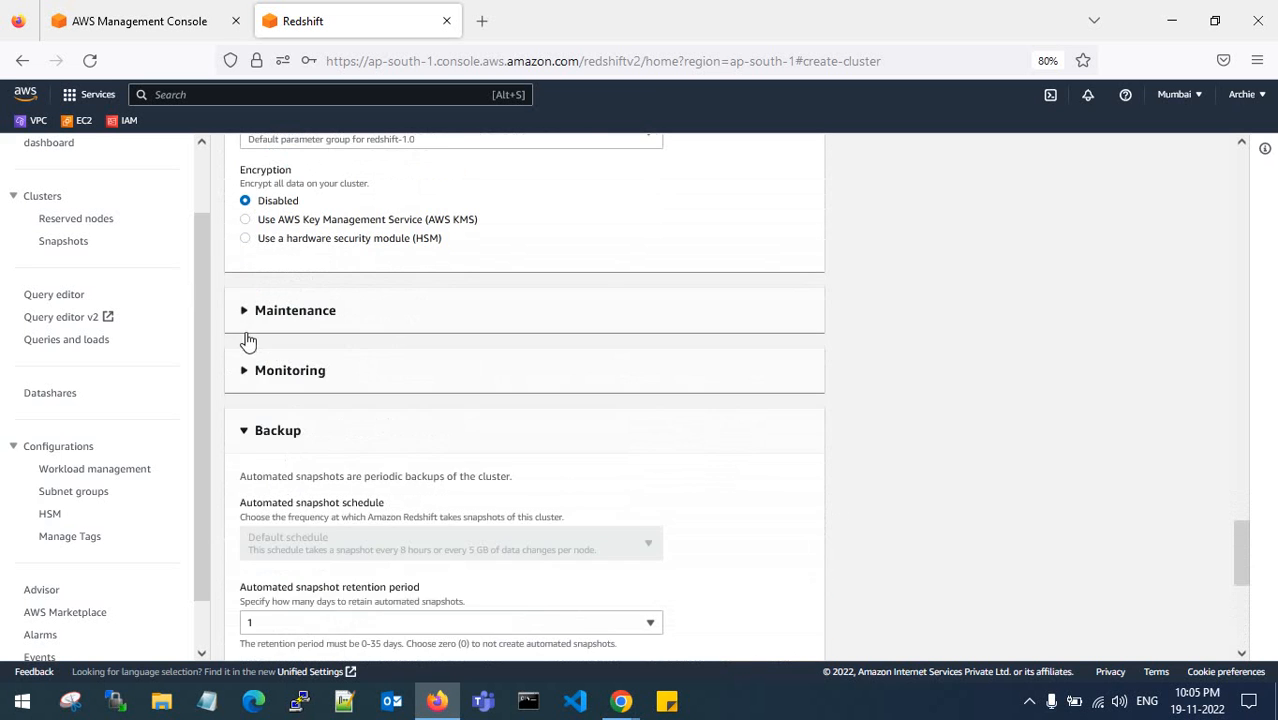
scroll(248, 342, up, 5)
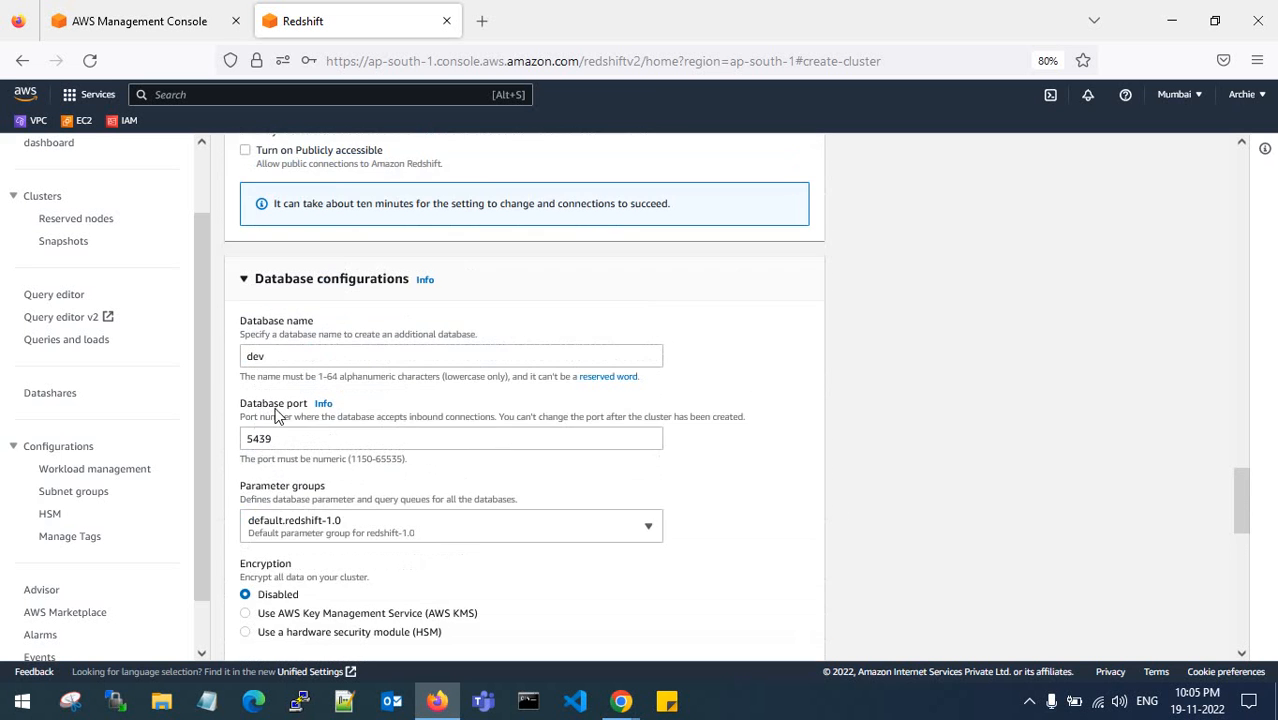
click(244, 282)
- Scroll back up and select the existing admin user password text
scroll(271, 388, up, 5)
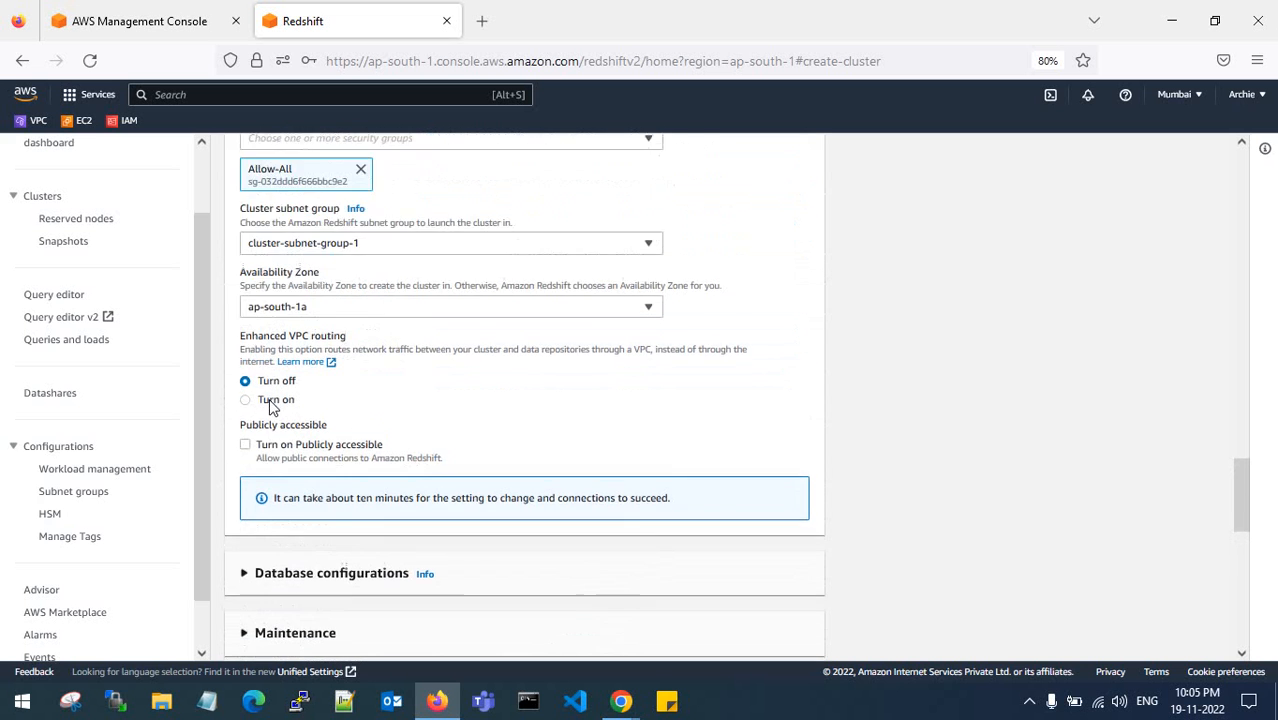
scroll(300, 362, up, 2)
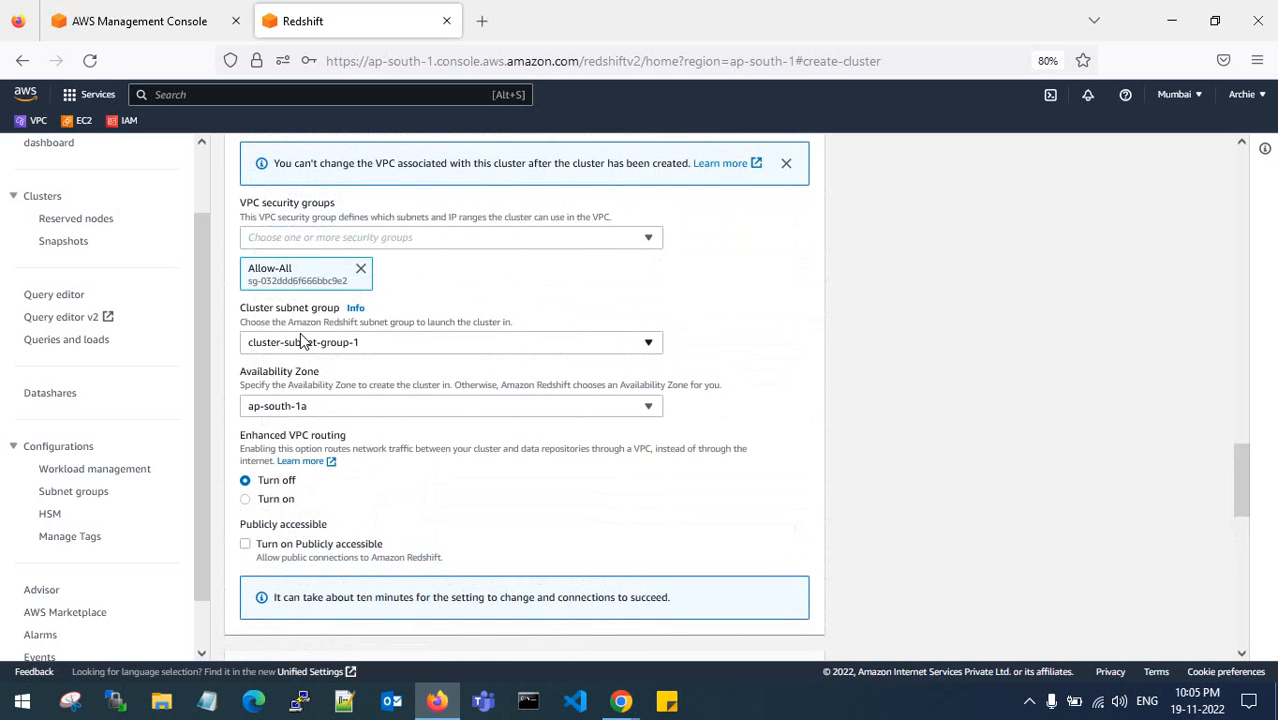
scroll(302, 341, up, 3)
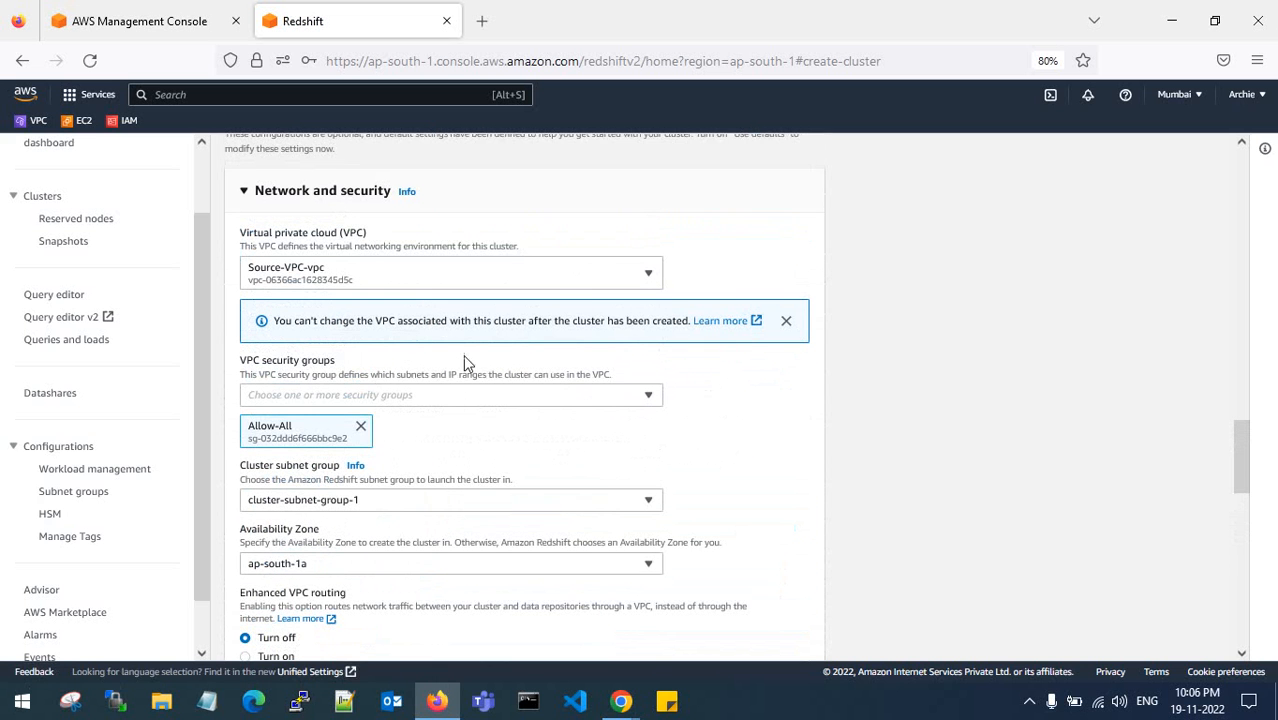
scroll(428, 317, up, 8)
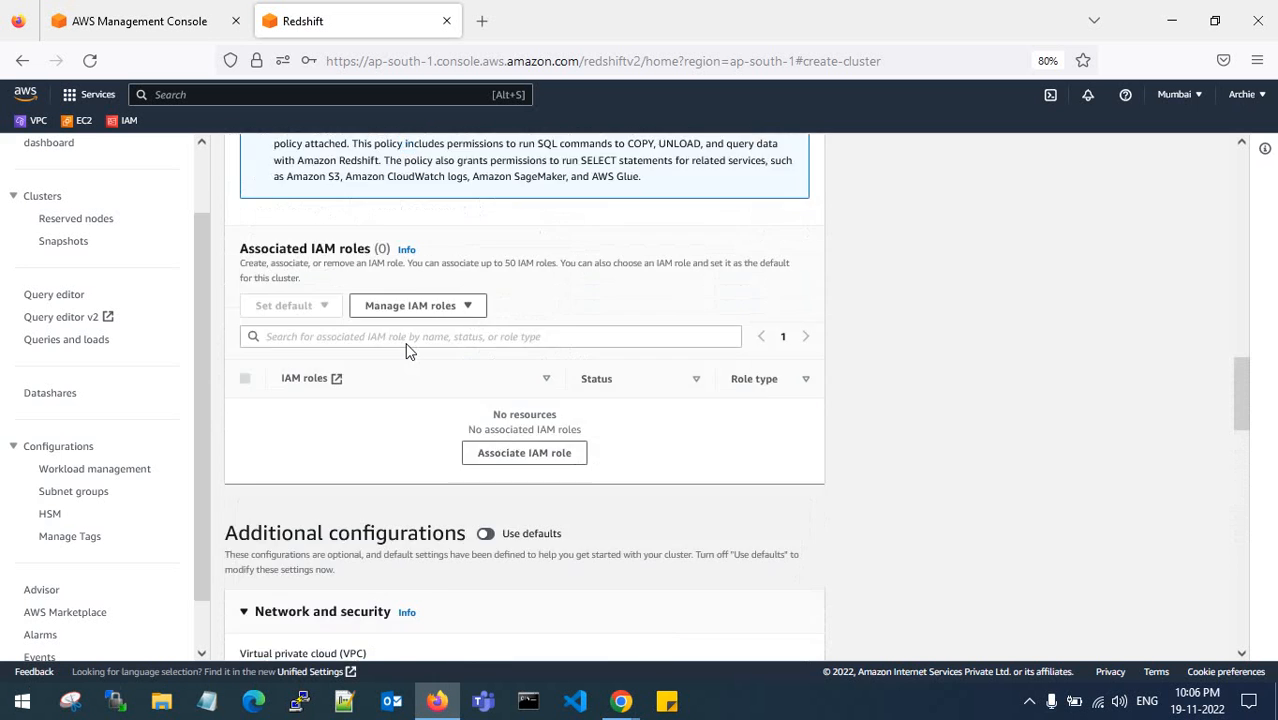
scroll(407, 350, up, 10)
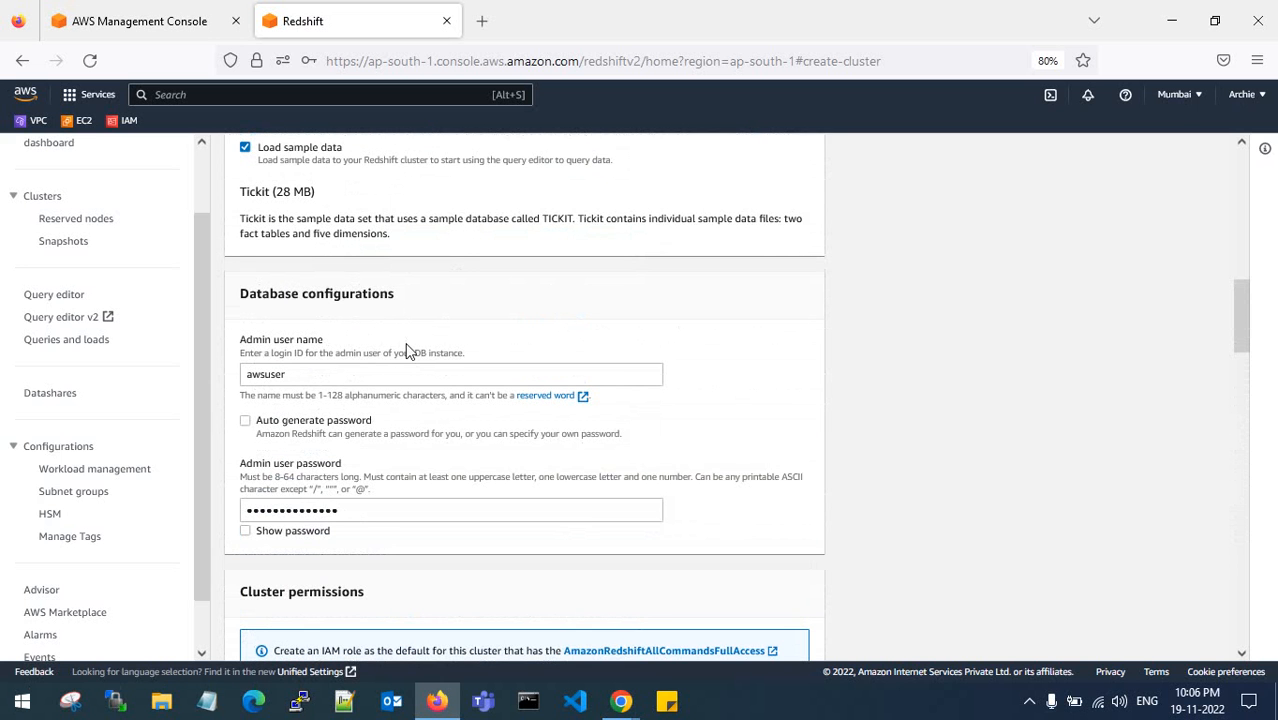
drag(368, 510, 236, 512)
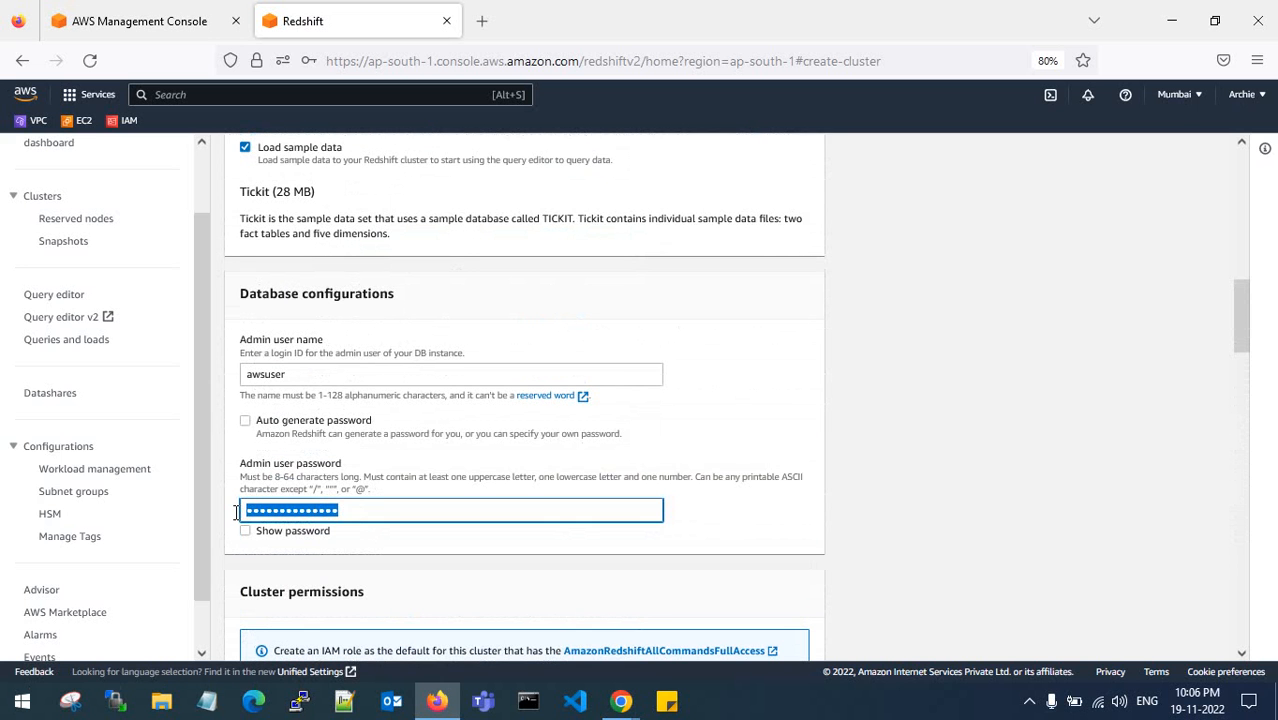
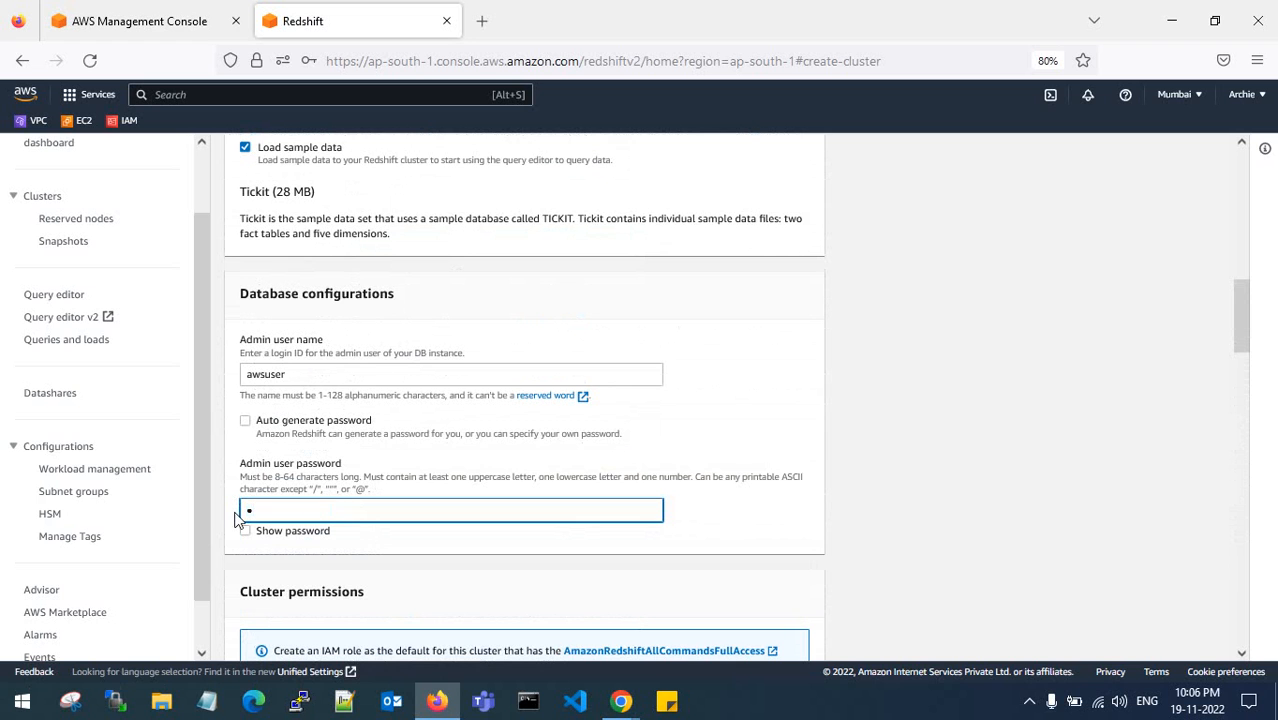
- Enter a new admin user password in place of the old one and review the form
scroll(320, 511, down, 3)
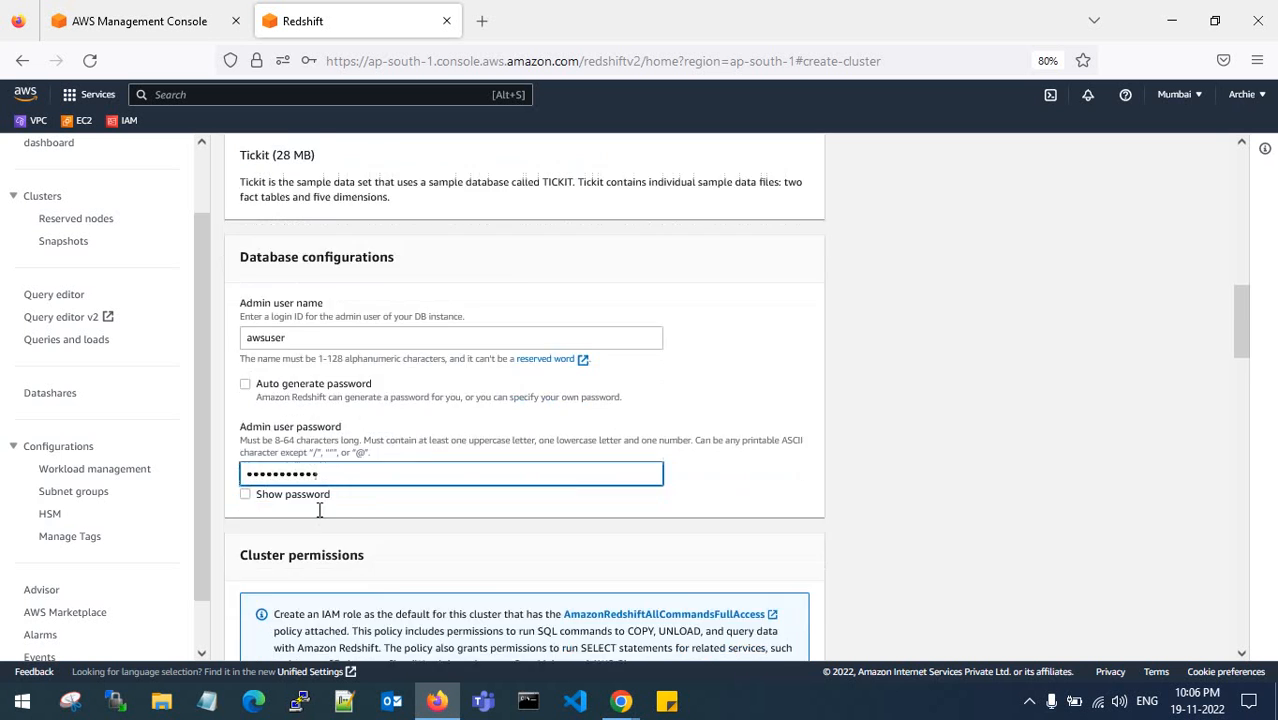
scroll(320, 516, up, 3)
scroll(462, 484, up, 10)
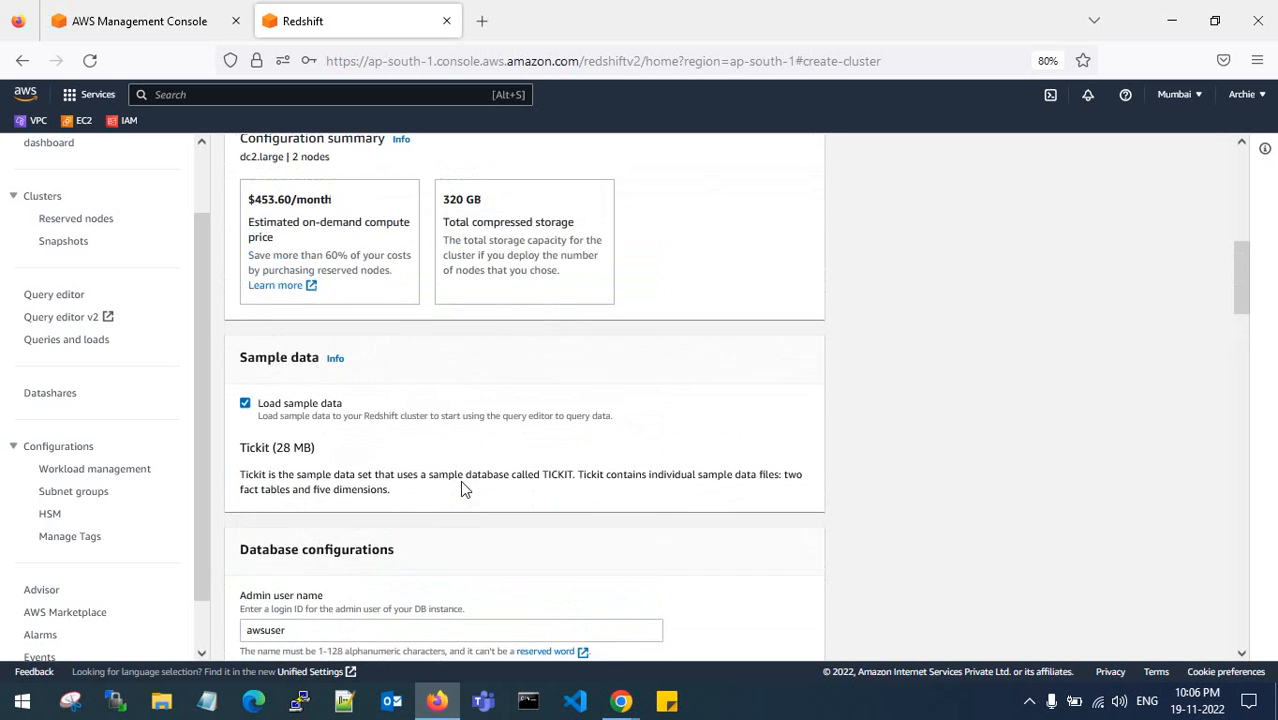
scroll(532, 392, up, 5)
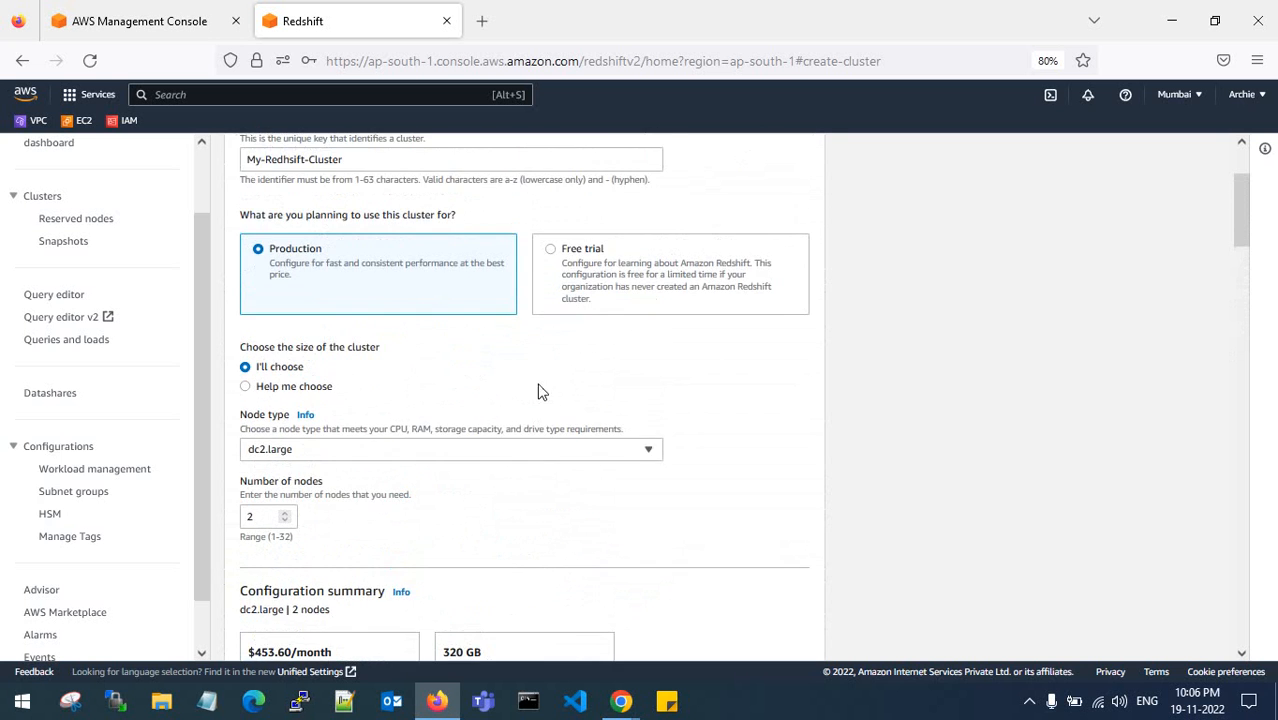
scroll(693, 415, down, 15)
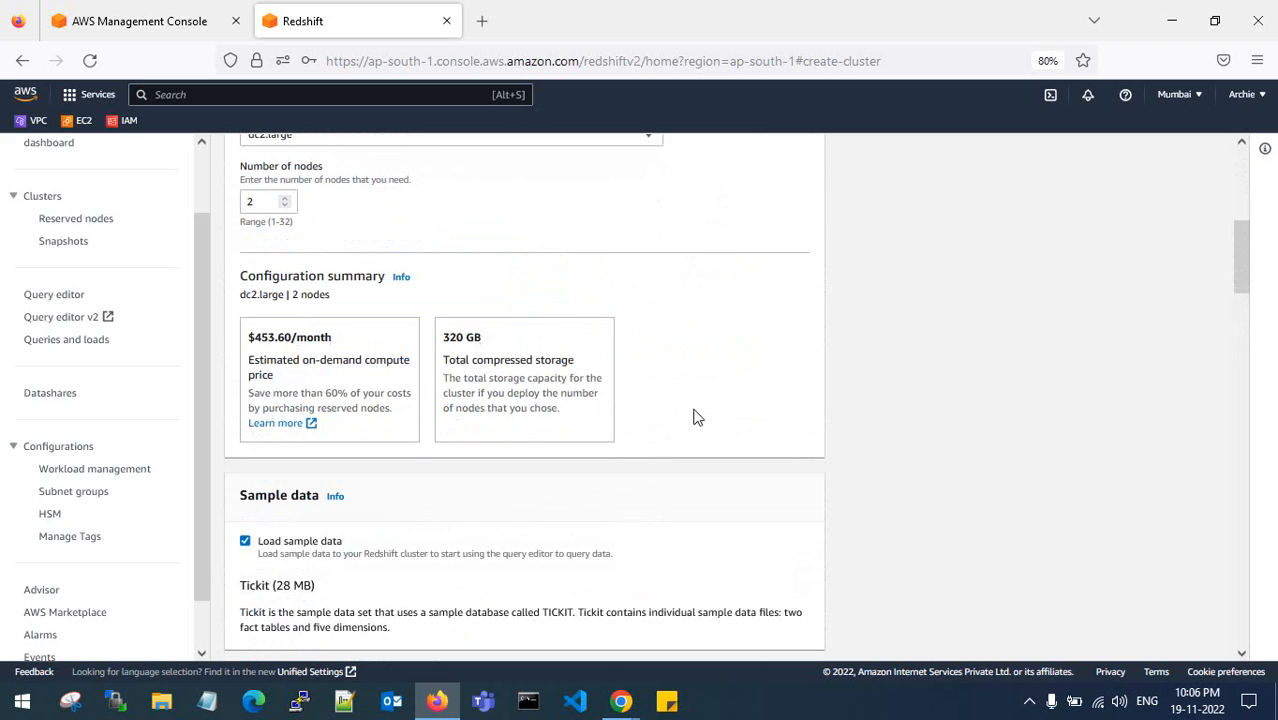
scroll(695, 413, down, 10)
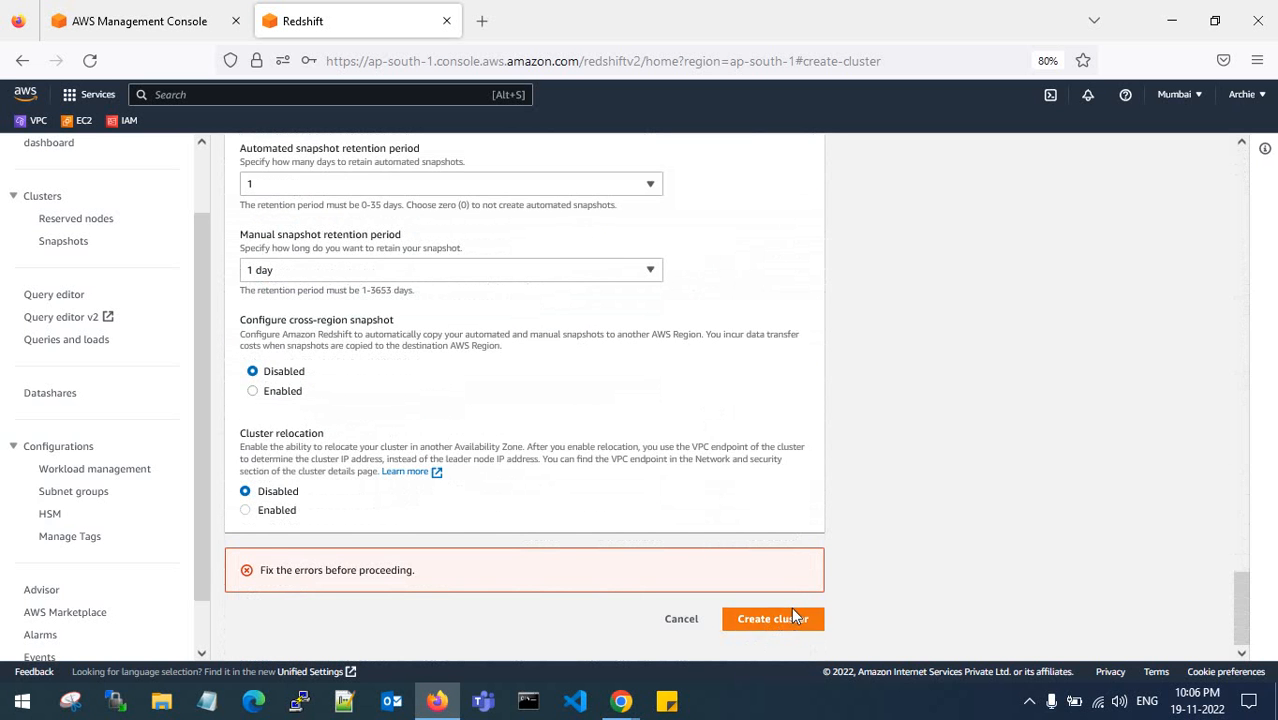
- Cancel and discard the unfinished cluster setup, retry Create cluster, then return to Clusters
click(676, 619)
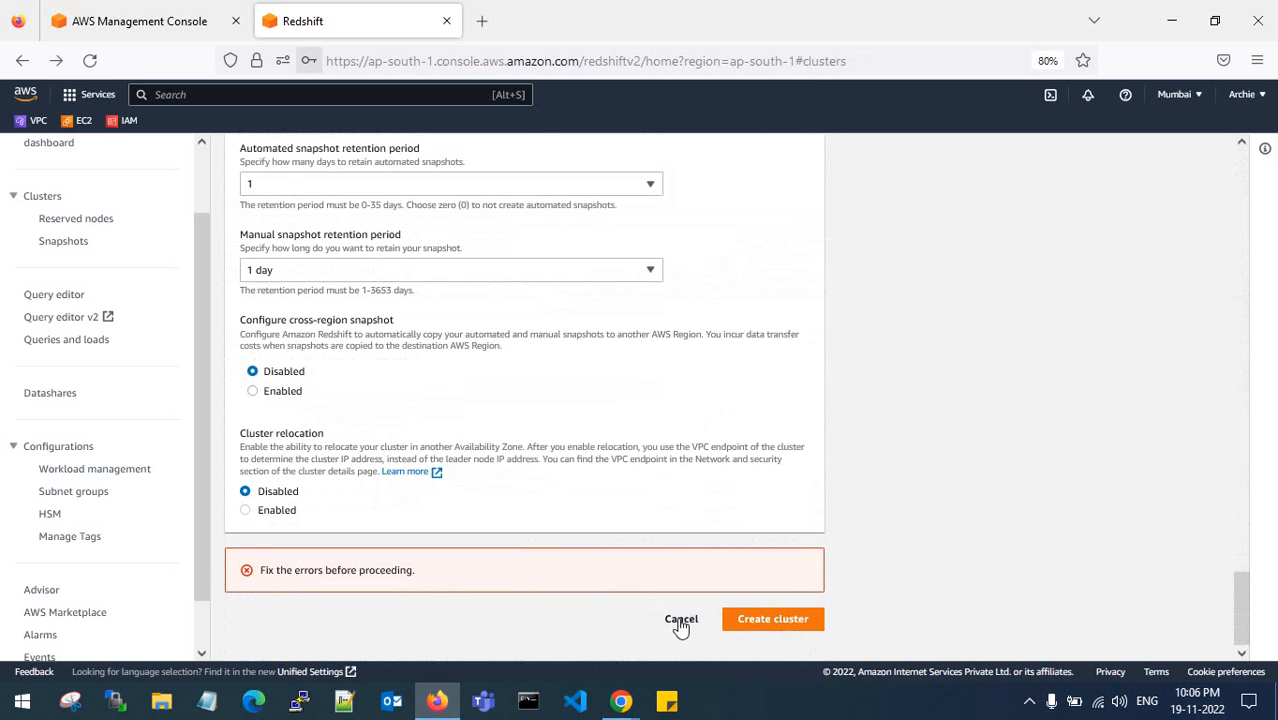
click(561, 302)
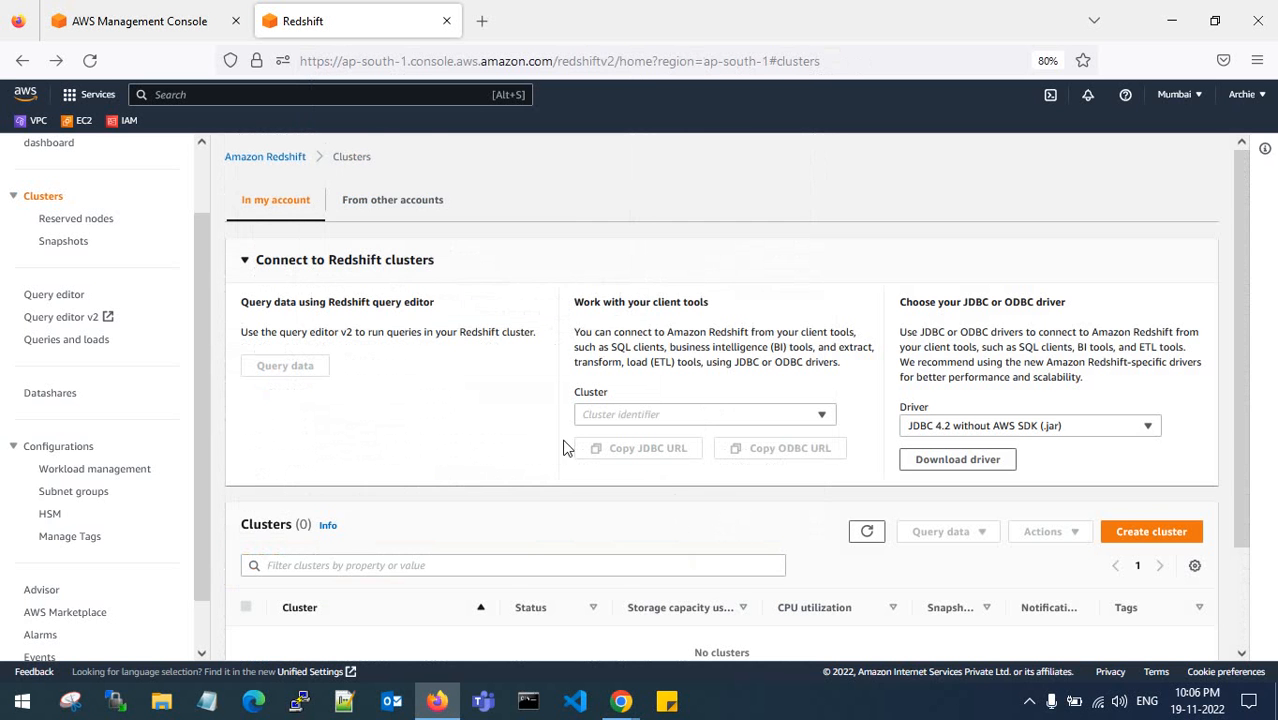
scroll(565, 445, down, 3)
click(1142, 410)
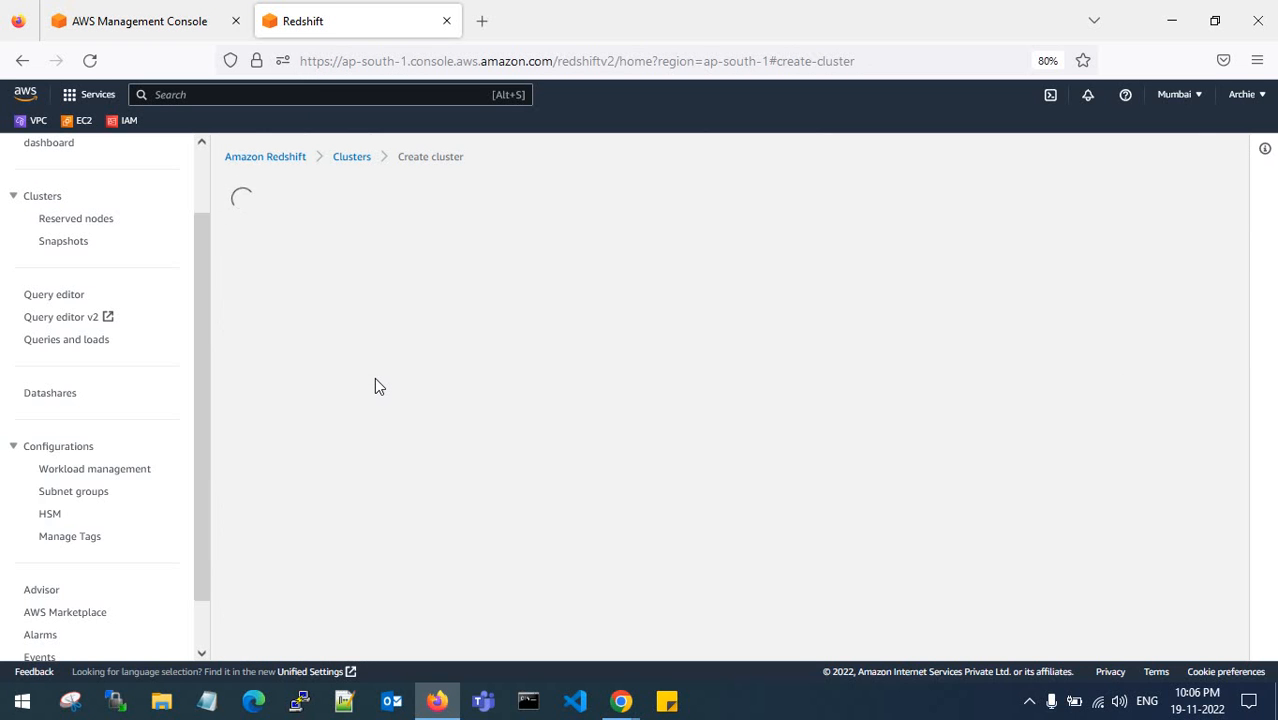
click(351, 157)
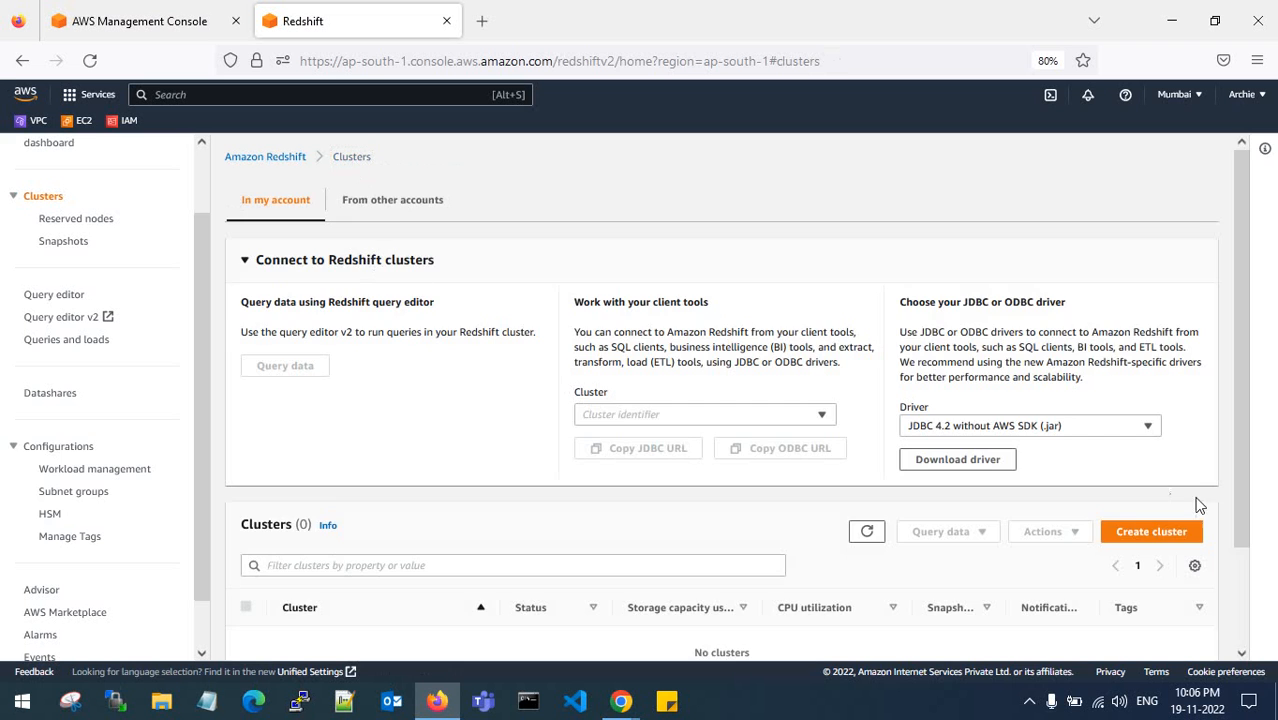
- Reopen the form, set the cluster identifier to My-redshift-cluster, then return to the Clusters list
click(1152, 531)
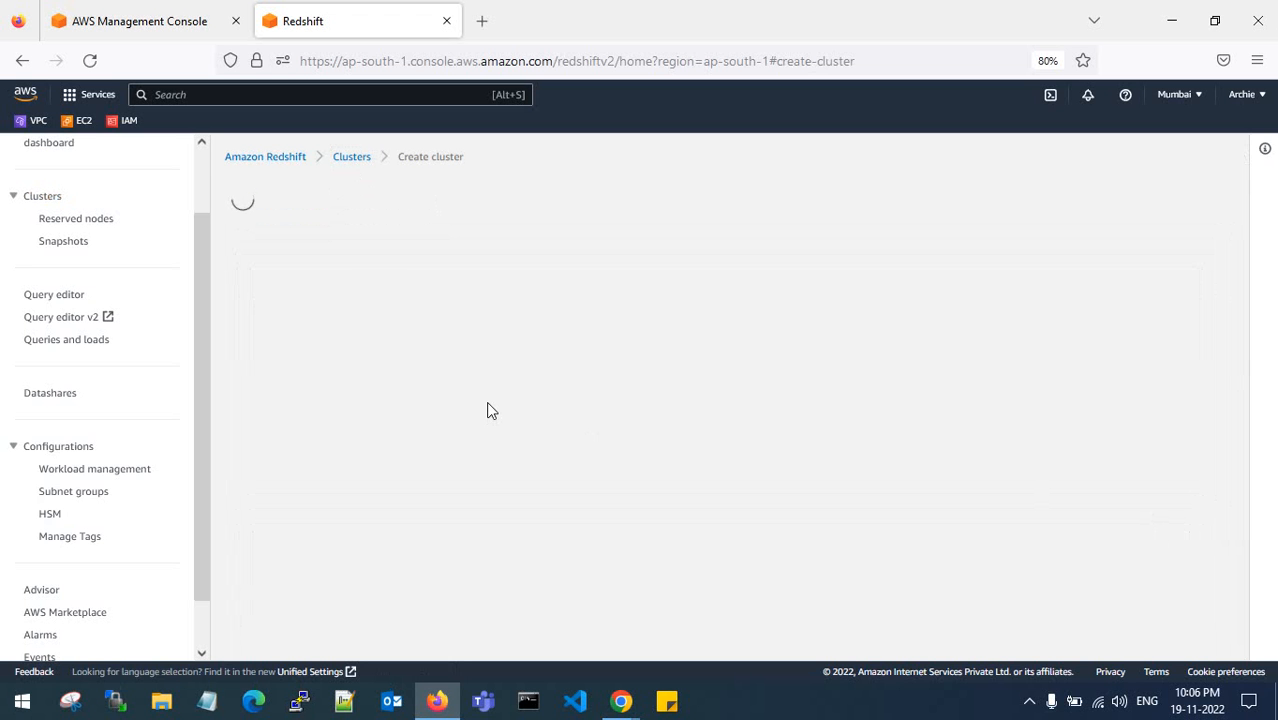
click(89, 60)
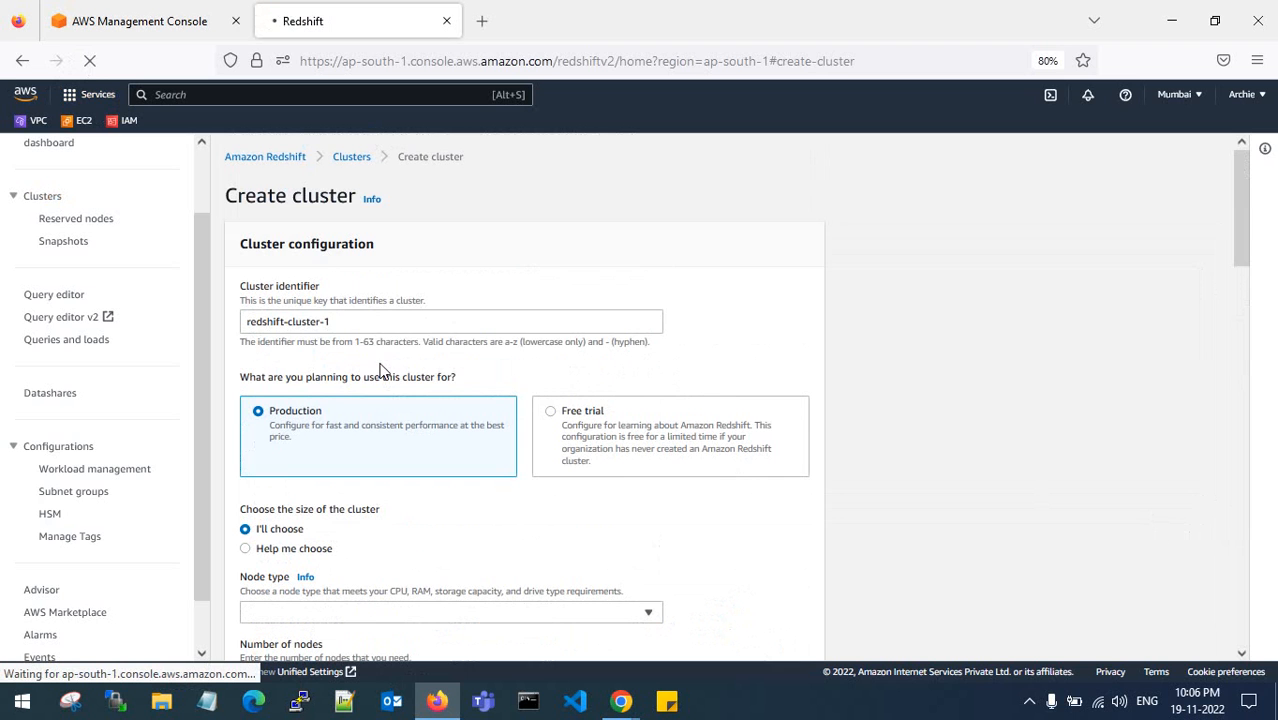
click(345, 322)
drag(345, 322, 238, 323)
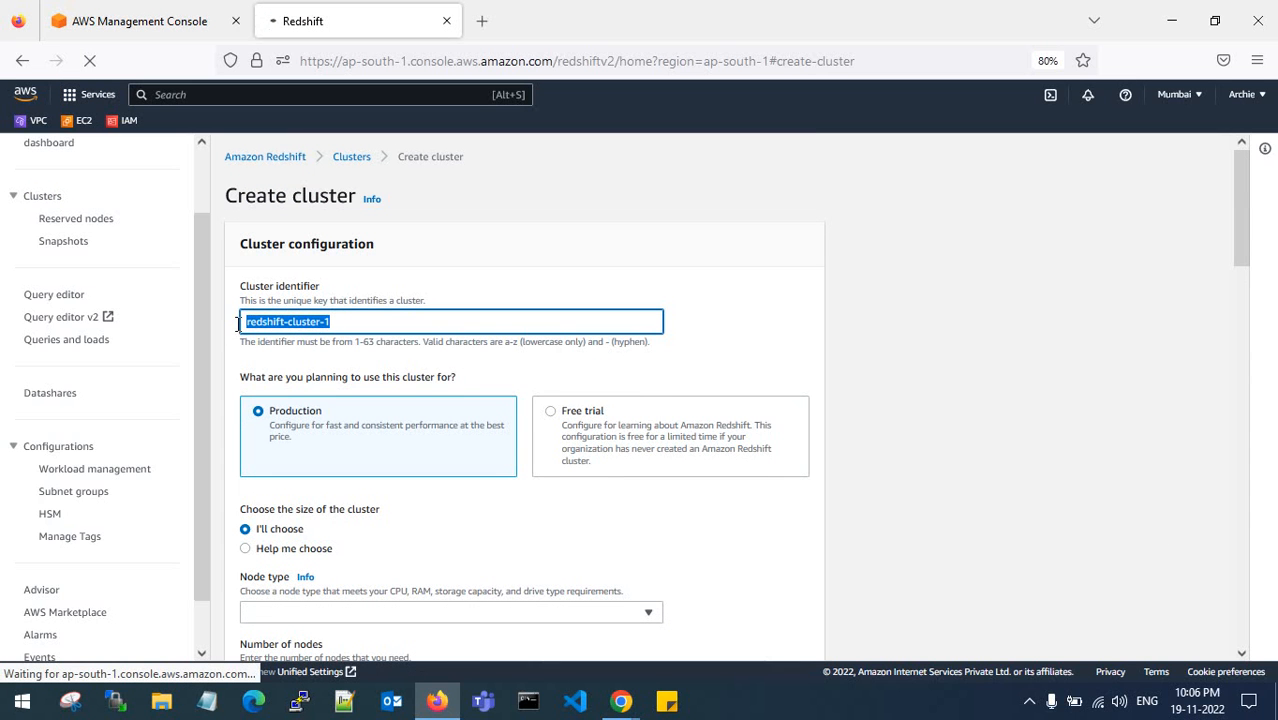
text(My-)
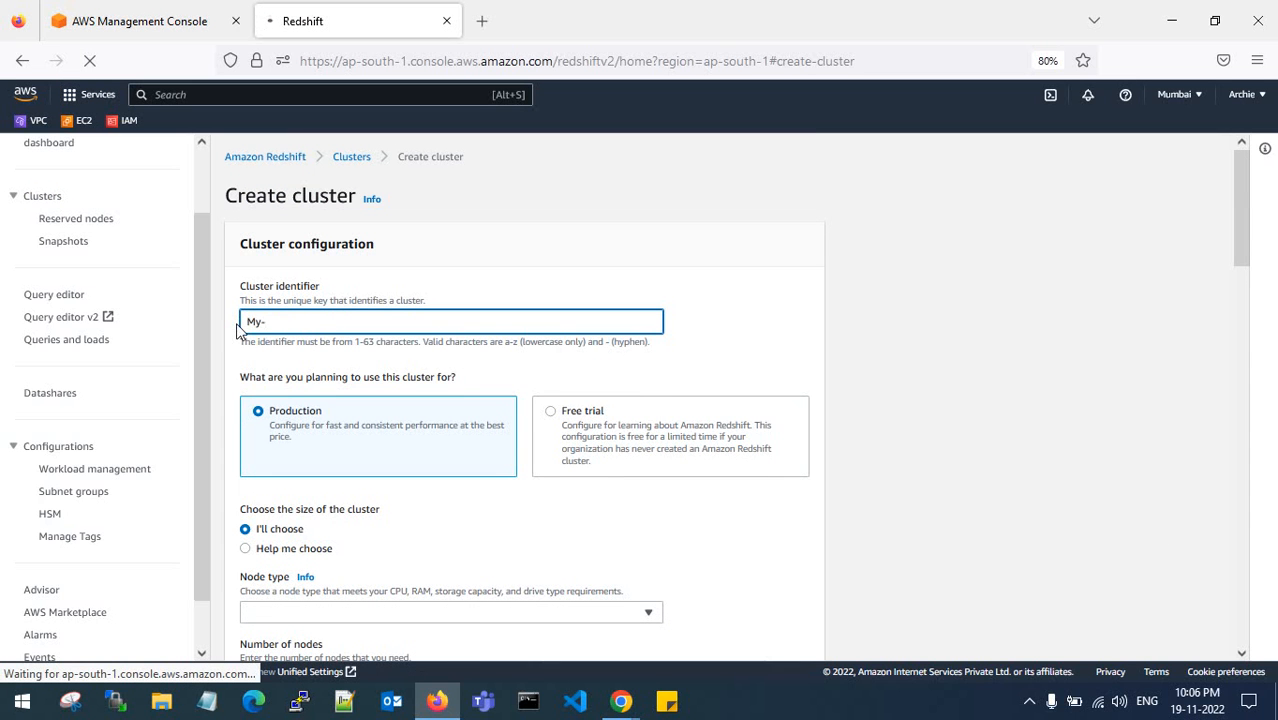
text(redshift-cluster)
drag(261, 301, 411, 299)
click(408, 299)
click(352, 160)
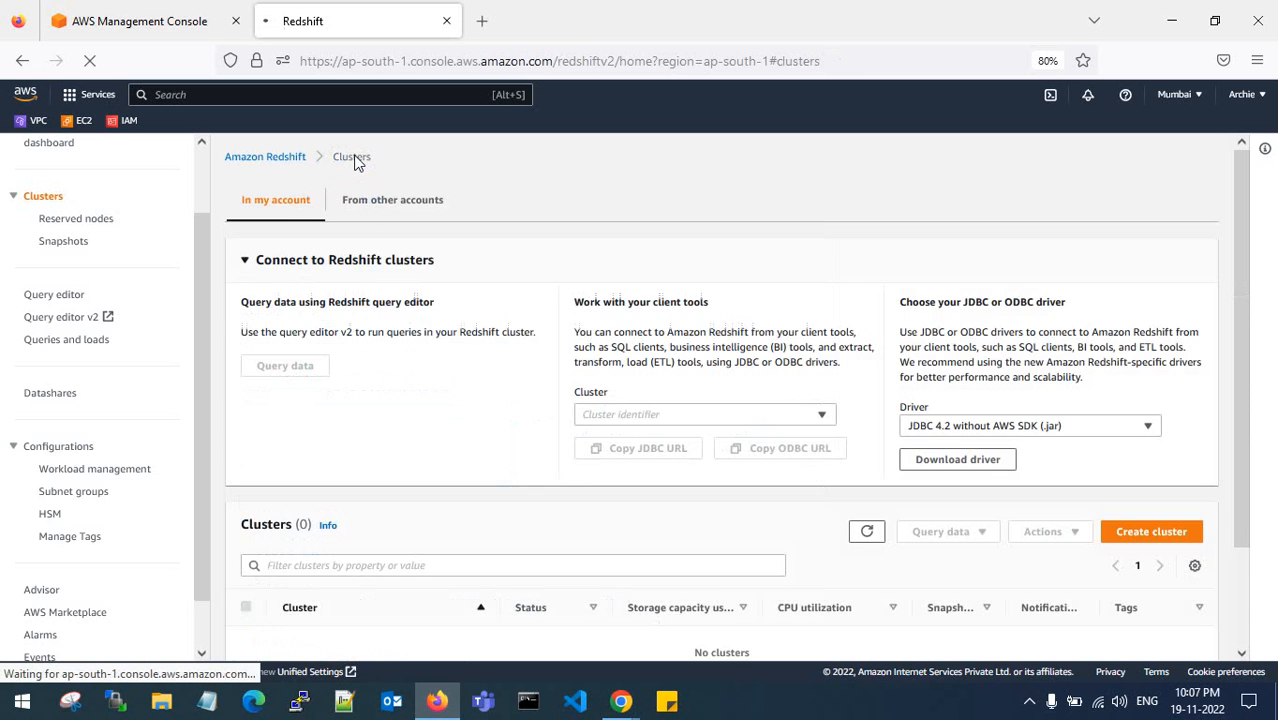
- Retry the Create cluster form from the Clusters list while it keeps stalling
click(1150, 535)
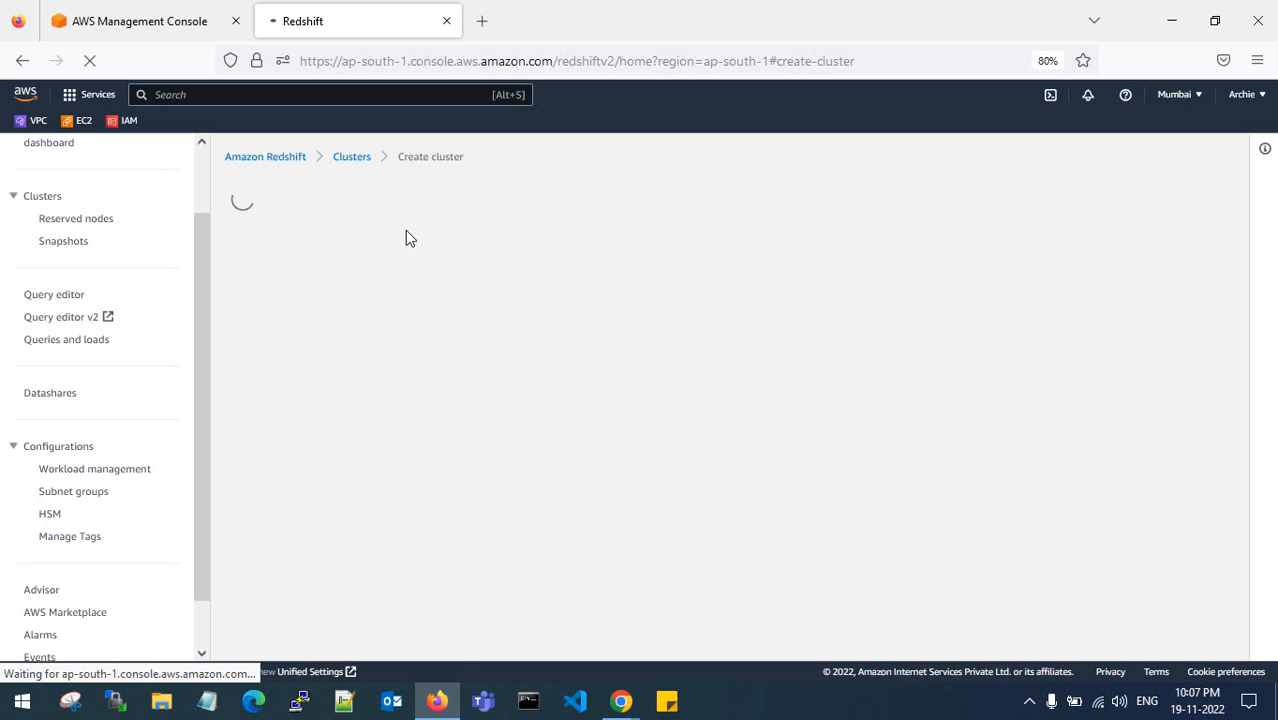
click(356, 158)
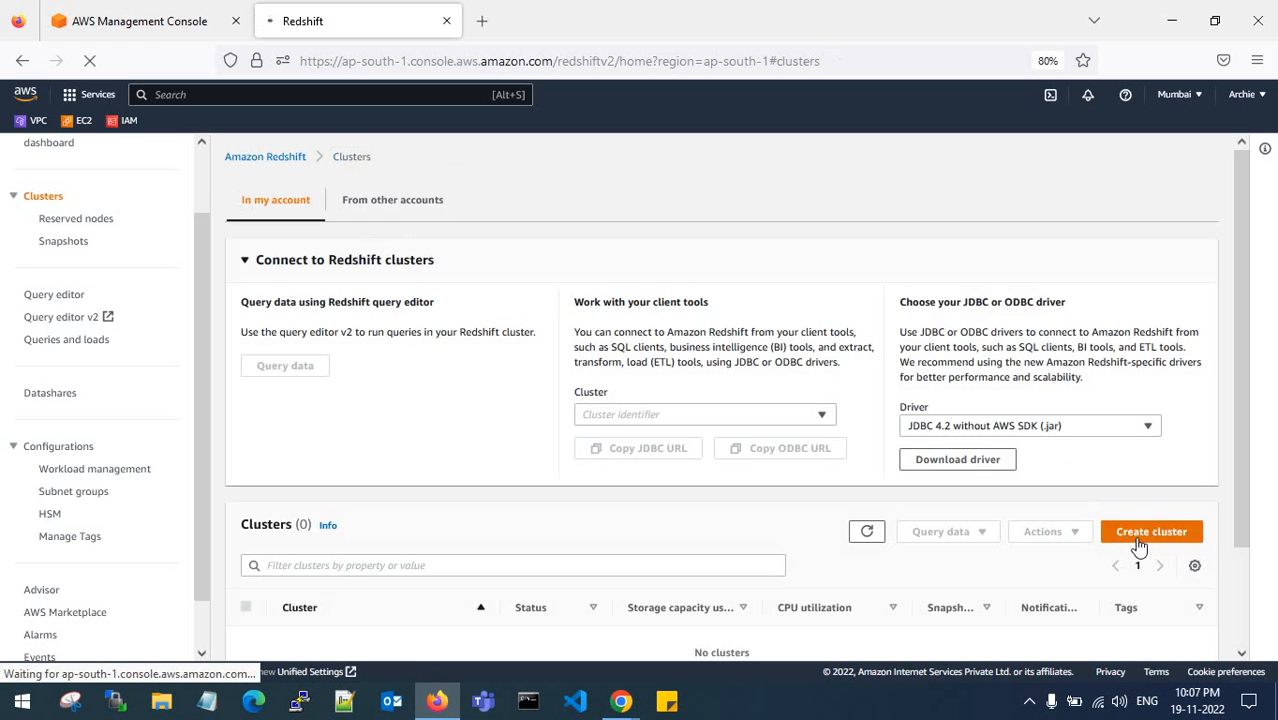
click(1140, 537)
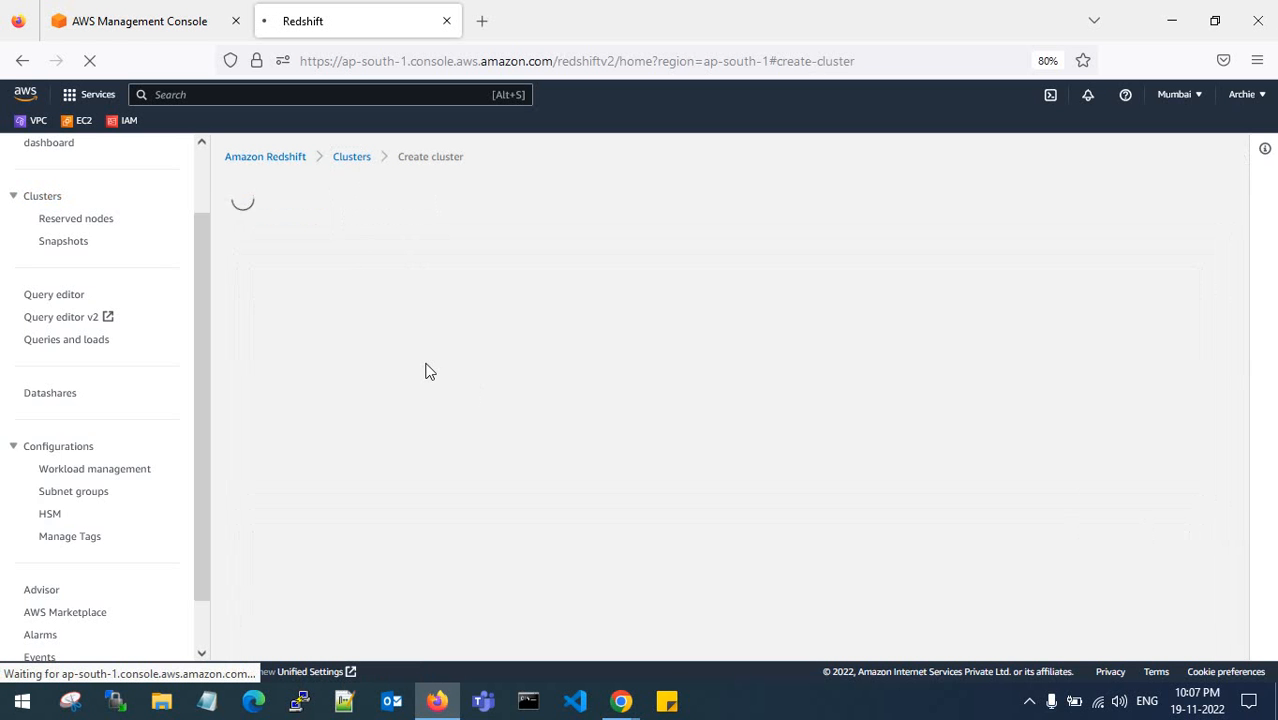
scroll(145, 348, up, 2)
scroll(145, 348, down, 3)
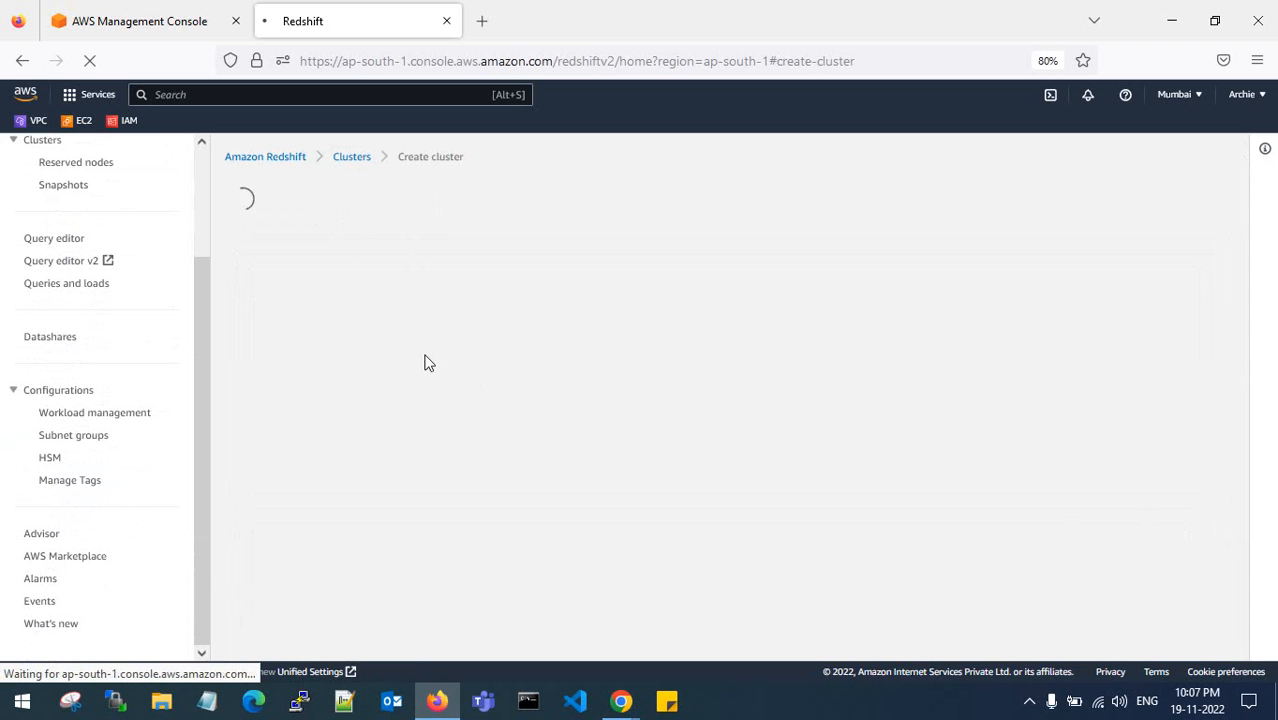
- Close the stuck Redshift tab and open Amazon Redshift in a new tab from Console Home
click(446, 21)
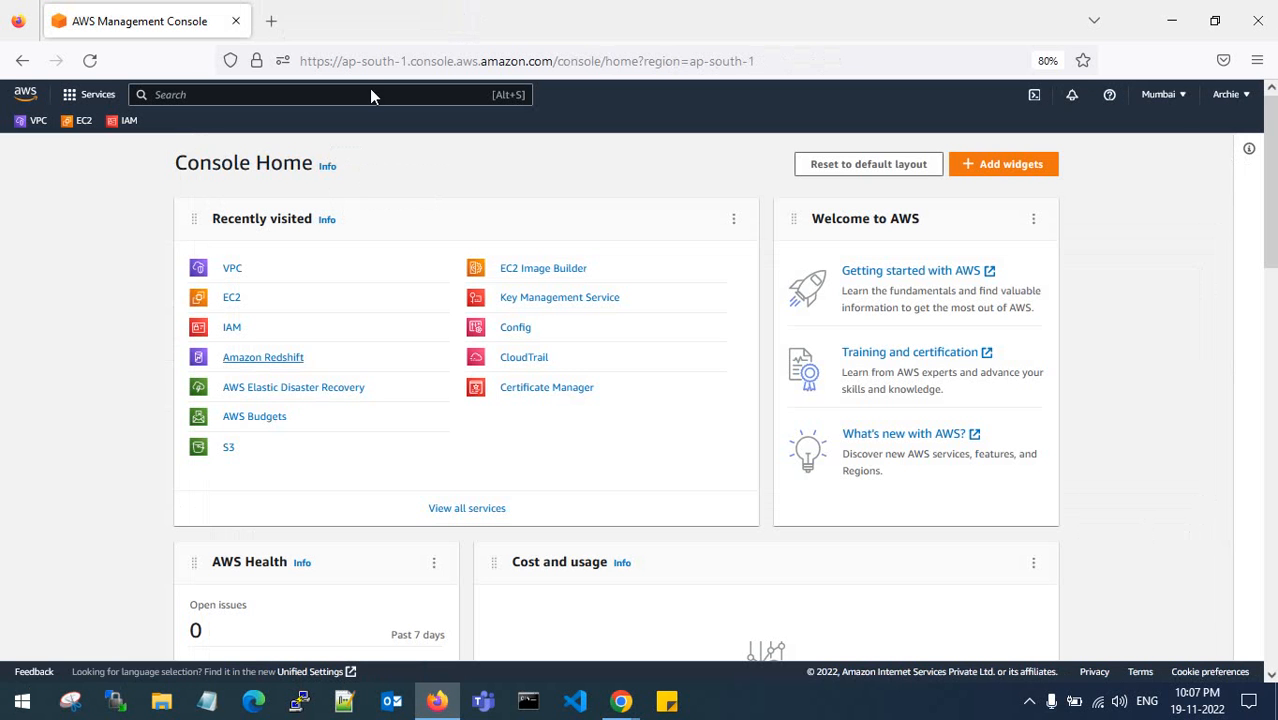
right_click(258, 368)
click(310, 377)
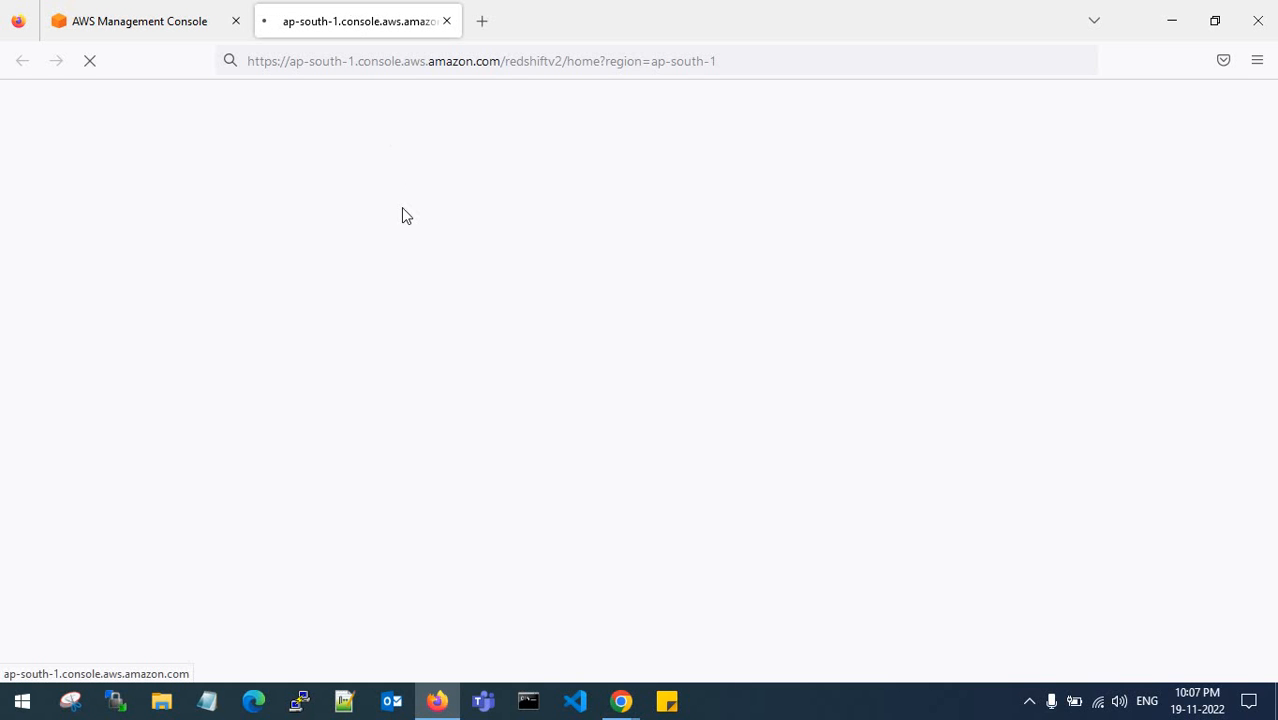
- Run nslookup ap-south-1.console.aws.amazon.com in Command Prompt, then minimize the window
click(528, 701)
text(n)
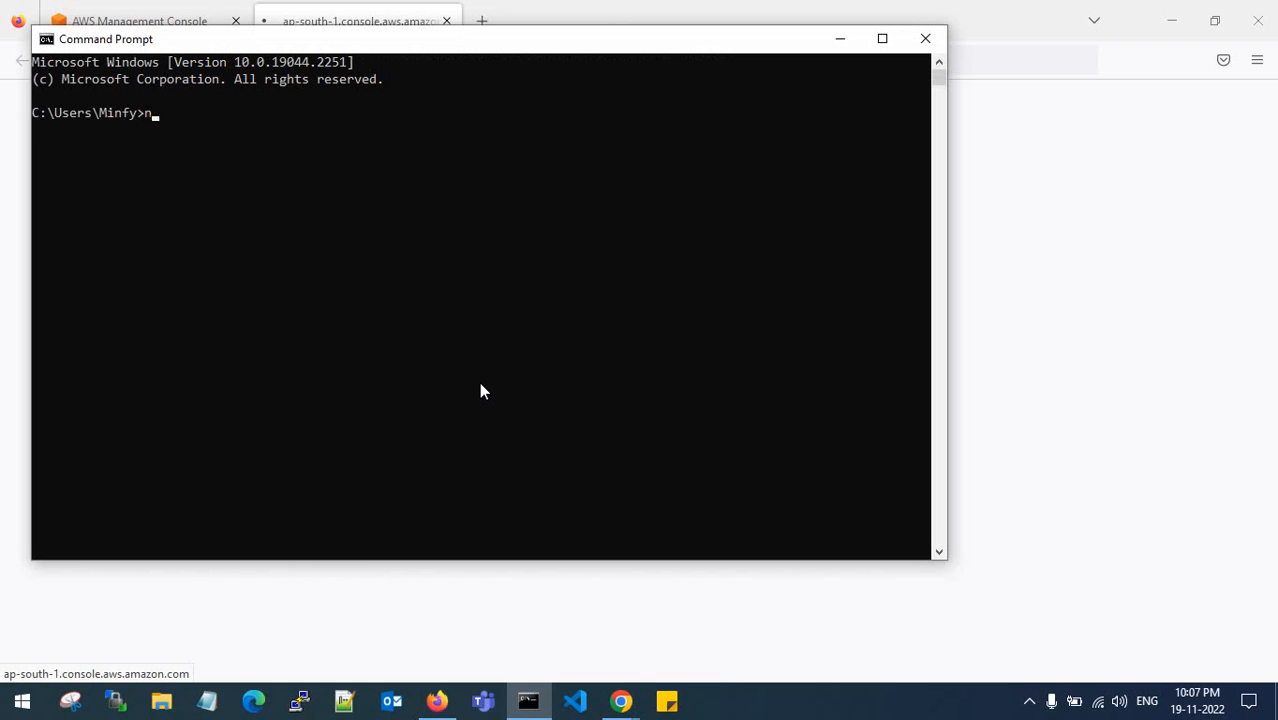
text(slookup ap-south)
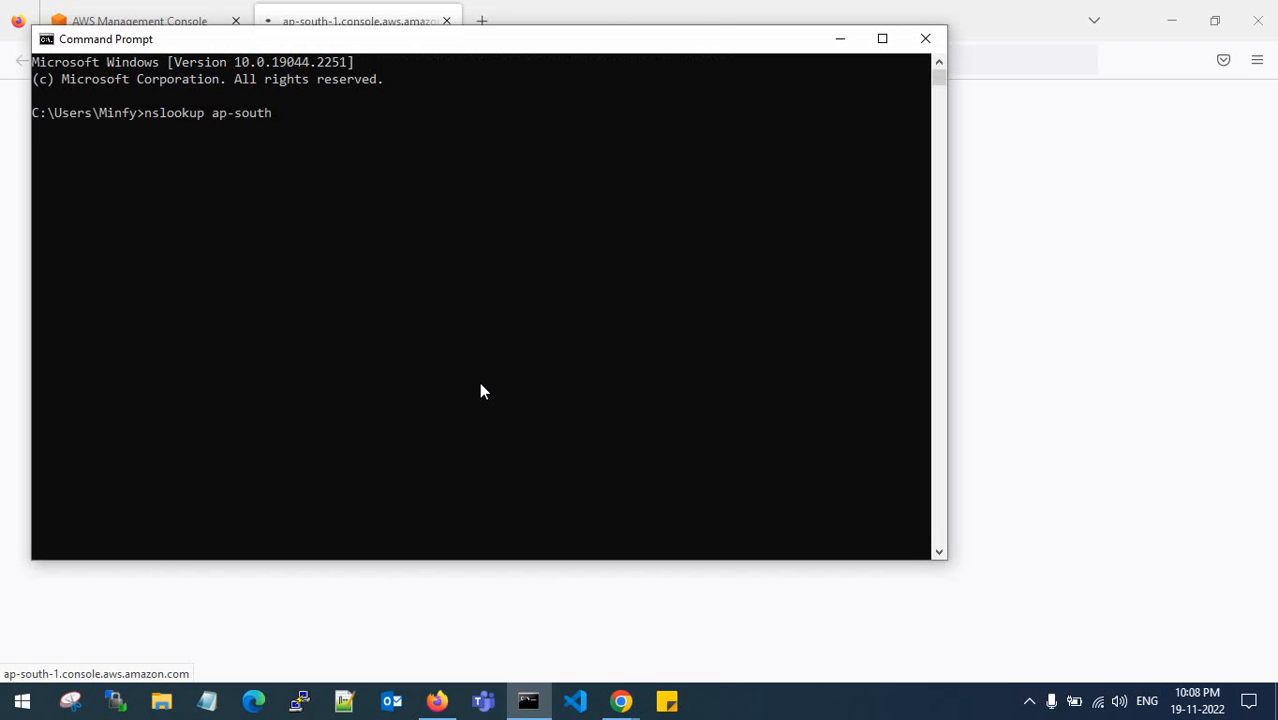
text(-1.c)
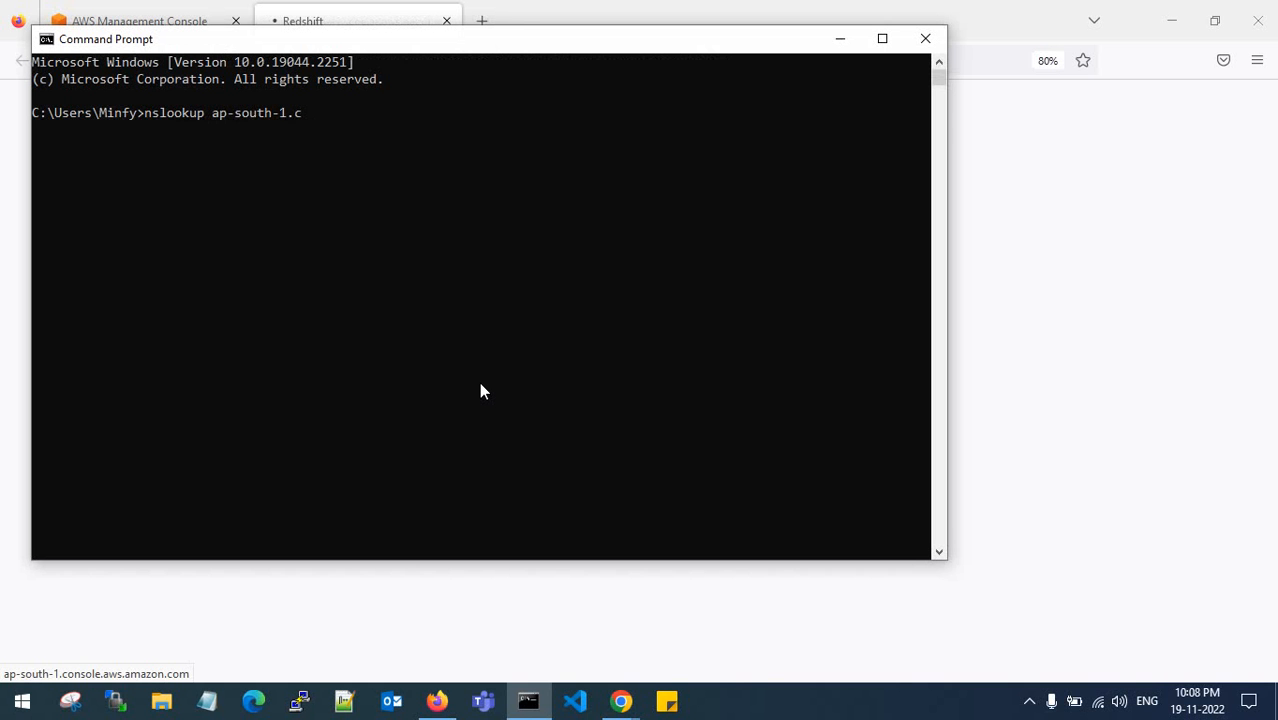
text(onsole.aw)
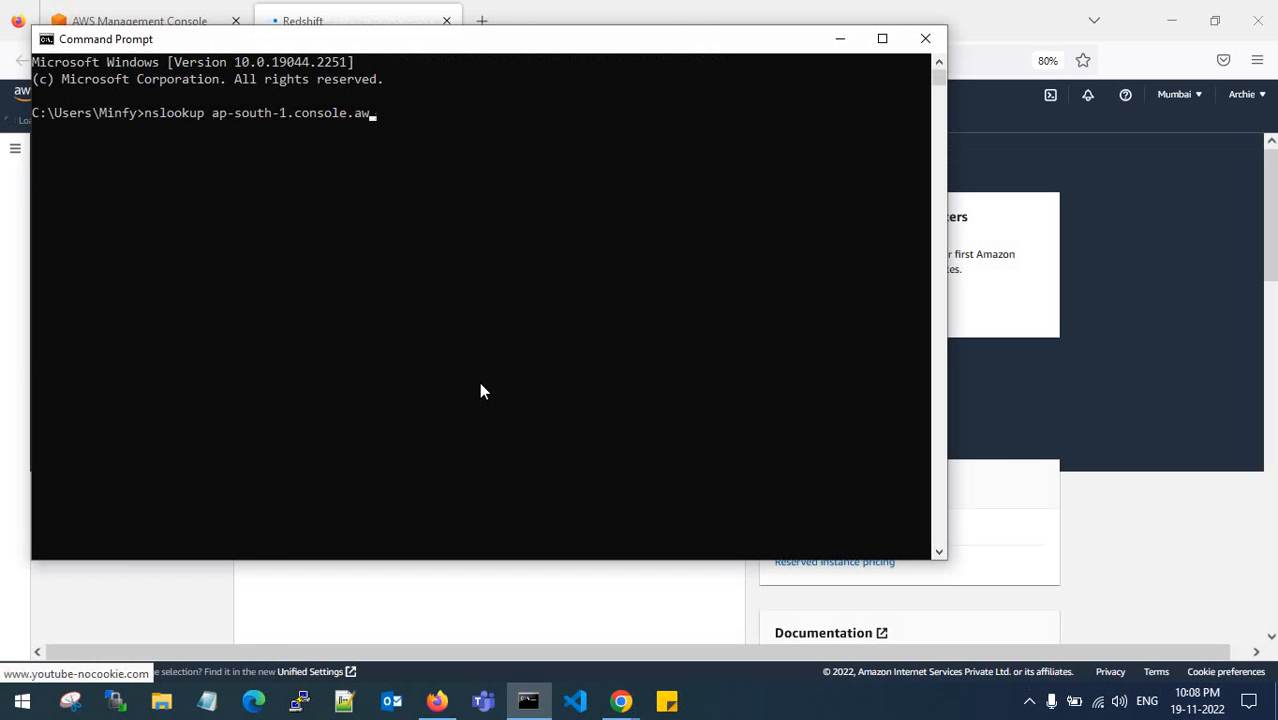
text(s.amazon)
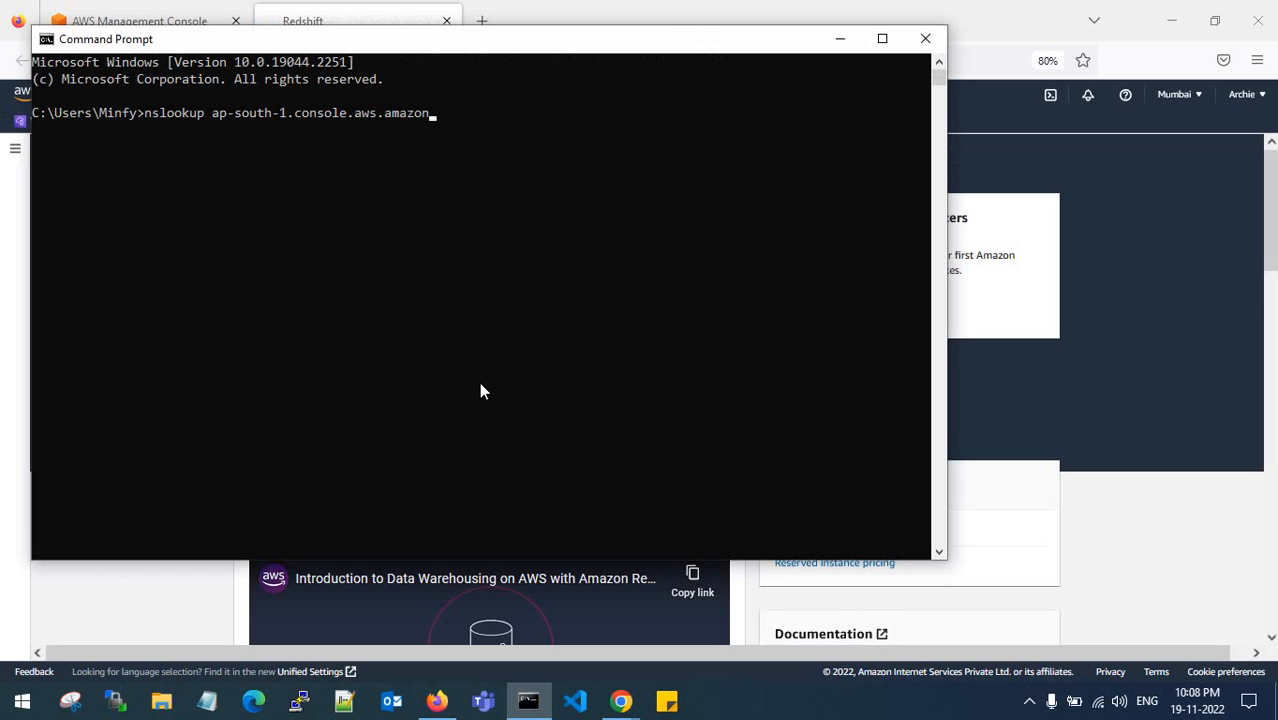
text(.com)
key(Return)
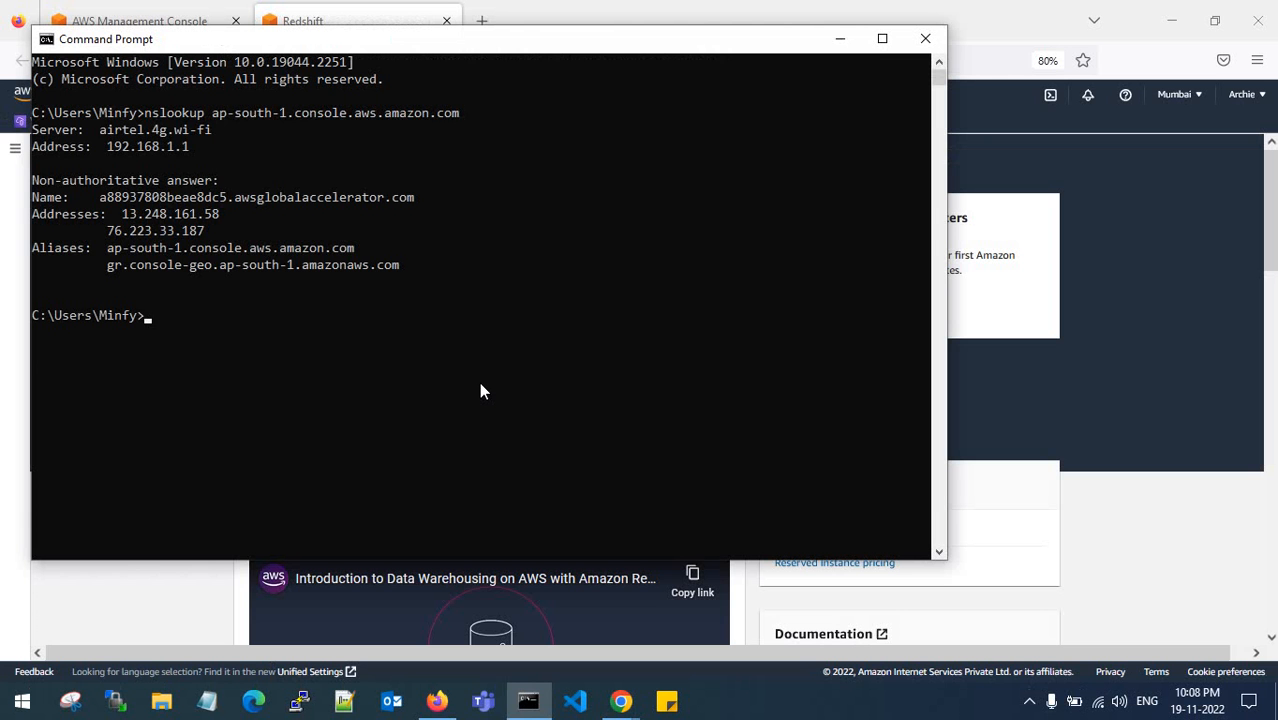
click(840, 38)
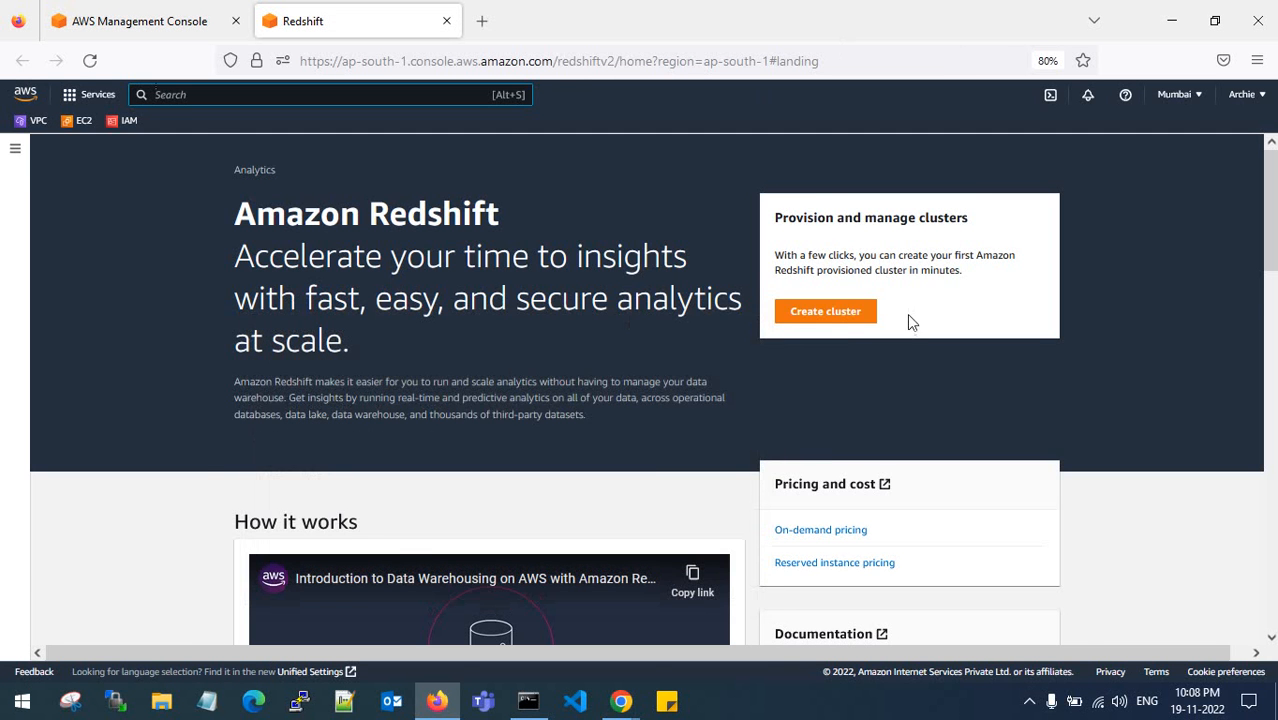
- Go to Clusters via the navigation menu and start Create cluster, briefly rechecking the DNS results
click(15, 148)
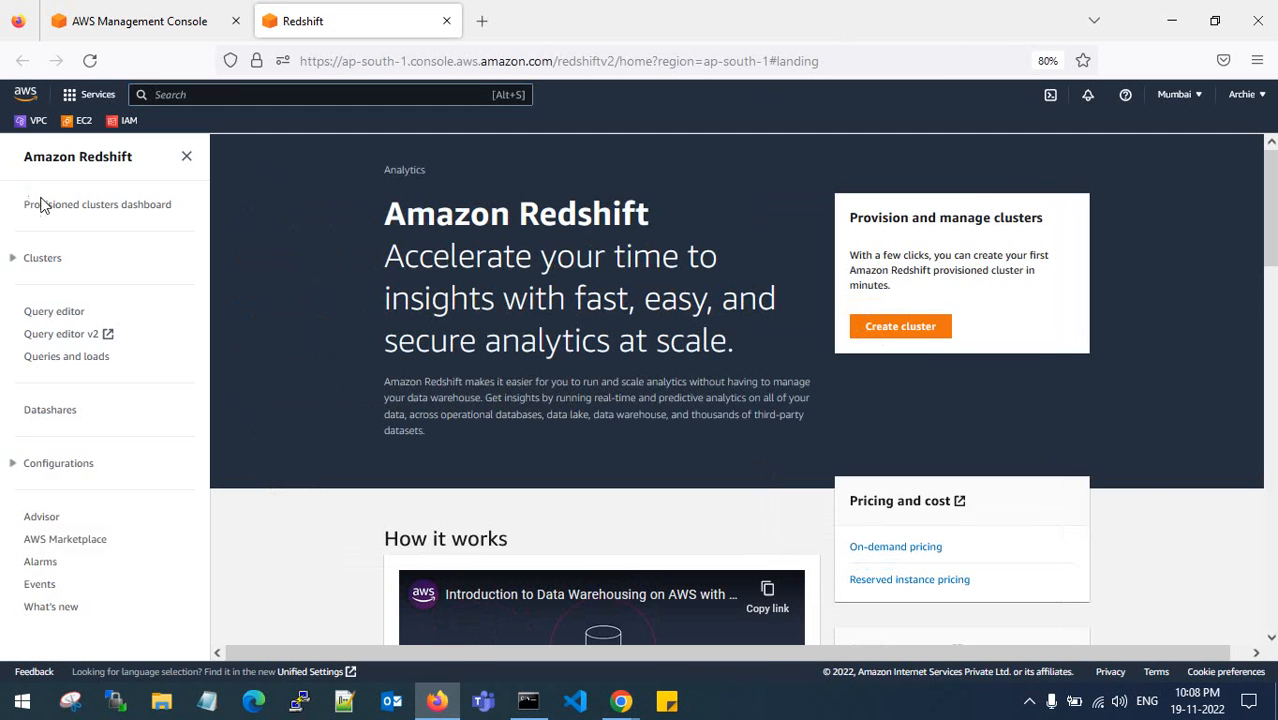
click(42, 265)
click(1175, 525)
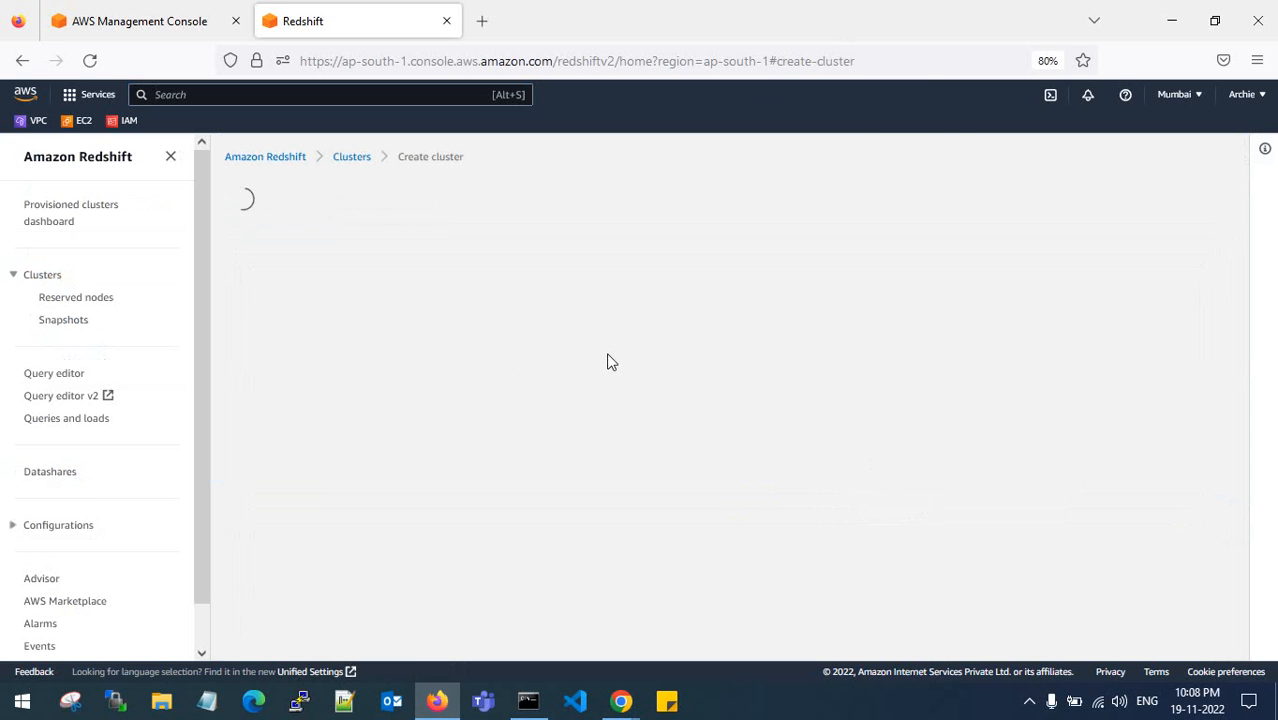
click(528, 700)
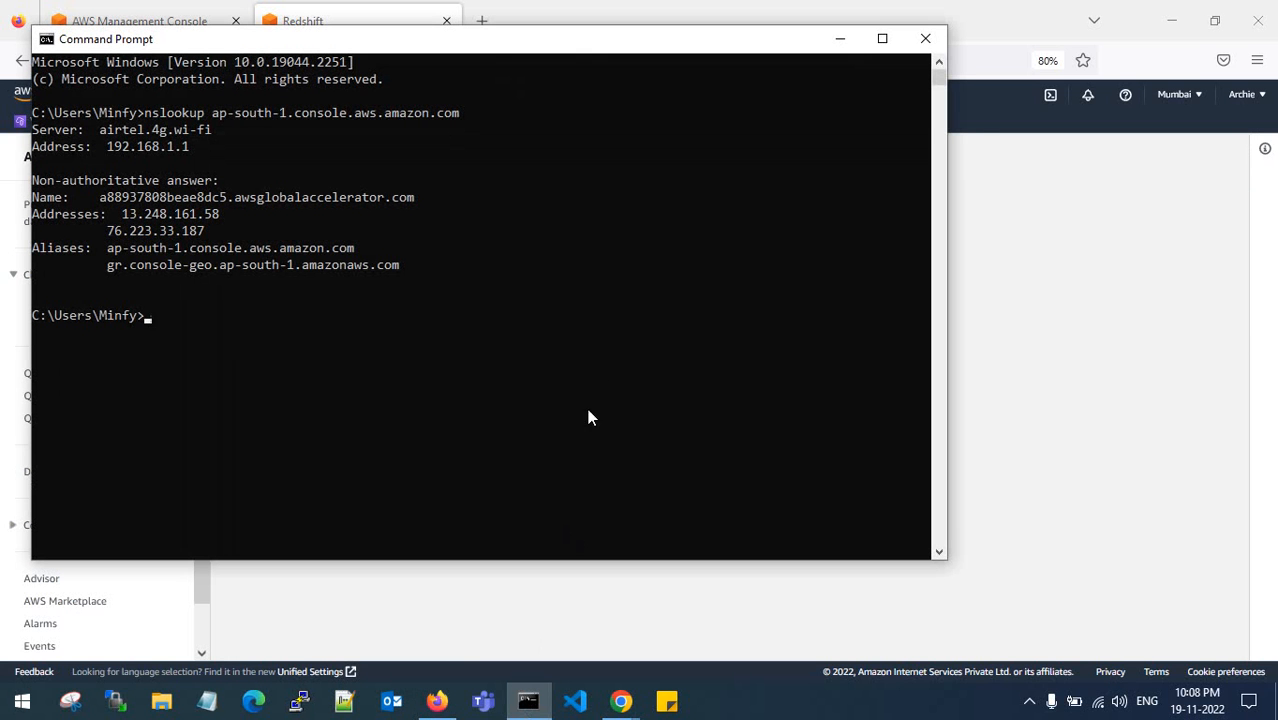
click(839, 40)
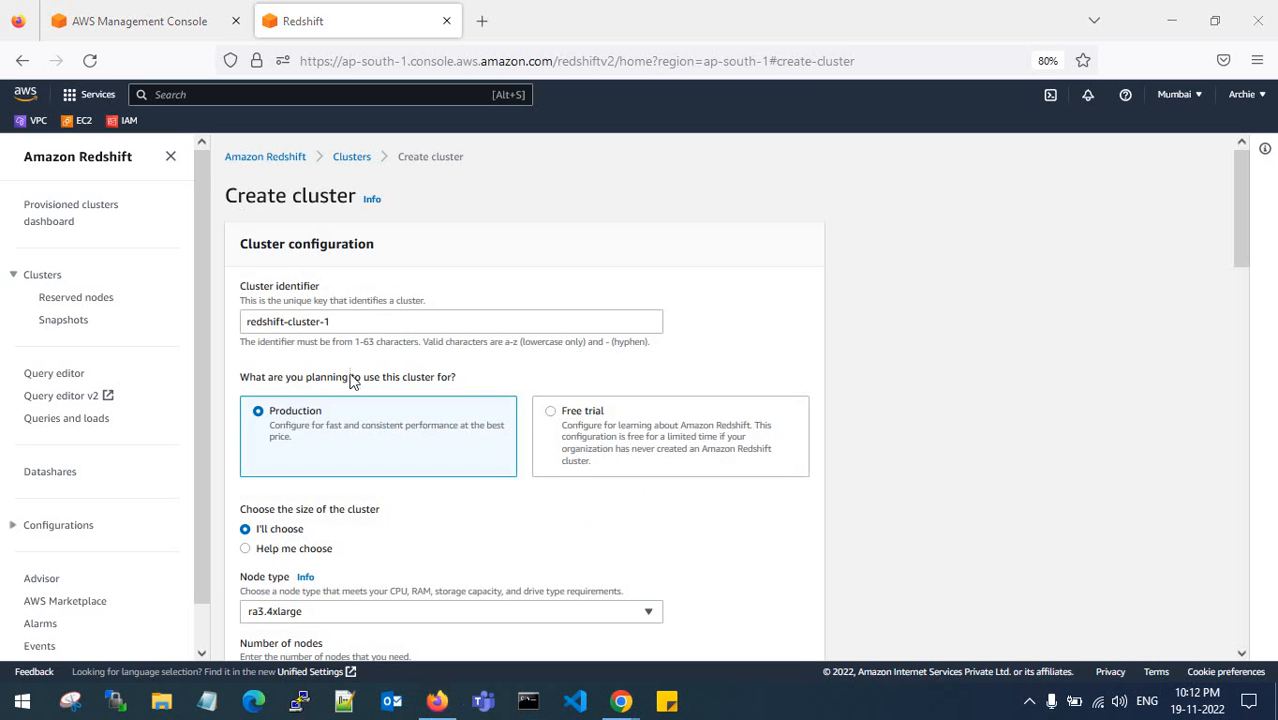
- Choose the dc2.large node type and turn on Load sample data
scroll(367, 327, down, 2)
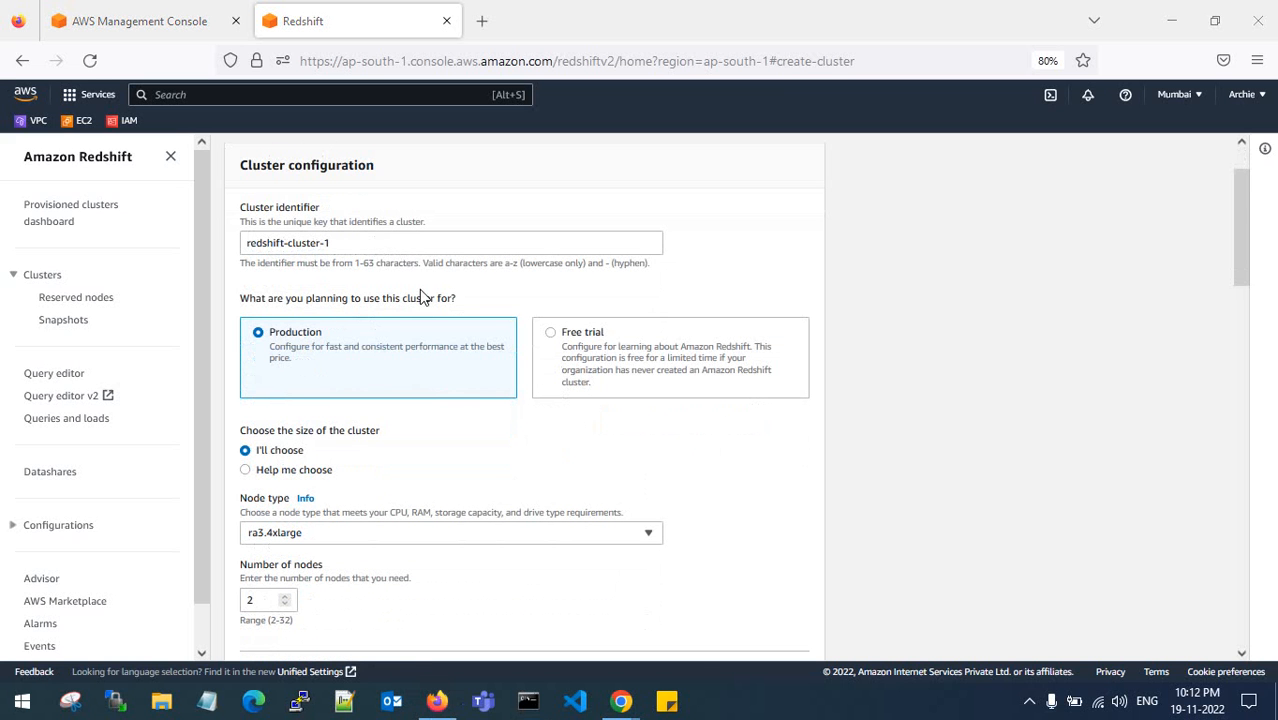
scroll(420, 300, down, 4)
click(366, 381)
scroll(371, 476, down, 3)
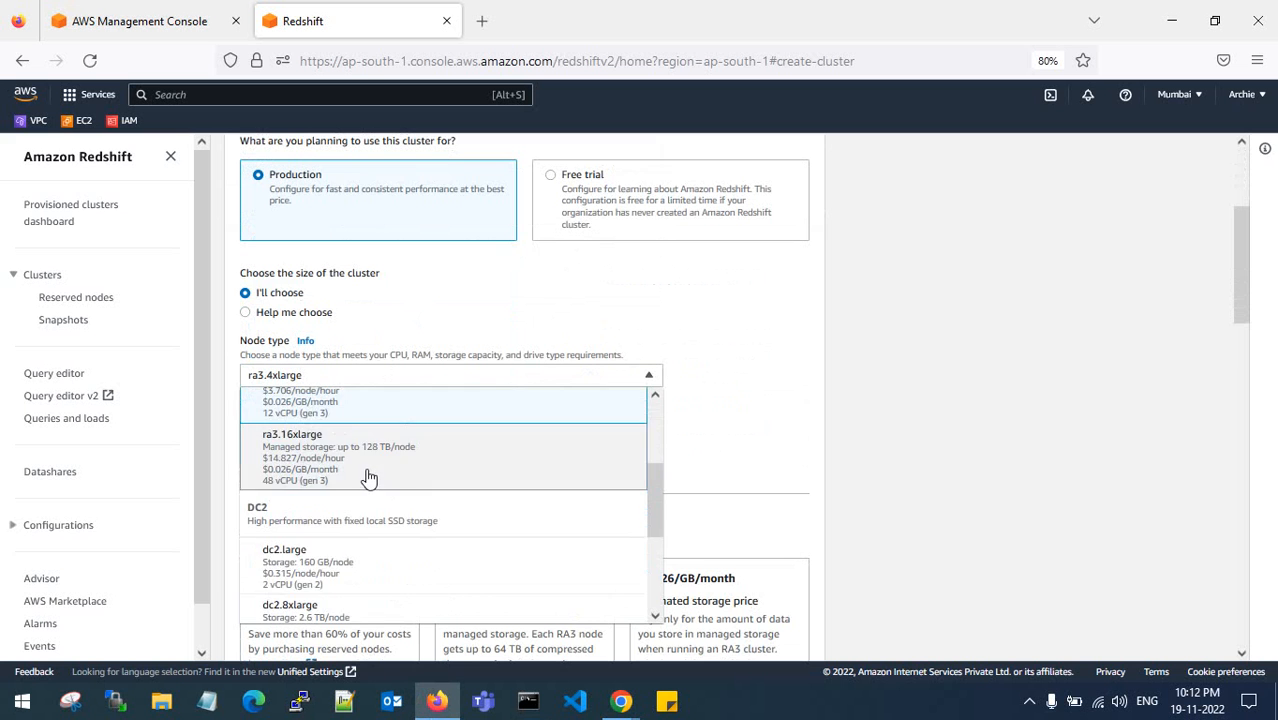
click(357, 568)
scroll(436, 455, down, 10)
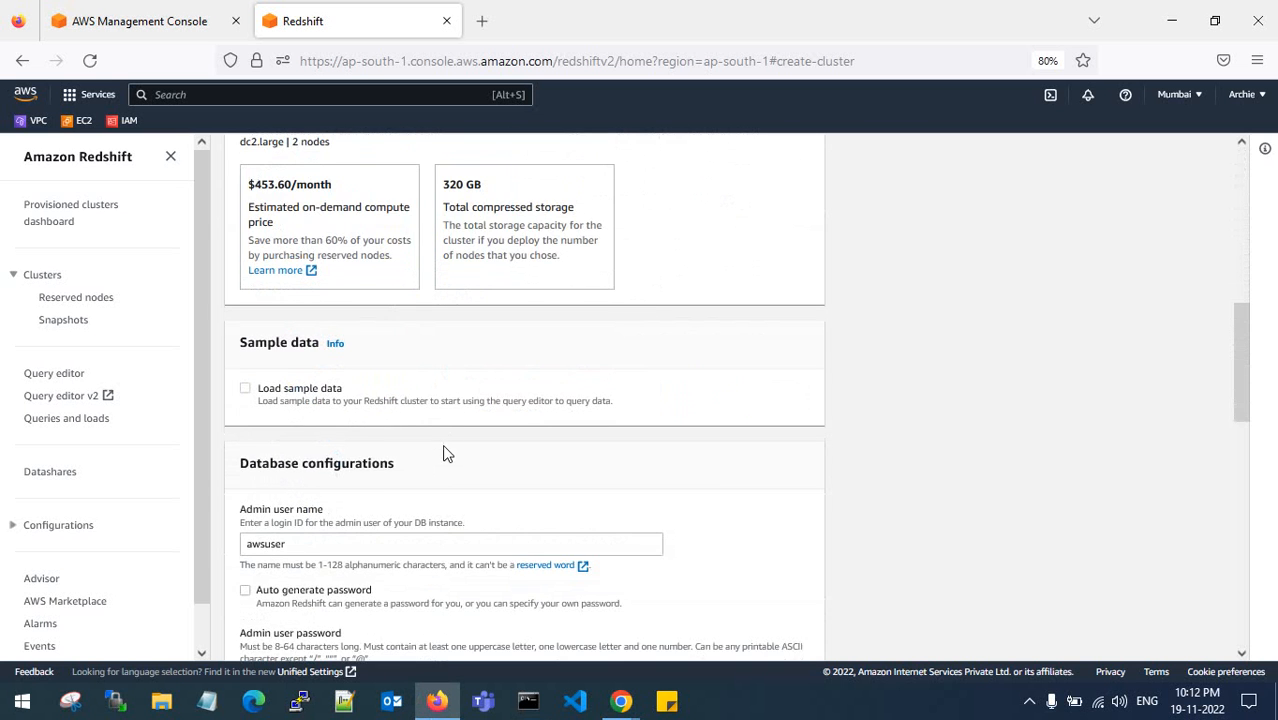
click(245, 388)
- Type a password into the Admin user password field
scroll(400, 420, down, 8)
click(322, 436)
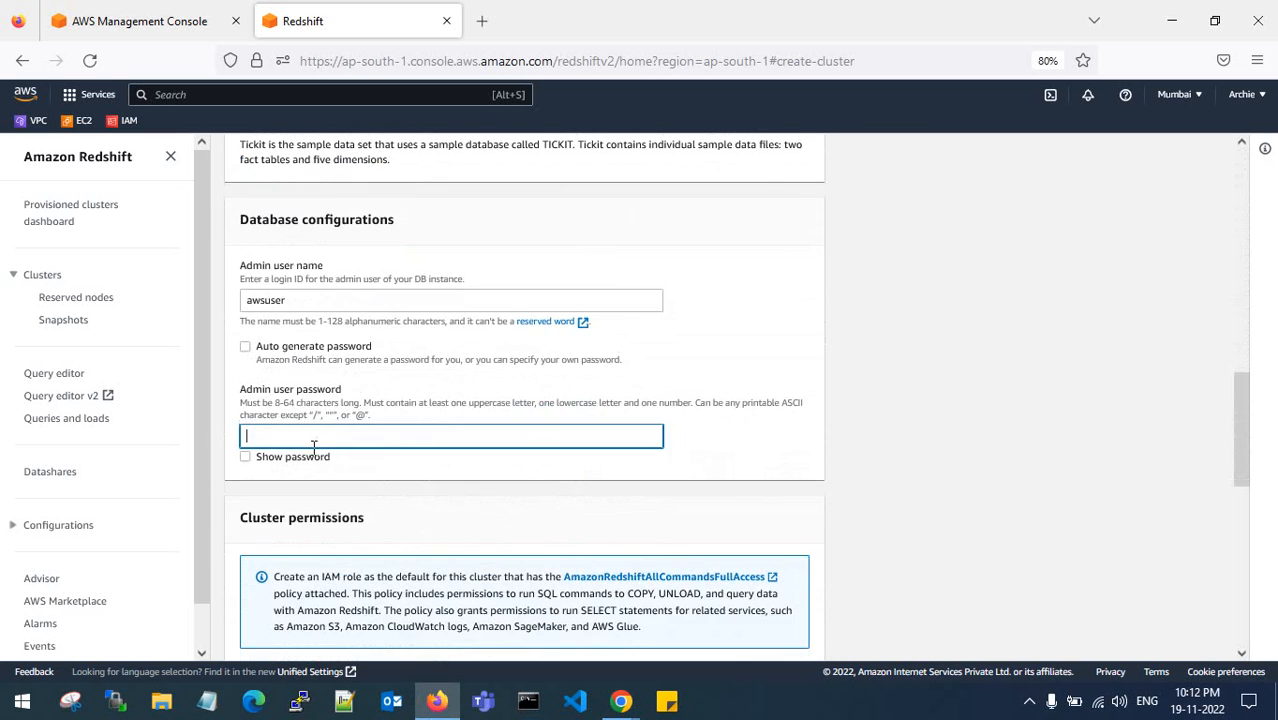
text(A)
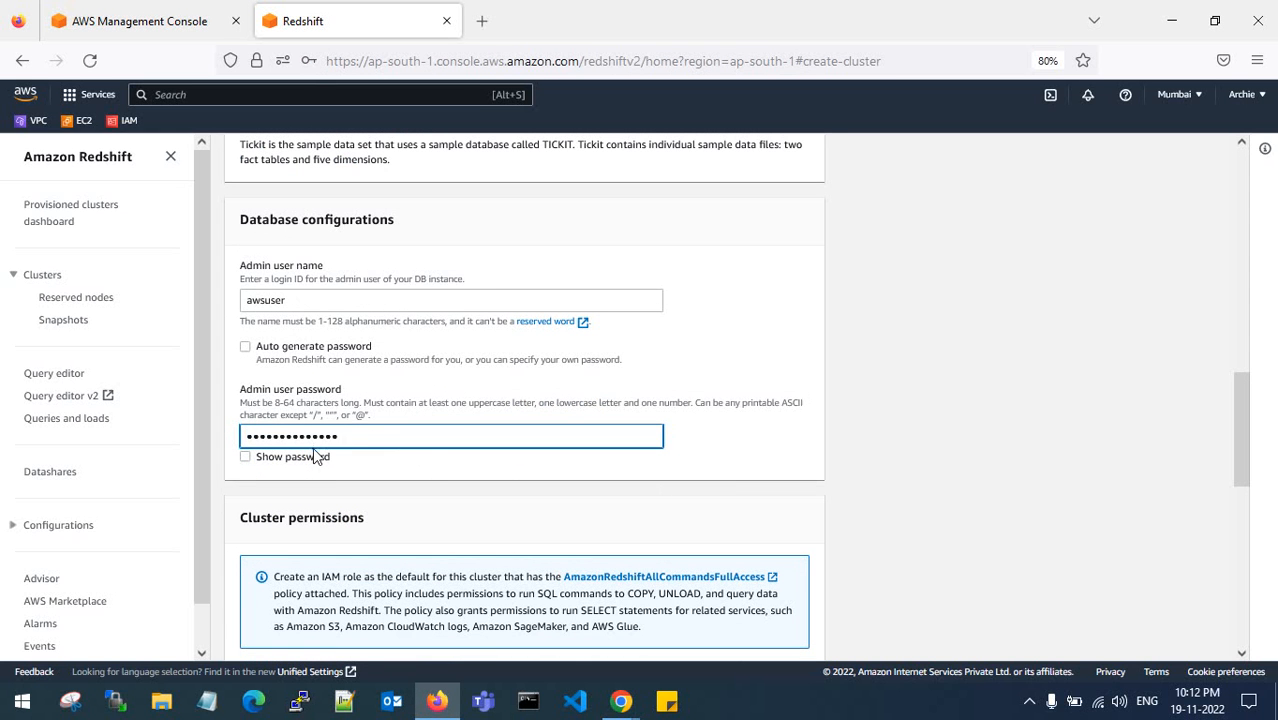
scroll(440, 458, down, 10)
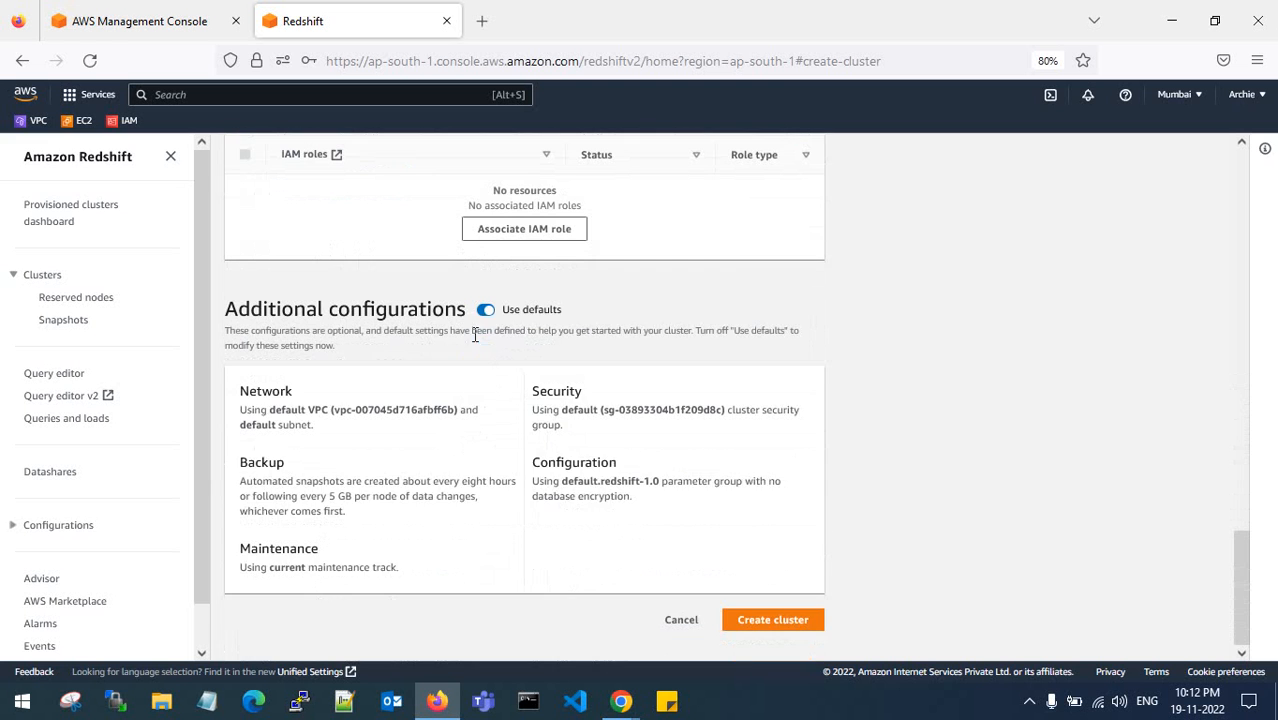
- Turn off default additional configurations and place the cluster in Source-VPC-vpc
click(485, 310)
click(243, 390)
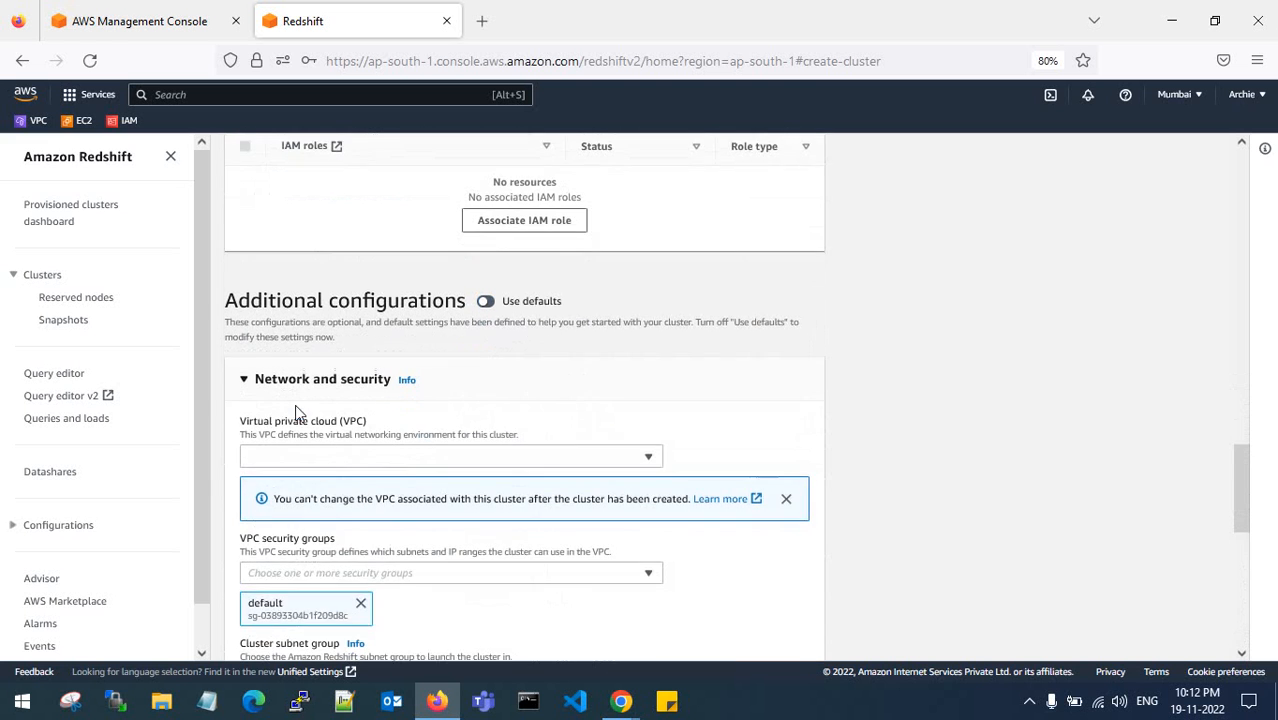
scroll(399, 319, down, 3)
click(400, 308)
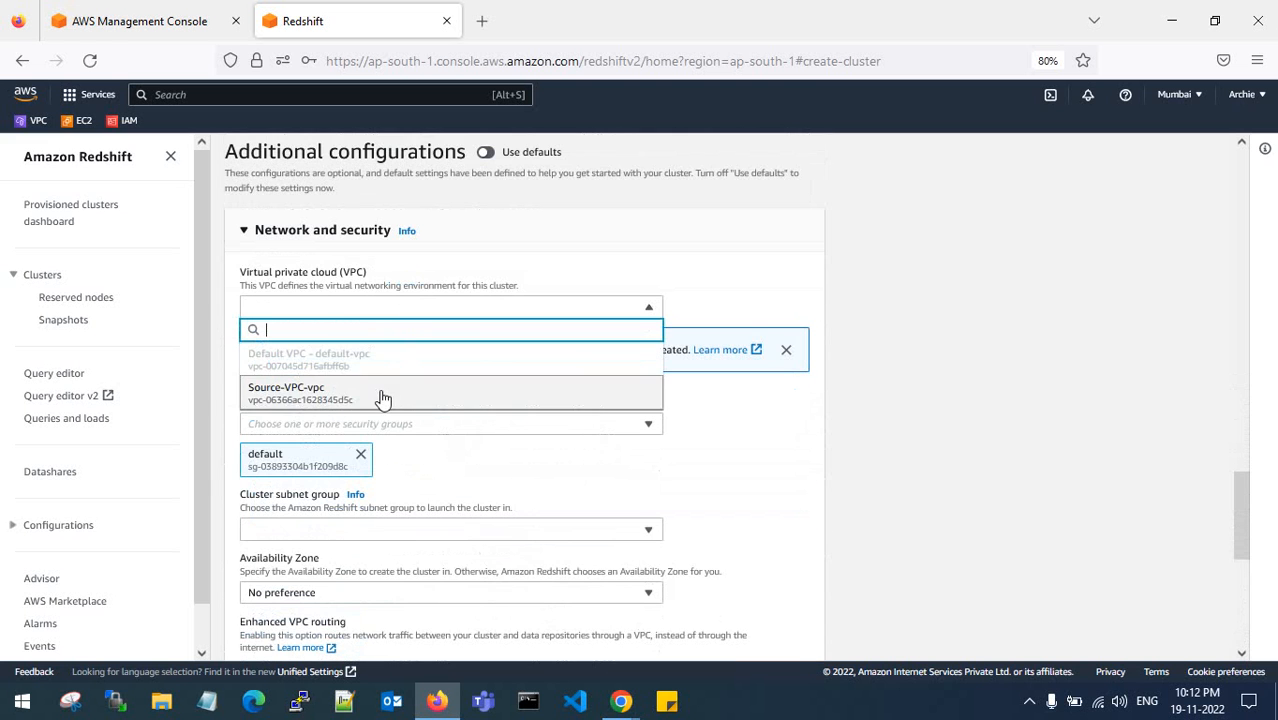
click(381, 397)
scroll(379, 397, down, 3)
- Add the Allow-All security group, subnet group cluster-subnet-group-1 and Availability Zone ap-south-1a
click(377, 278)
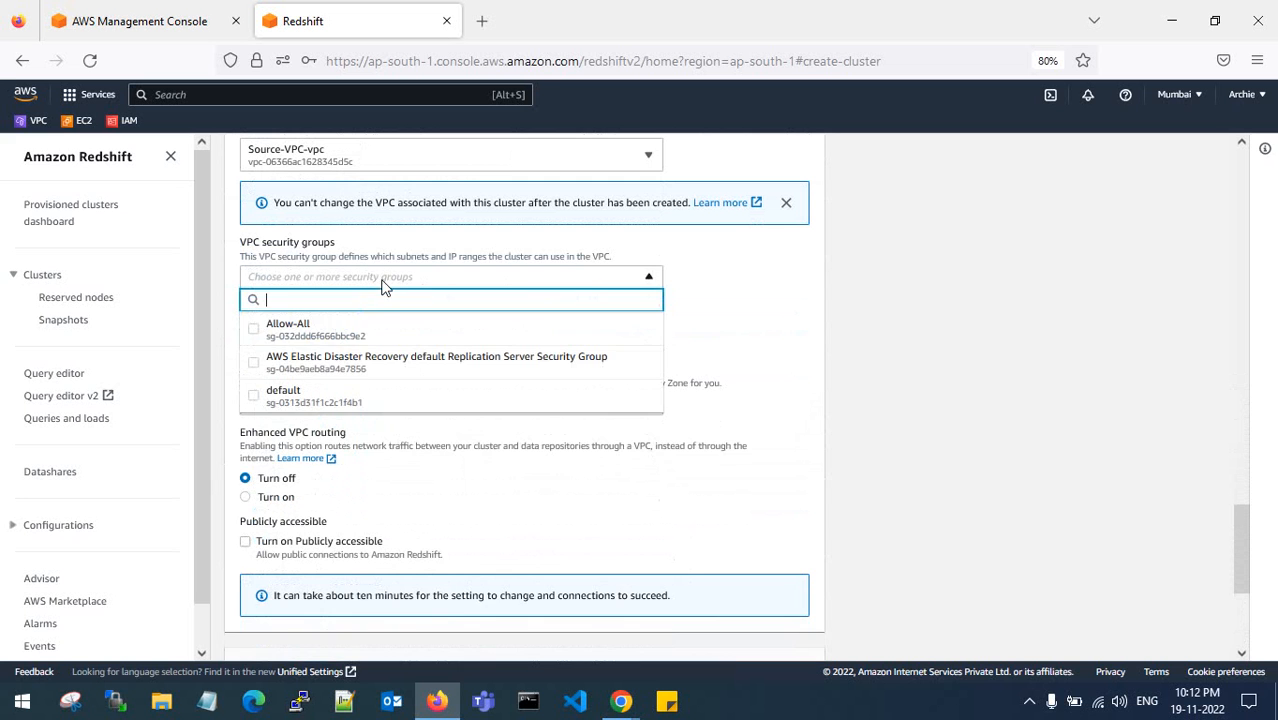
click(365, 334)
click(713, 340)
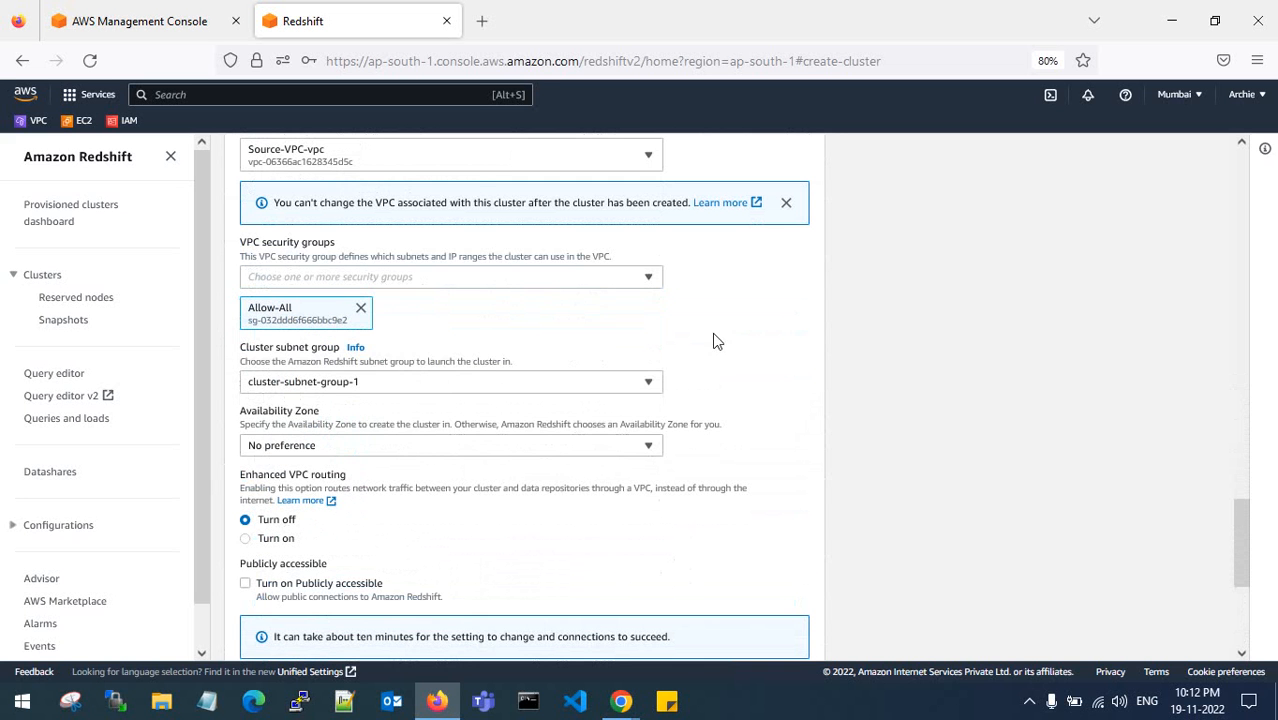
click(387, 378)
click(385, 428)
scroll(382, 436, down, 2)
click(395, 368)
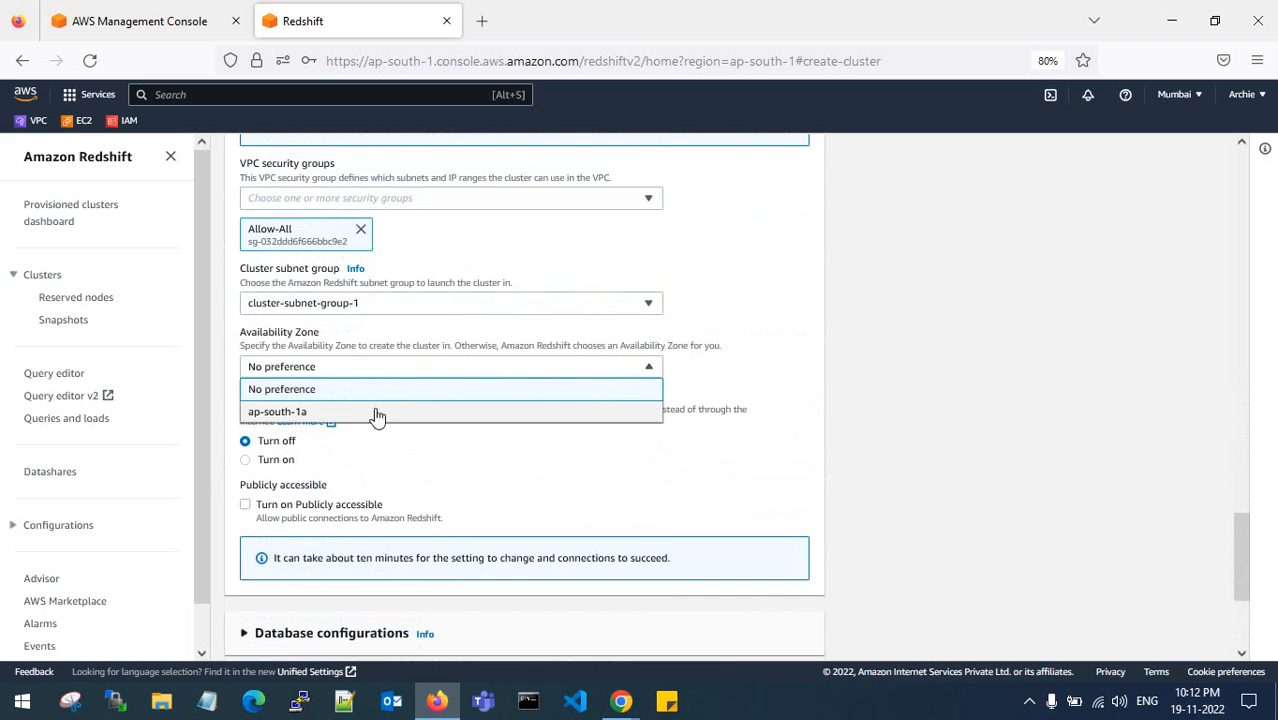
click(375, 412)
scroll(337, 409, down, 2)
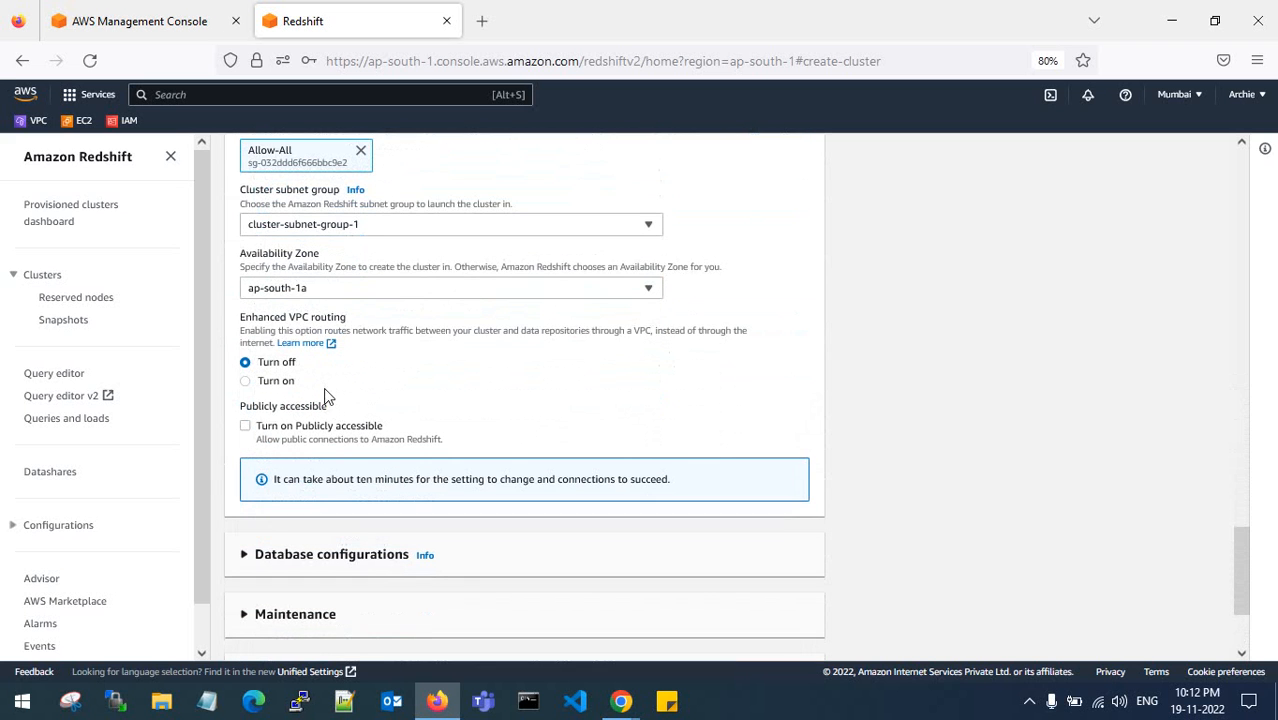
- Expand the Backup section and set automated snapshot retention to 0 days
scroll(327, 400, down, 4)
click(241, 399)
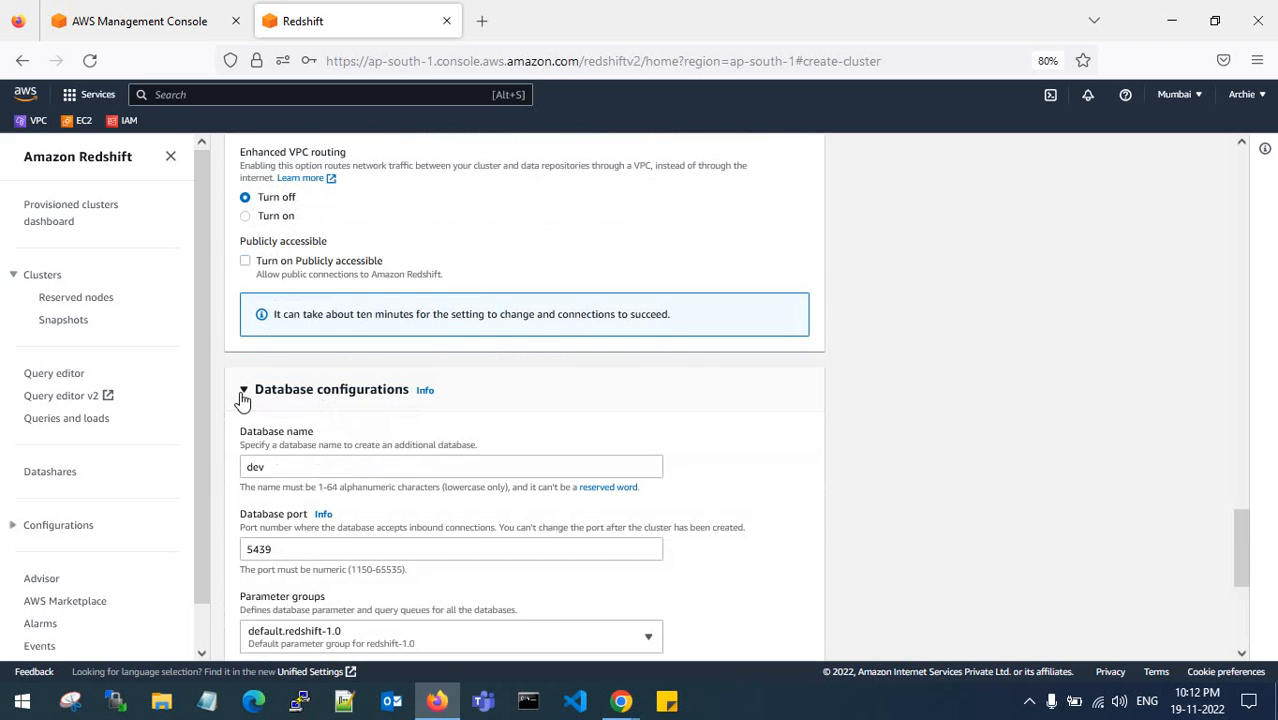
click(241, 399)
click(245, 455)
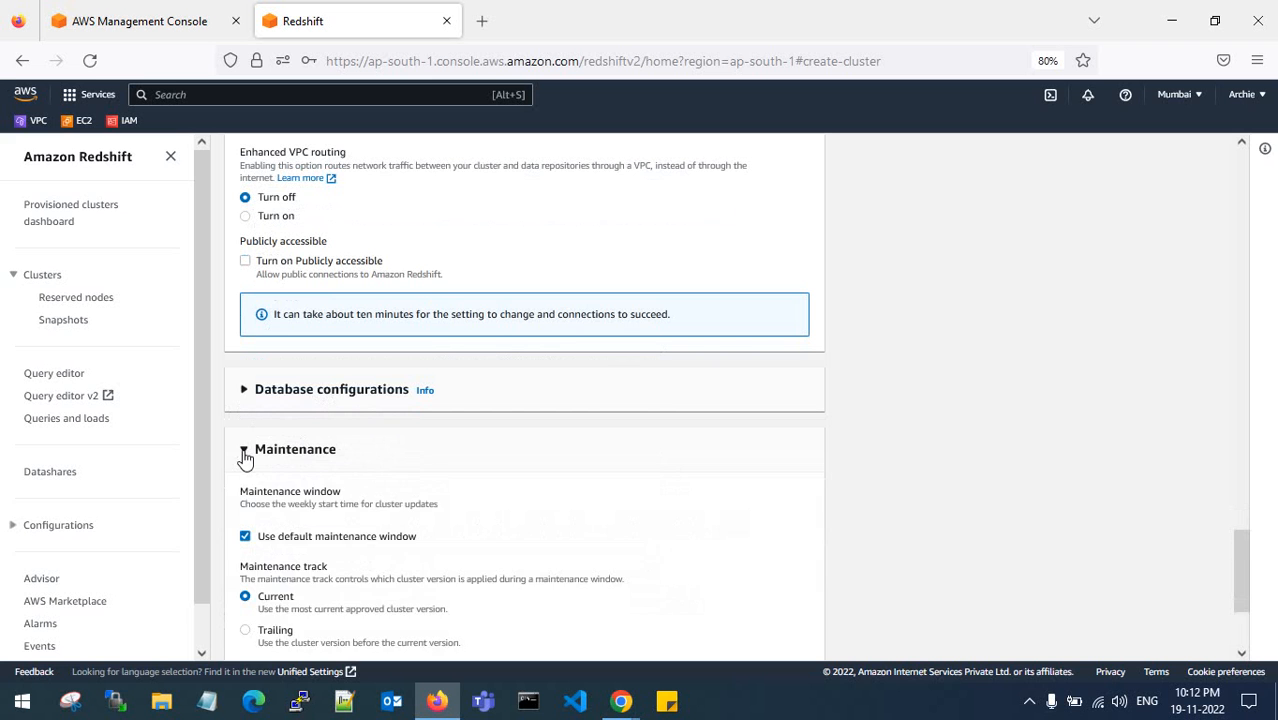
click(245, 455)
click(245, 573)
click(245, 573)
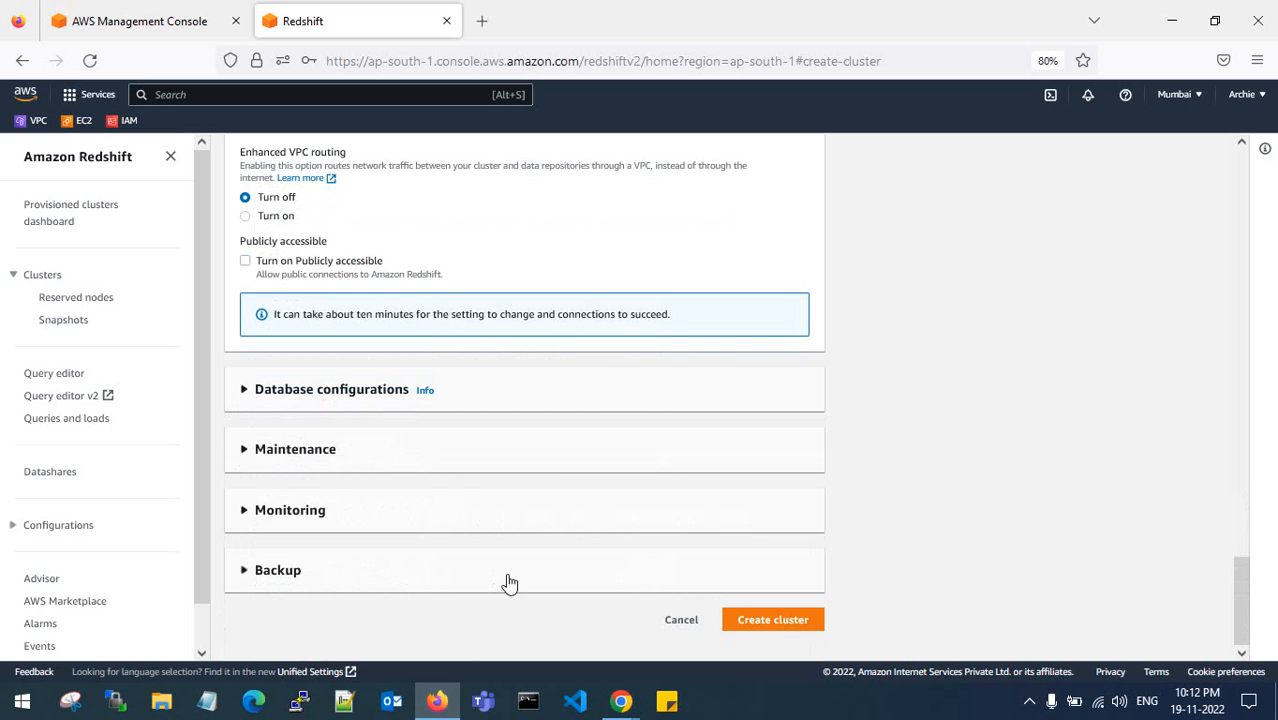
click(255, 570)
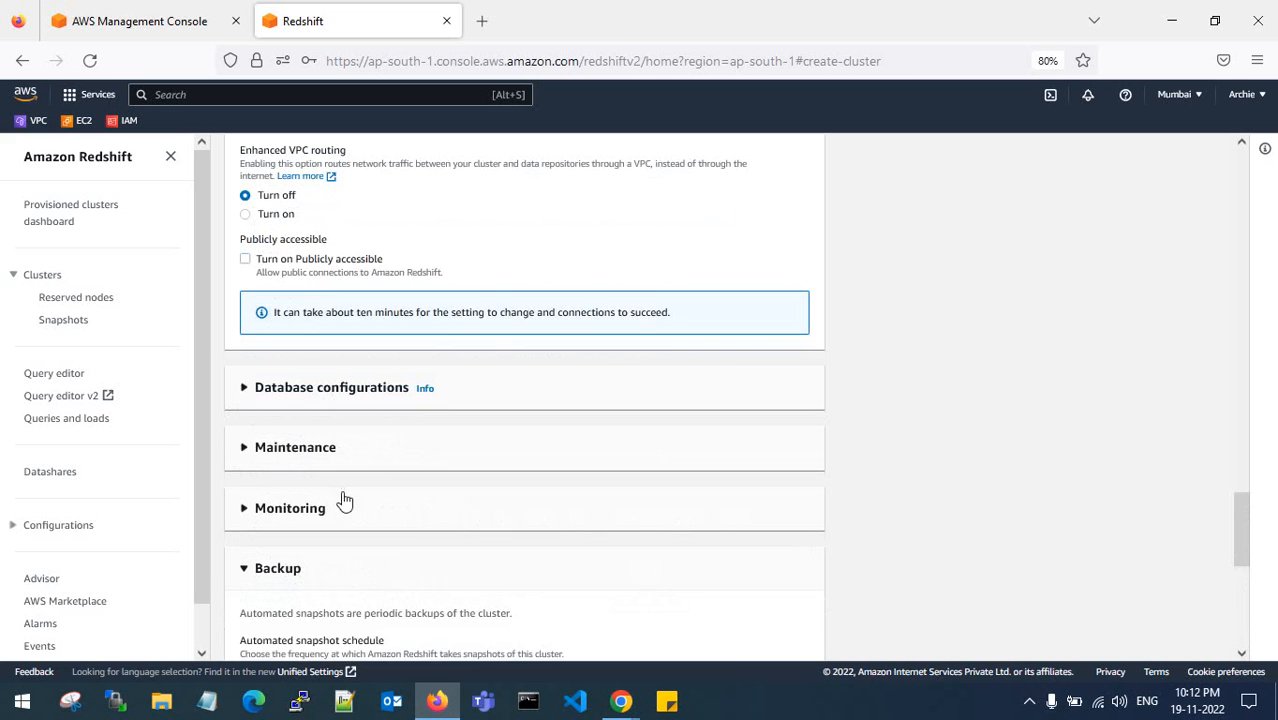
scroll(344, 501, down, 3)
click(345, 447)
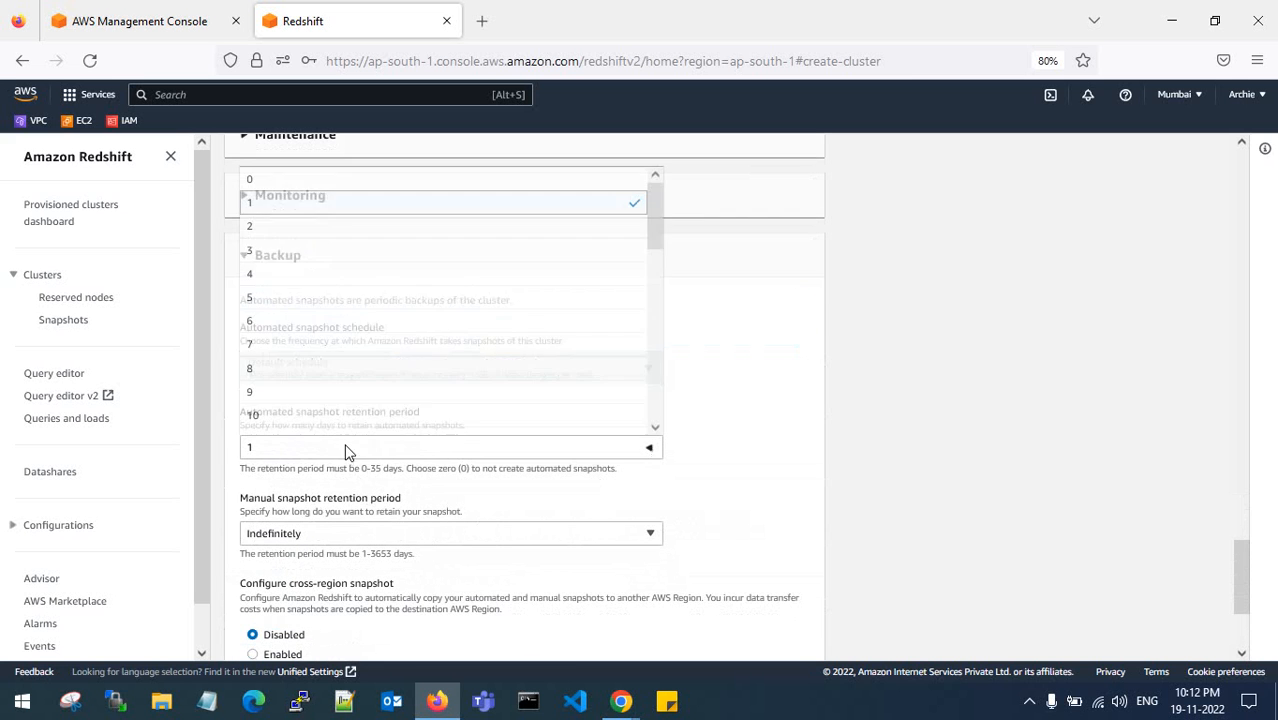
click(330, 180)
- Set manual snapshot retention to 1 day and submit the cluster for creation
scroll(400, 365, down, 4)
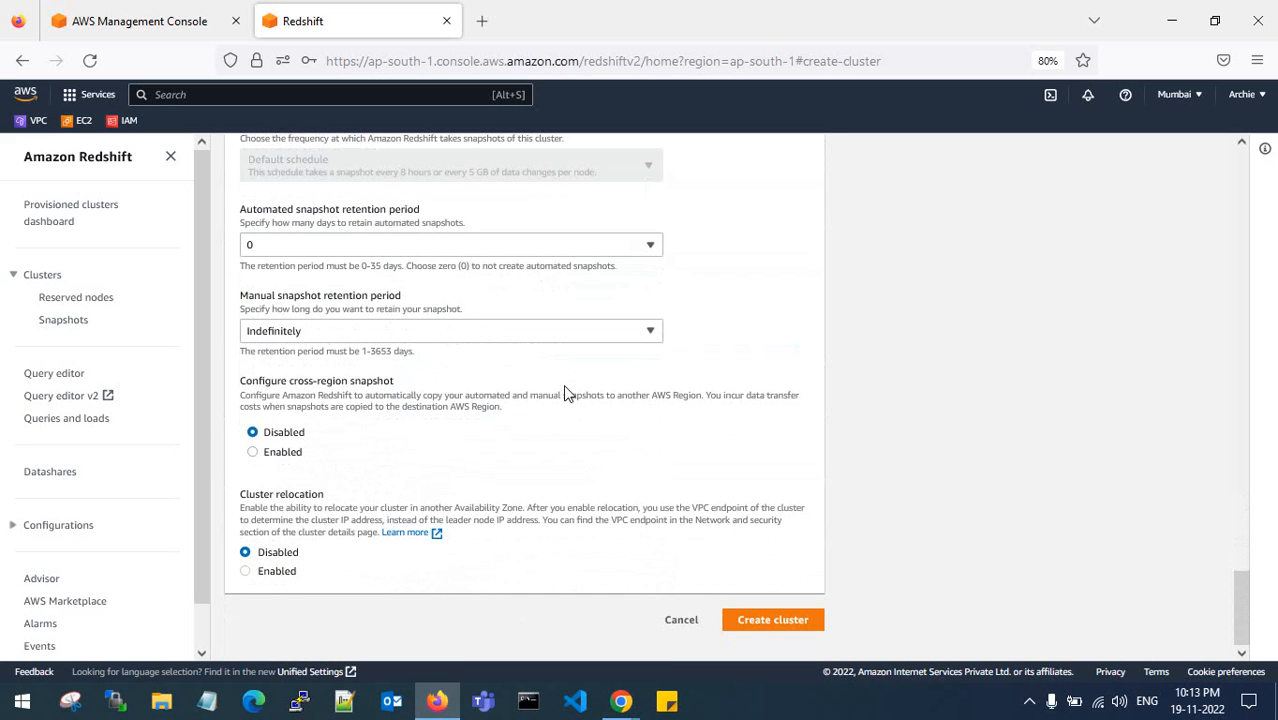
click(455, 331)
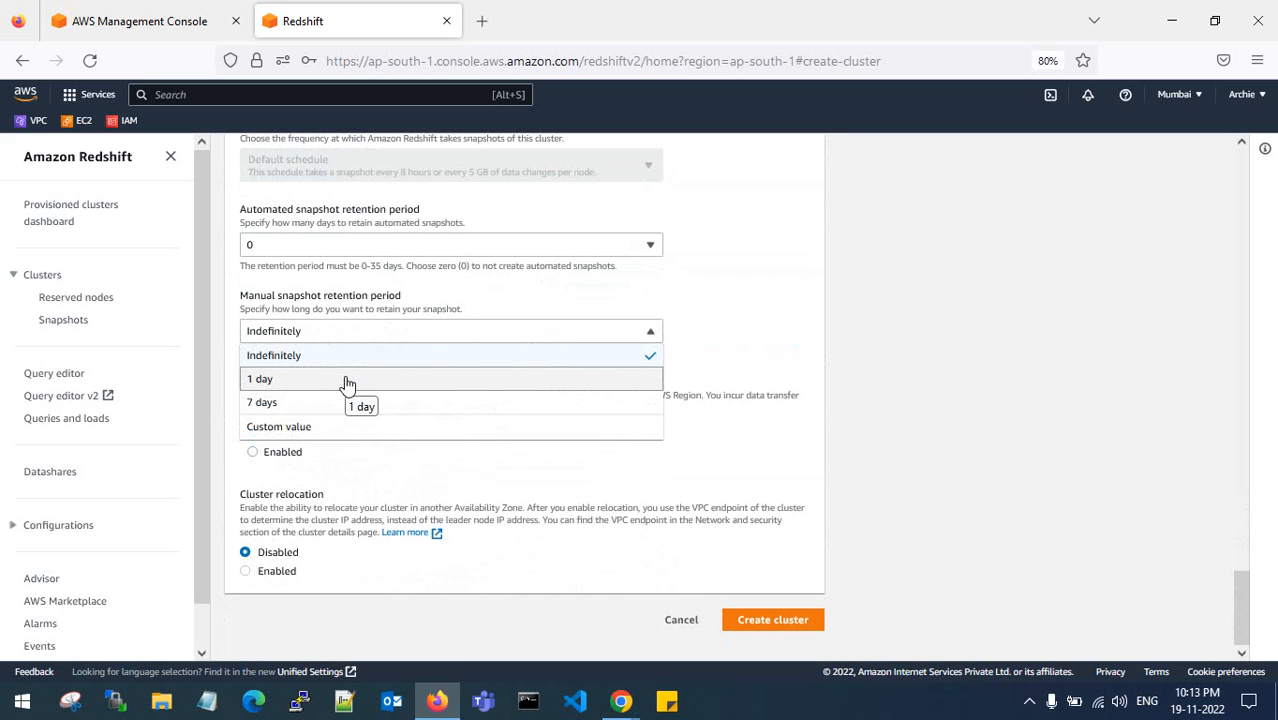
click(347, 381)
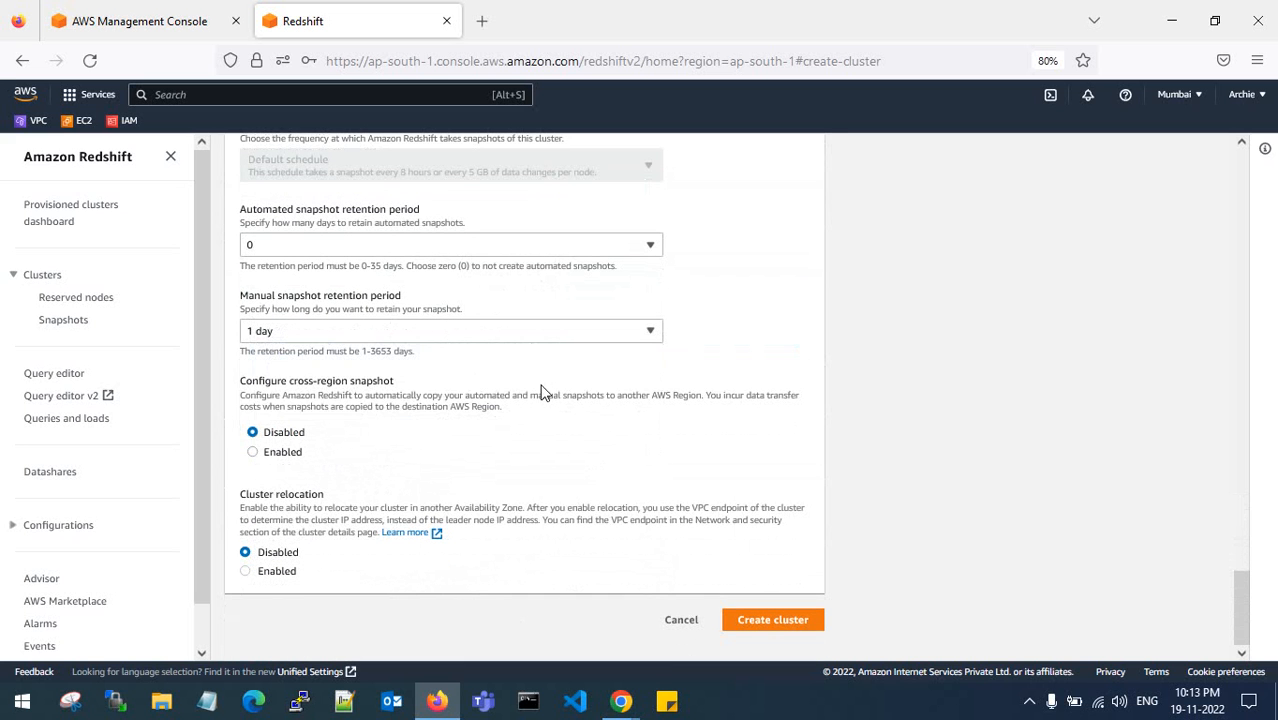
click(760, 618)
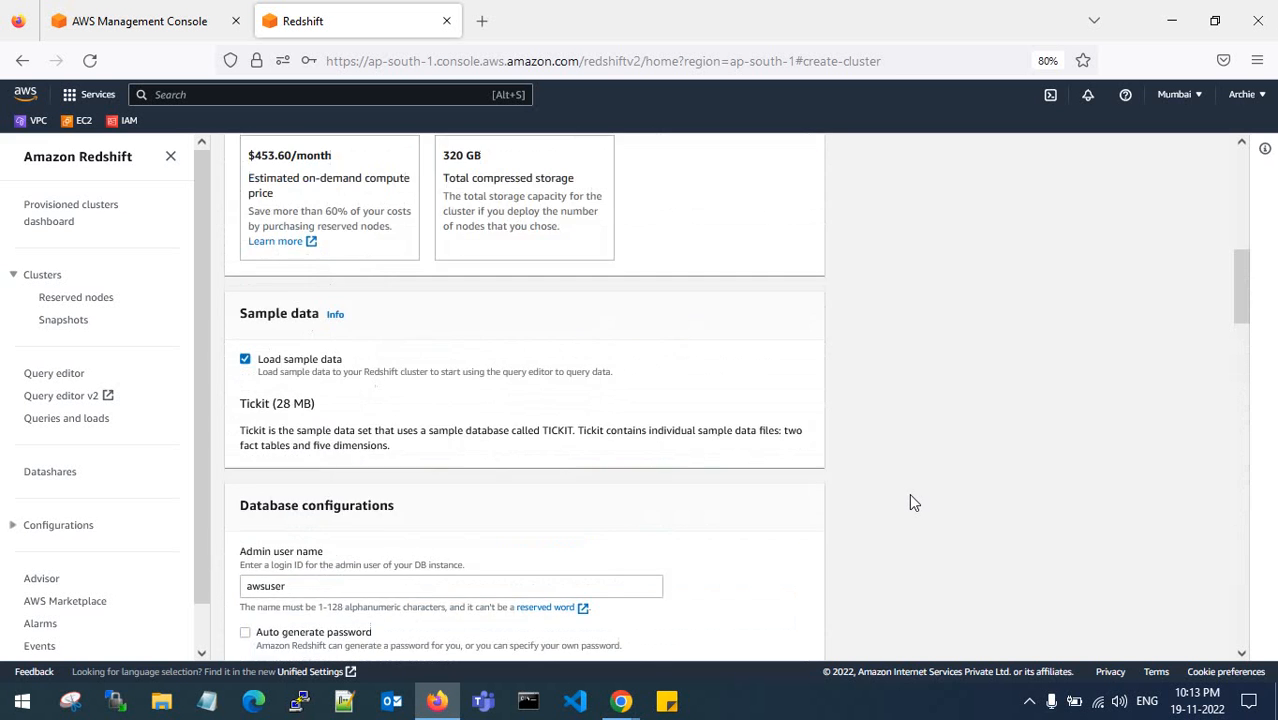
- Wait for the cluster submission to finish until the Clusters page reloads
scroll(910, 502, down, 15)
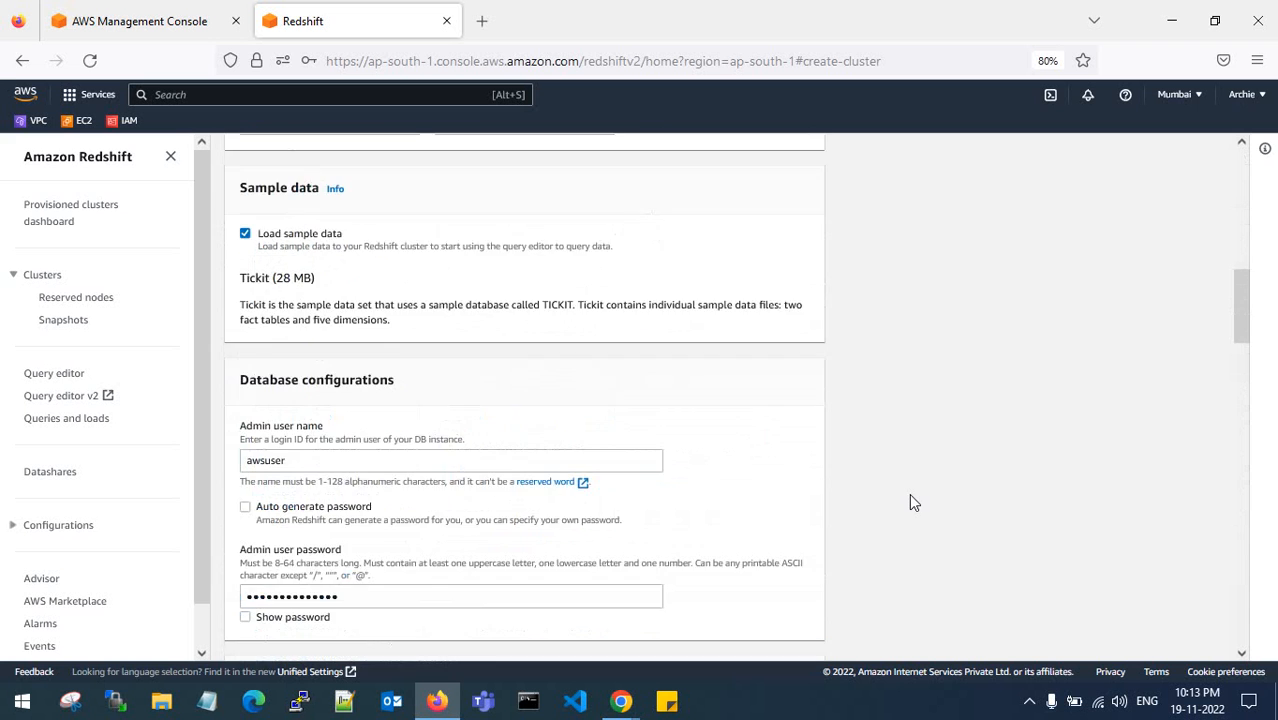
scroll(910, 502, down, 15)
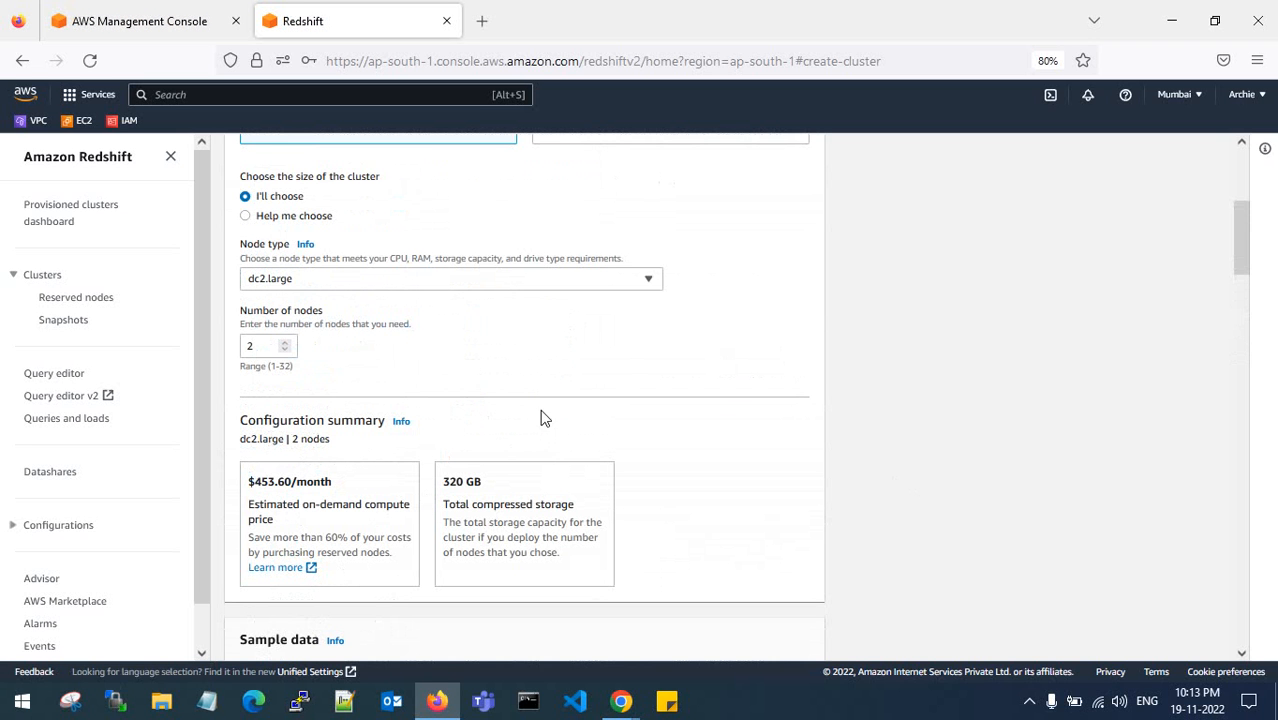
scroll(838, 471, down, 1)
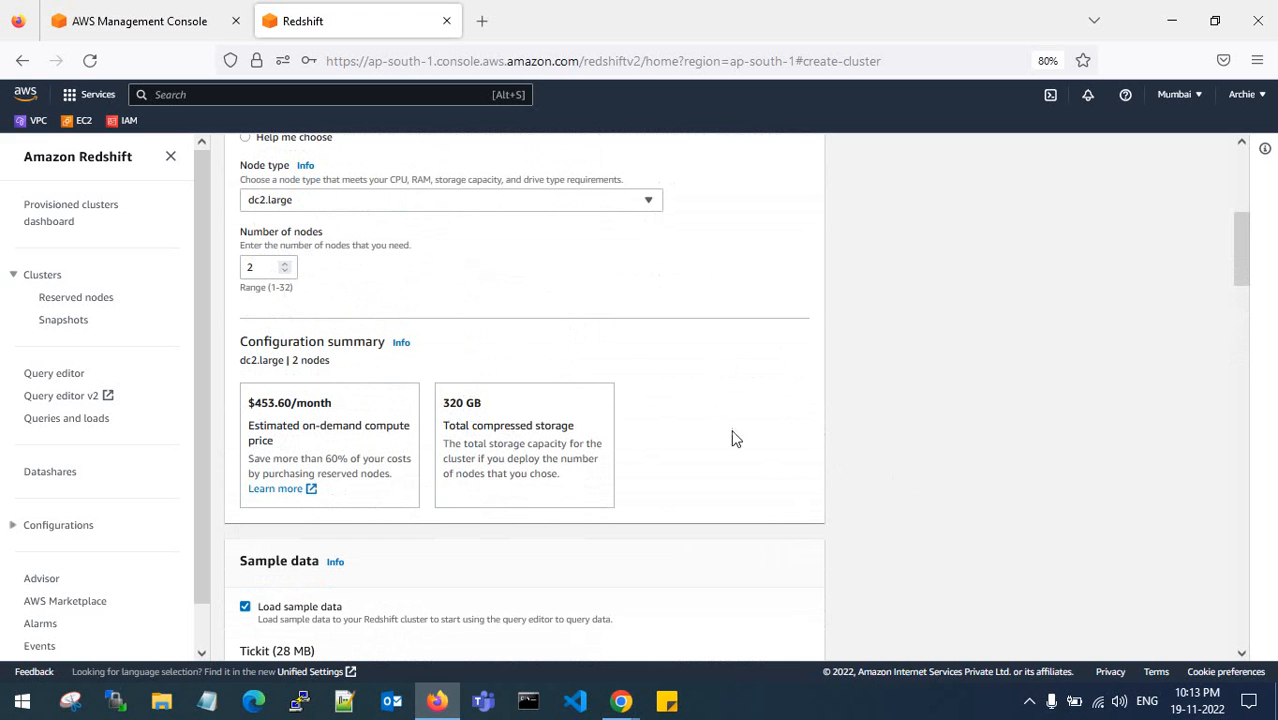
scroll(853, 455, down, 1)
scroll(855, 458, down, 20)
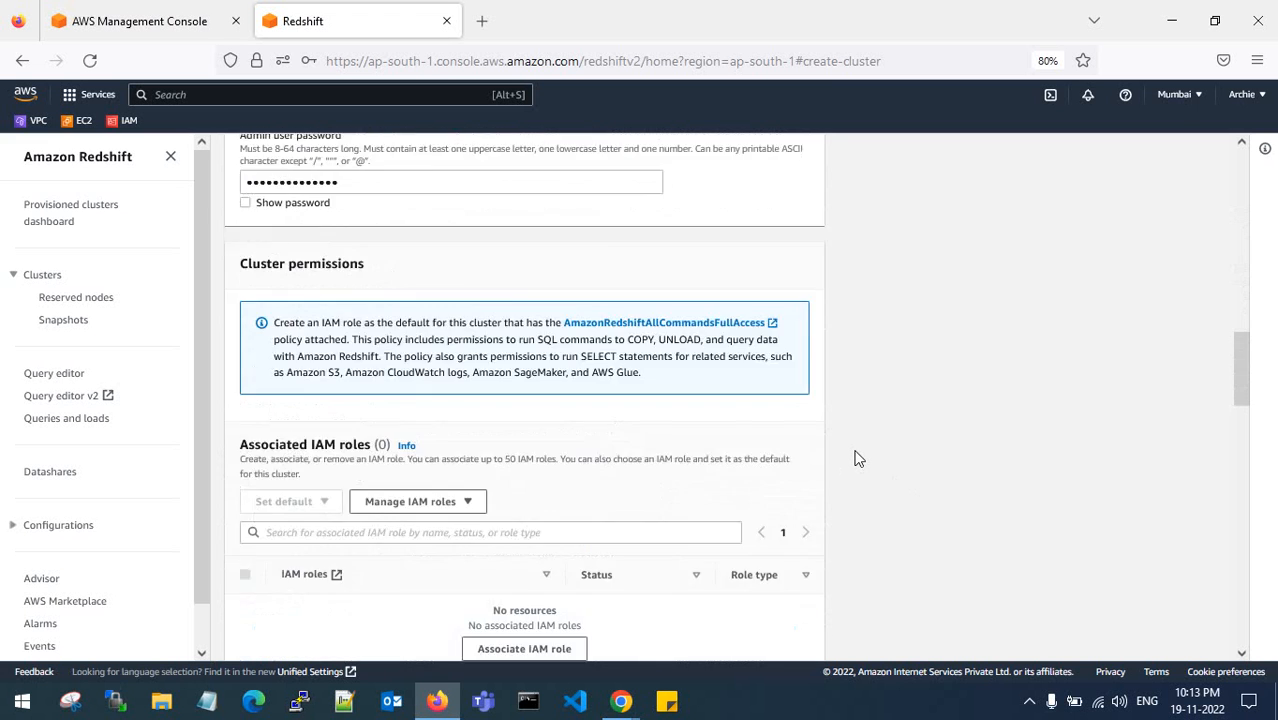
scroll(855, 458, down, 3)
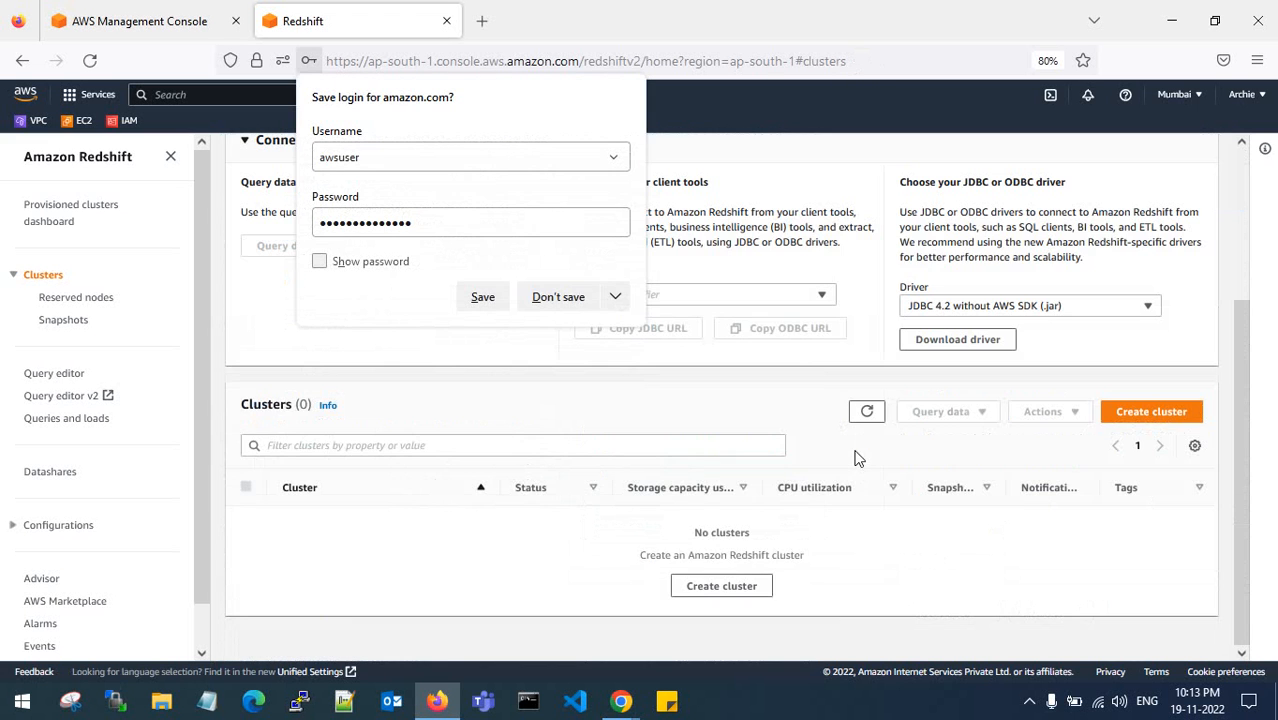
- Decline the browser's login save, then refresh and reload the Clusters page to look for redshift-cluster-1
click(554, 303)
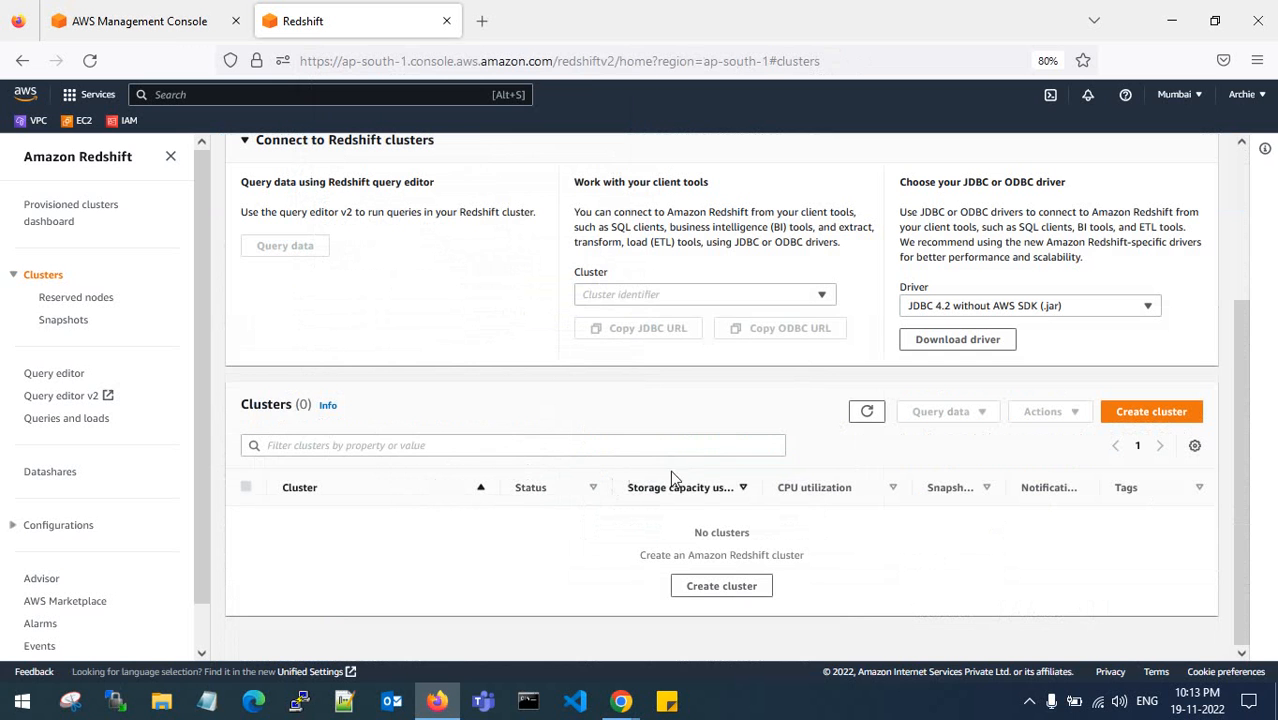
click(870, 420)
click(90, 62)
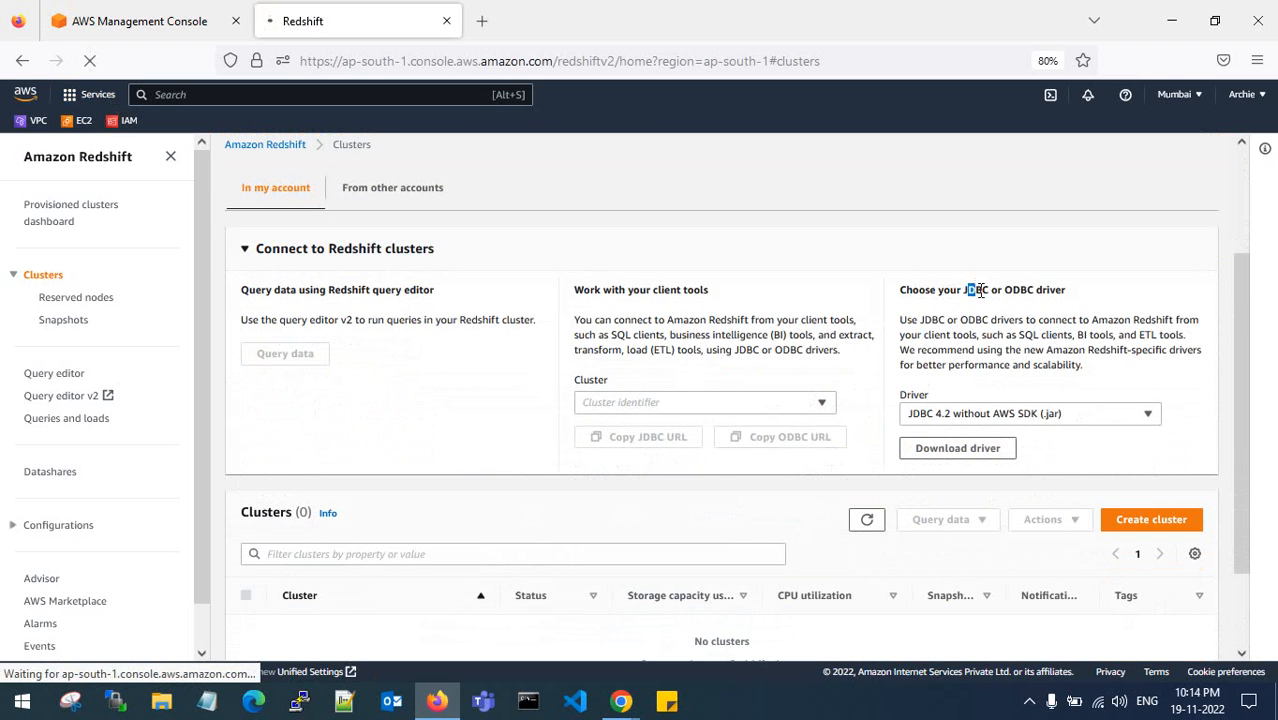
- Review redshift-cluster-1's driver and connection options, then switch to the VPC console window showing Target-VPC-vpc
drag(965, 290, 1063, 290)
click(1008, 312)
click(975, 412)
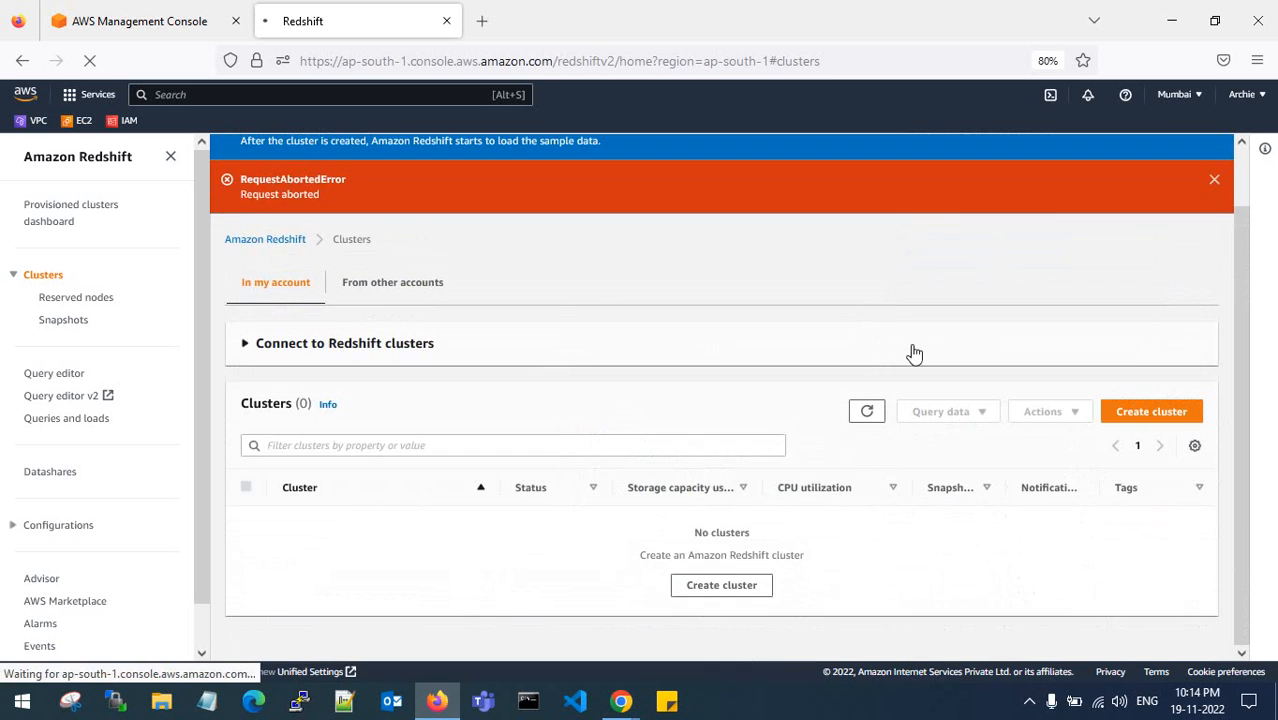
click(256, 344)
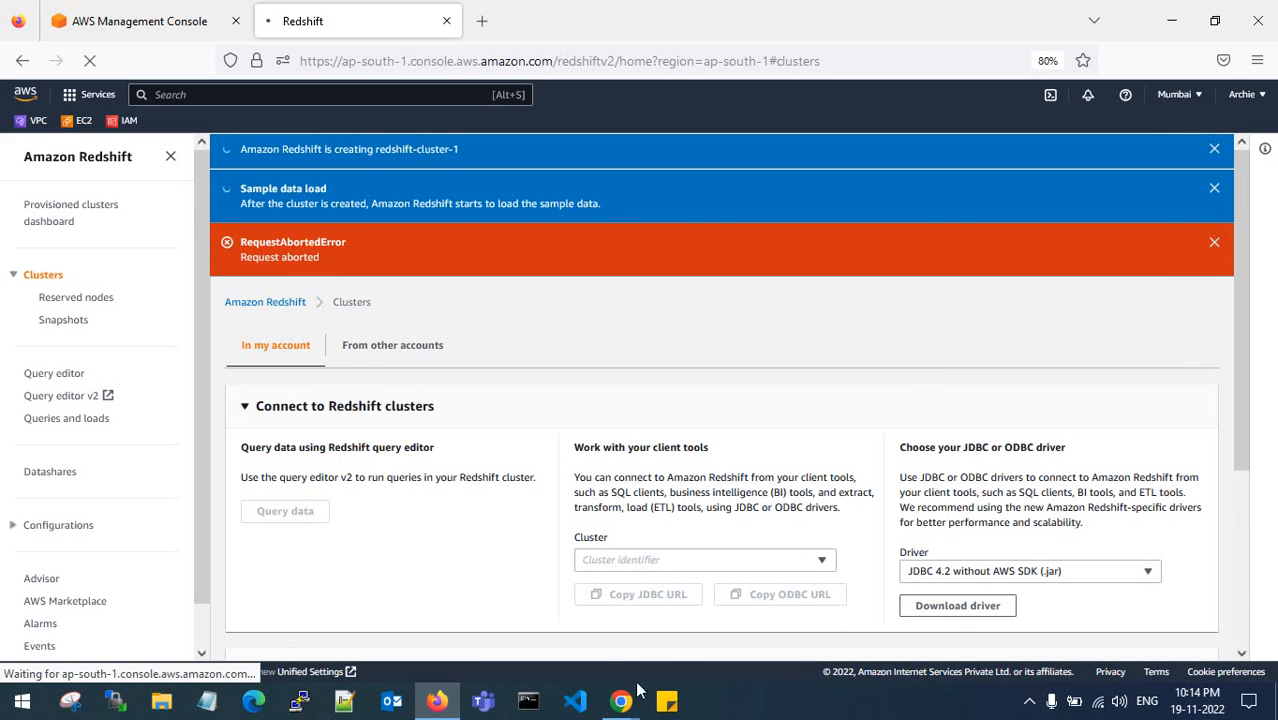
mouse_move(621, 700)
click(561, 618)
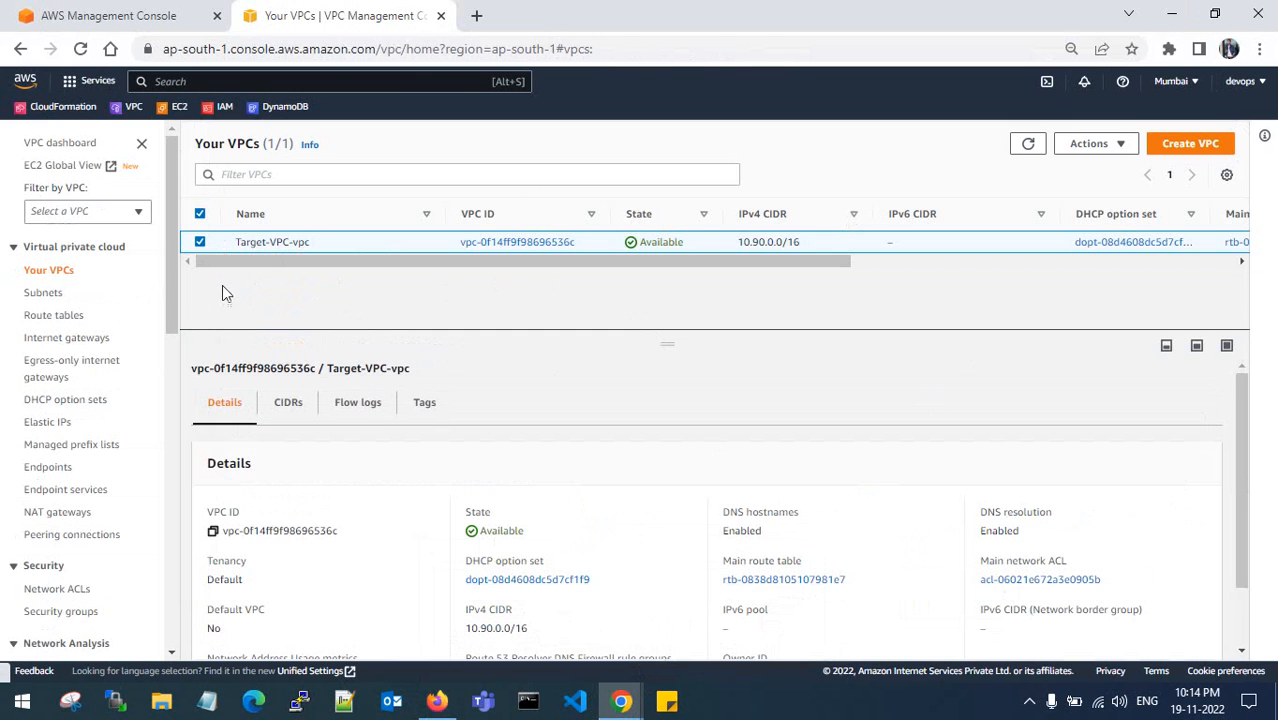
click(150, 12)
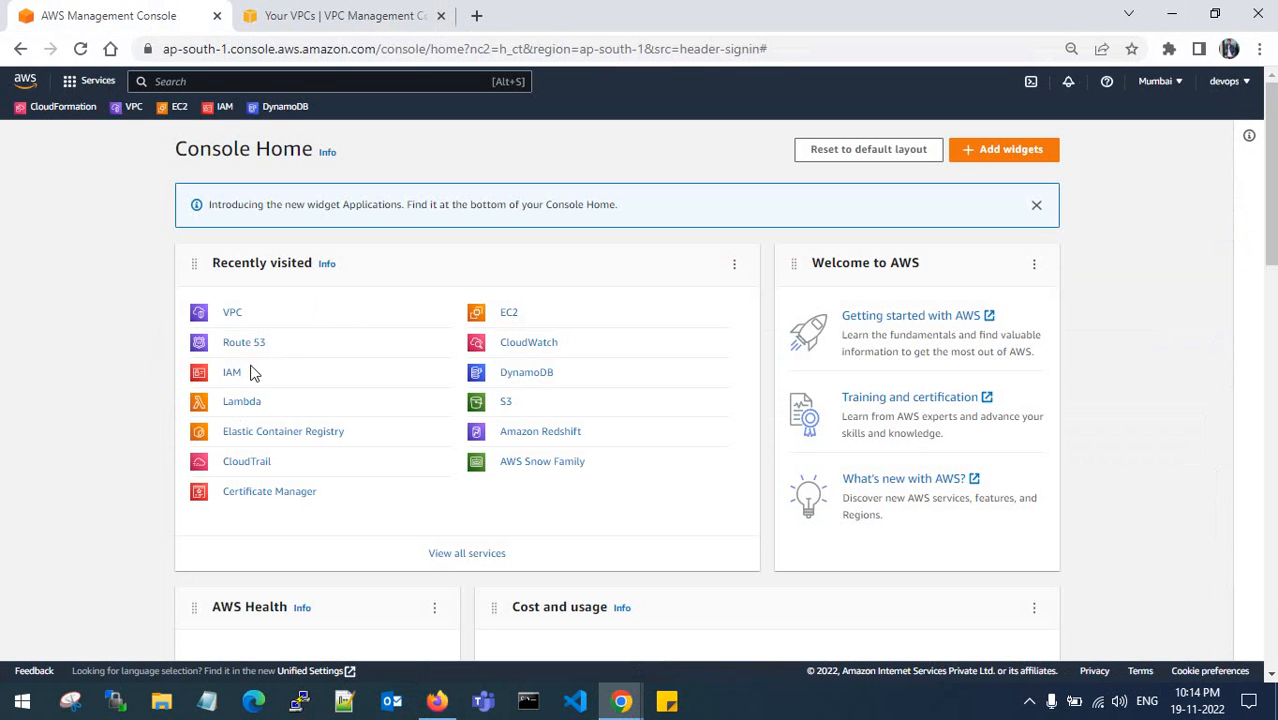
right_click(548, 434)
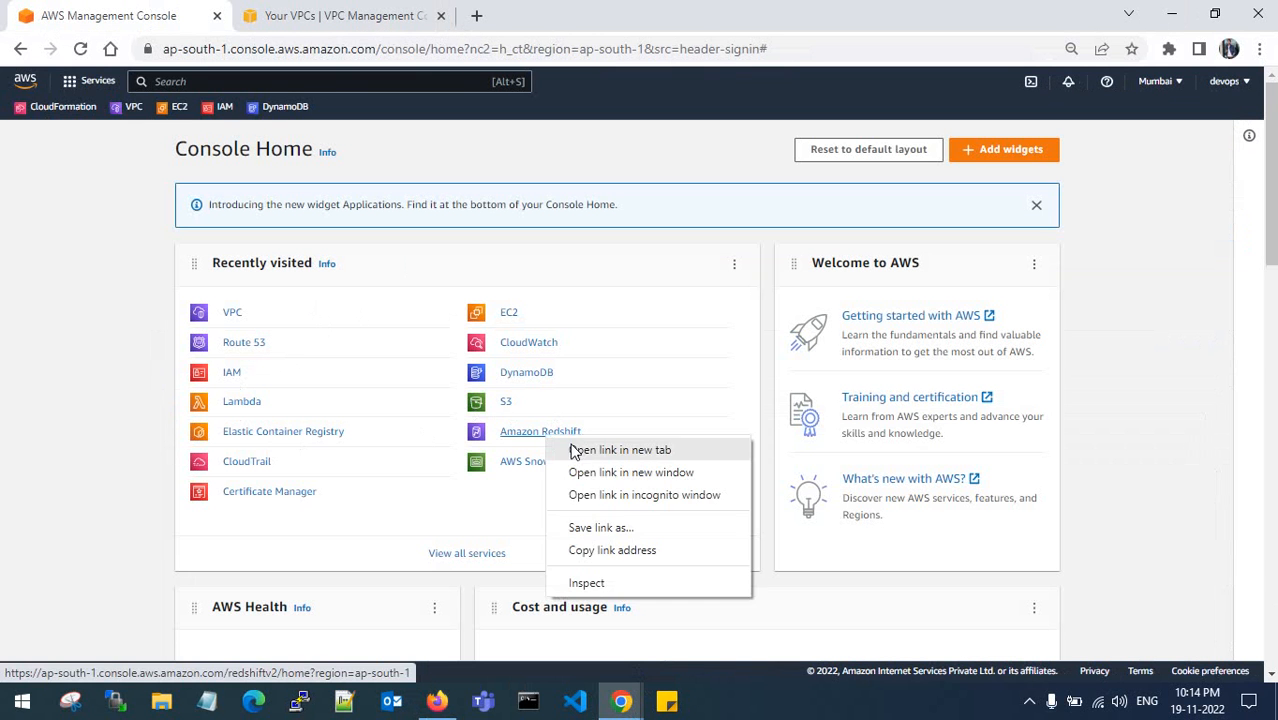
click(575, 452)
click(297, 11)
drag(297, 11, 368, 8)
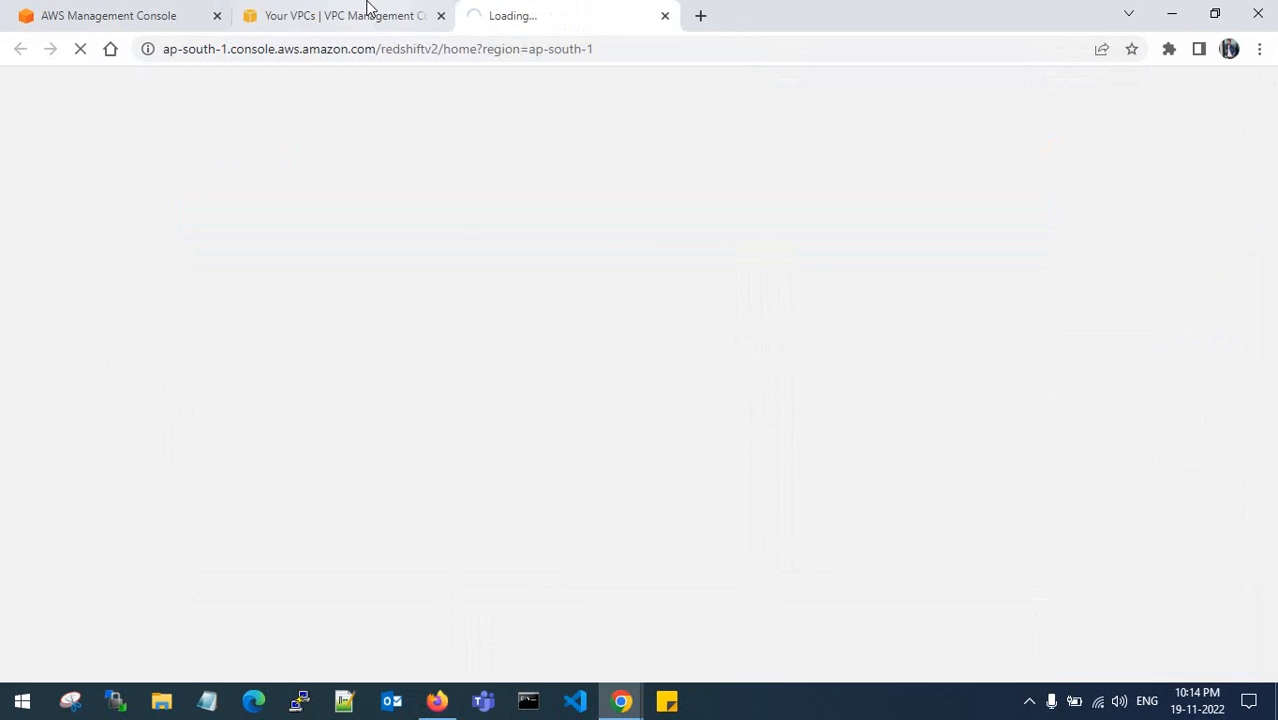
click(368, 12)
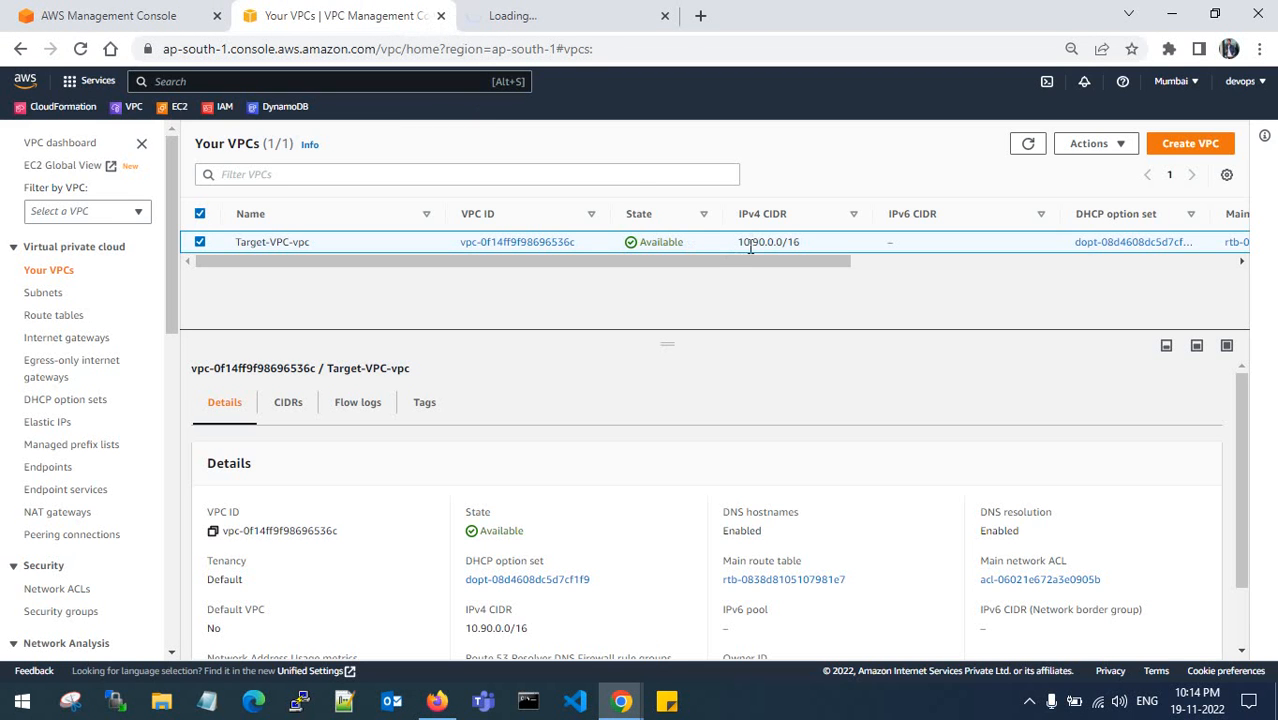
click(579, 17)
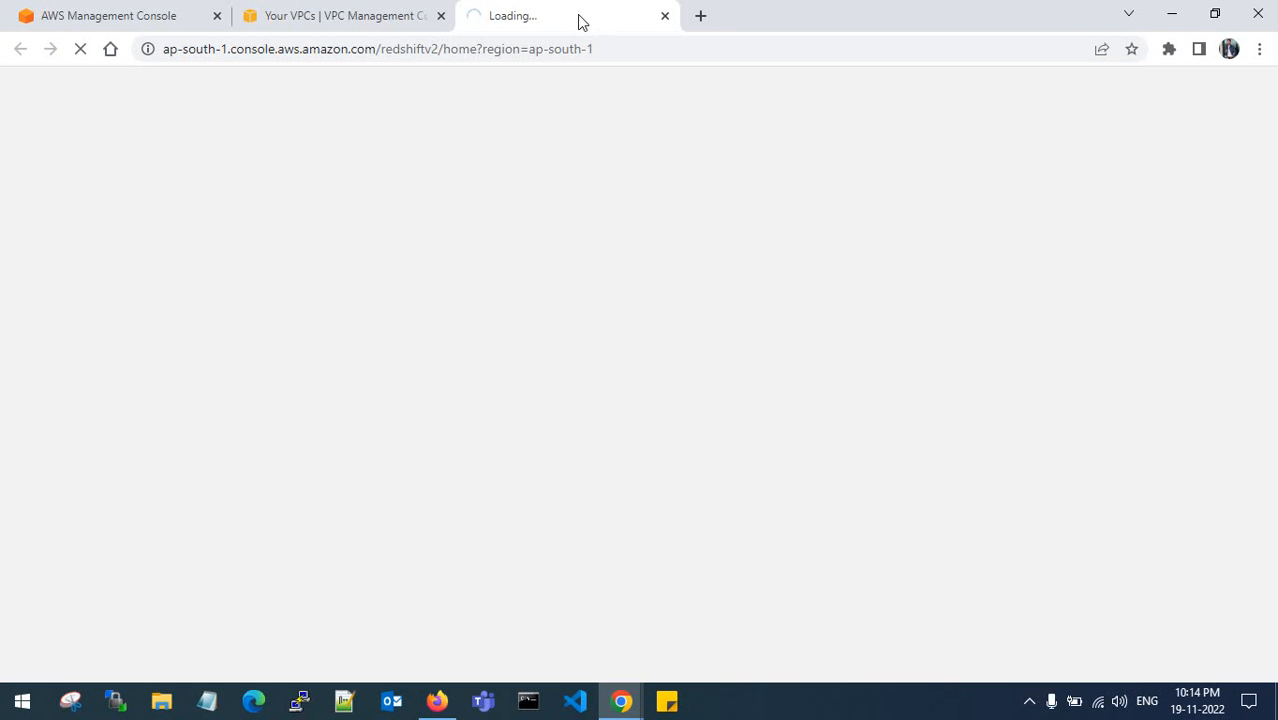
click(439, 697)
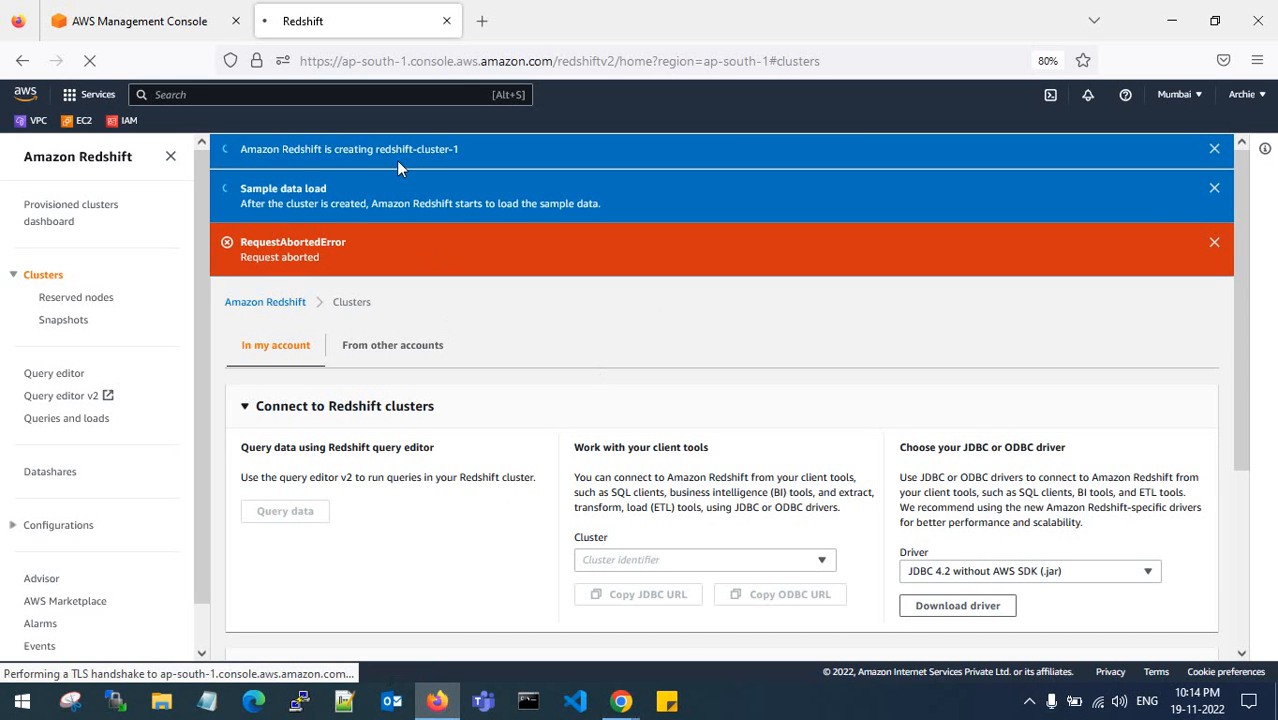
mouse_move(624, 708)
click(572, 634)
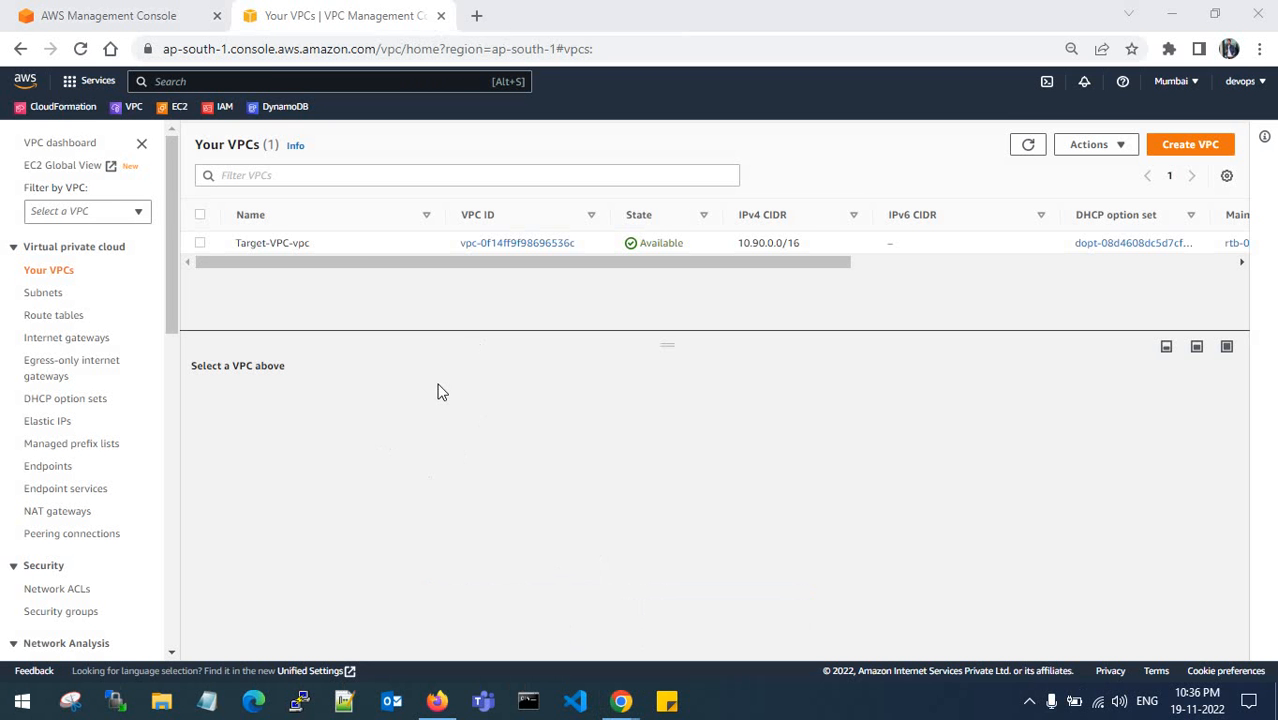
- Open Amazon Redshift in a new browser tab from the console home page
click(137, 14)
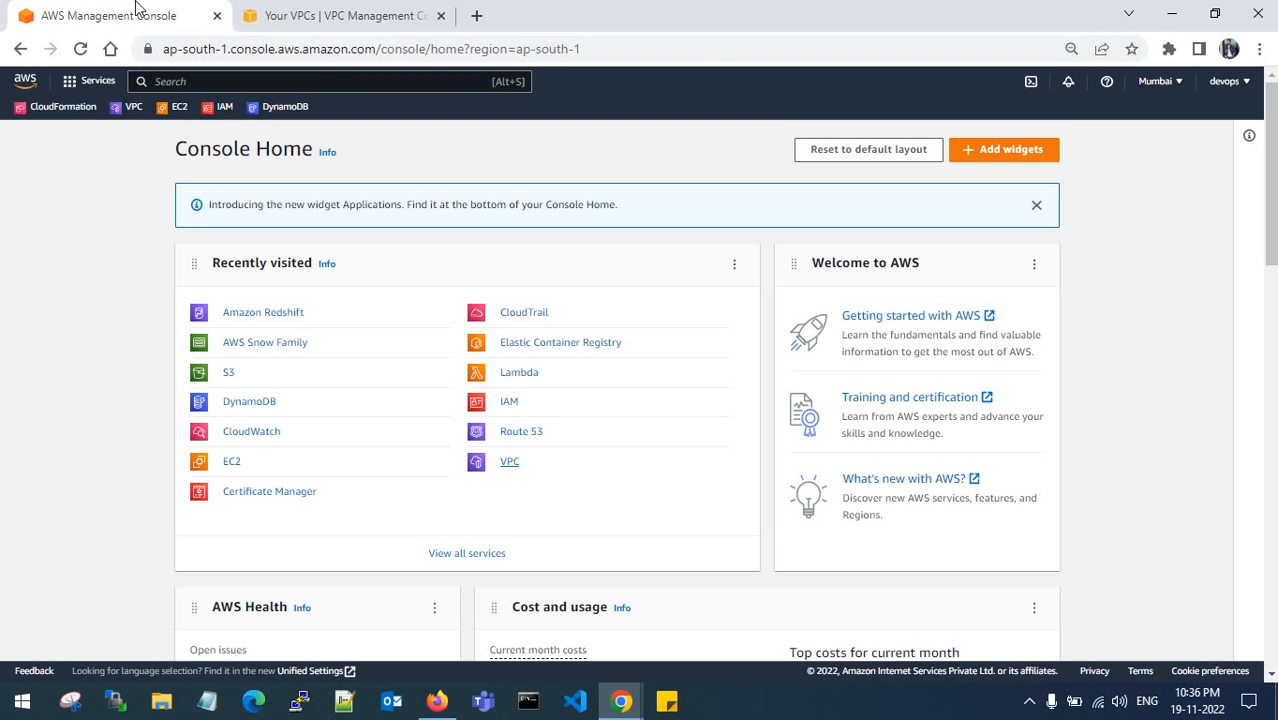
right_click(272, 313)
click(310, 330)
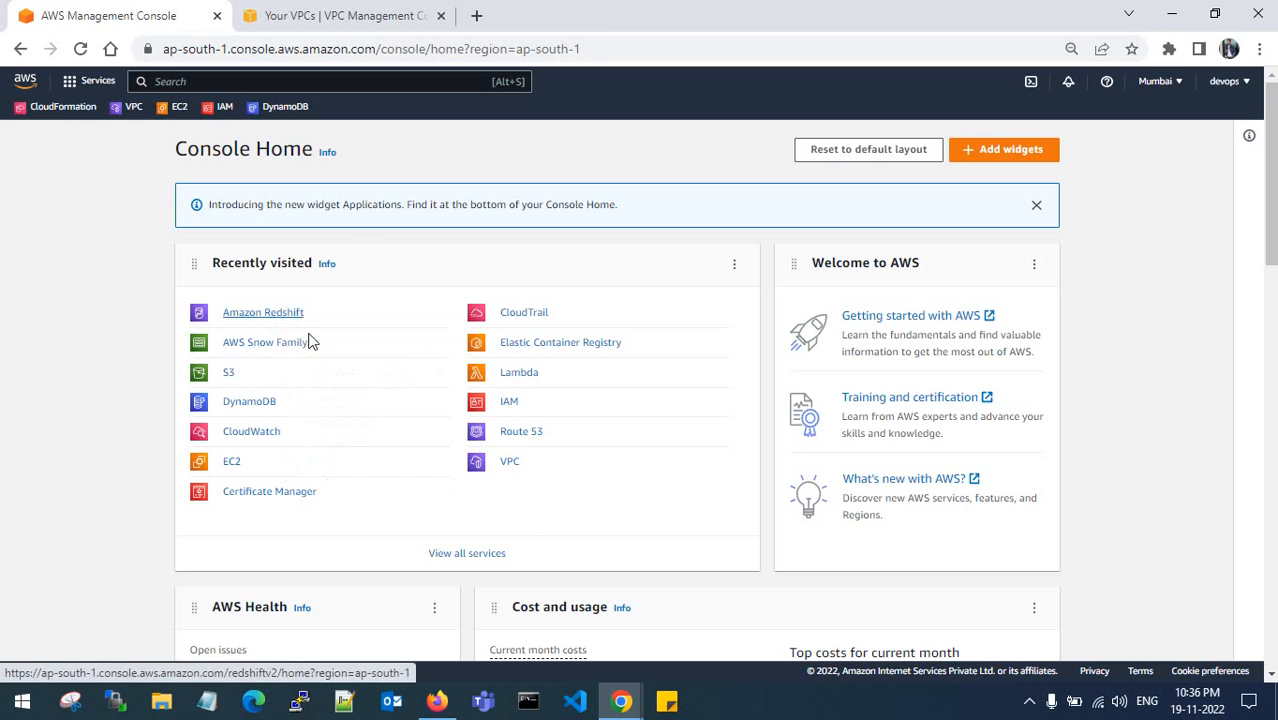
click(568, 12)
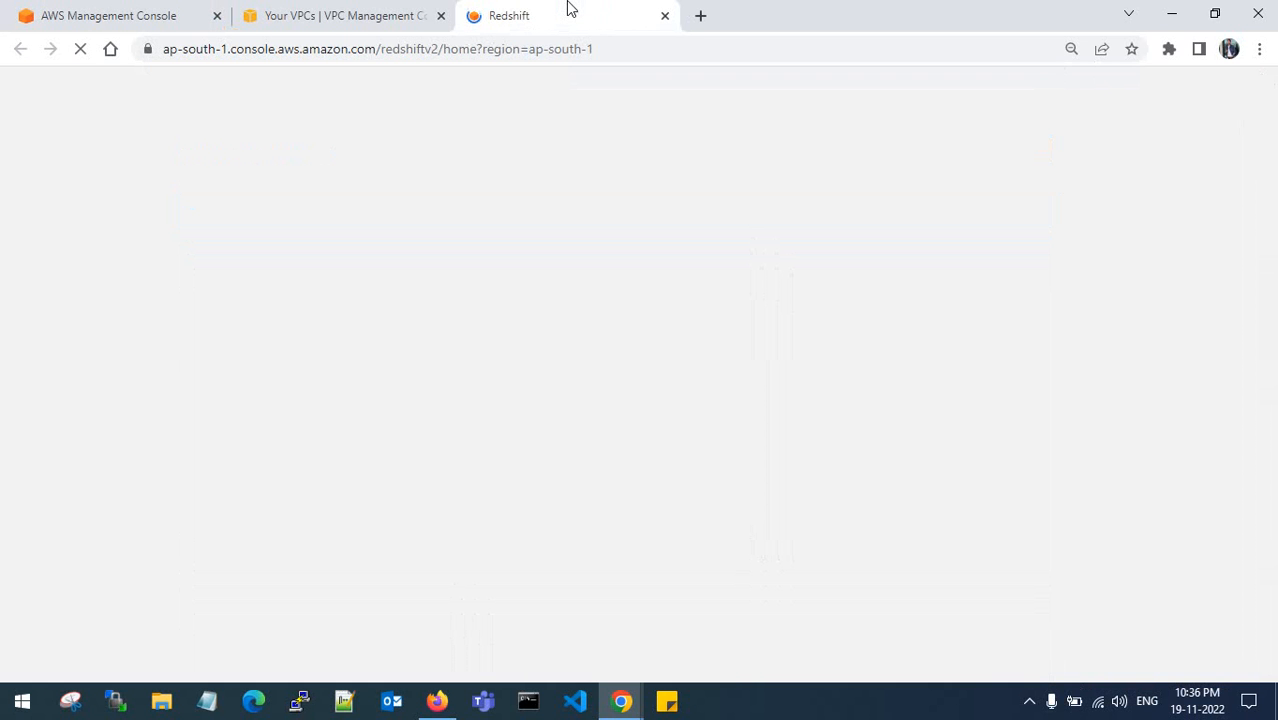
click(400, 15)
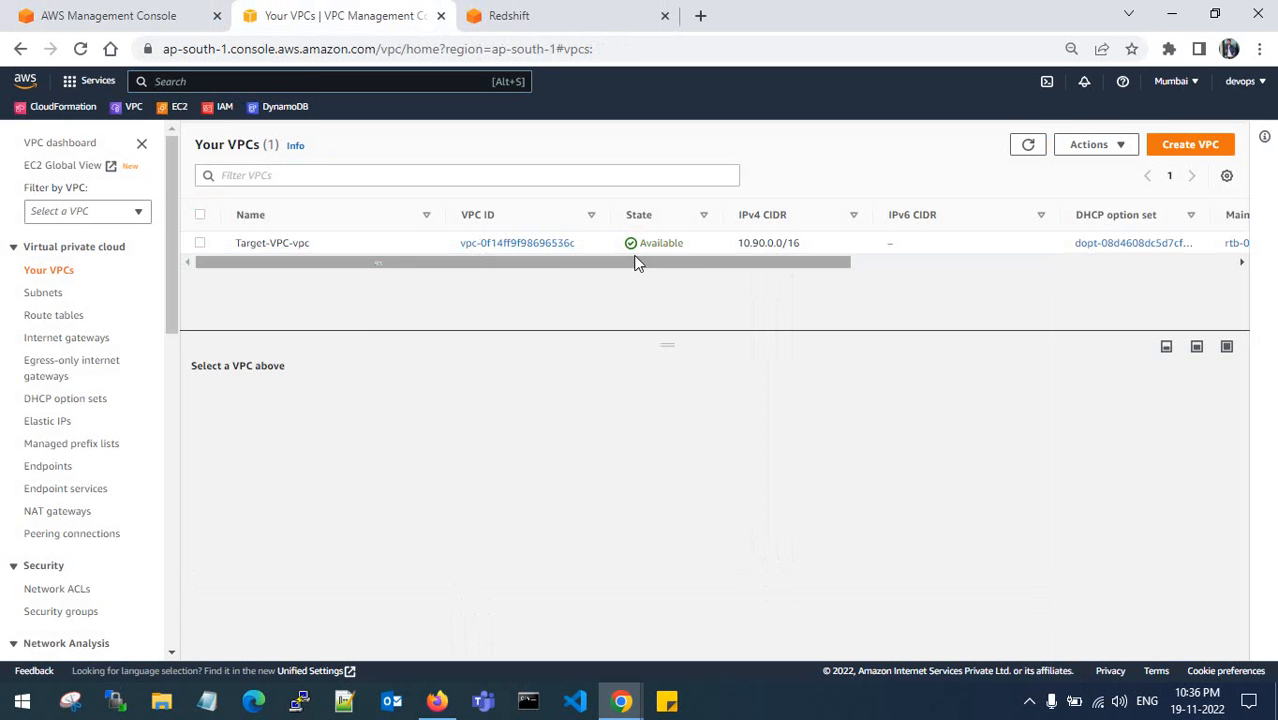
click(605, 12)
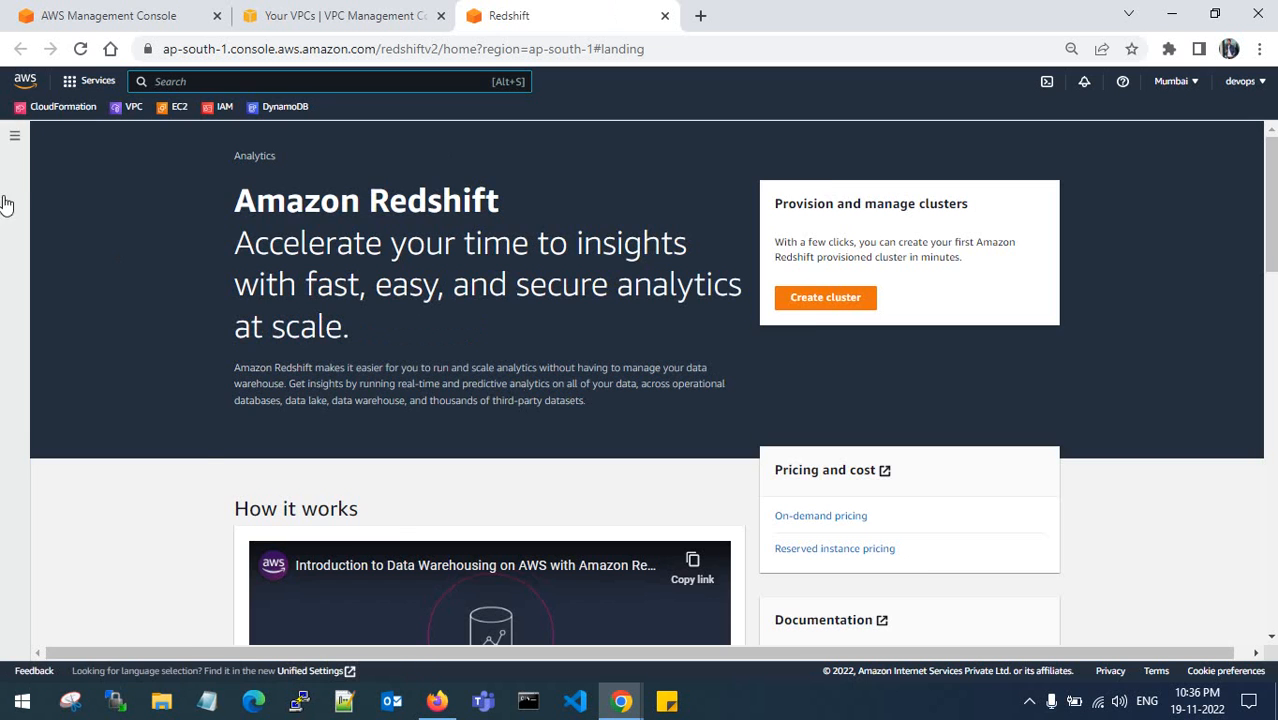
- Go to Configurations > Subnet groups and start a new cluster subnet group
click(14, 136)
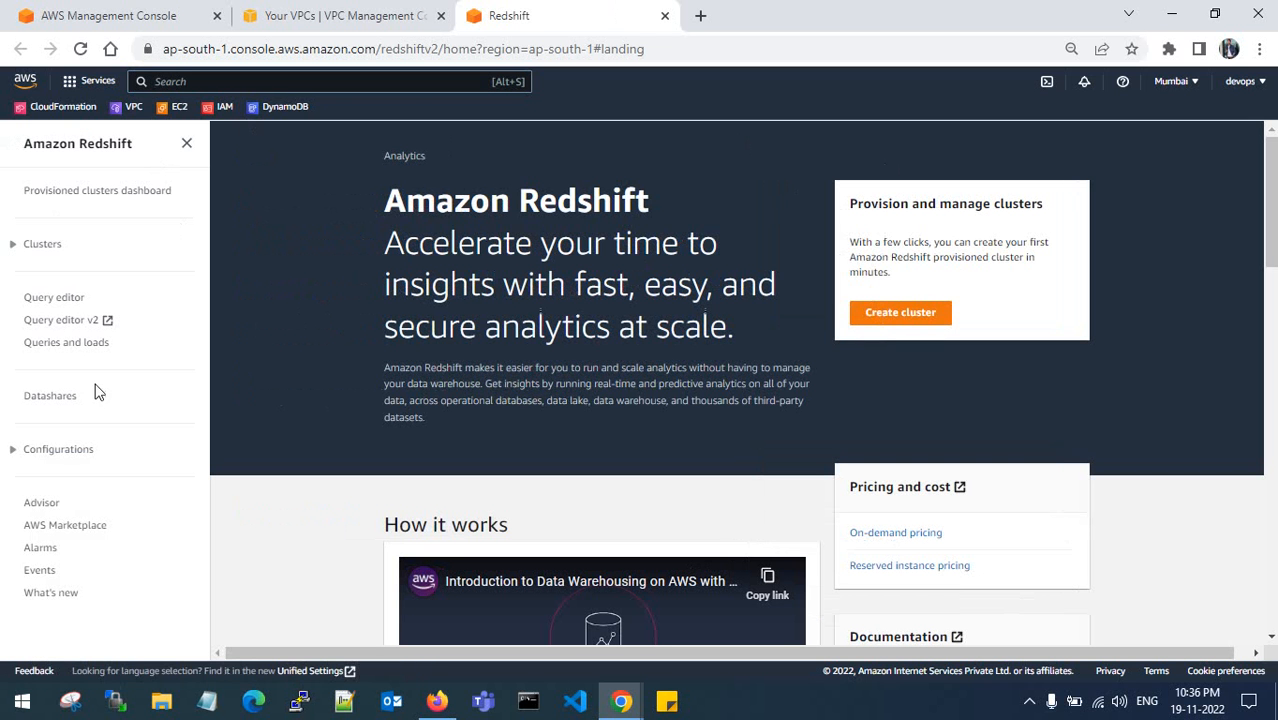
click(10, 452)
scroll(70, 481, down, 1)
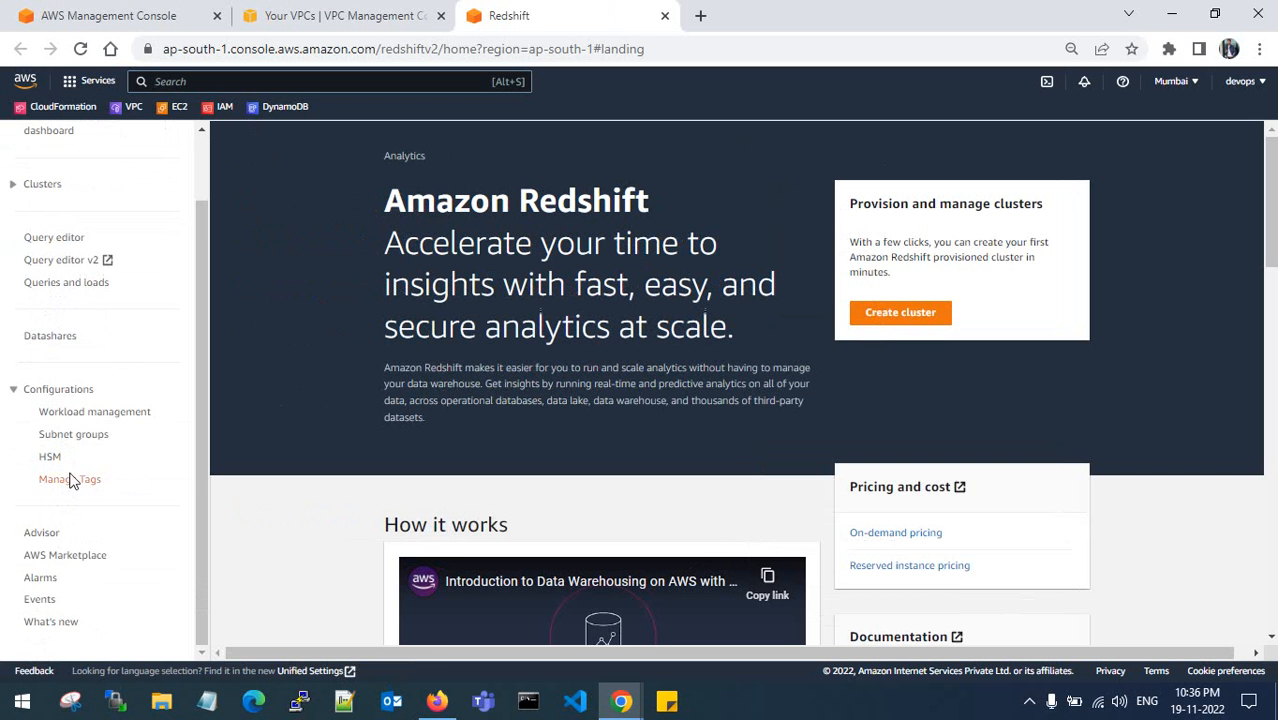
click(74, 437)
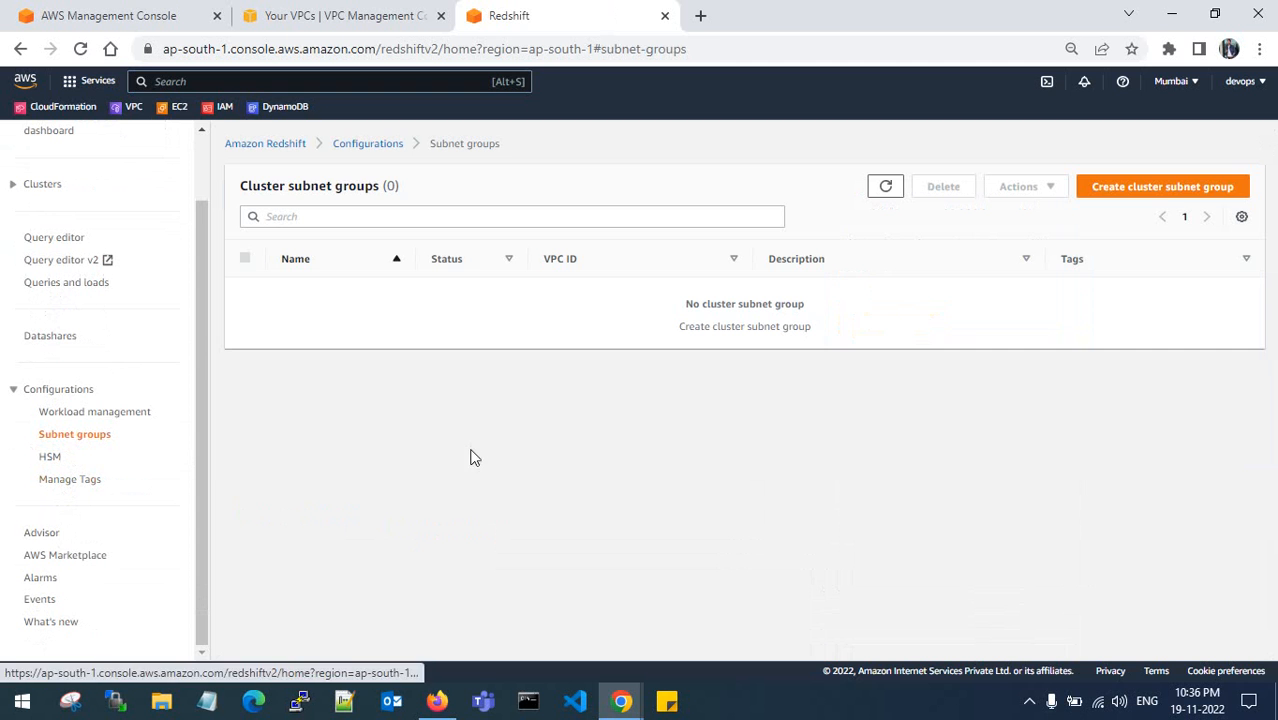
click(1162, 192)
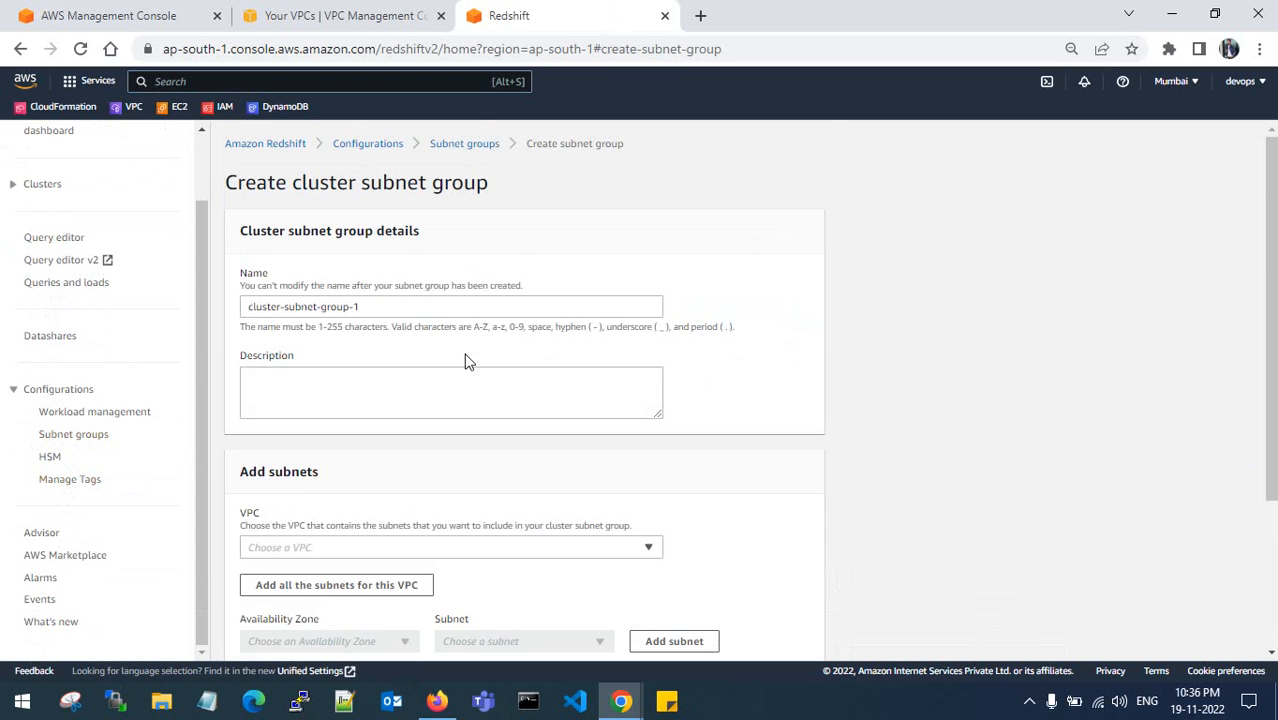
- Reuse the group name cluster-subnet-group-1 as the subnet group's description
scroll(382, 351, down, 2)
scroll(374, 285, up, 2)
click(391, 306)
drag(391, 306, 231, 307)
key(ctrl+c)
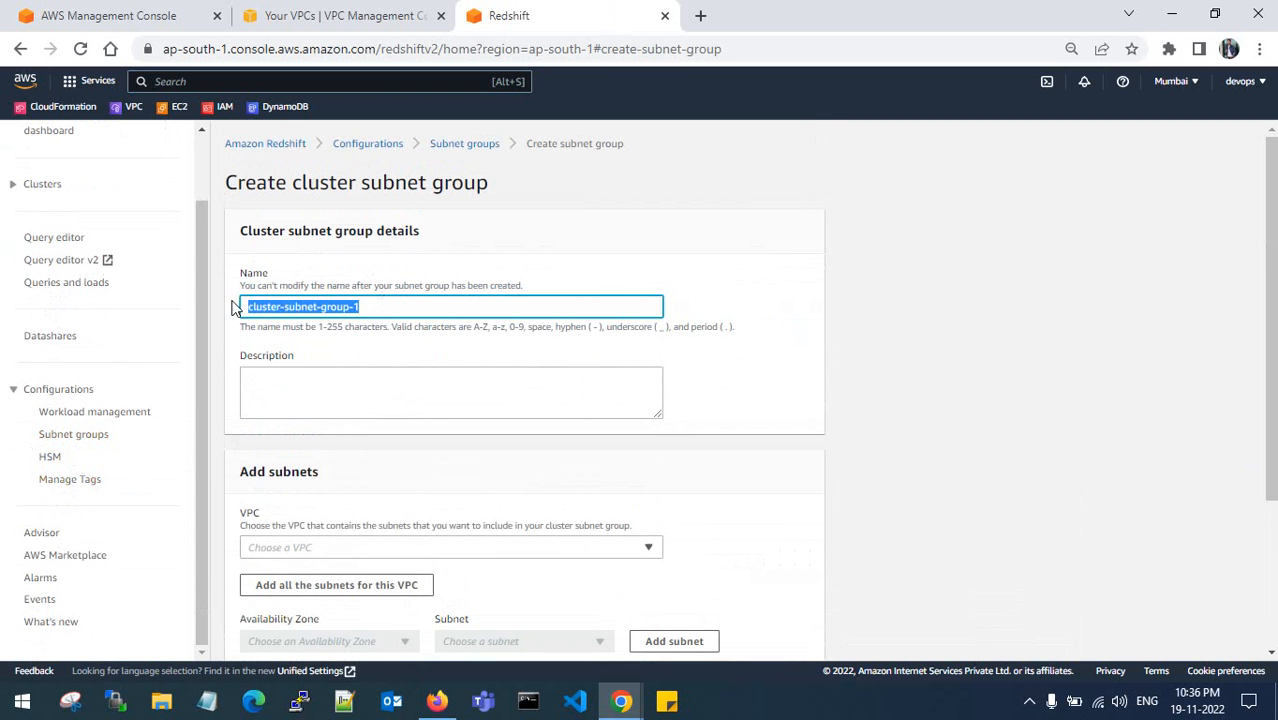
click(334, 373)
key(ctrl+v)
- Choose Target-VPC-vpc, add all its subnets, and create the cluster subnet group
scroll(380, 372, down, 2)
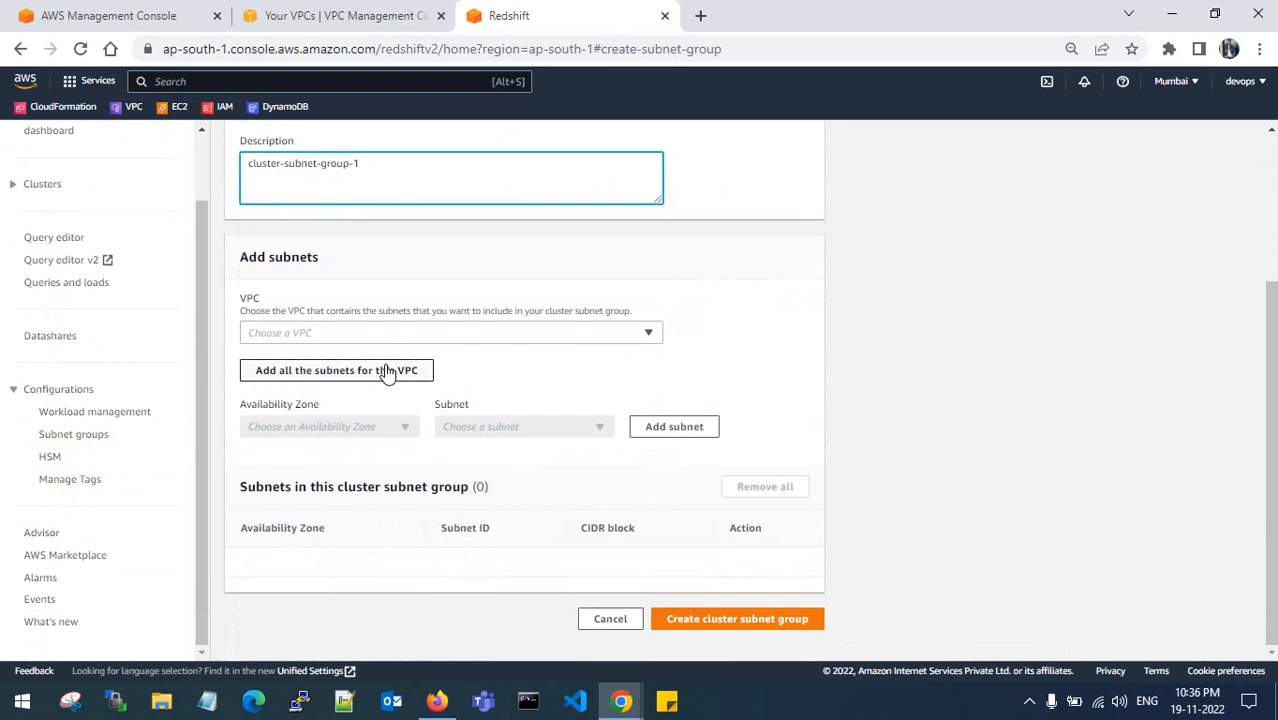
click(463, 334)
click(434, 377)
click(387, 383)
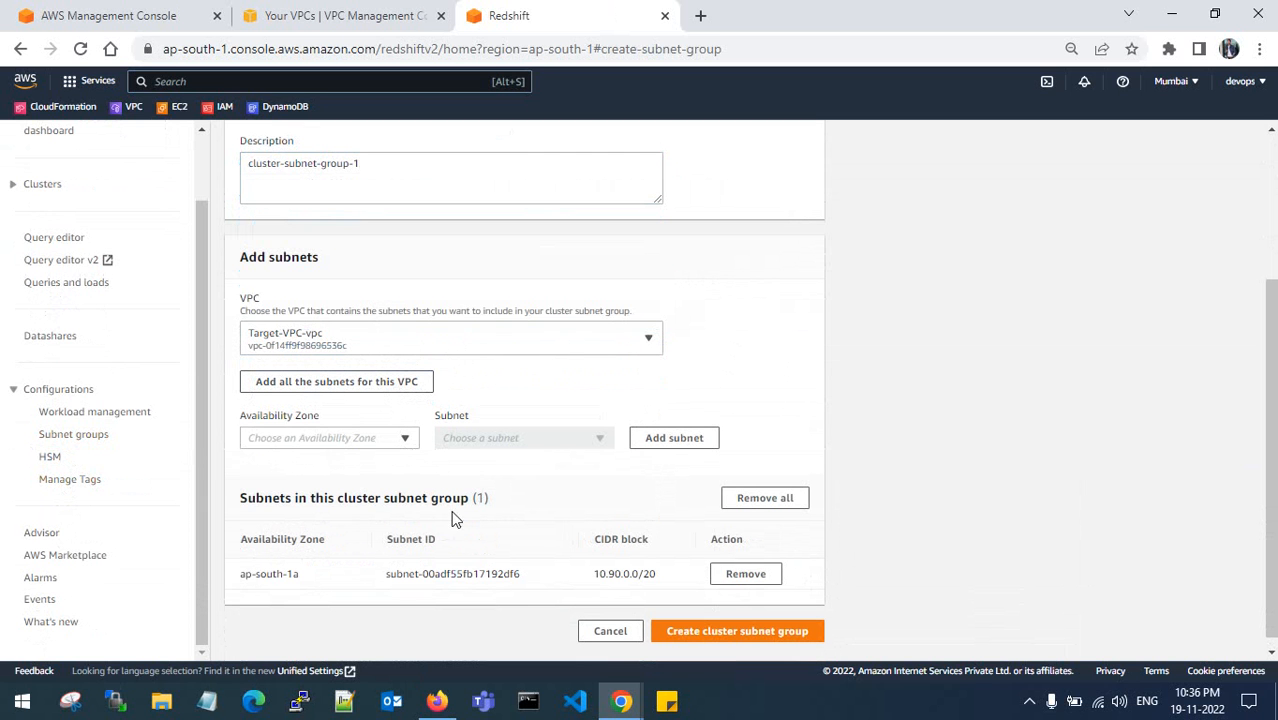
click(401, 441)
click(502, 402)
scroll(441, 392, down, 1)
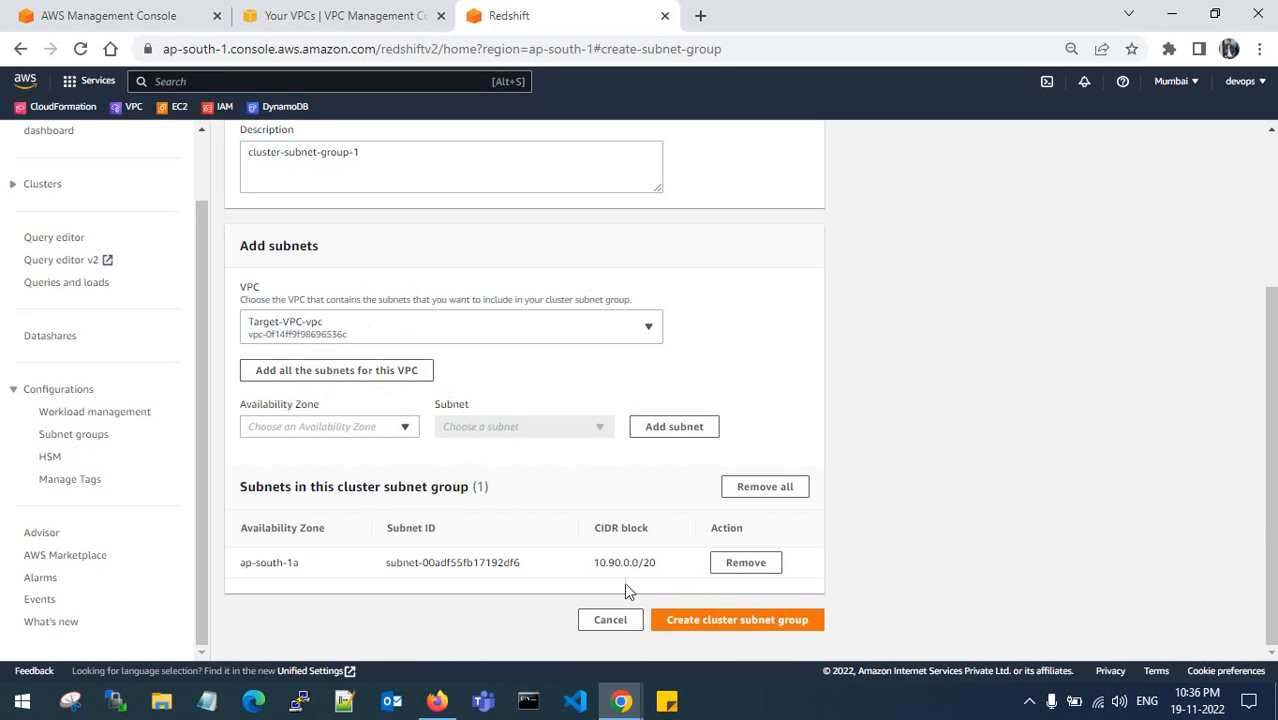
drag(366, 570, 542, 568)
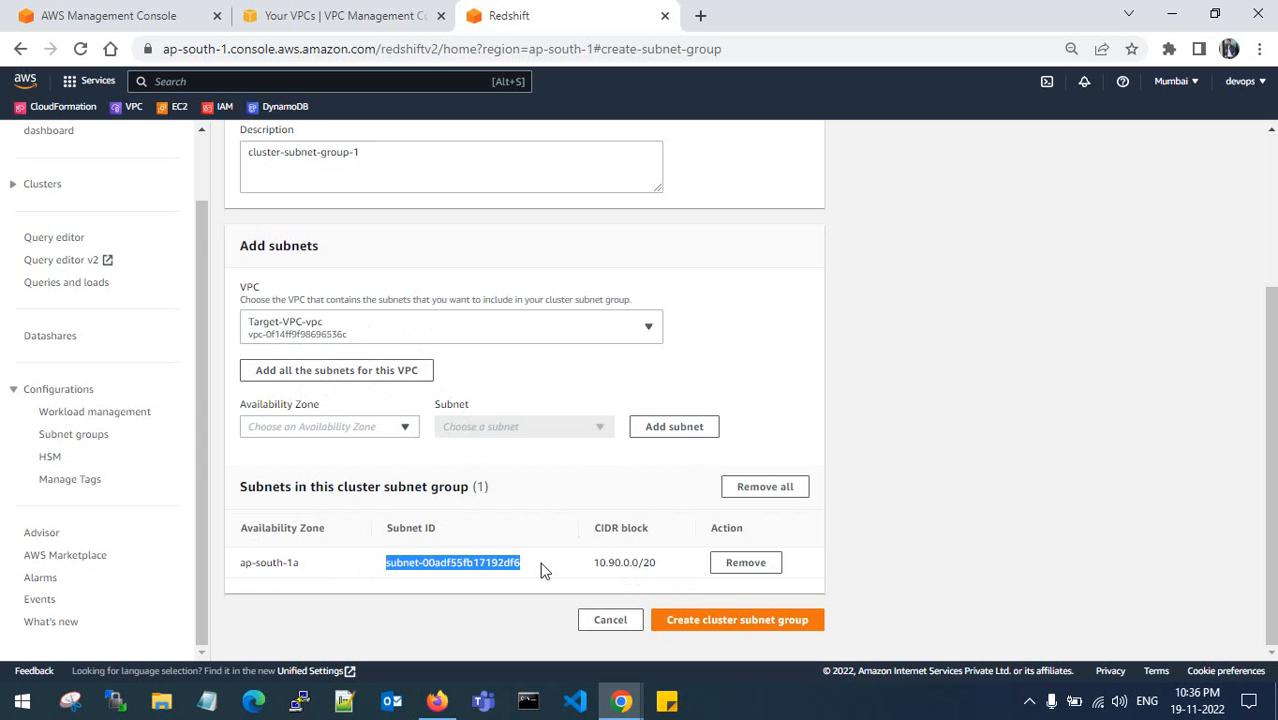
click(655, 598)
click(720, 621)
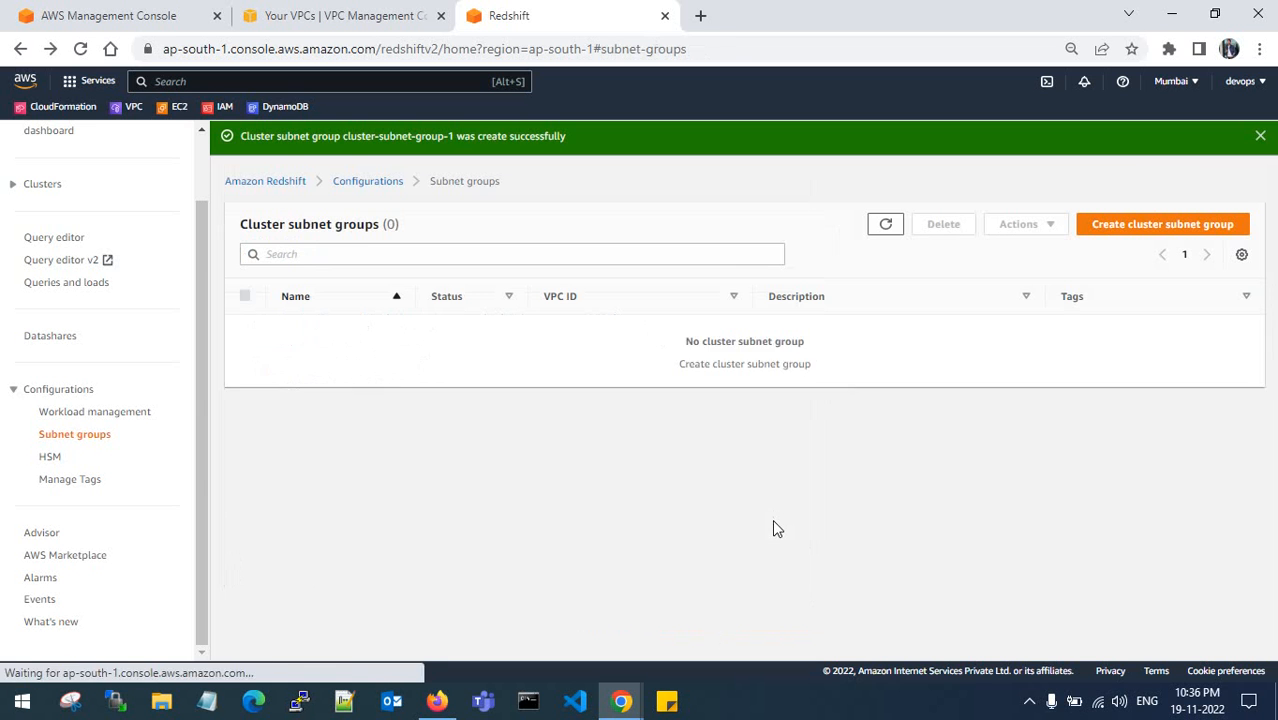
- Dismiss the success message and switch to the other browser, where redshift-cluster-1 shows Available
click(1260, 135)
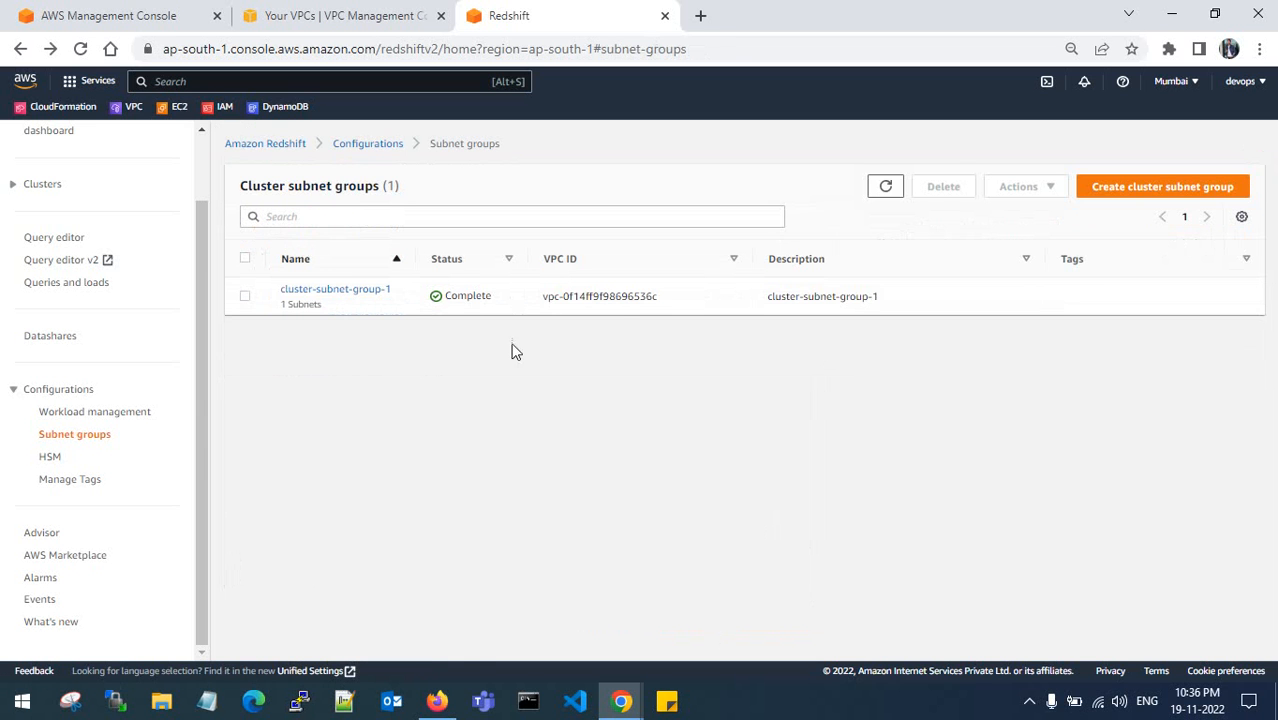
click(437, 701)
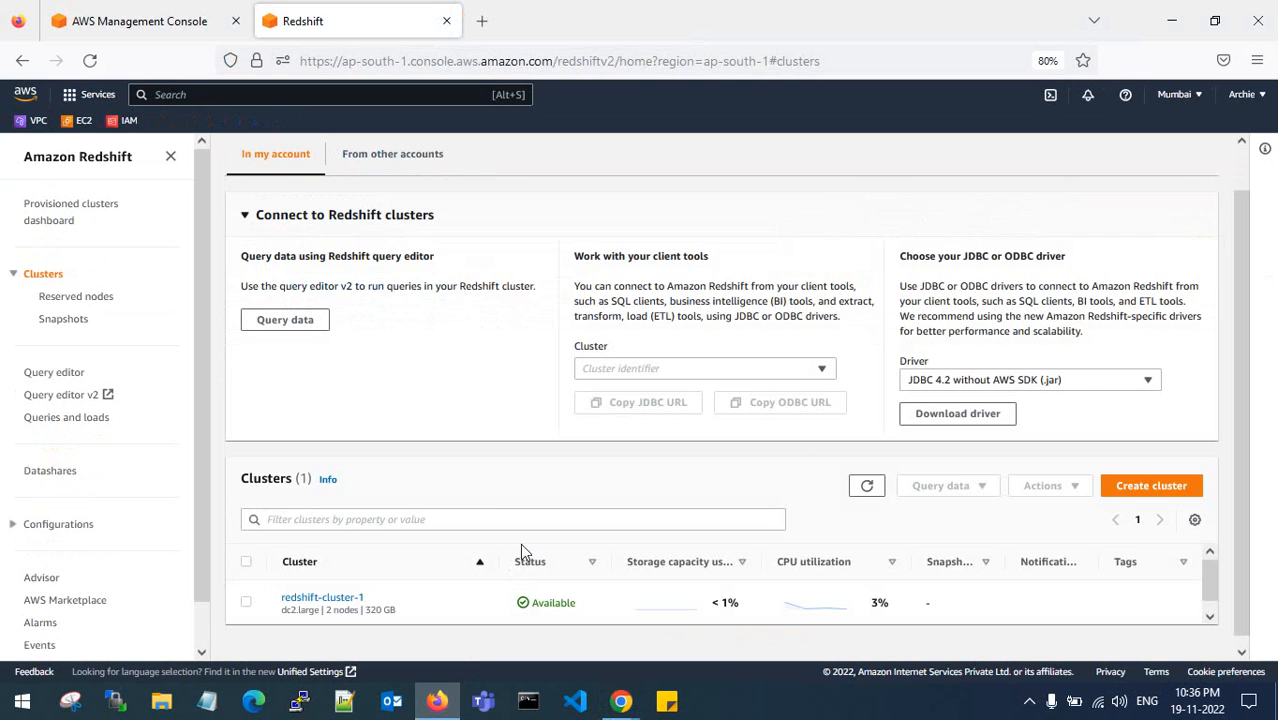
scroll(476, 430, up, 1)
scroll(476, 430, down, 1)
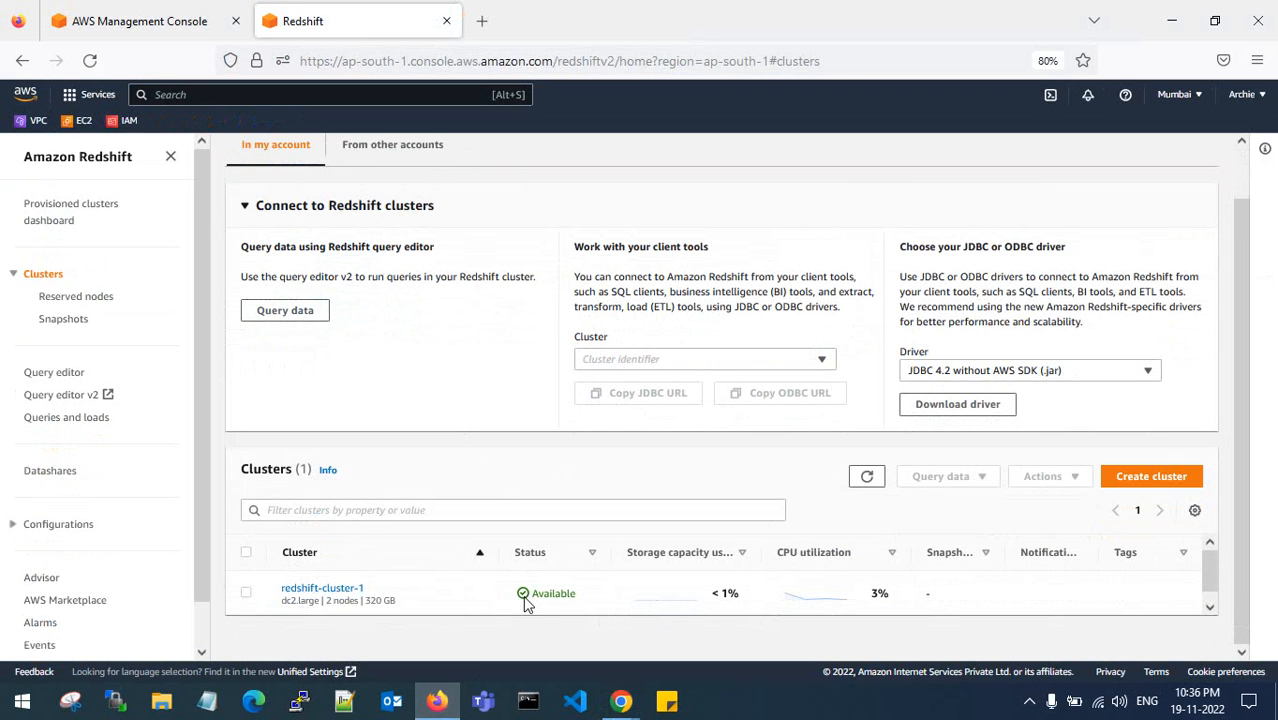
click(246, 592)
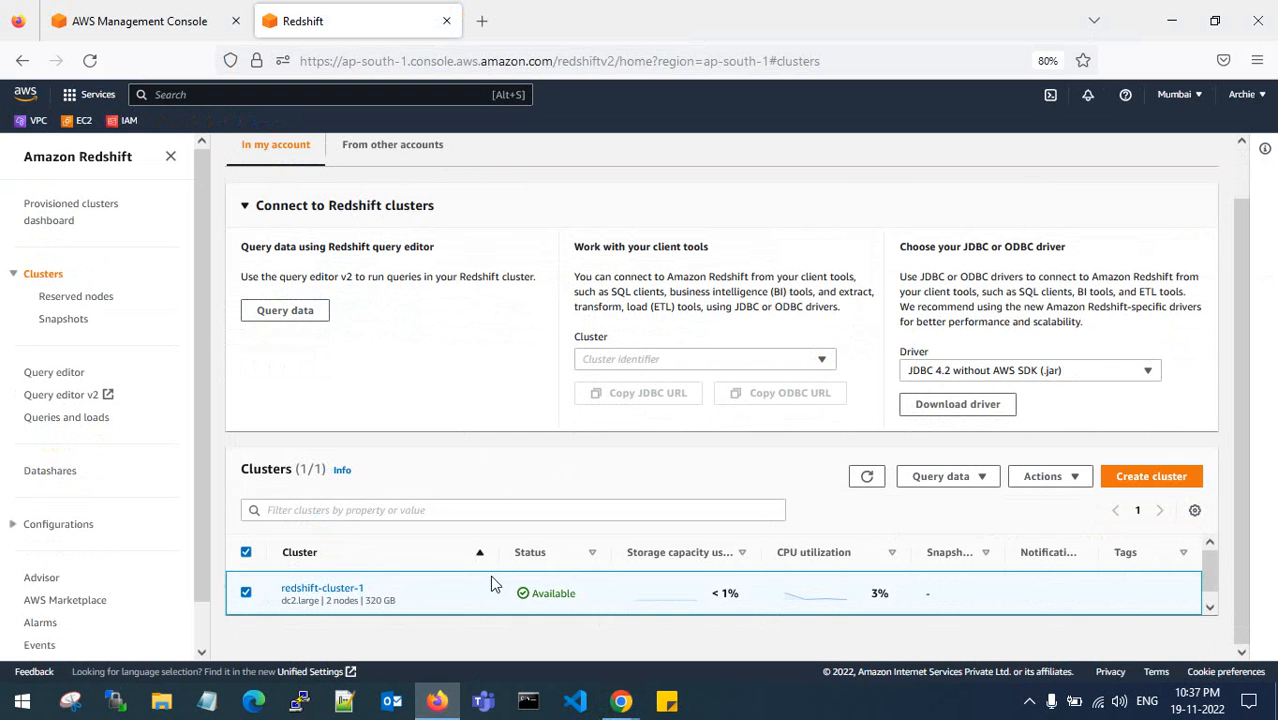
click(1044, 478)
scroll(1055, 414, down, 2)
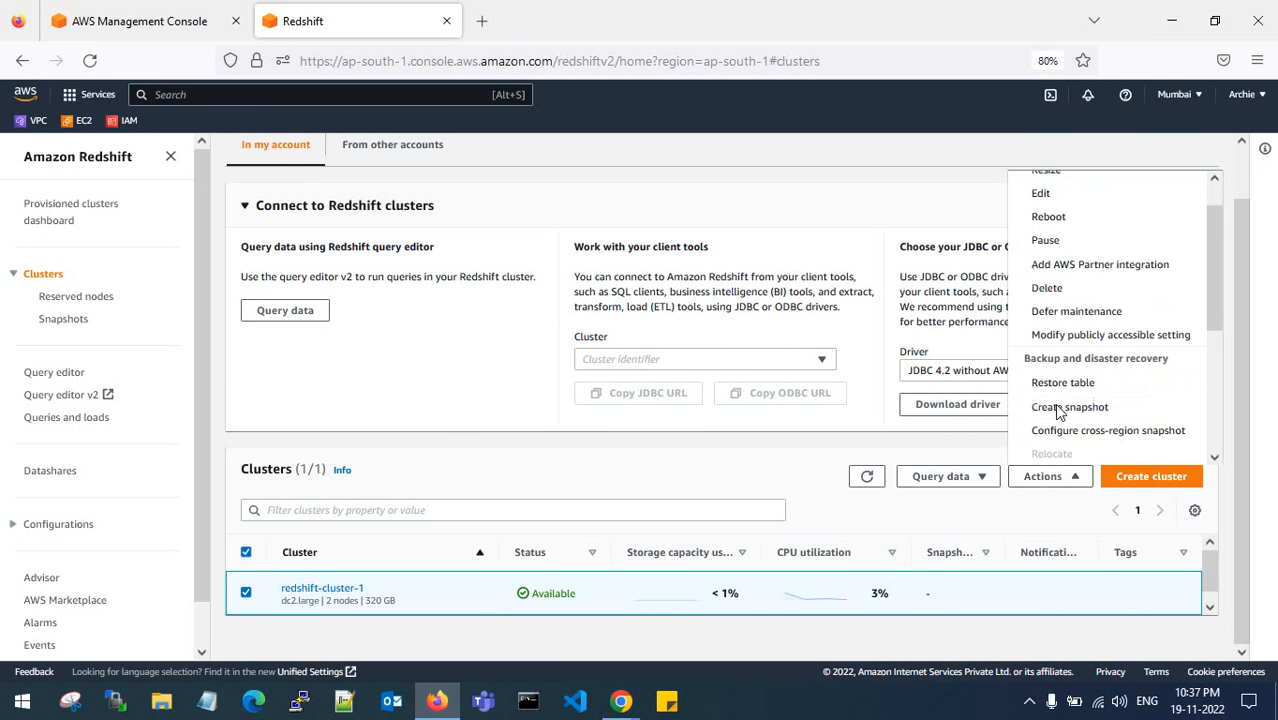
scroll(1048, 414, up, 2)
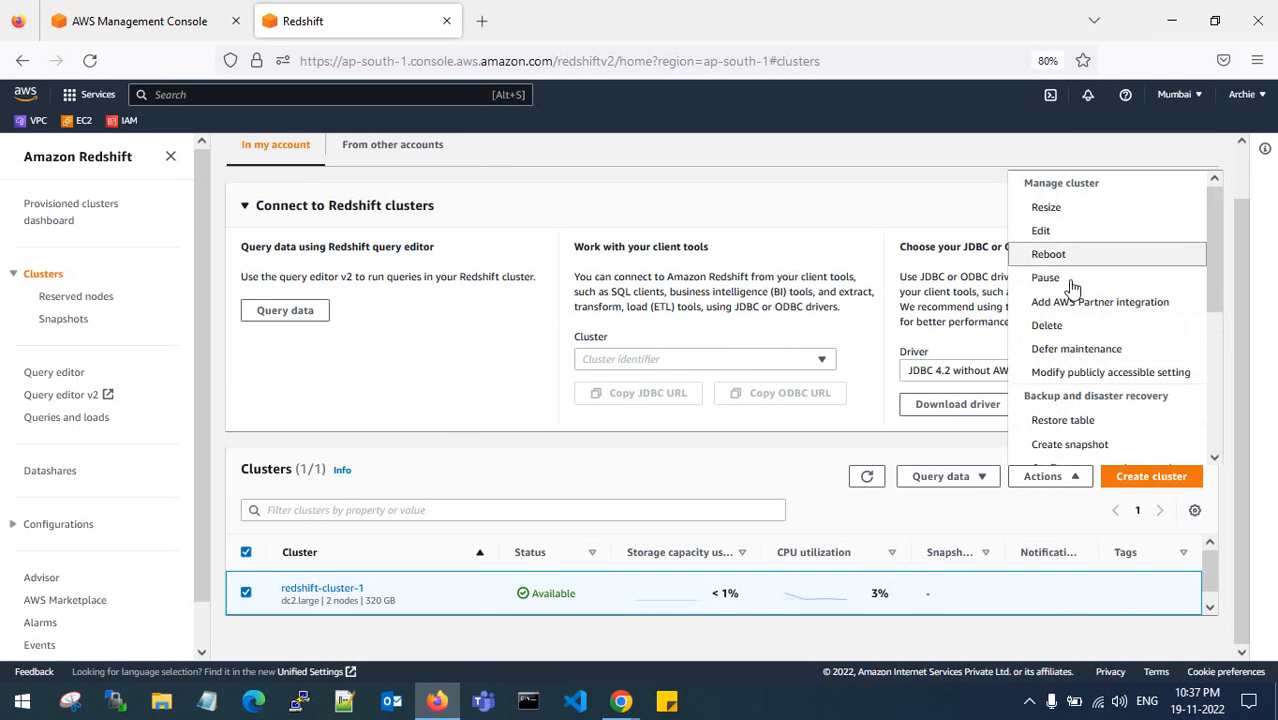
scroll(1075, 330, down, 3)
scroll(1080, 350, up, 1)
scroll(1088, 330, up, 1)
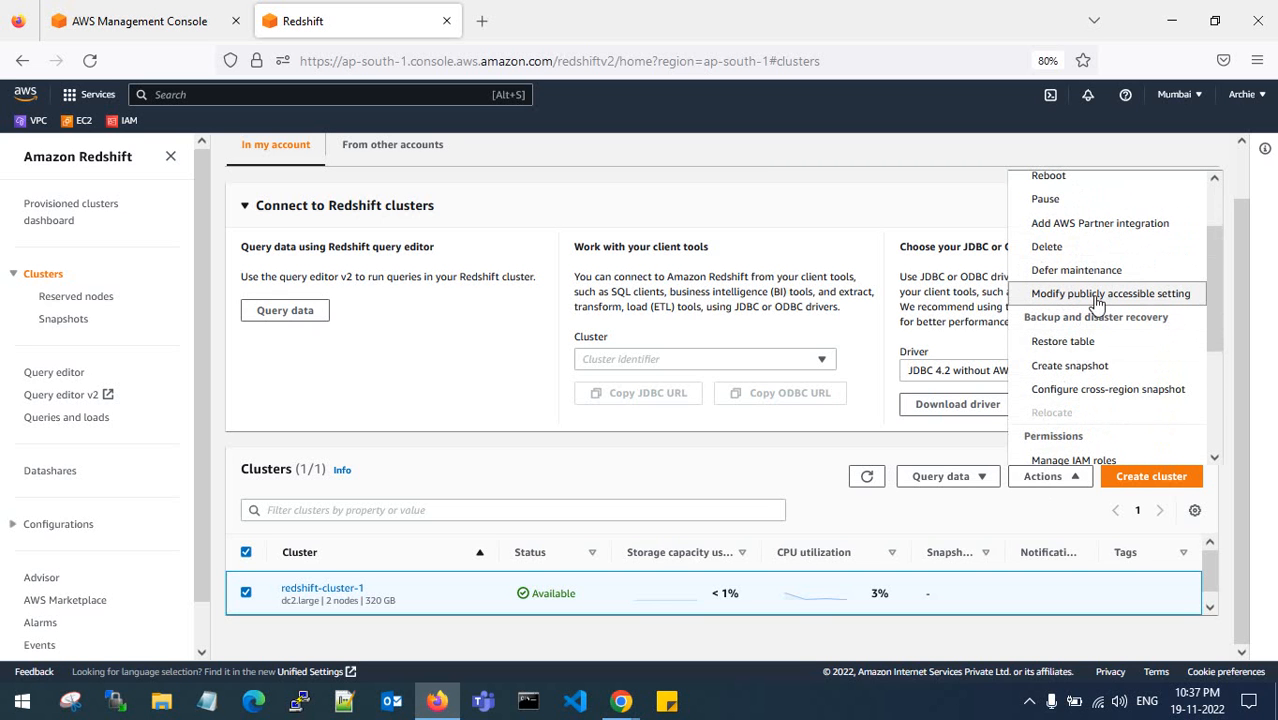
scroll(1097, 302, down, 2)
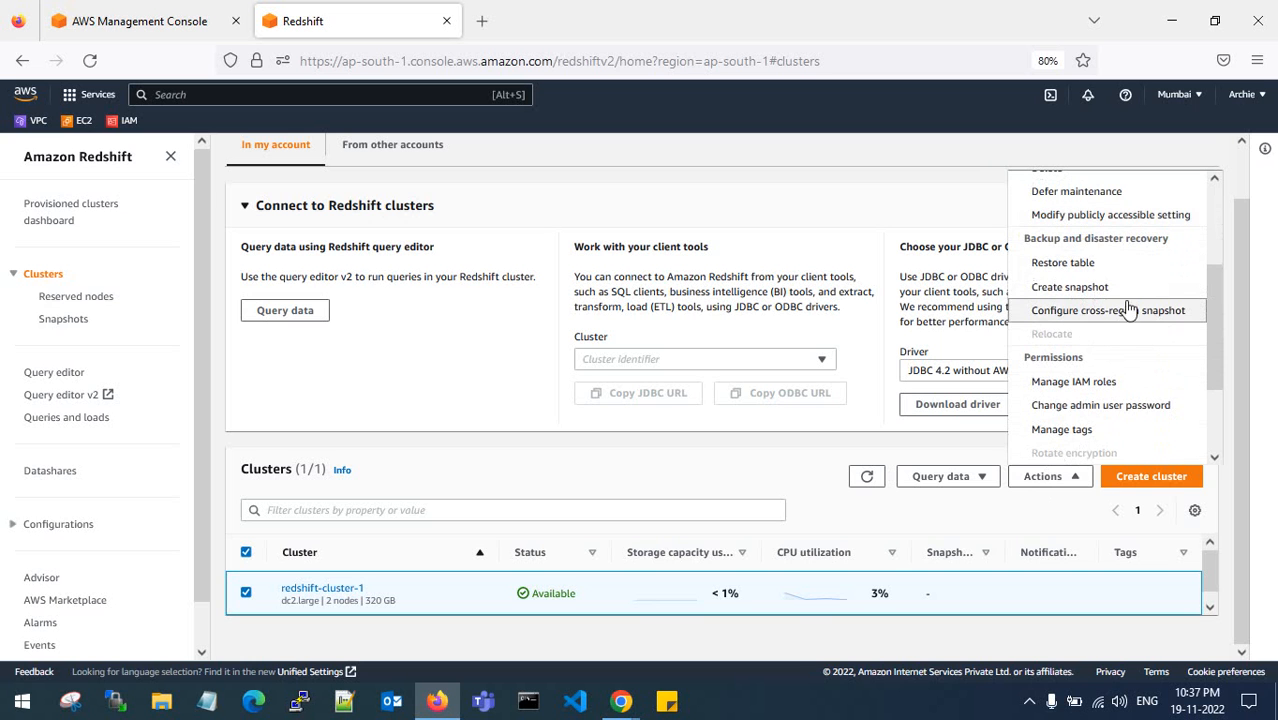
scroll(1100, 310, down, 2)
click(1076, 243)
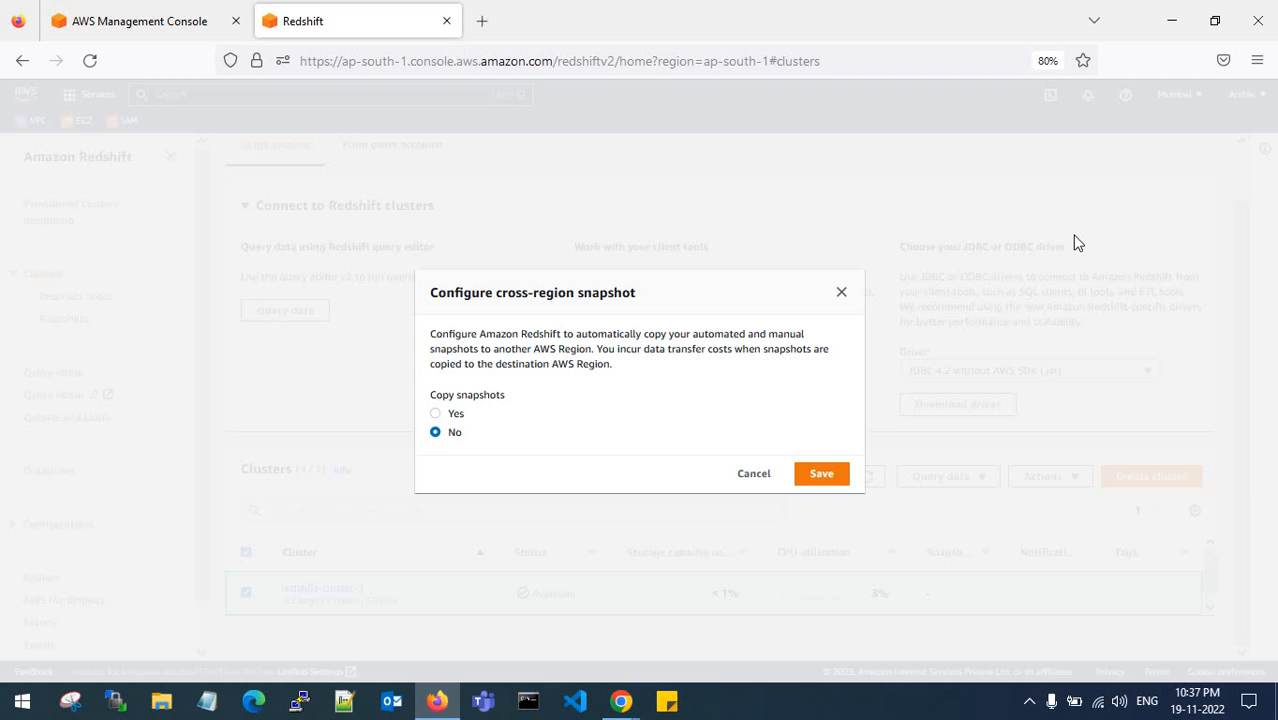
click(436, 413)
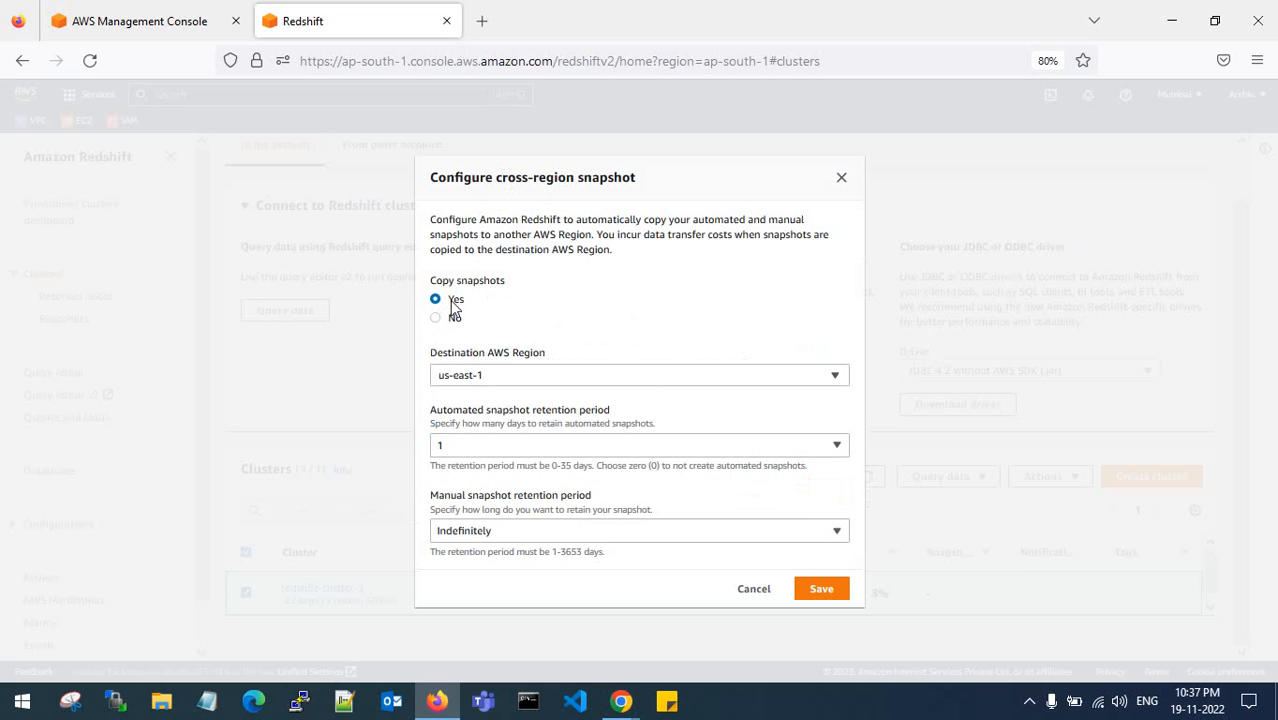
click(530, 377)
scroll(539, 460, down, 3)
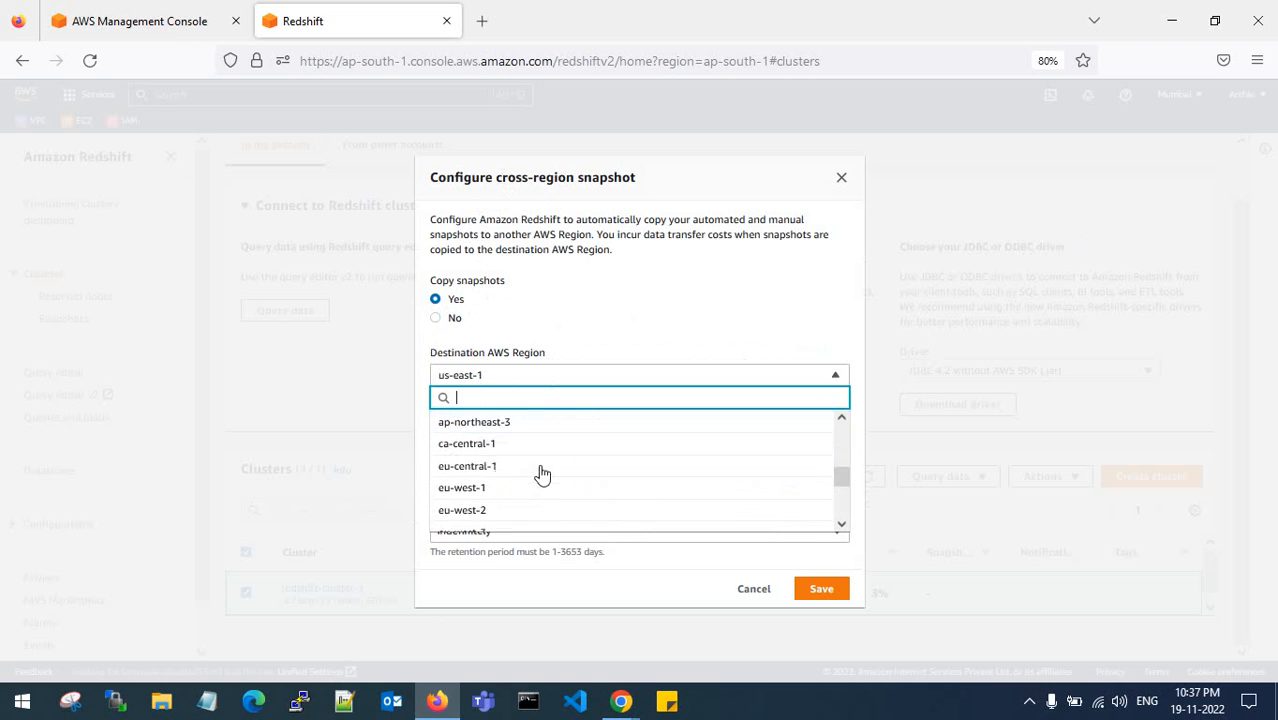
scroll(541, 472, up, 2)
scroll(541, 472, up, 1)
click(570, 340)
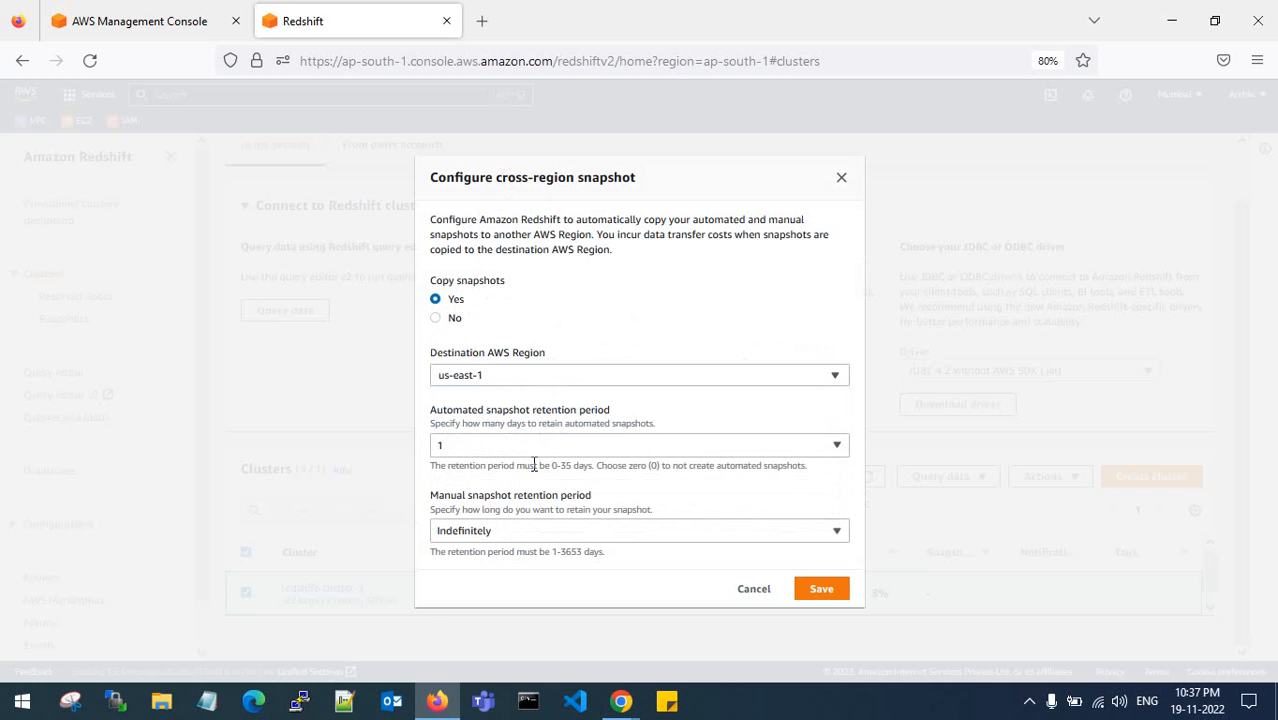
click(751, 592)
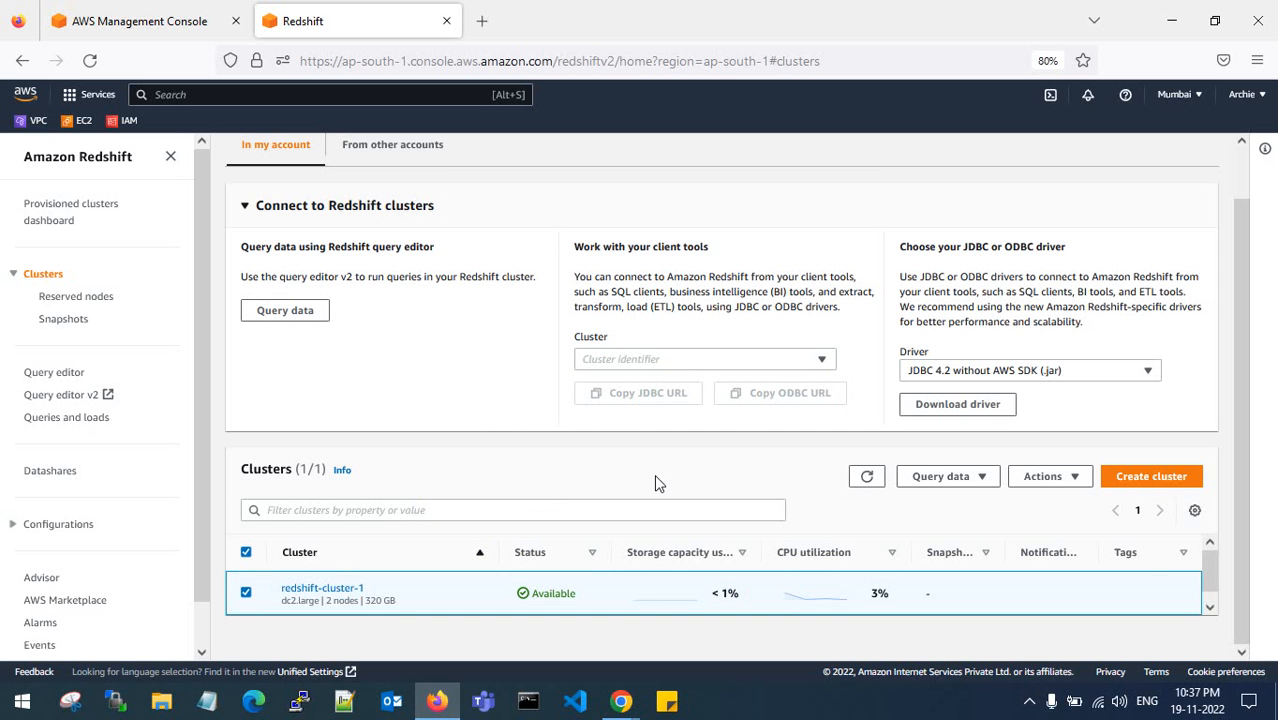
- Open redshift-cluster-1 in Redshift query editor v2
click(935, 477)
click(949, 500)
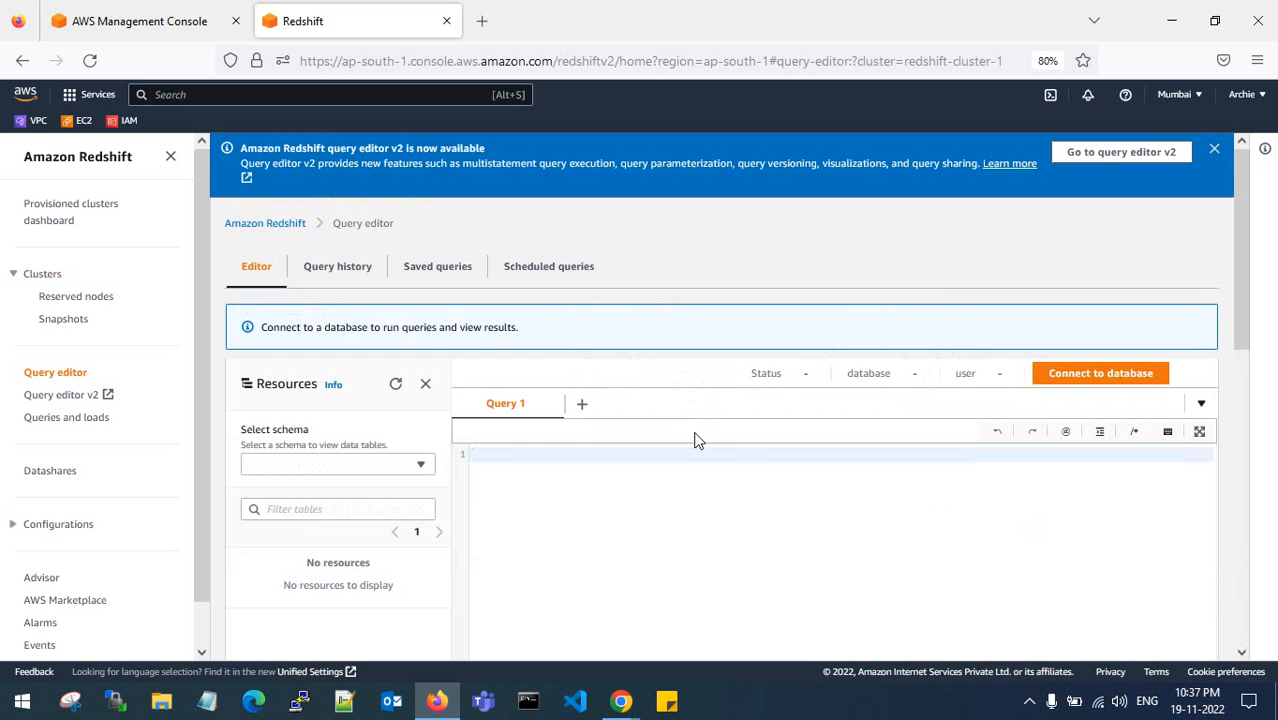
click(1106, 153)
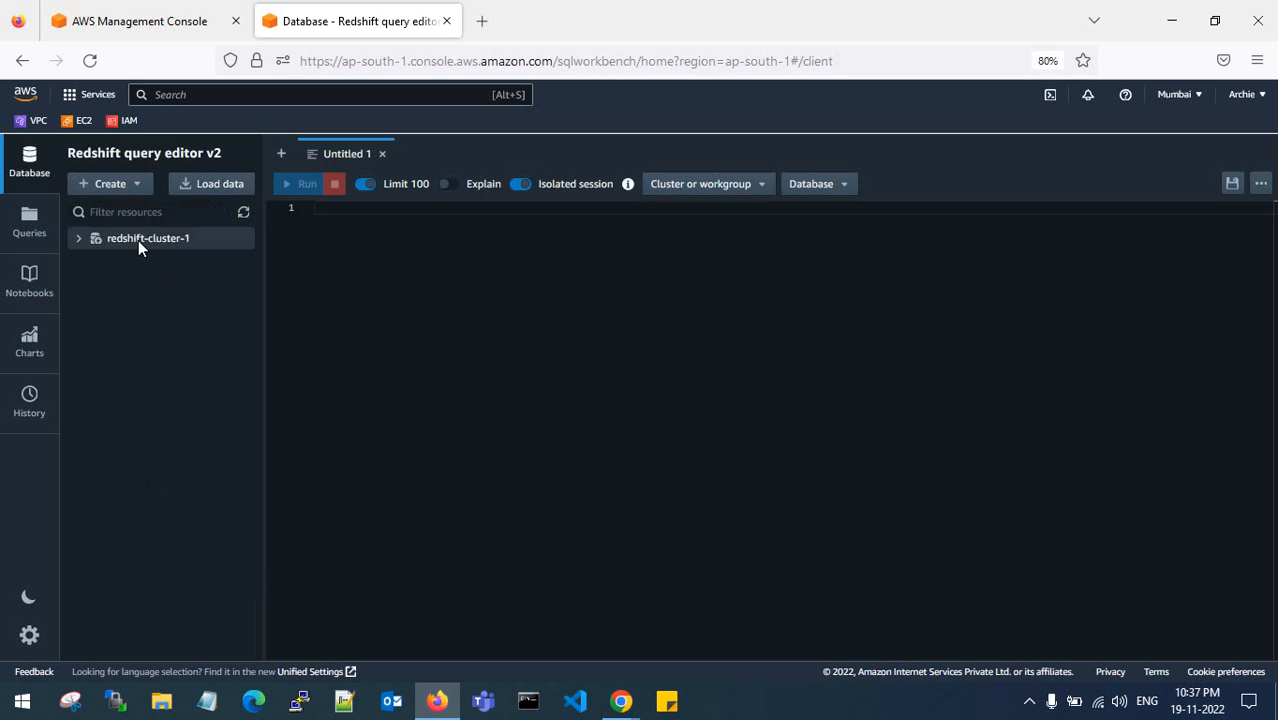
- Edit the connection to use database user name and password, entering the password and connecting
right_click(138, 240)
click(178, 258)
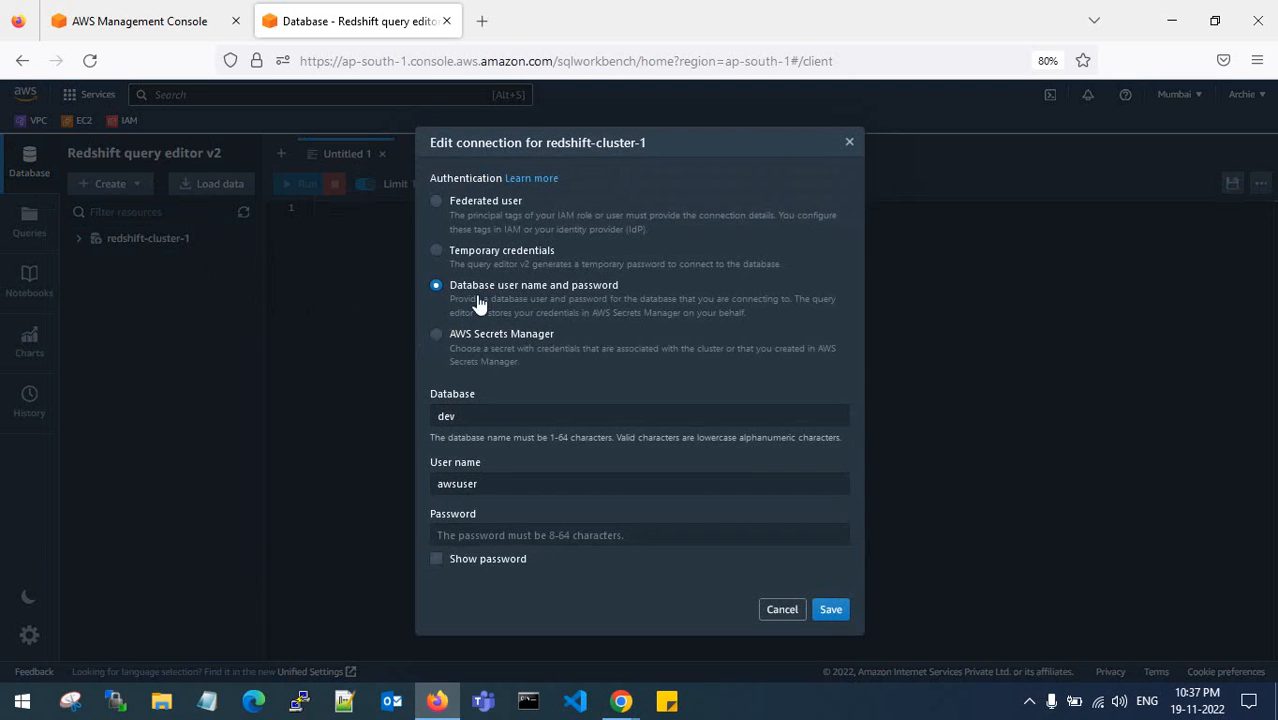
click(463, 536)
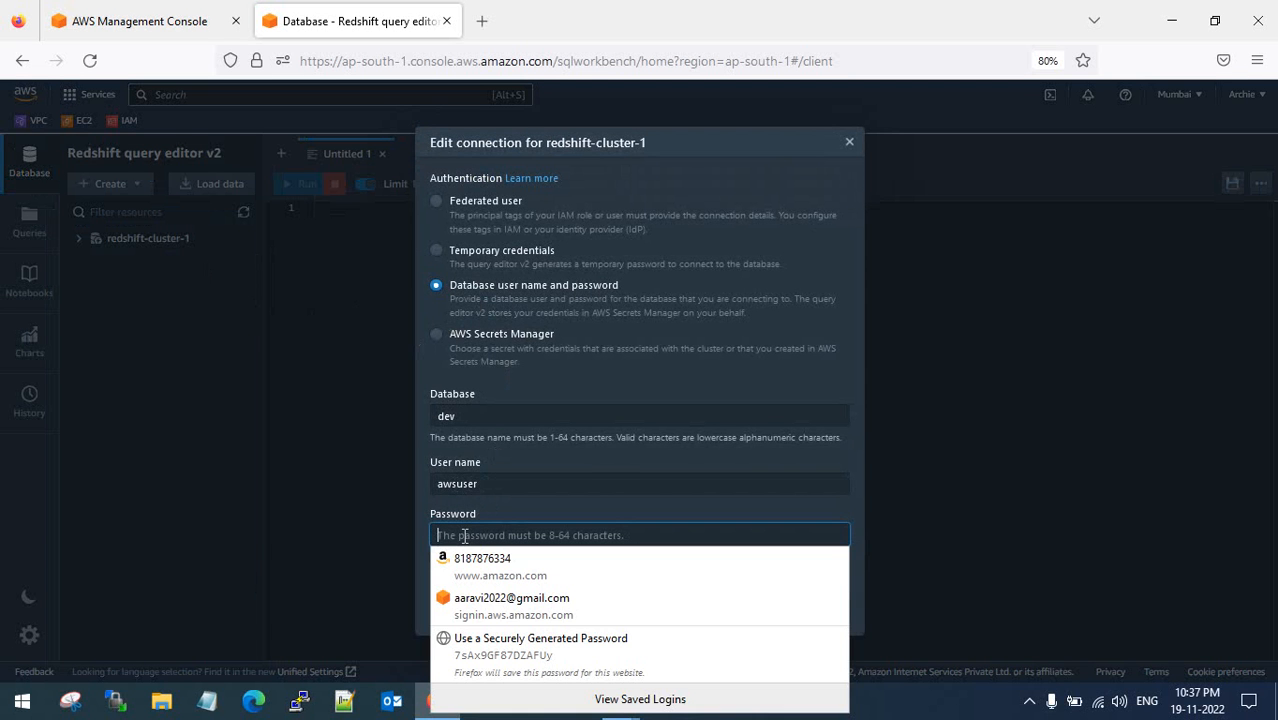
text(A)
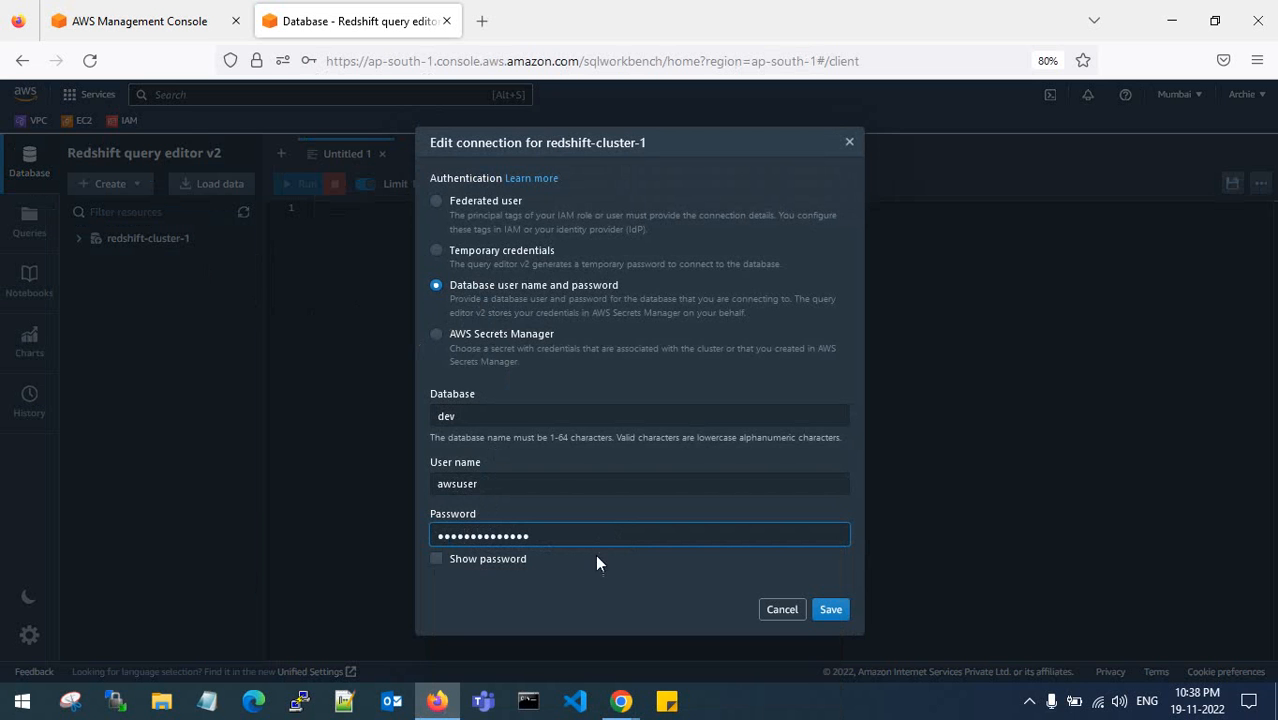
click(829, 610)
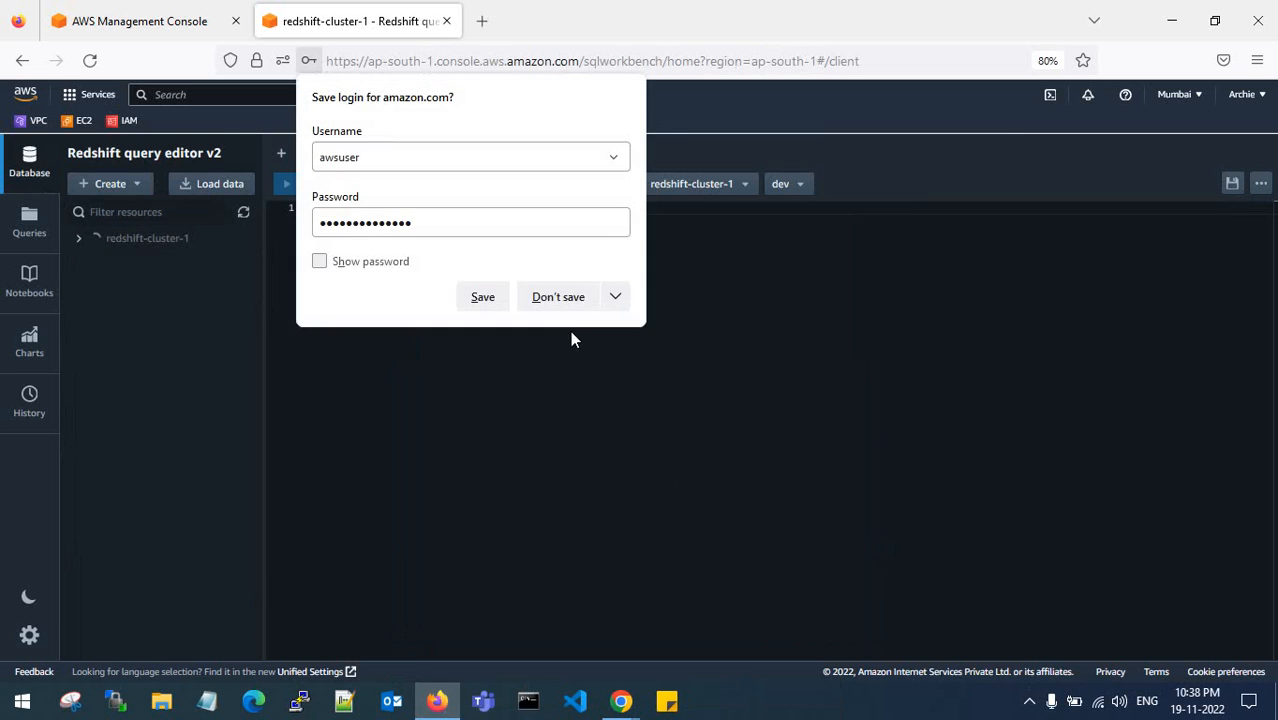
click(570, 303)
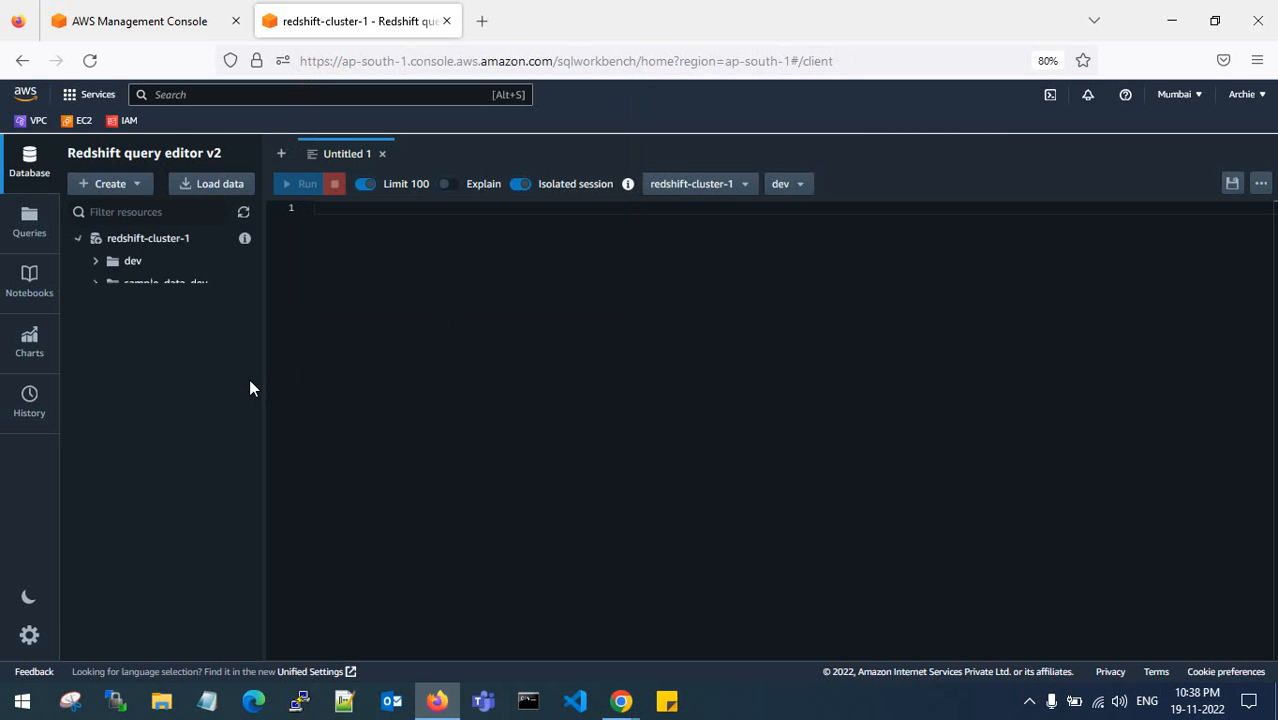
- Browse dev > public > Tables and run SELECT * on category, returning 11 rows
click(95, 261)
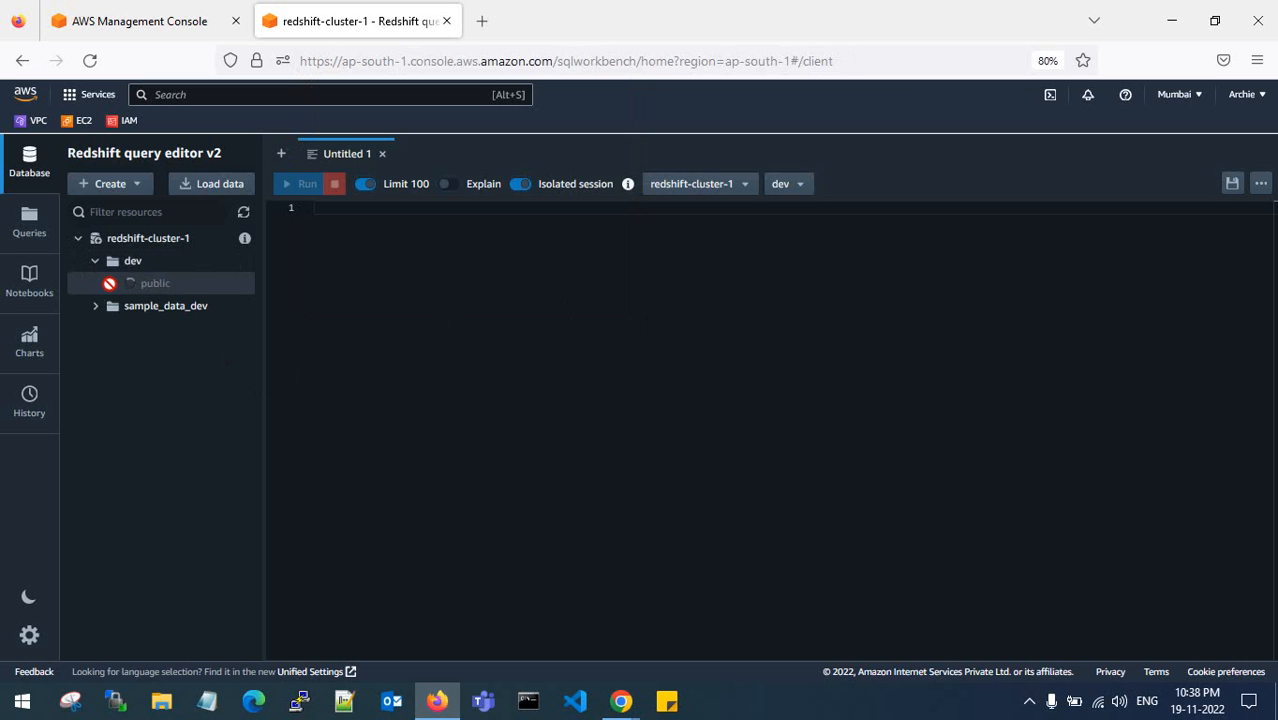
click(174, 310)
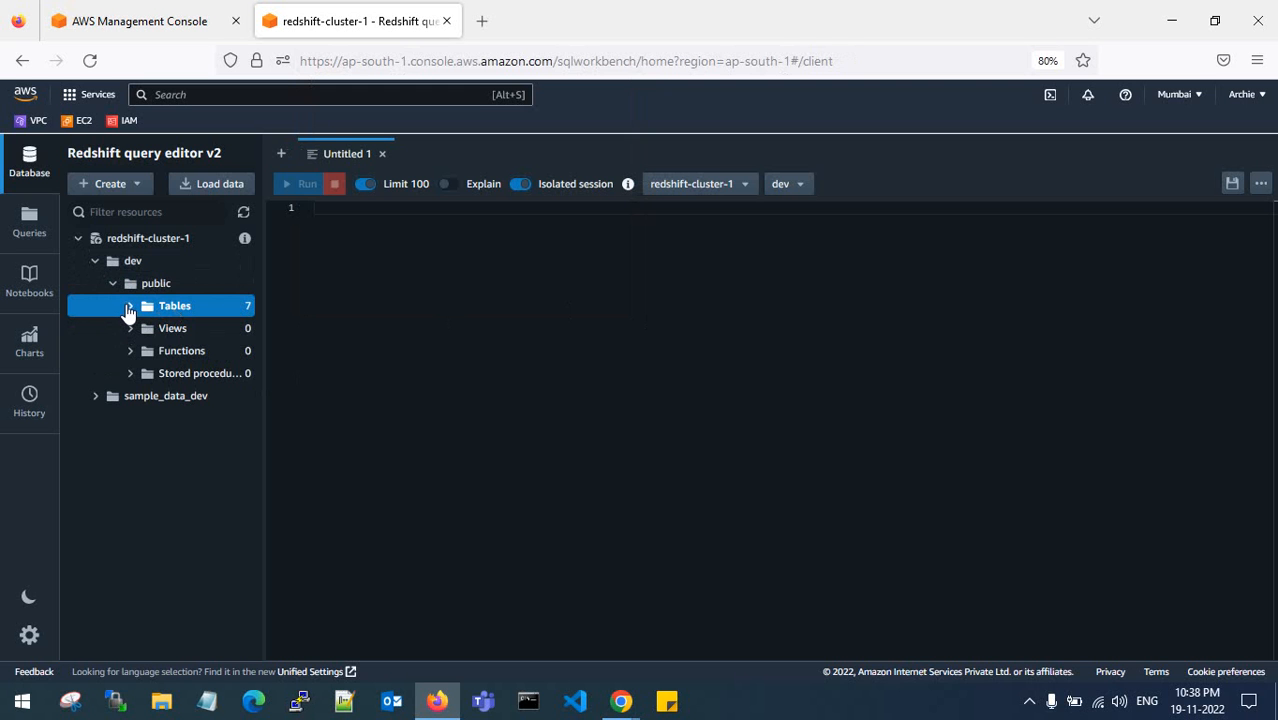
click(130, 308)
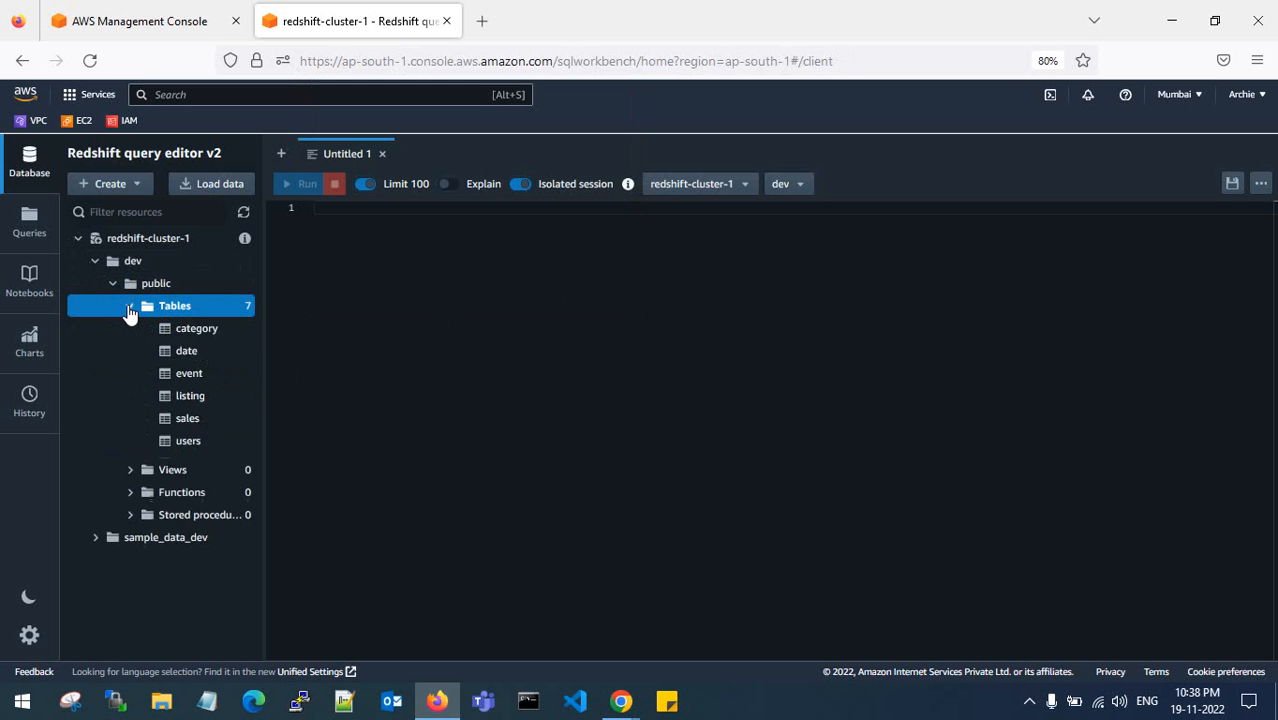
click(194, 328)
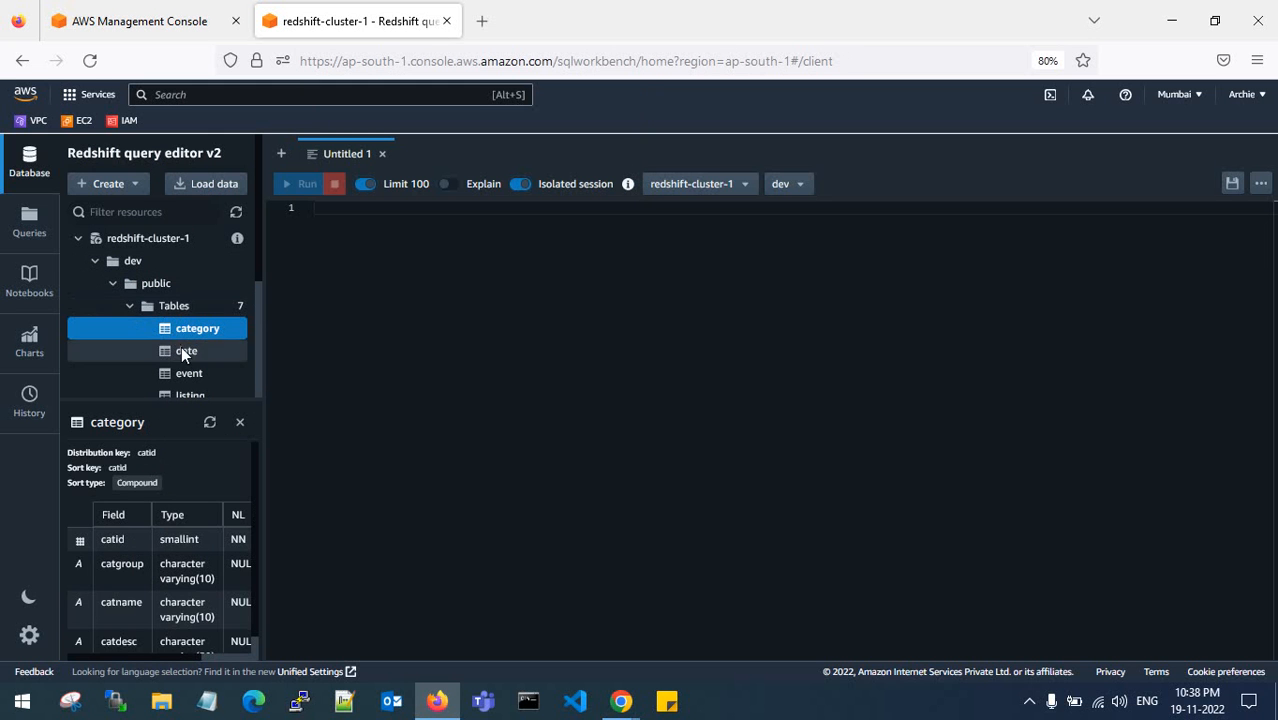
click(182, 350)
double_click(189, 328)
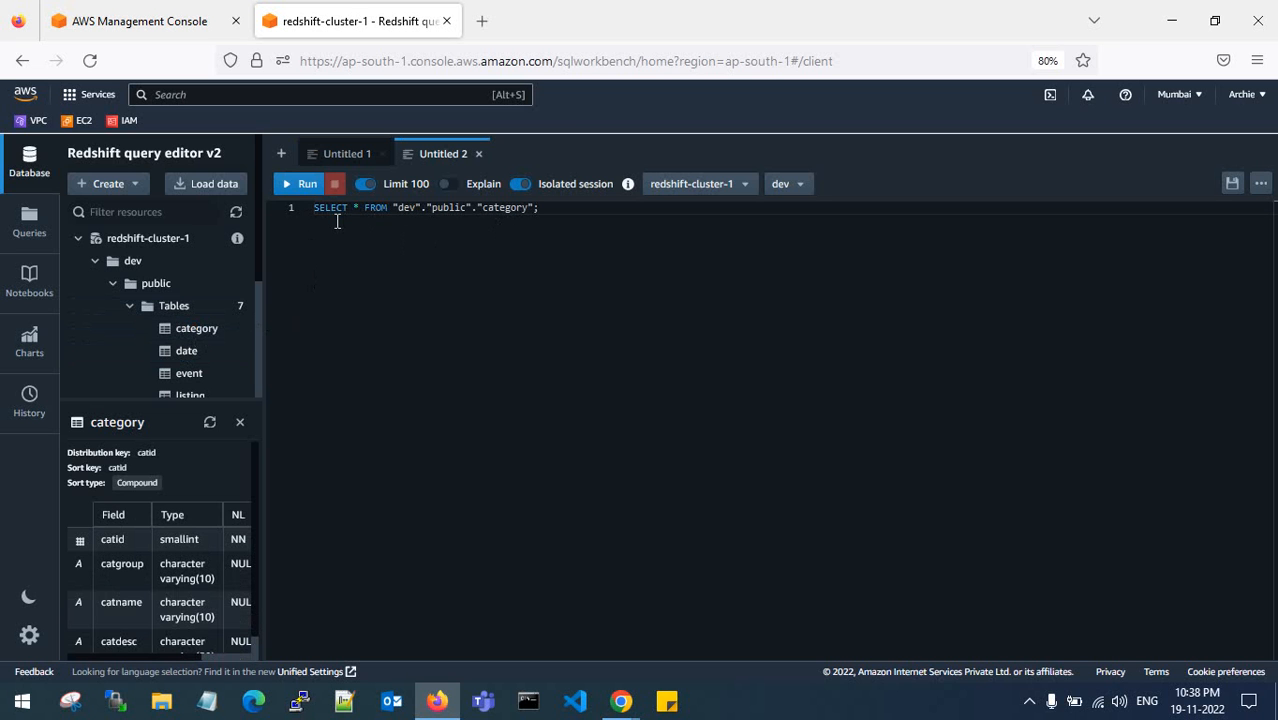
click(291, 192)
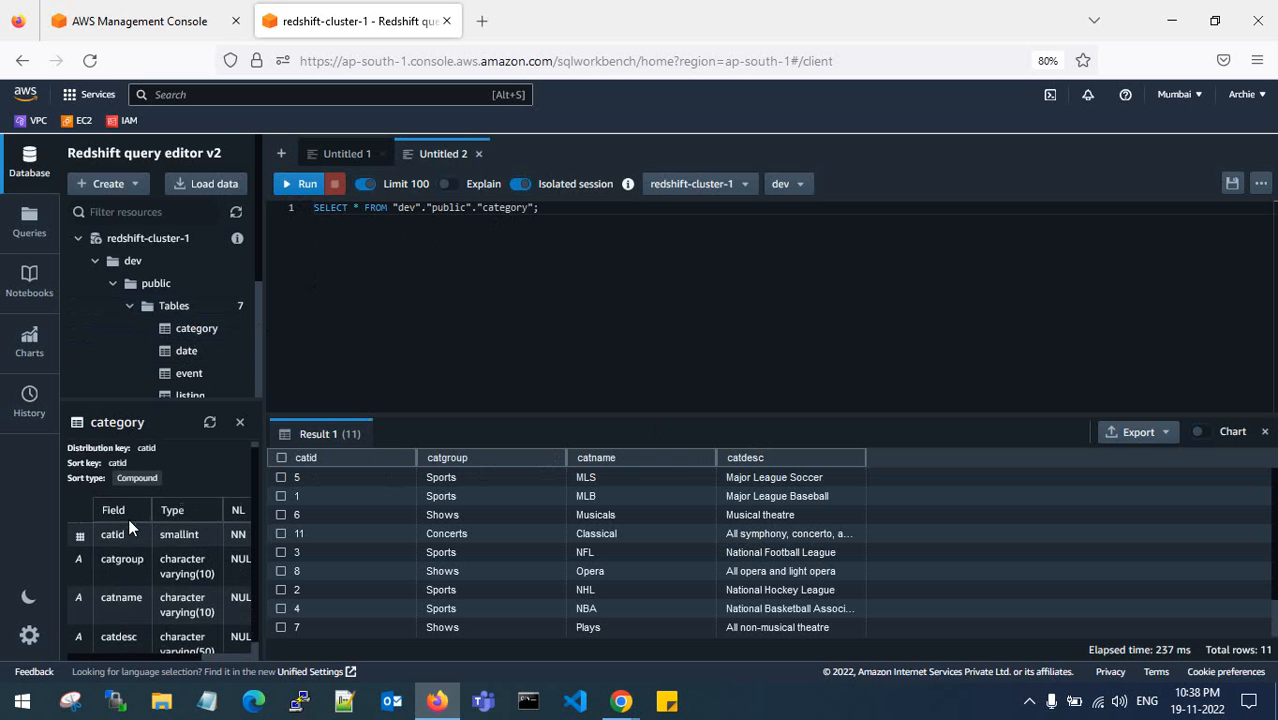
scroll(128, 518, down, 1)
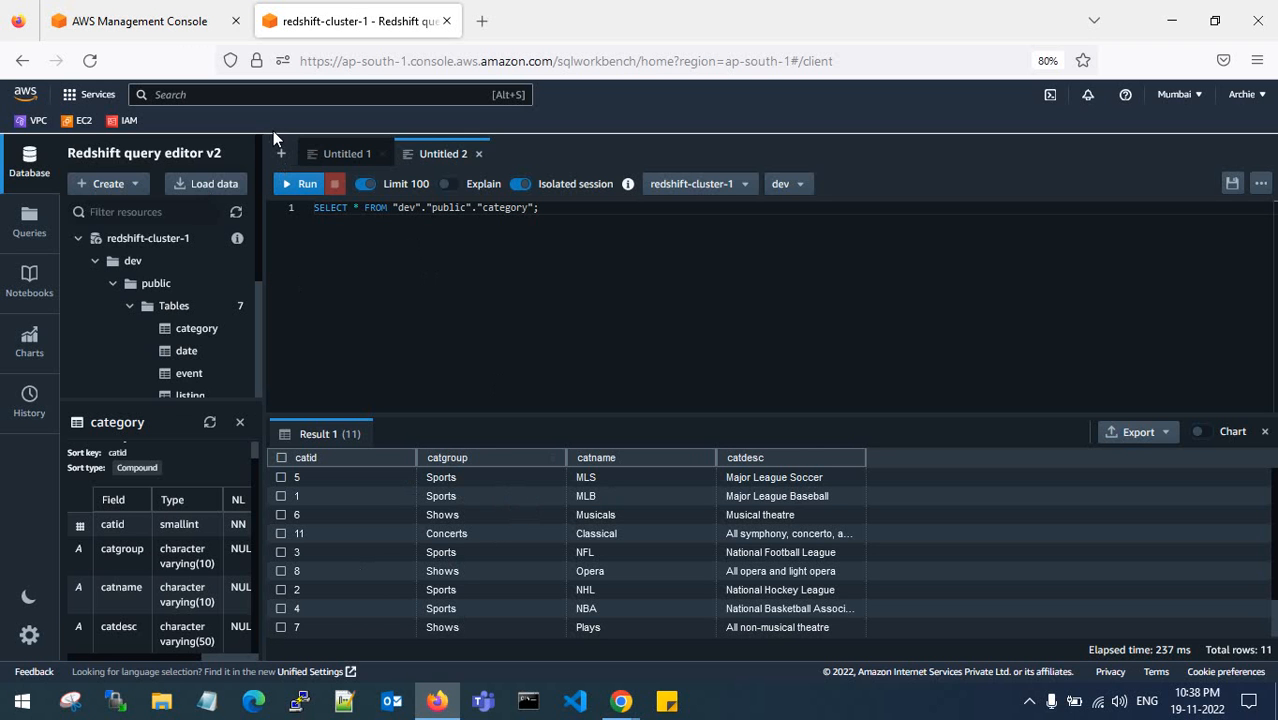
- Navigate back through the Redshift console to the Clusters > Snapshots page
click(34, 61)
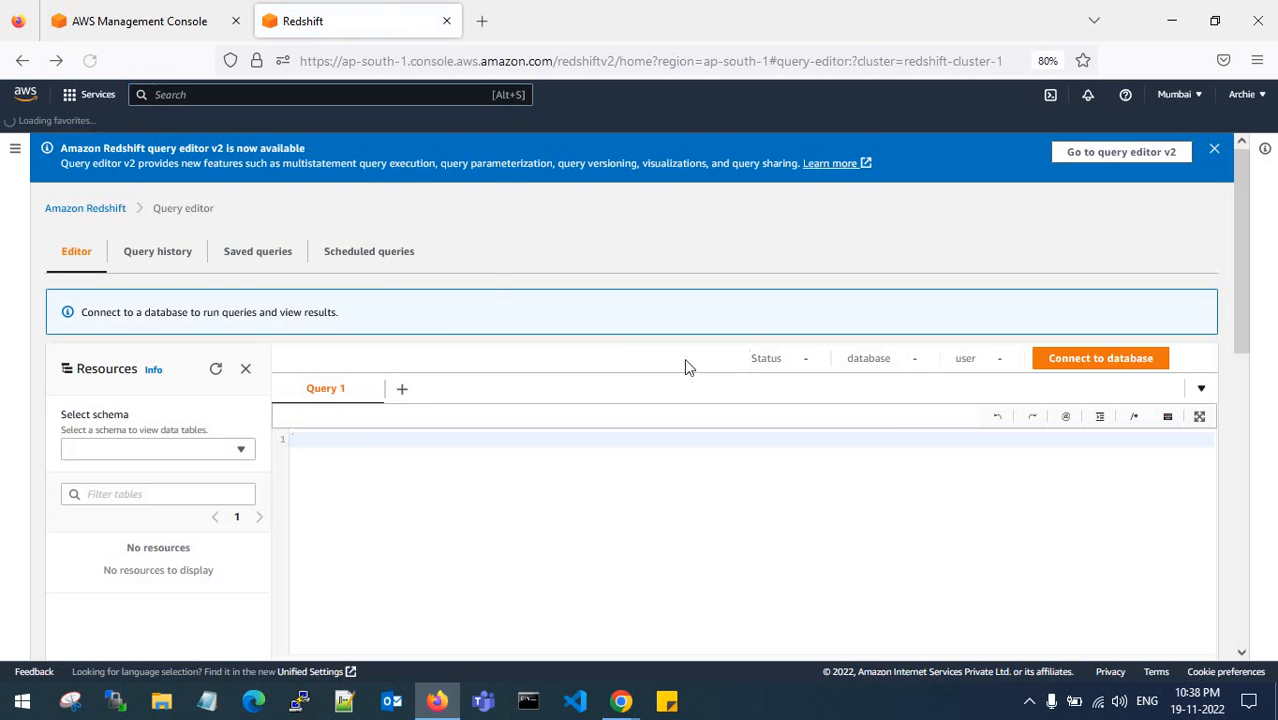
click(62, 210)
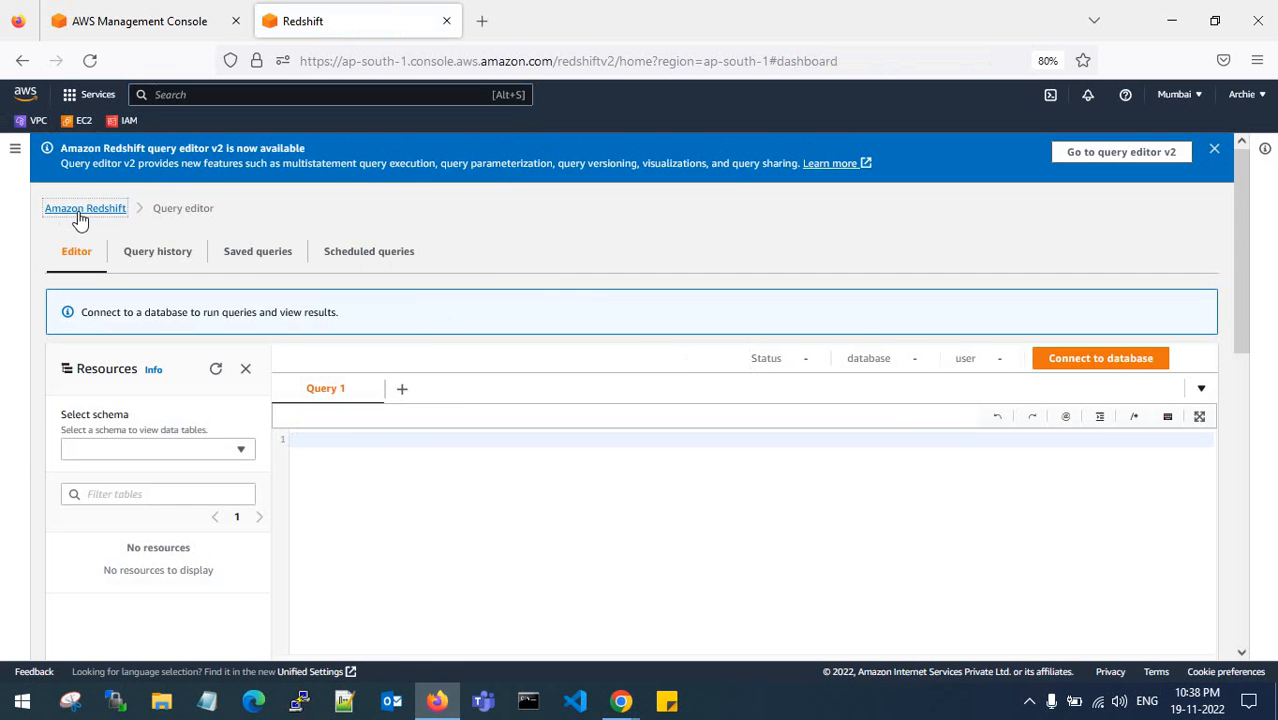
click(15, 148)
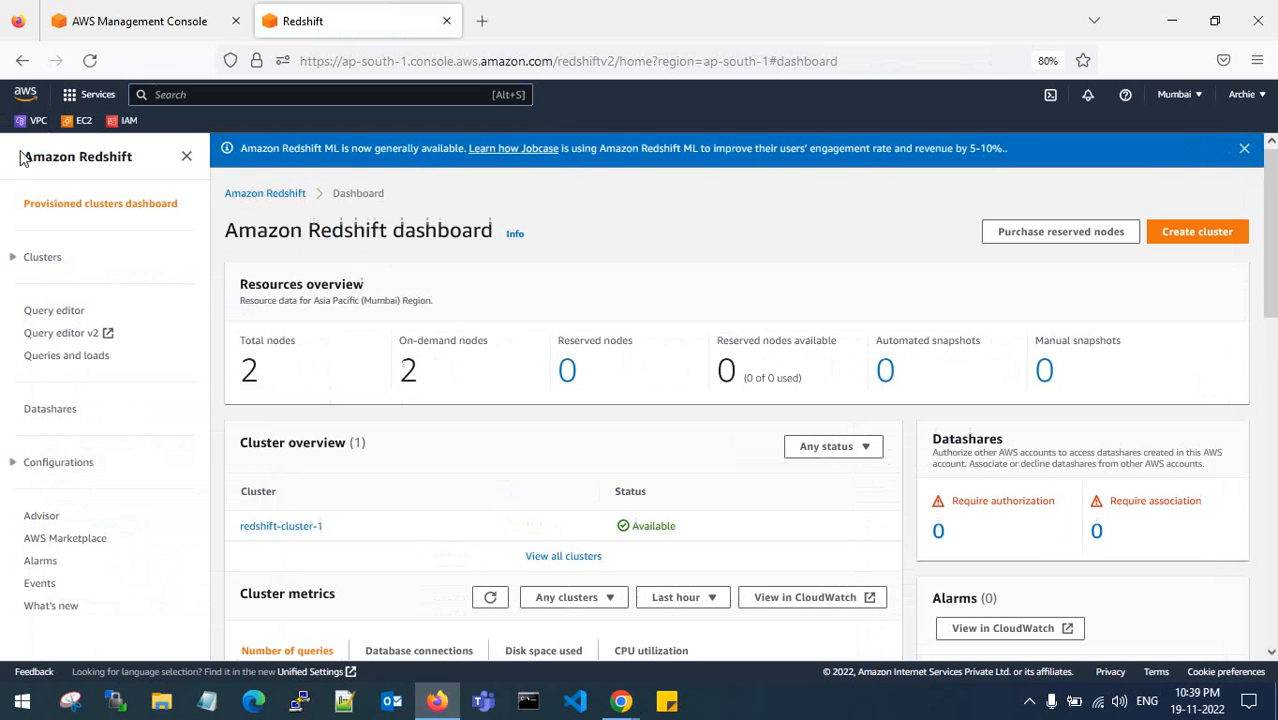
click(44, 257)
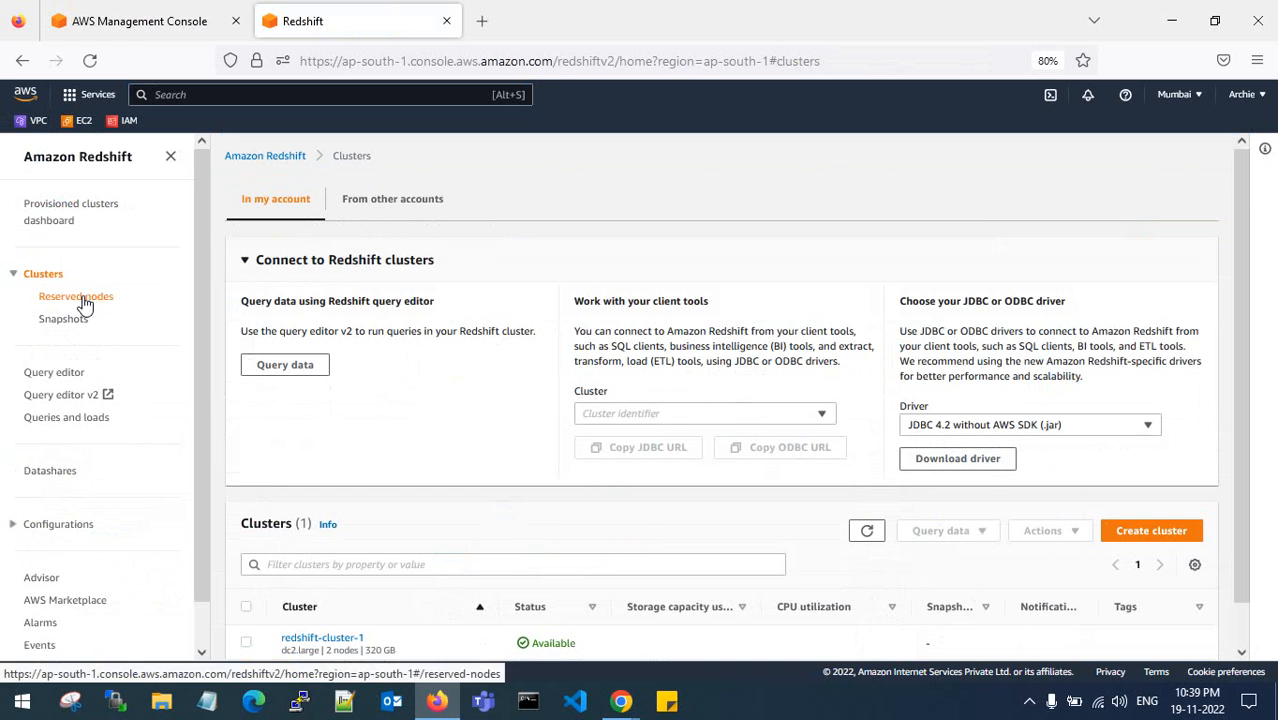
click(45, 293)
click(42, 274)
scroll(493, 406, down, 1)
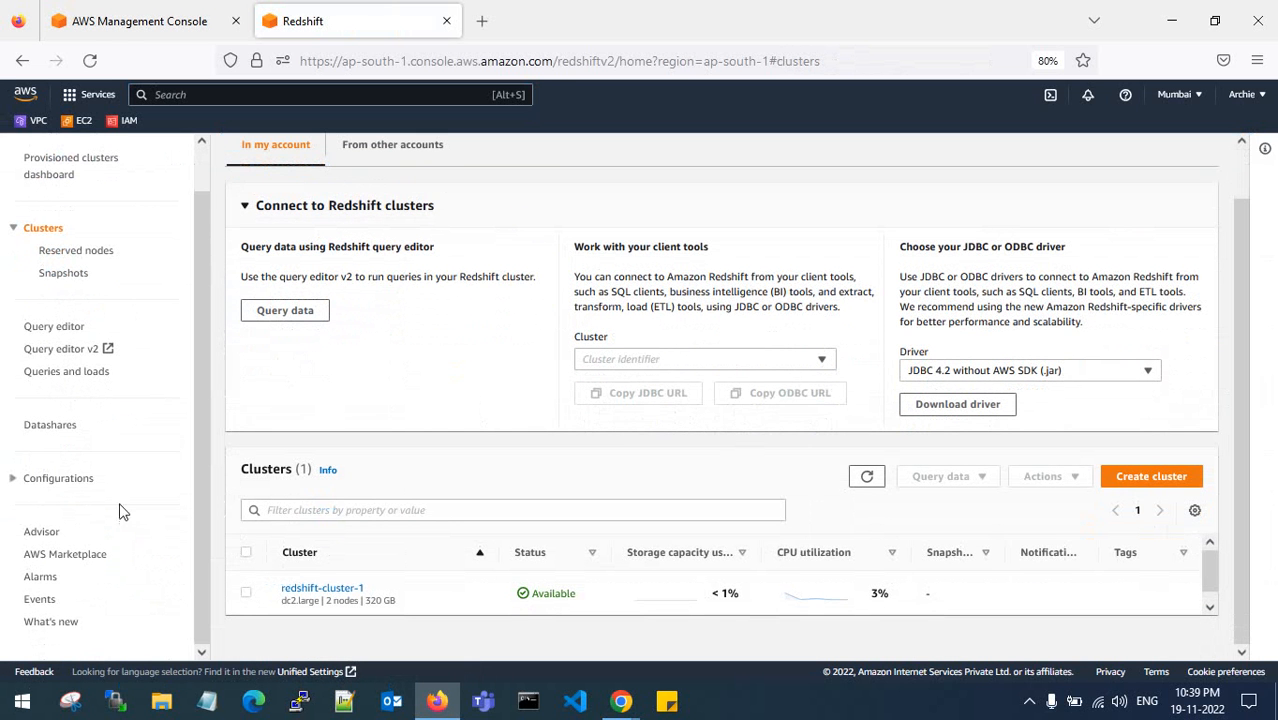
click(66, 277)
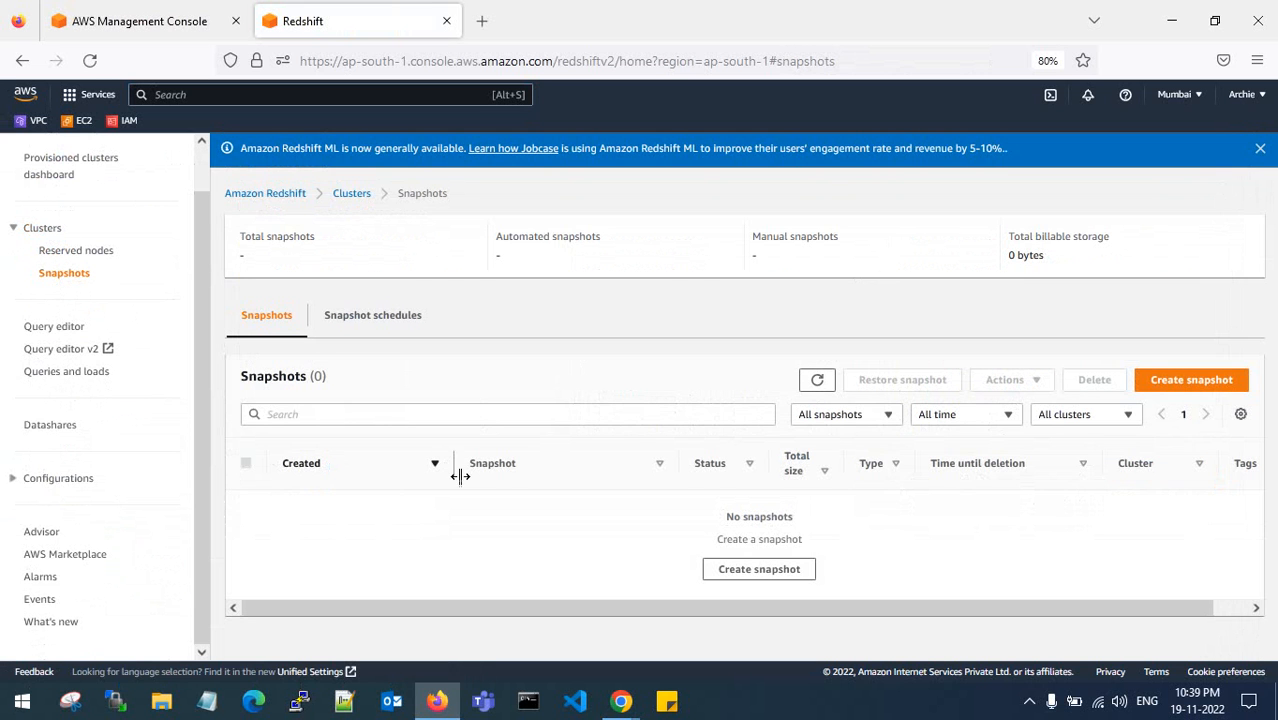
- Create a manual snapshot of redshift-cluster-1 with a 1-day retention period
click(1178, 377)
click(549, 332)
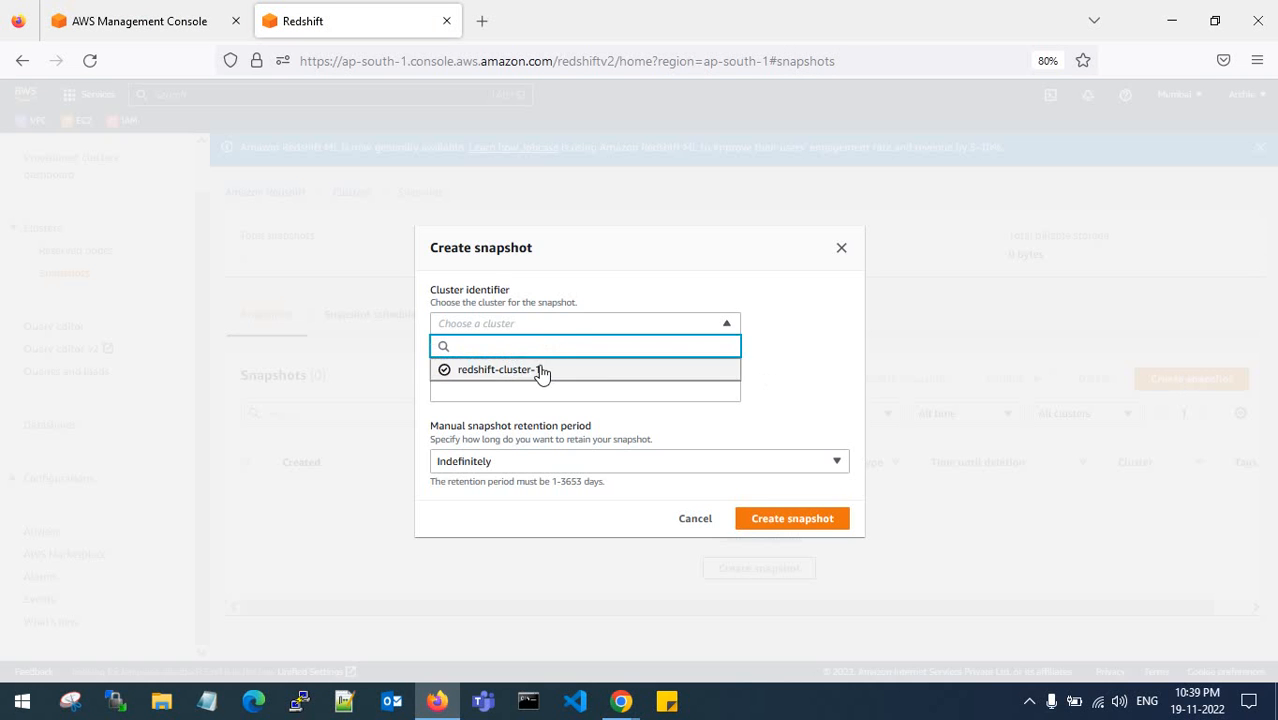
click(540, 370)
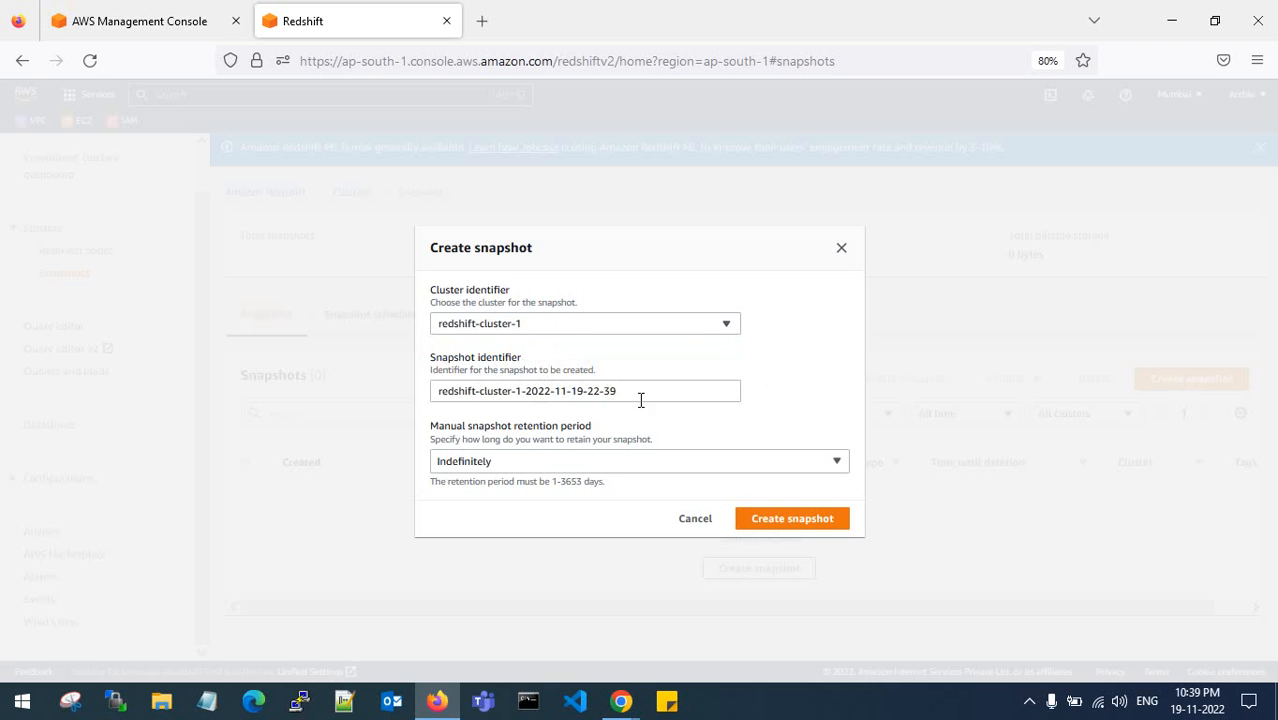
click(583, 457)
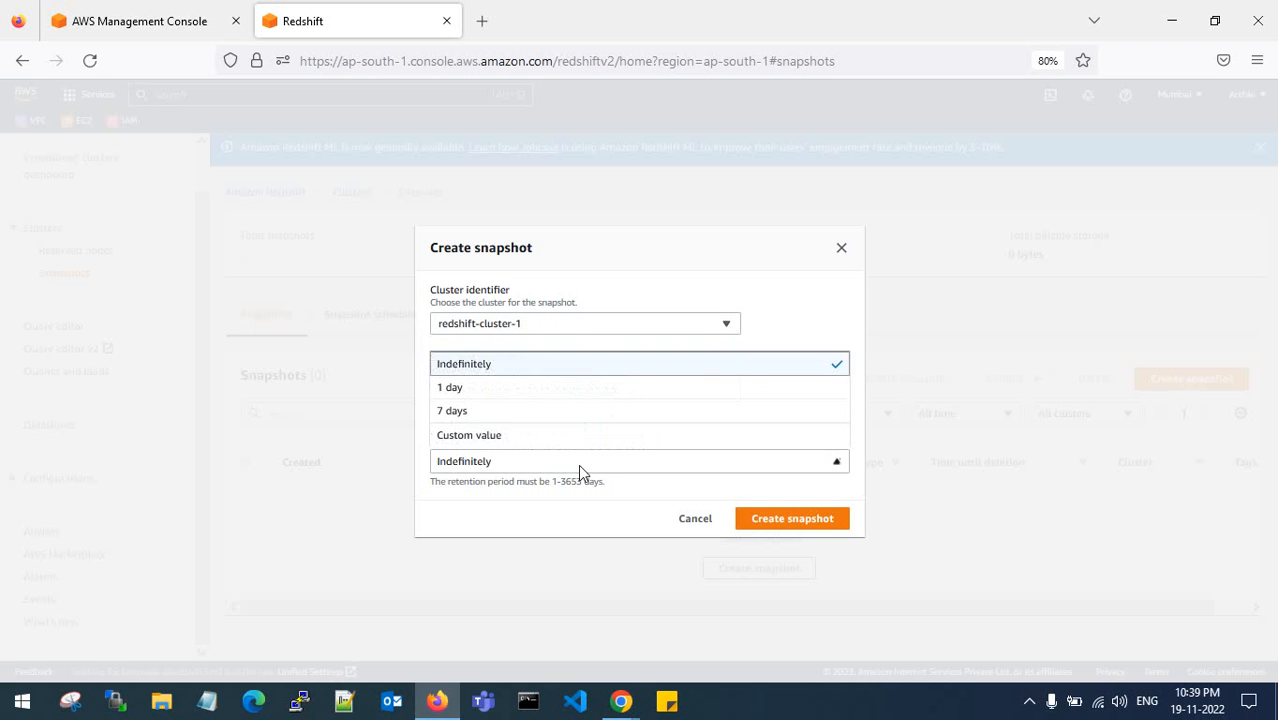
click(531, 397)
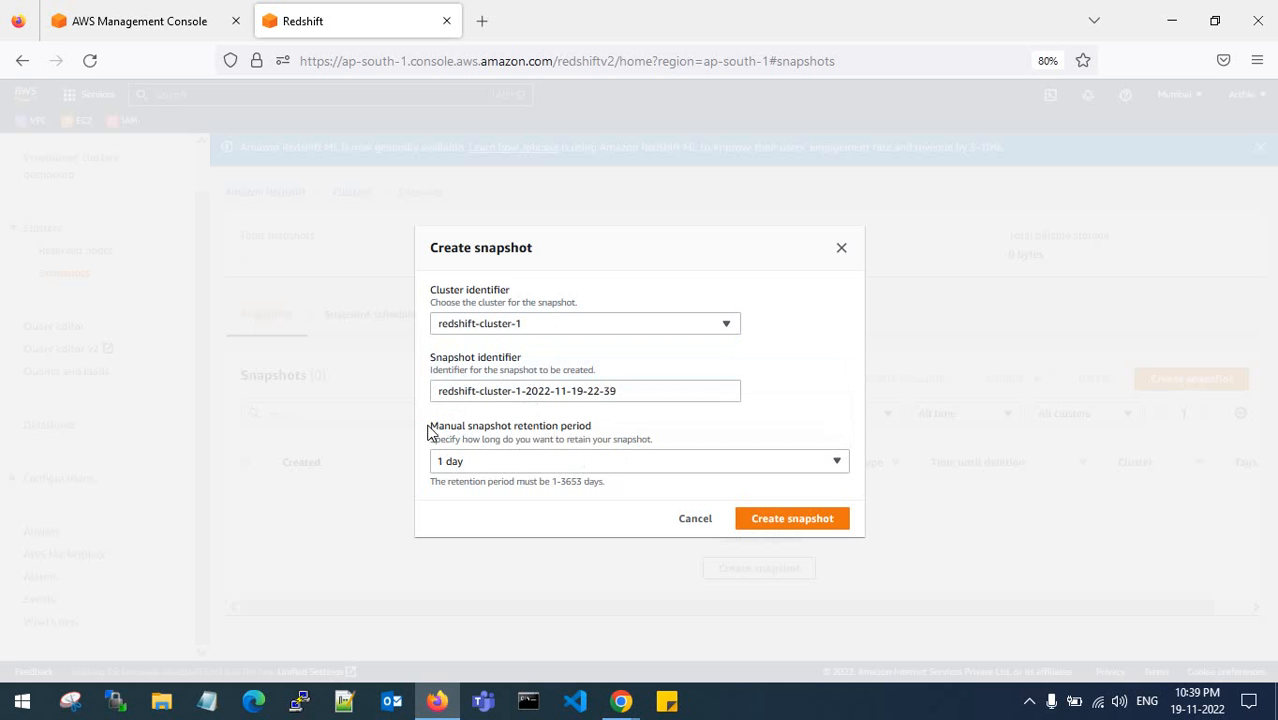
drag(430, 427, 599, 429)
click(603, 432)
click(782, 521)
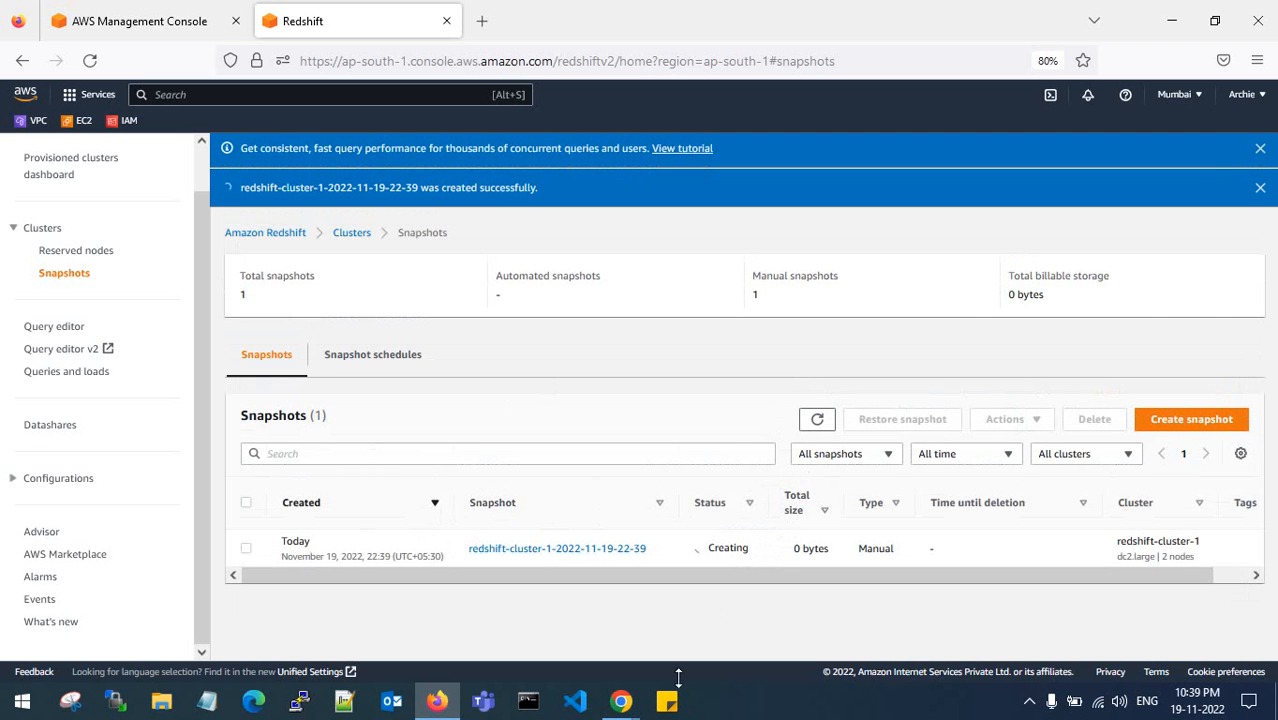
mouse_move(621, 701)
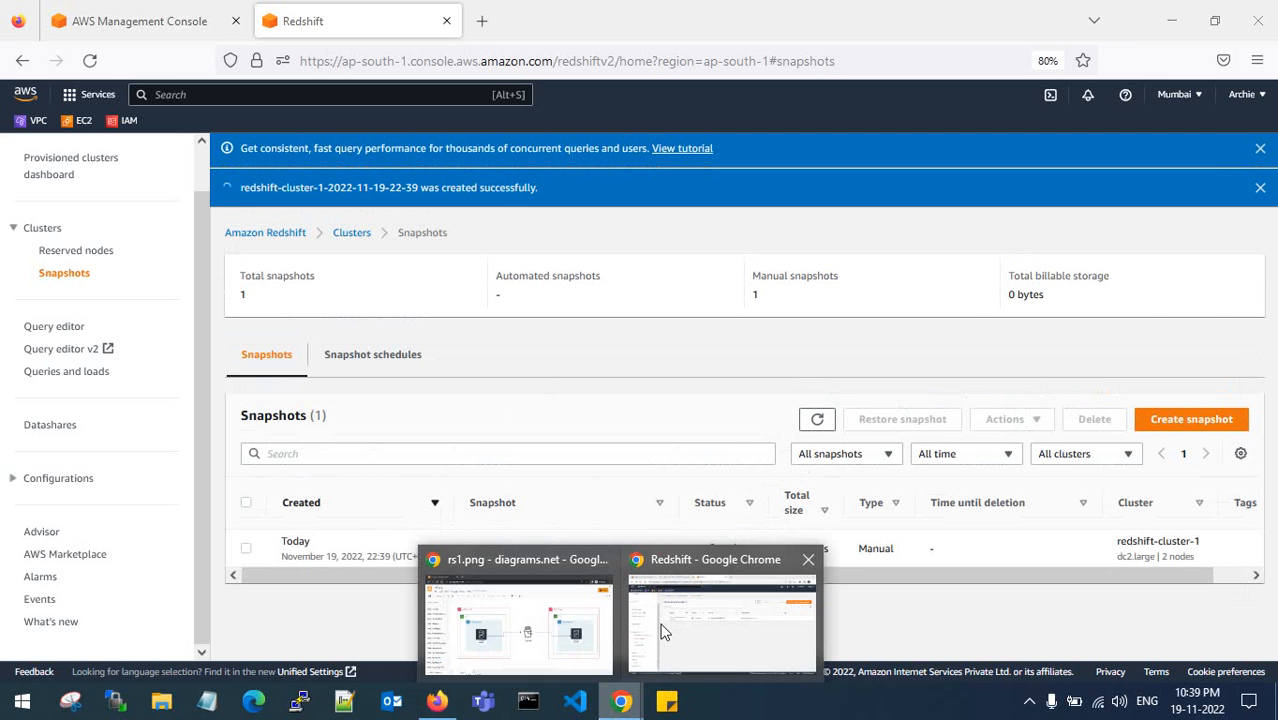
click(668, 641)
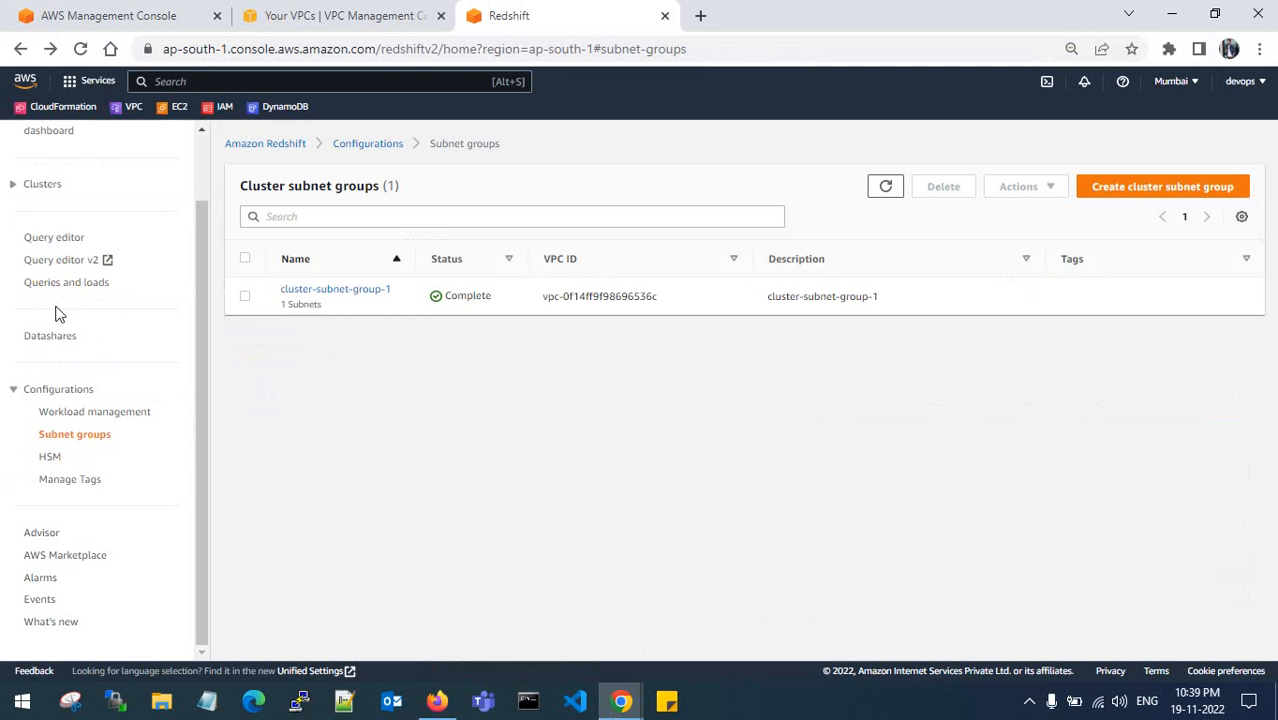
click(14, 185)
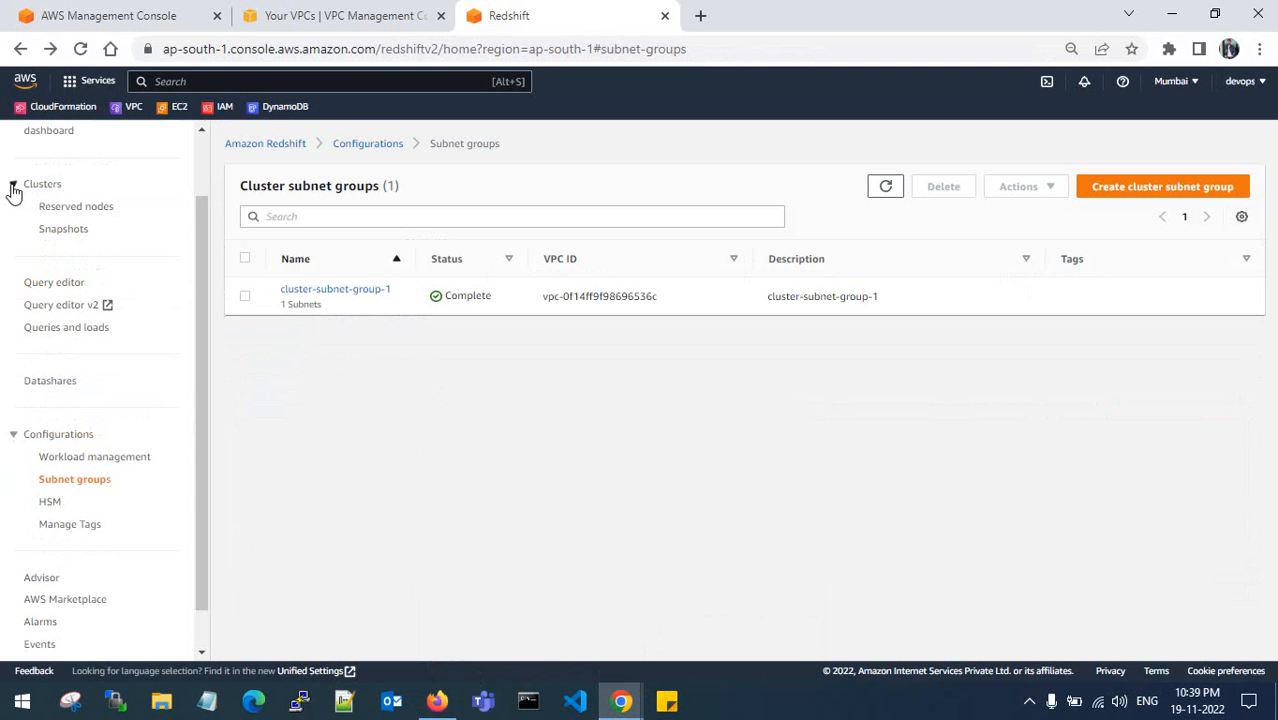
click(52, 230)
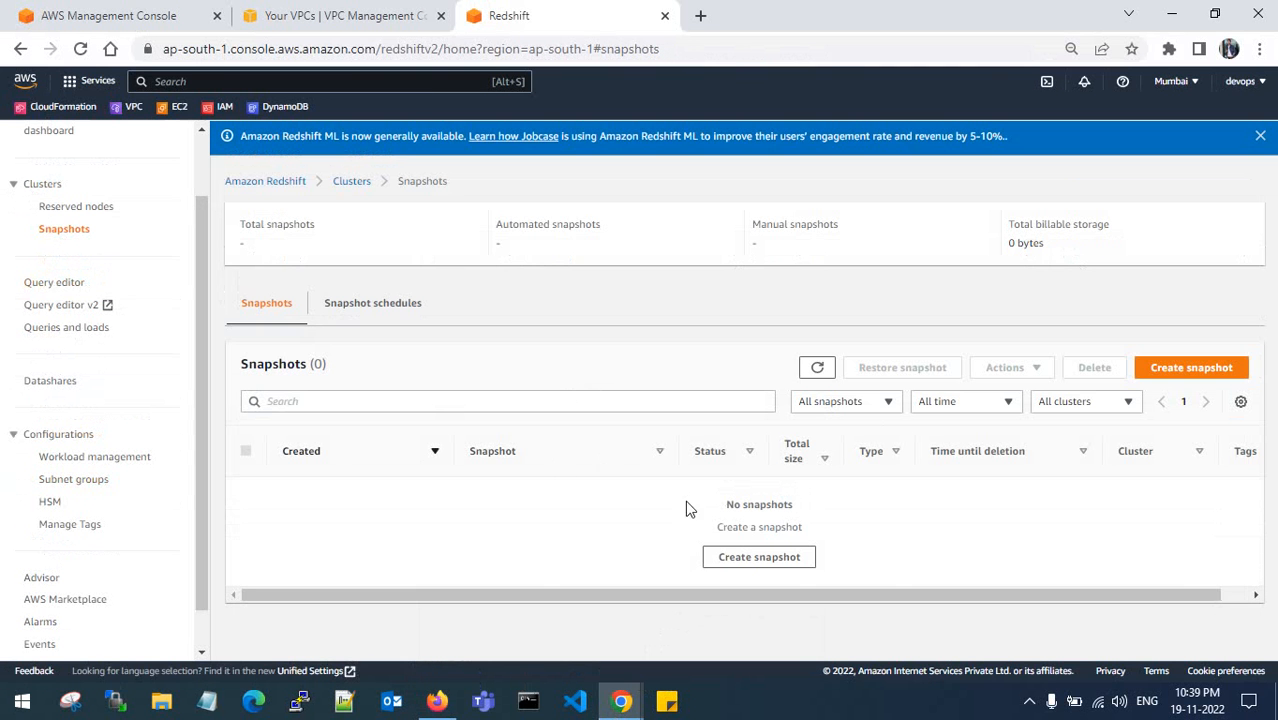
click(437, 700)
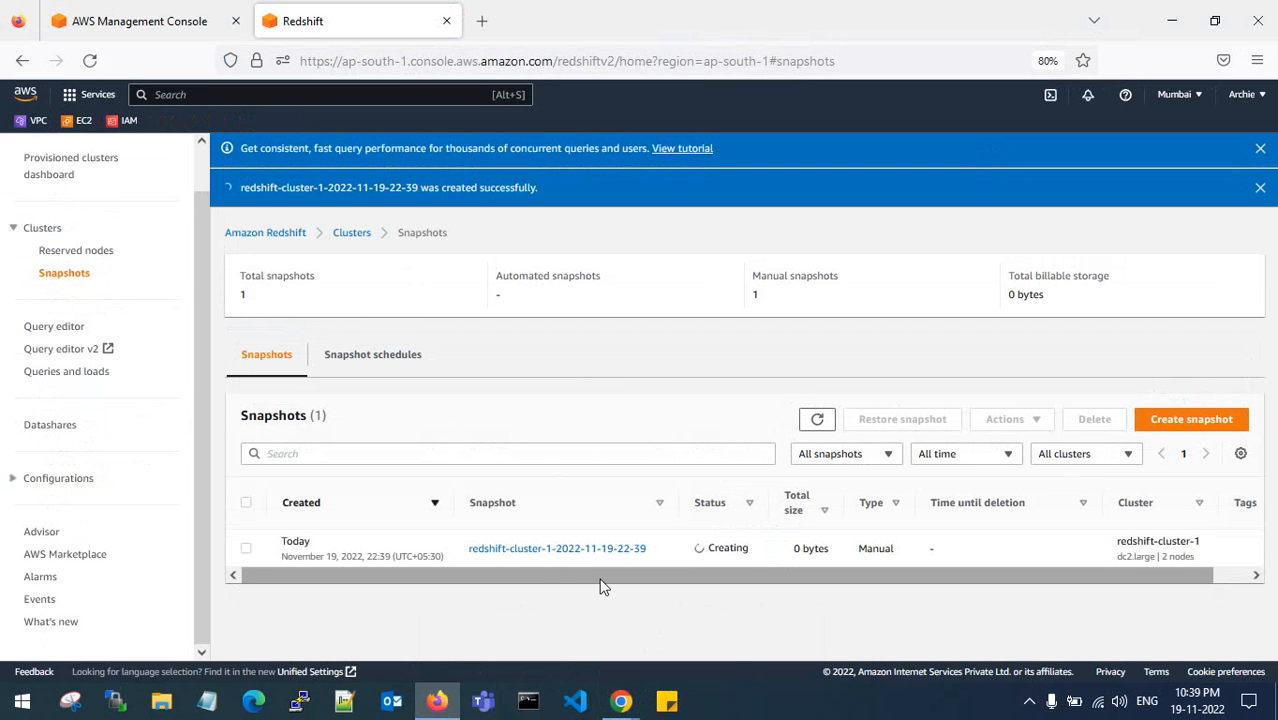
click(246, 548)
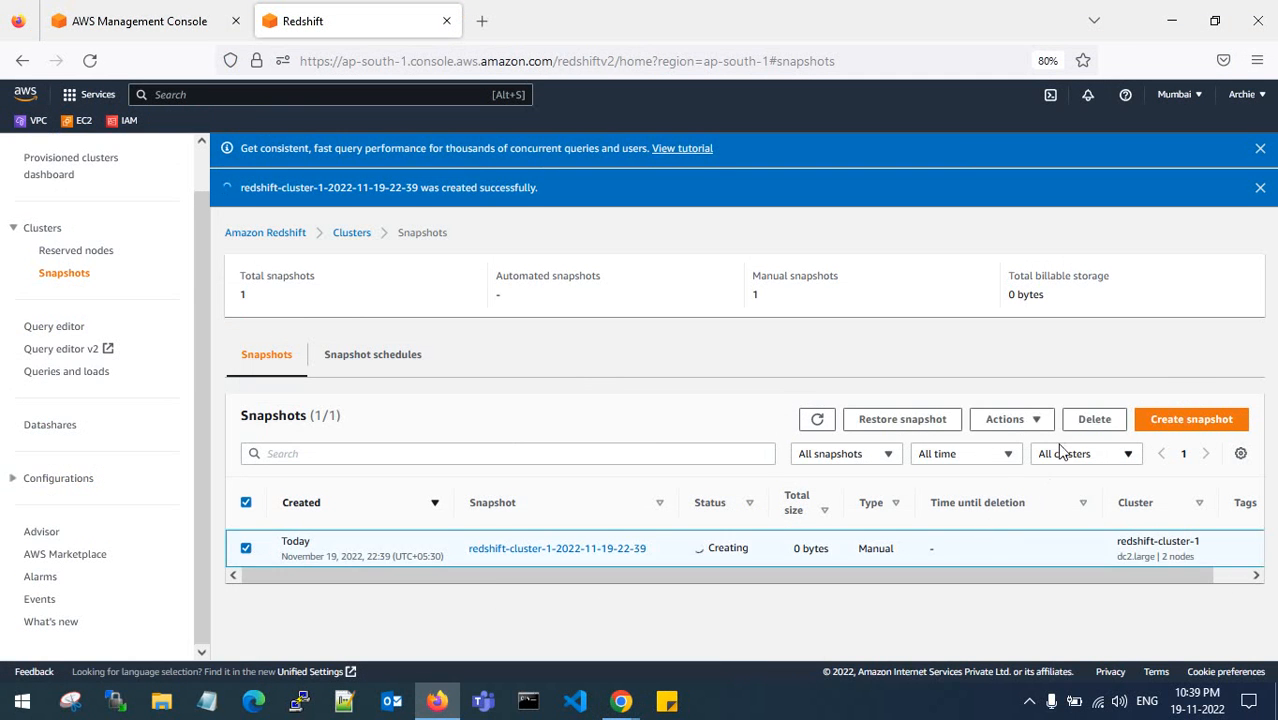
click(1008, 419)
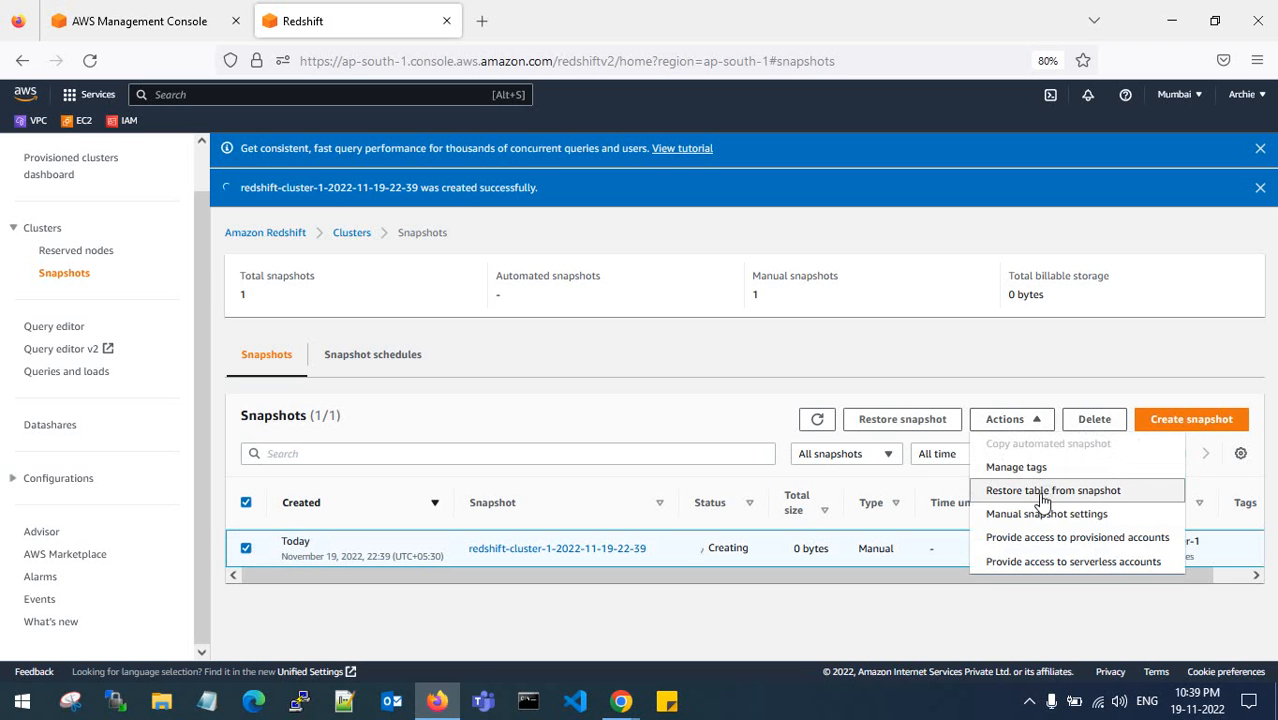
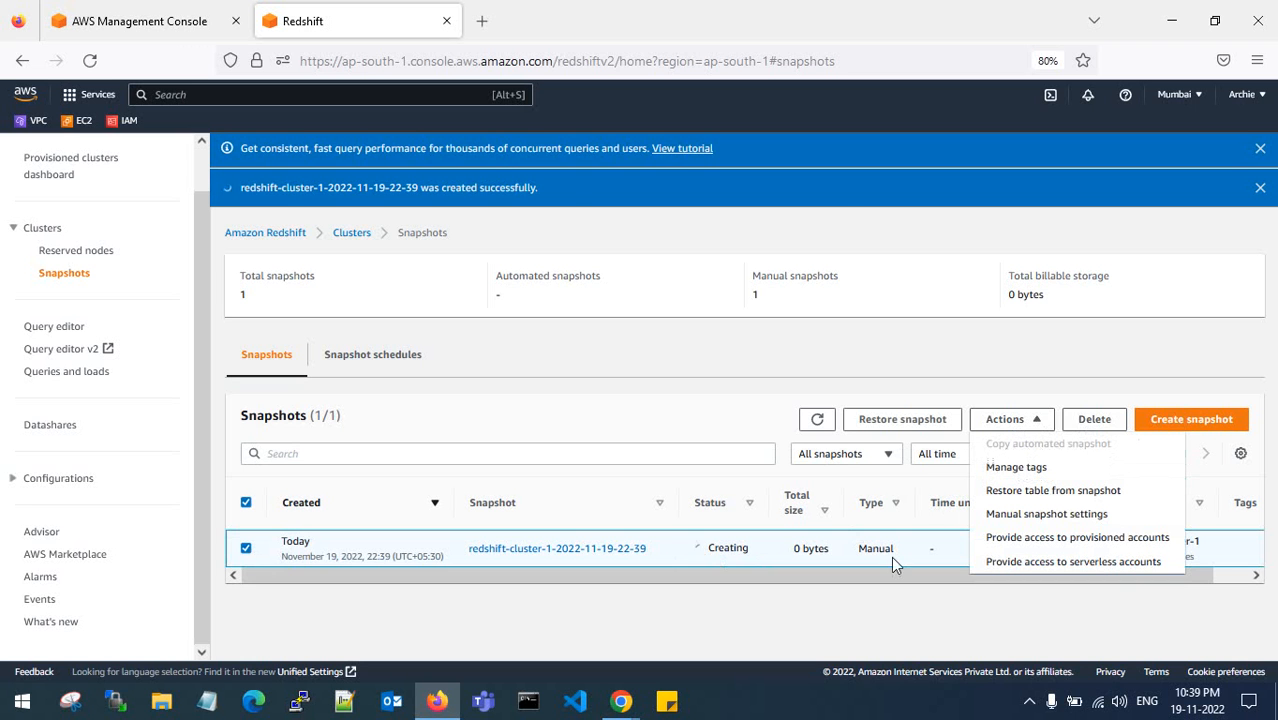
- Dismiss the Actions menu so the new manual snapshot's Creating status is visible
click(834, 594)
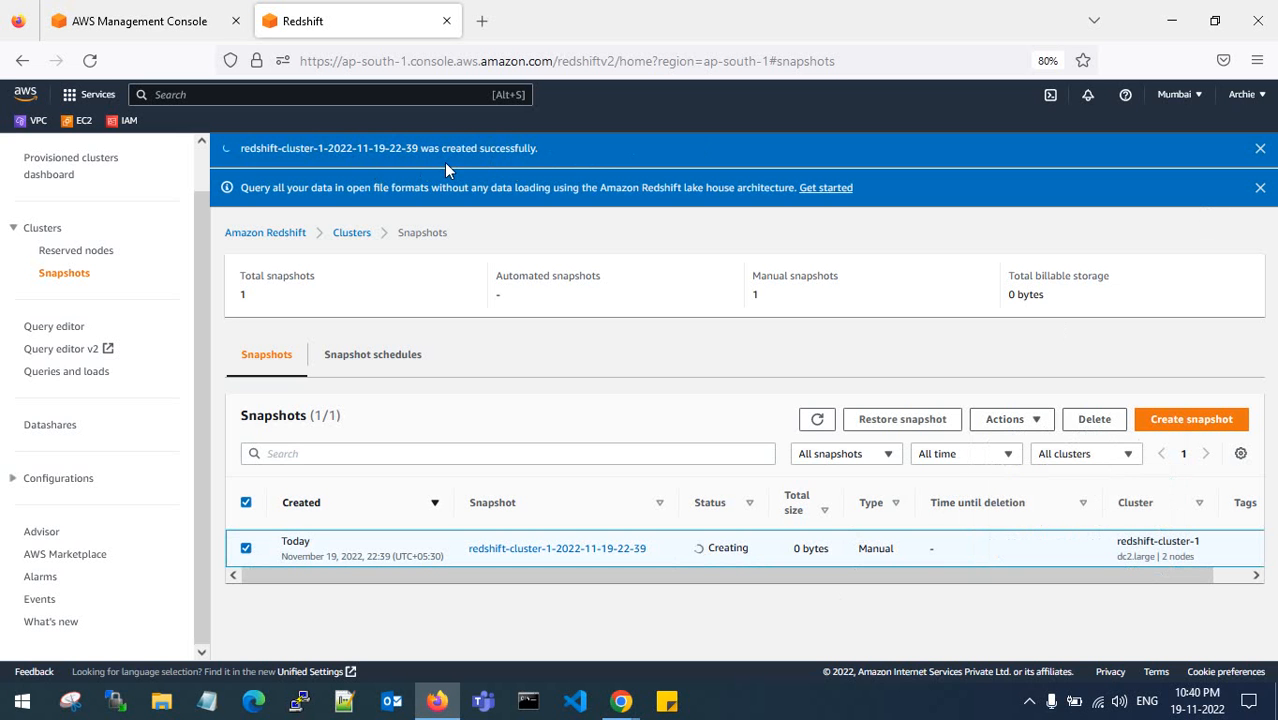
mouse_move(621, 695)
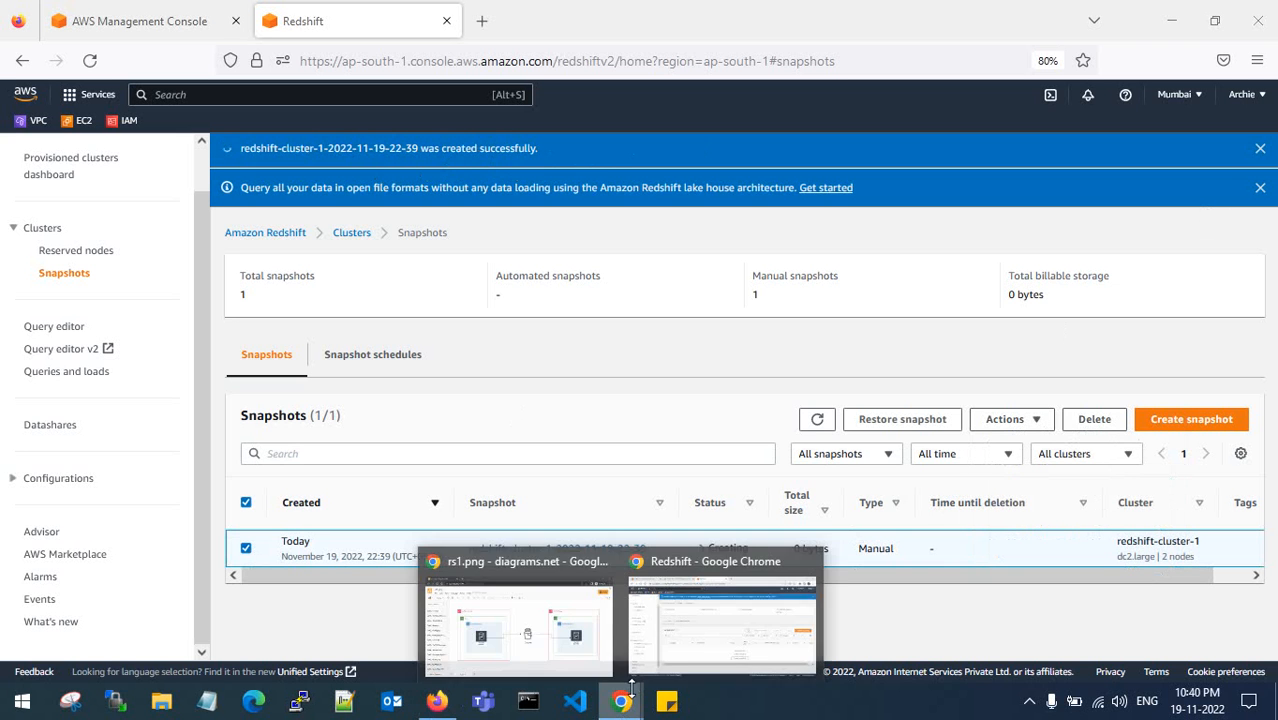
click(707, 585)
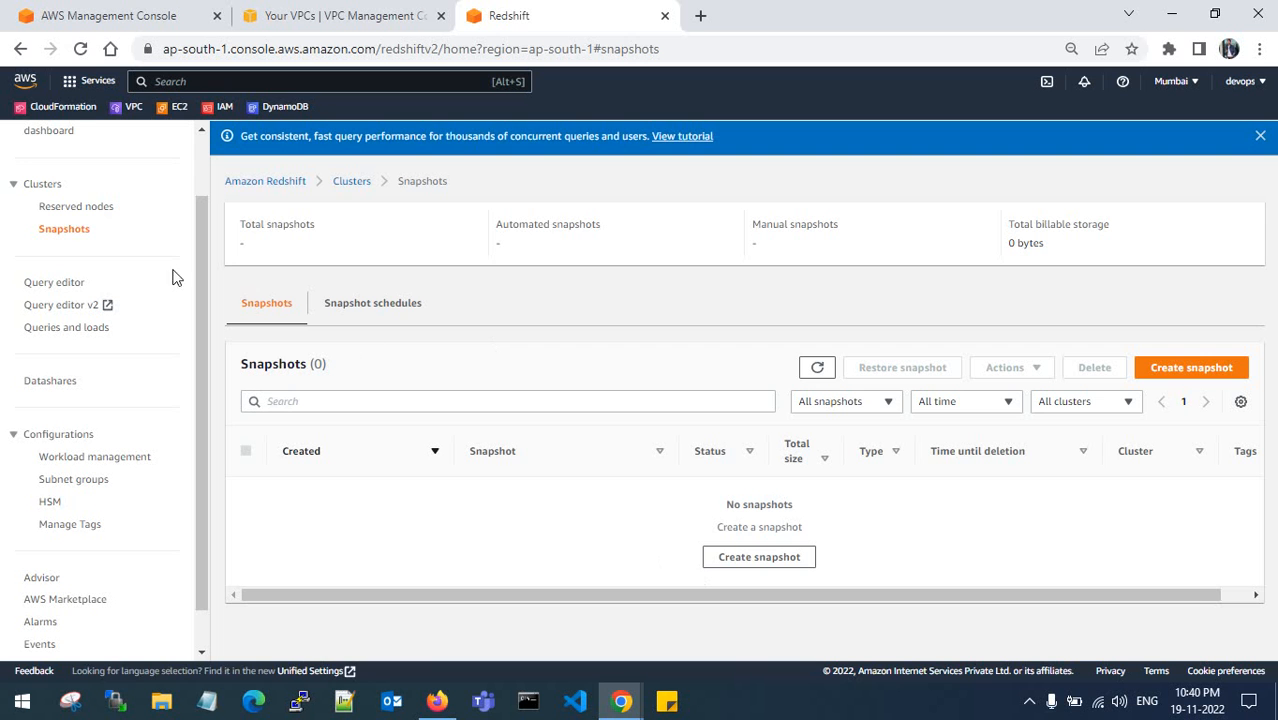
click(45, 187)
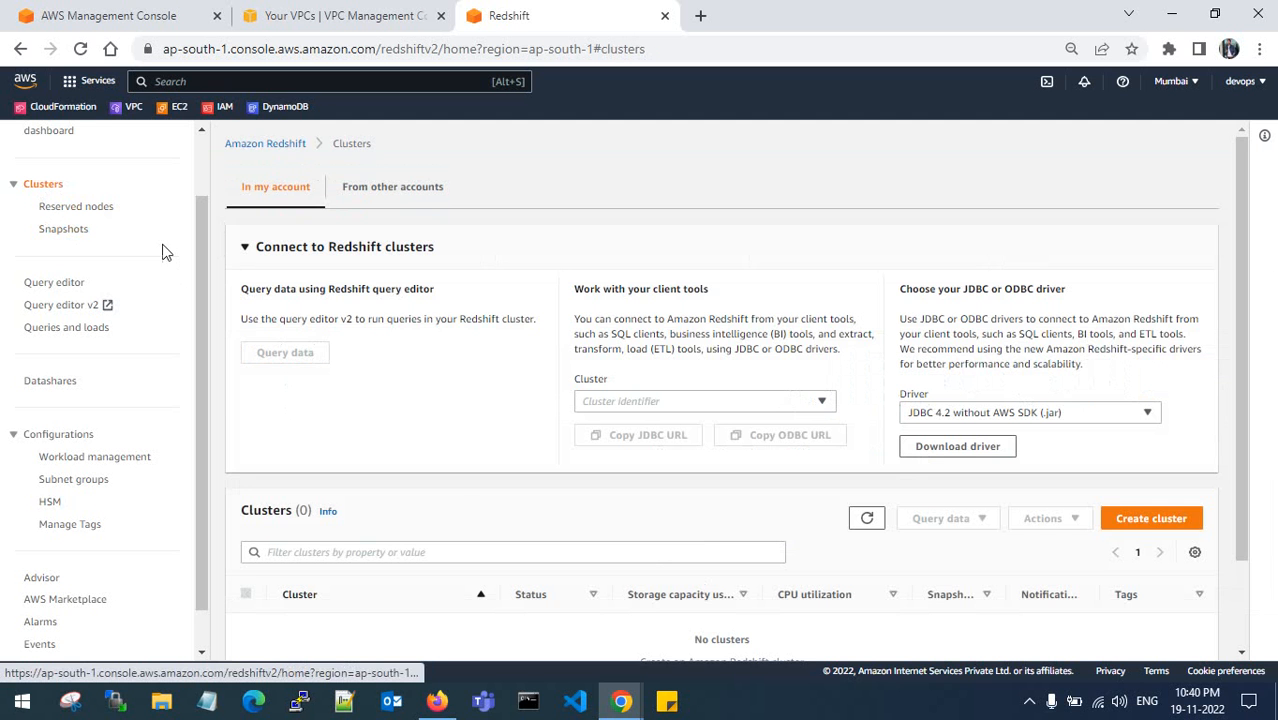
scroll(440, 520, down, 2)
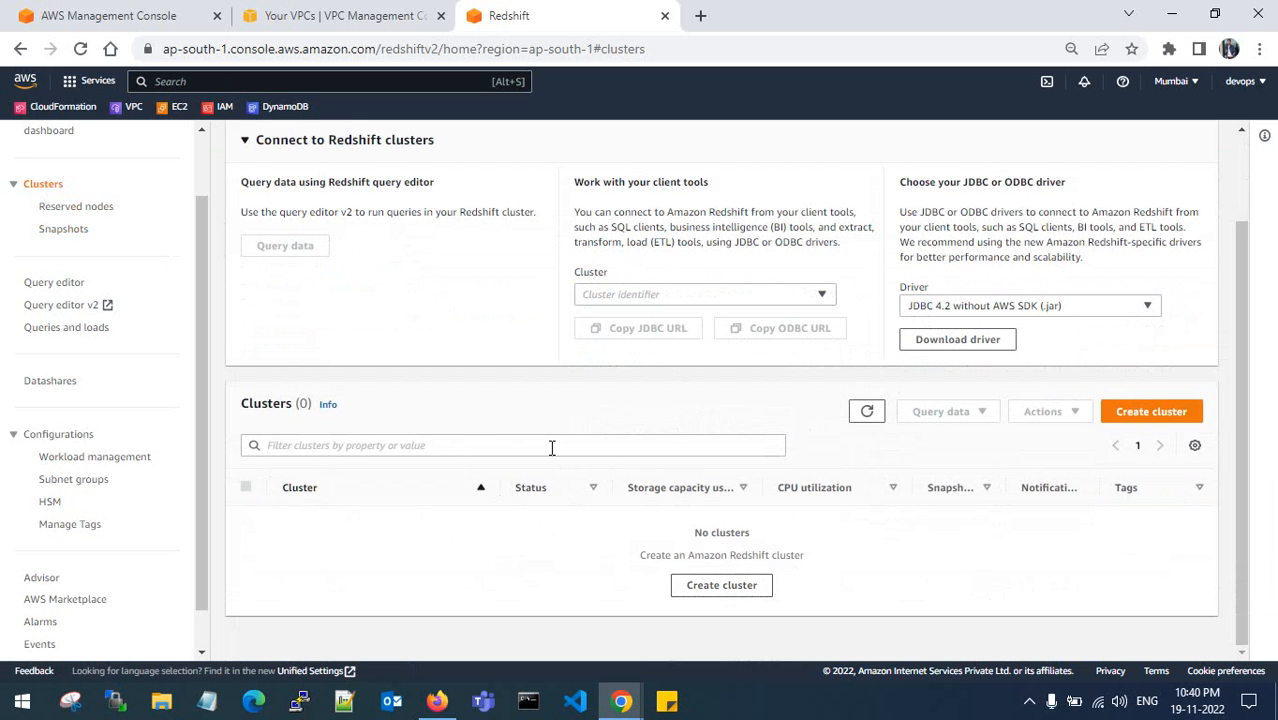
click(73, 479)
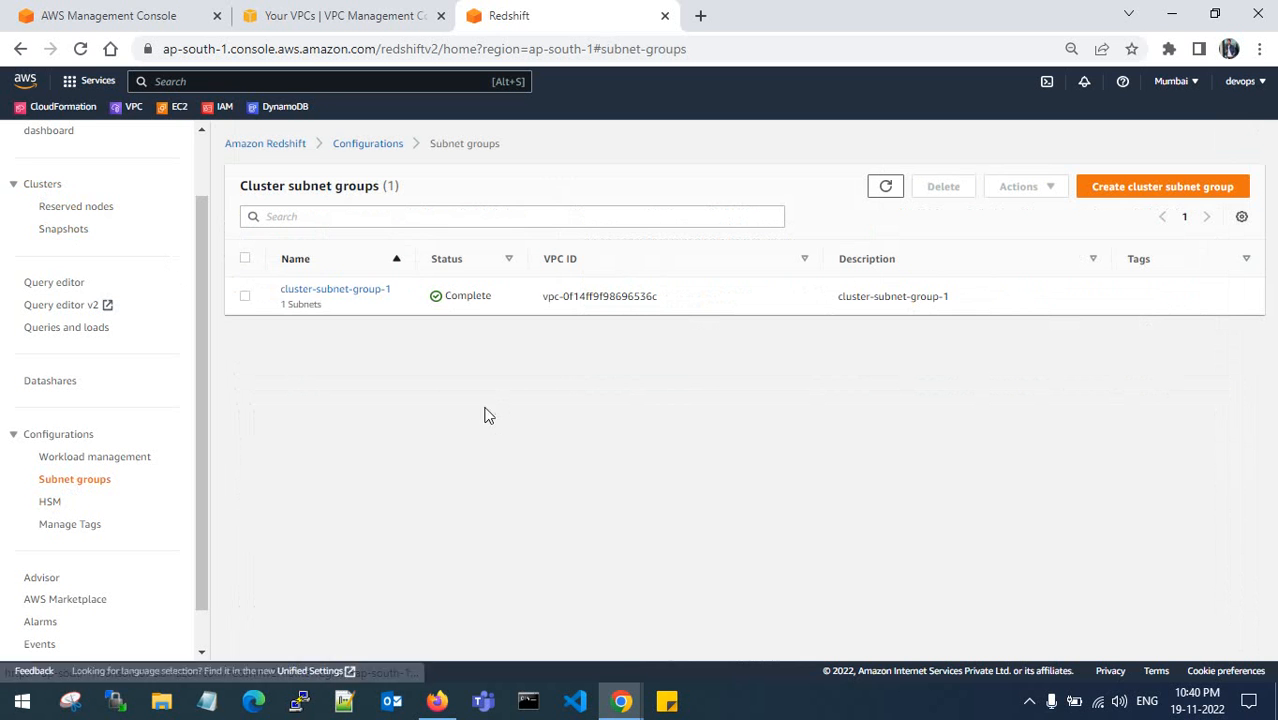
click(48, 190)
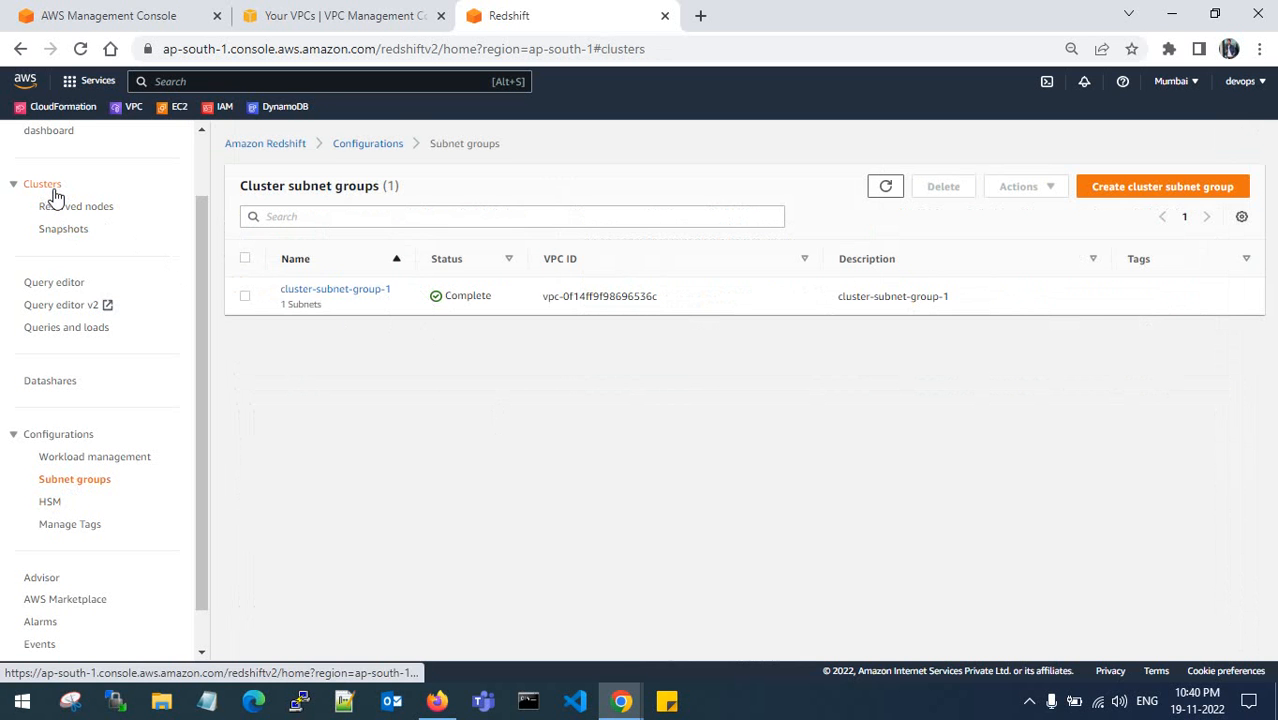
click(63, 230)
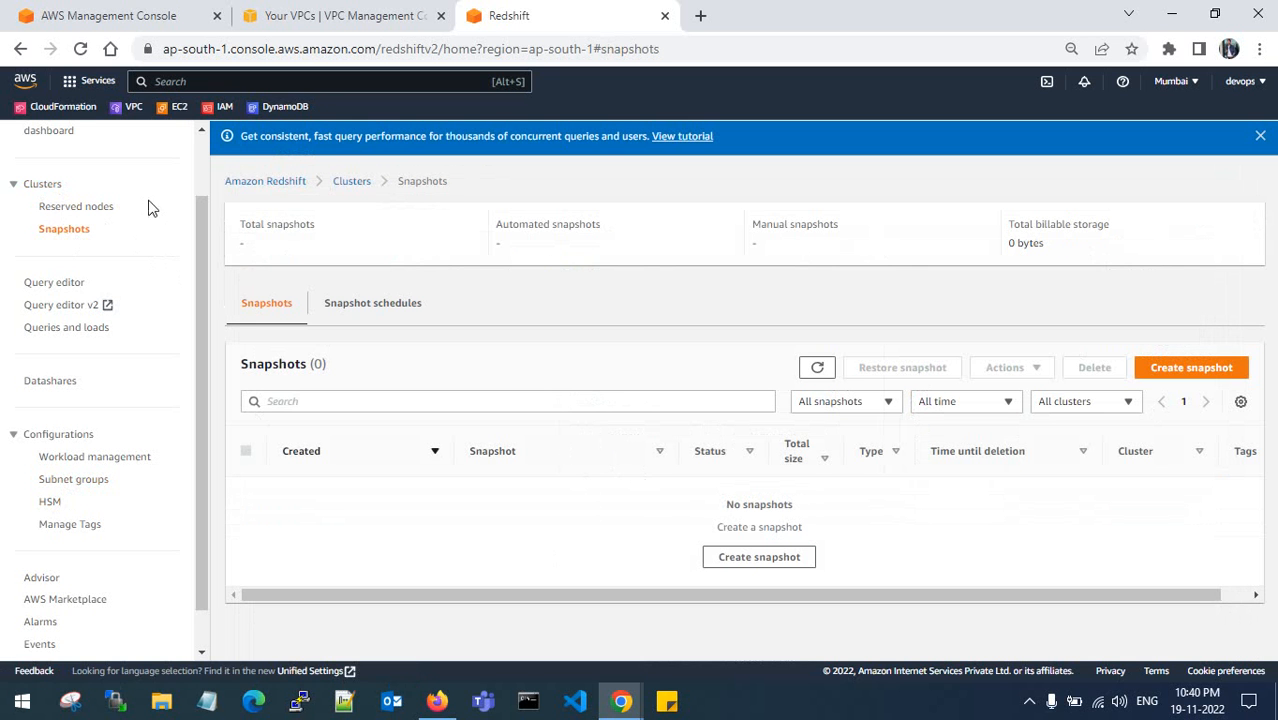
click(45, 187)
click(438, 698)
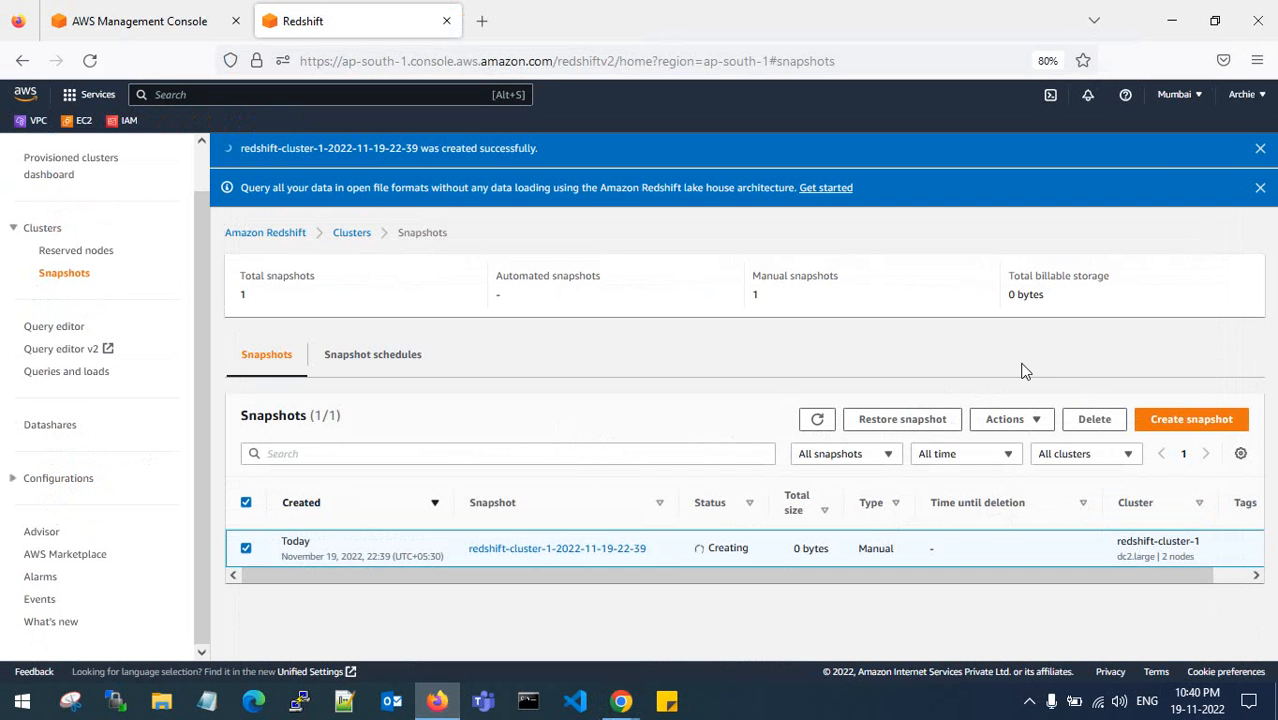
- Refresh the snapshot list until the manual snapshot shows Available at 701 MB
click(818, 420)
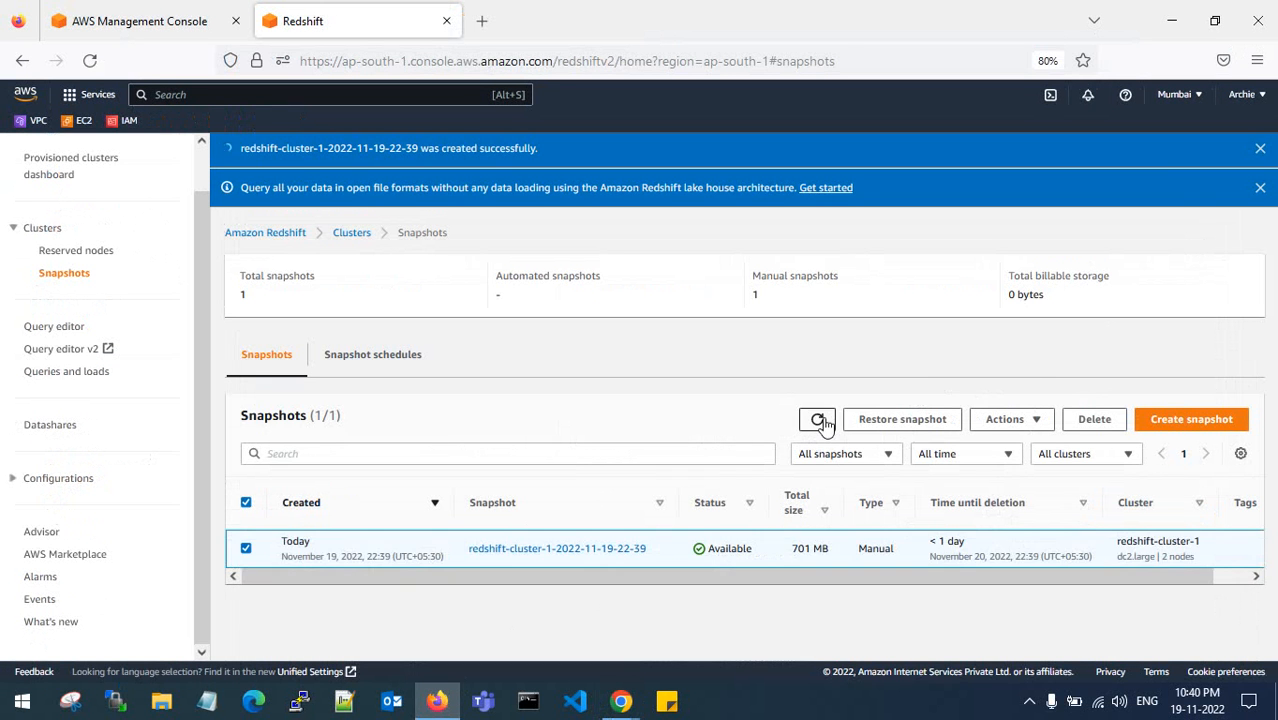
click(818, 420)
drag(803, 548, 900, 558)
click(815, 550)
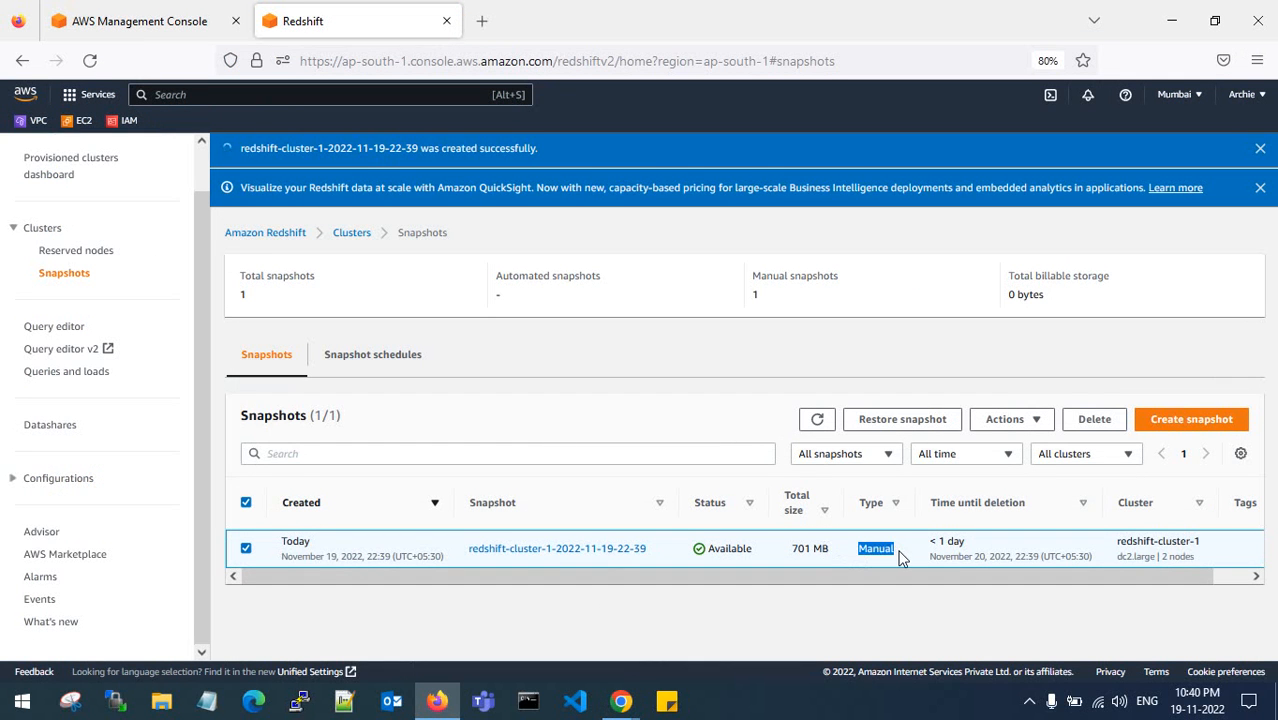
click(900, 558)
double_click(740, 553)
click(754, 548)
click(1008, 419)
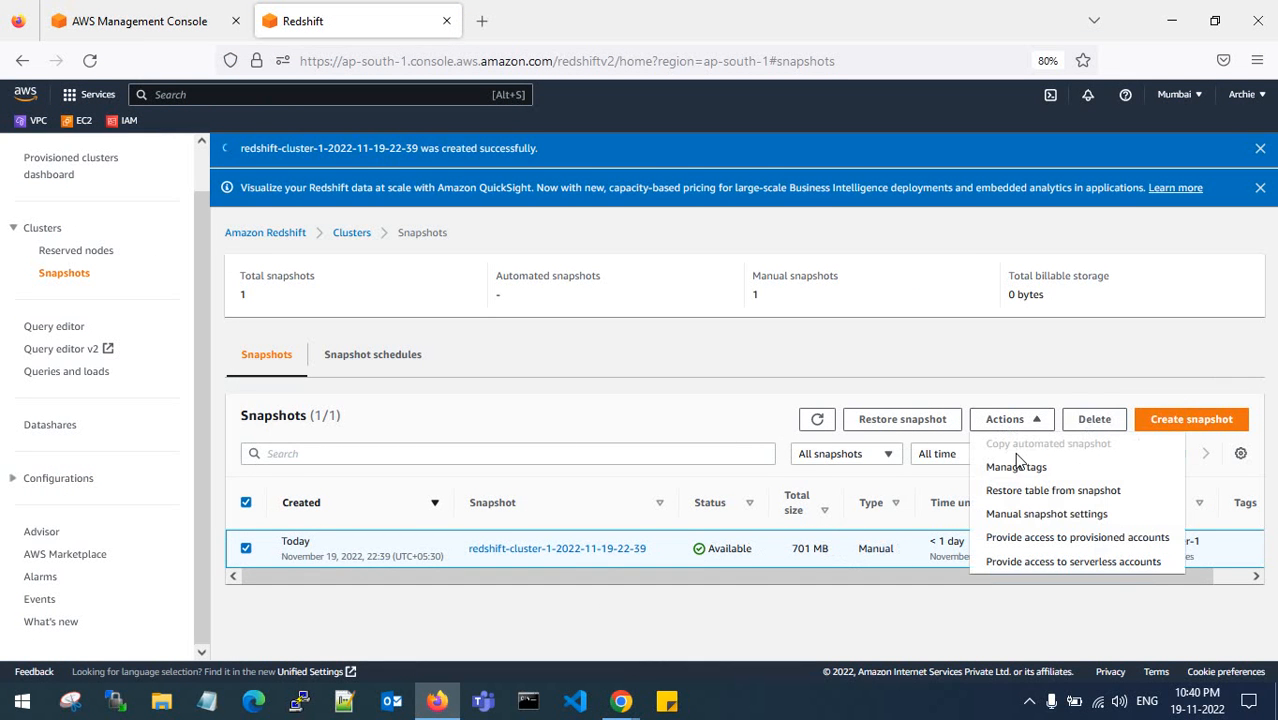
drag(958, 556, 950, 556)
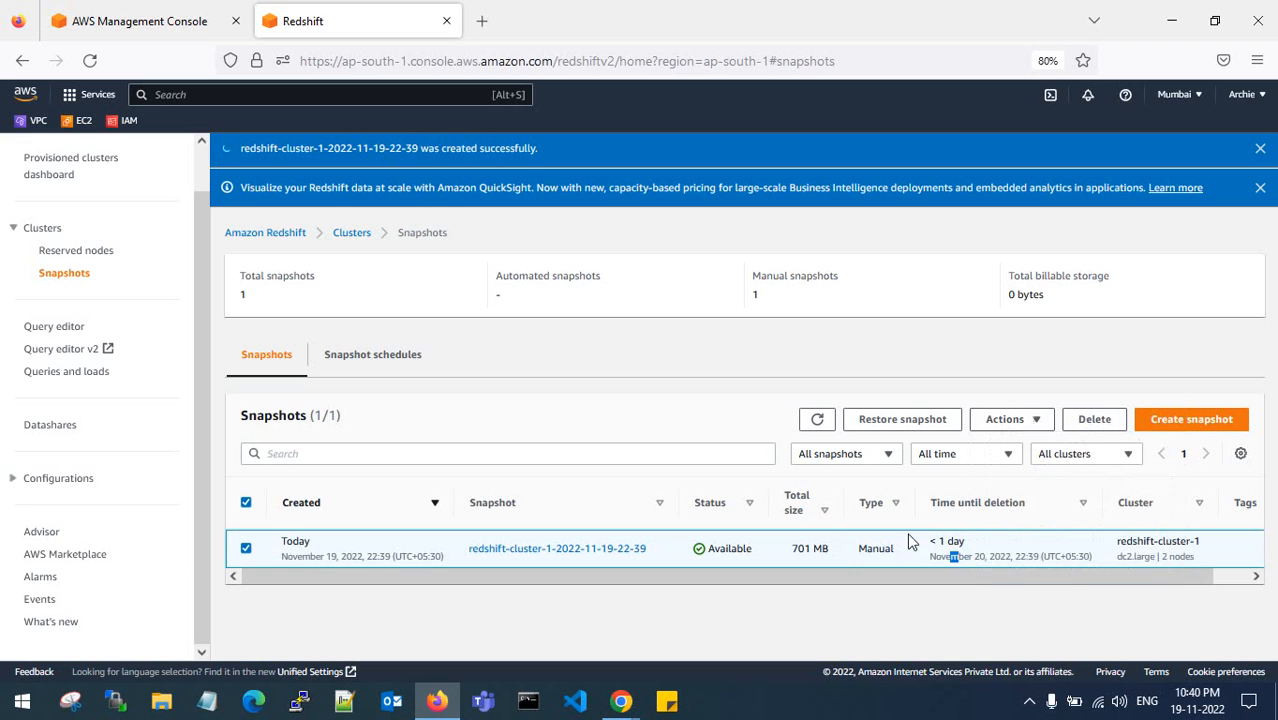
click(817, 419)
click(89, 62)
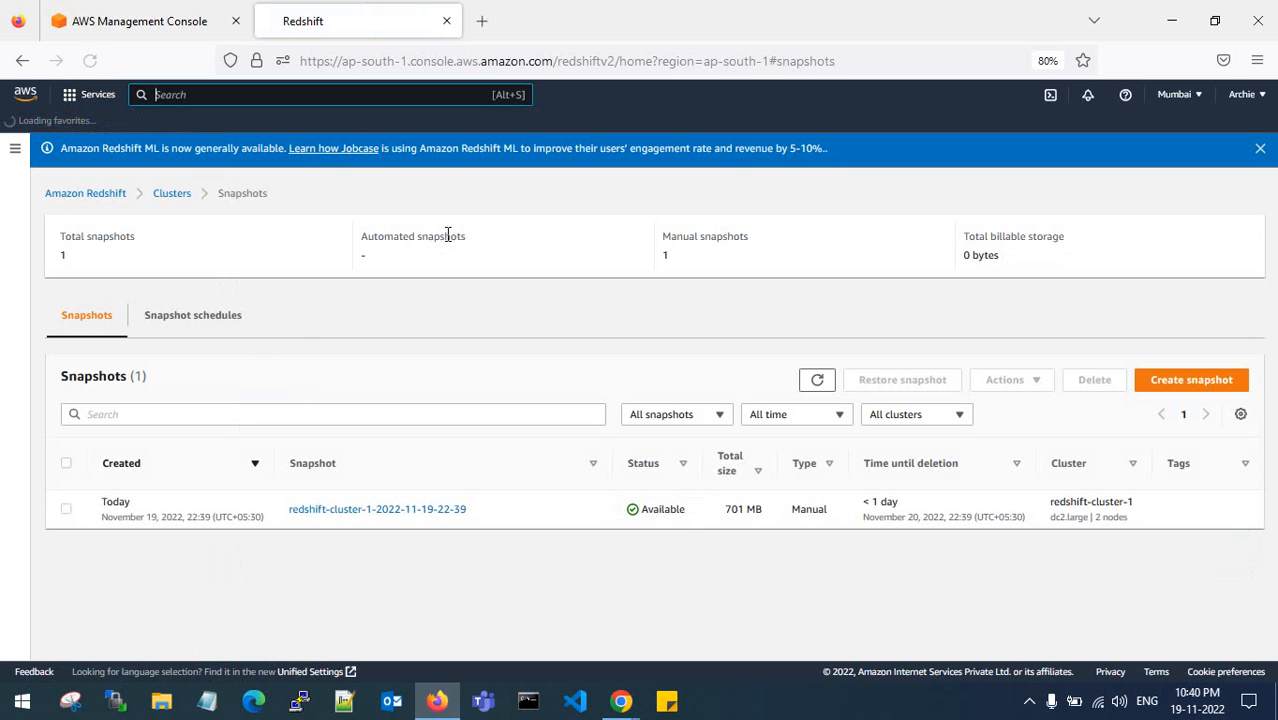
- Select the snapshot and choose Actions > Provide access to provisioned accounts
click(66, 509)
click(1036, 386)
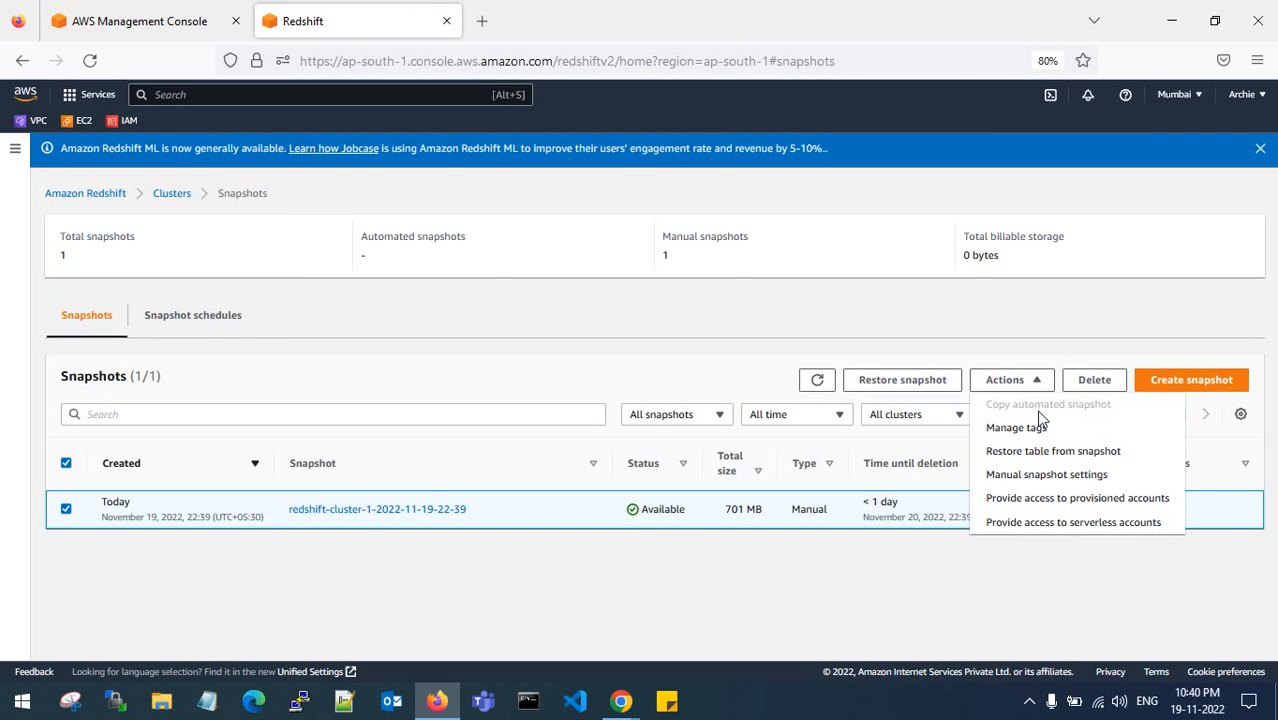
click(1043, 494)
- Set snapshot retention to 1 day and add the target AWS account's number as authorized
scroll(442, 388, down, 2)
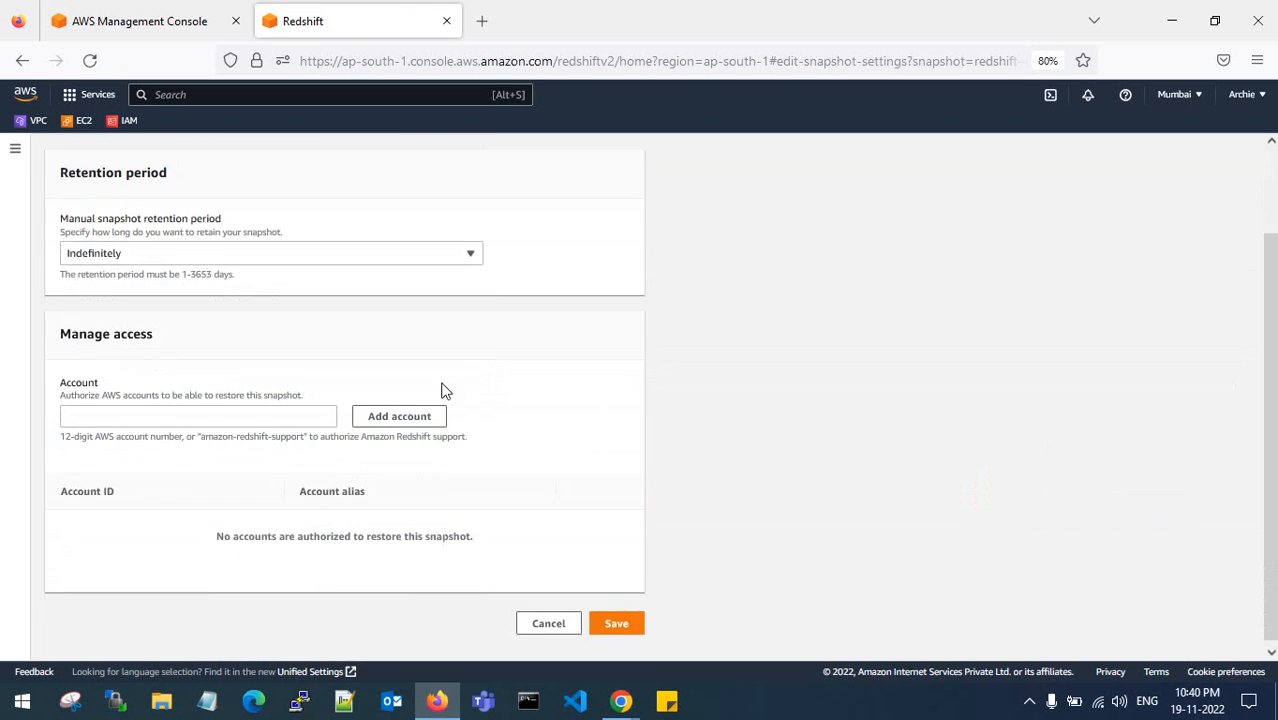
click(318, 251)
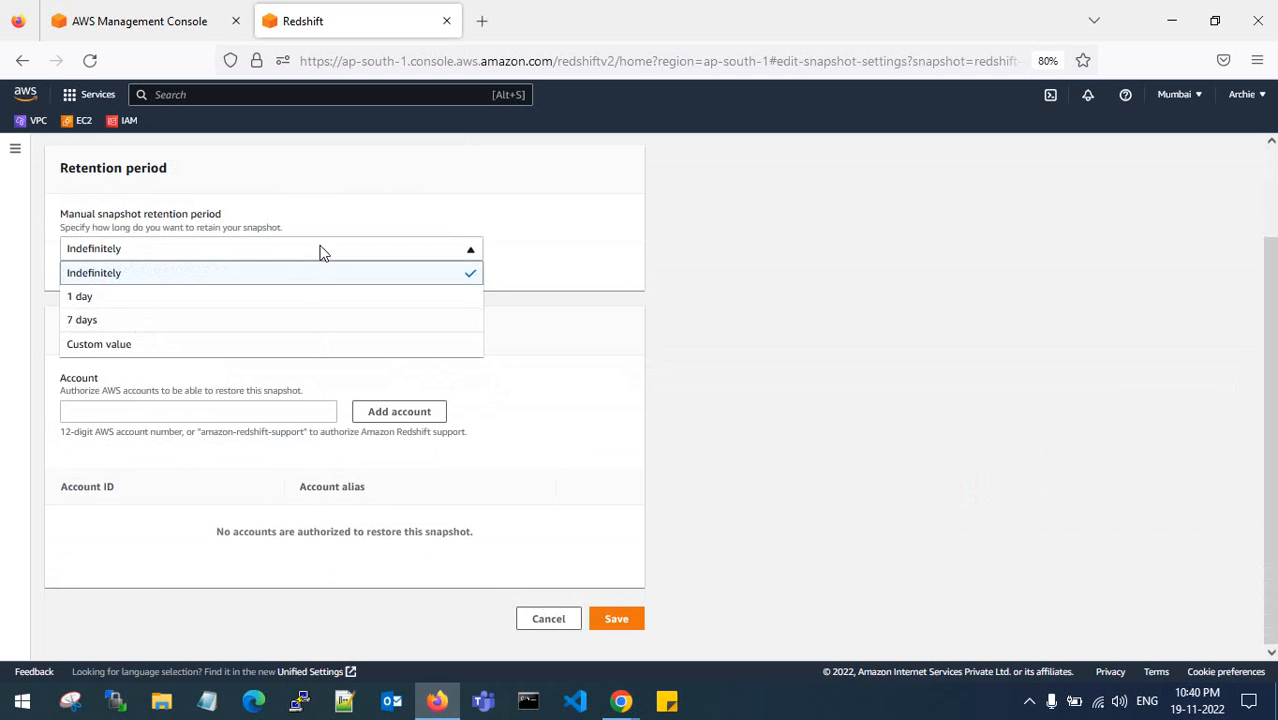
click(289, 300)
click(225, 413)
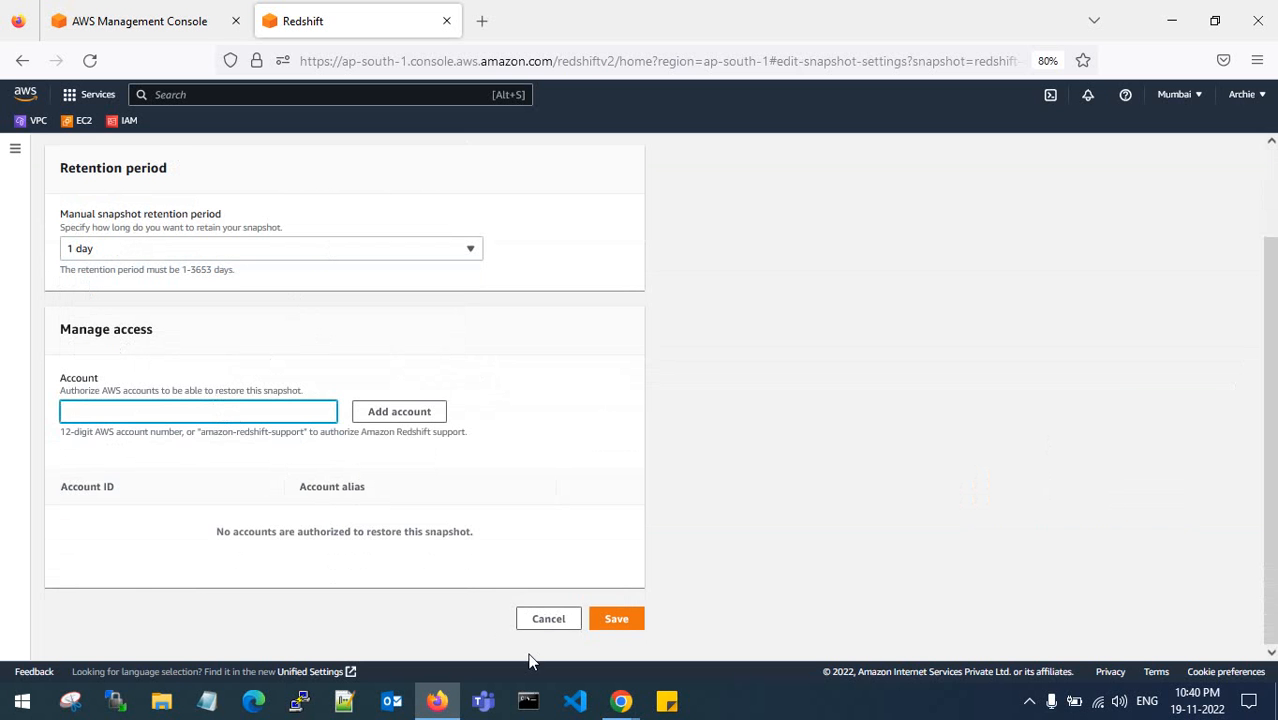
click(720, 620)
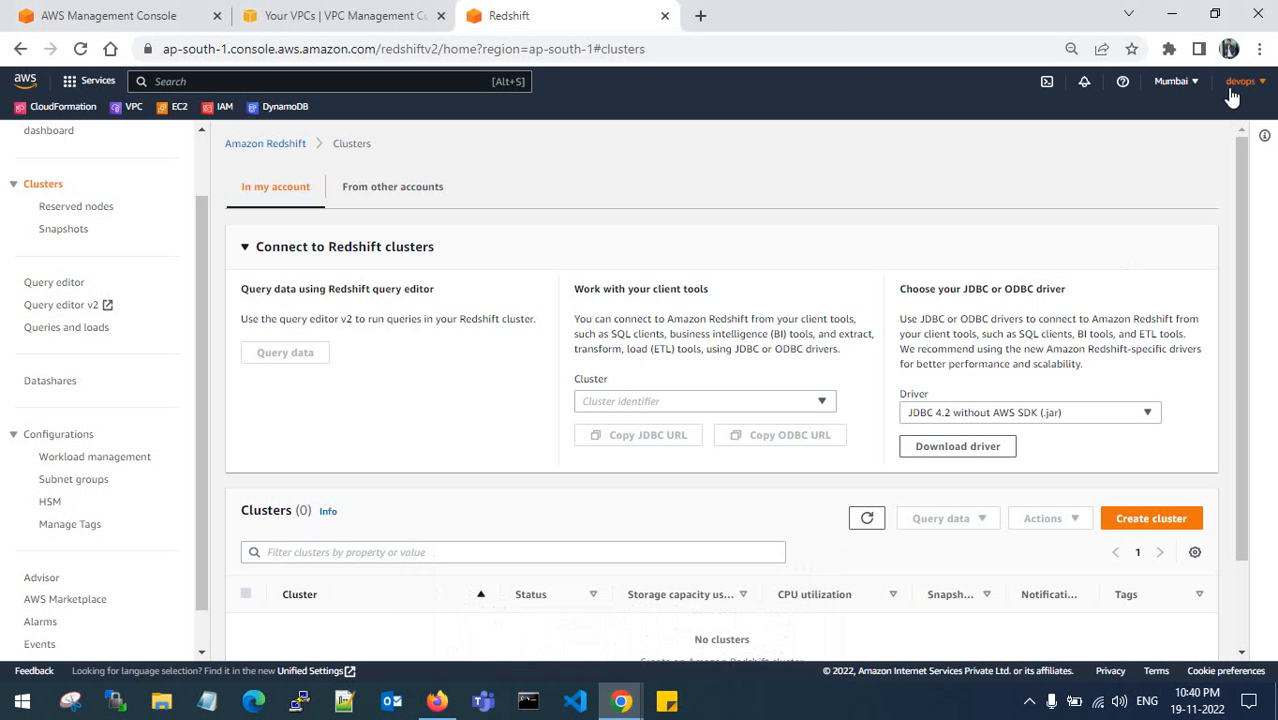
click(1236, 86)
click(1173, 13)
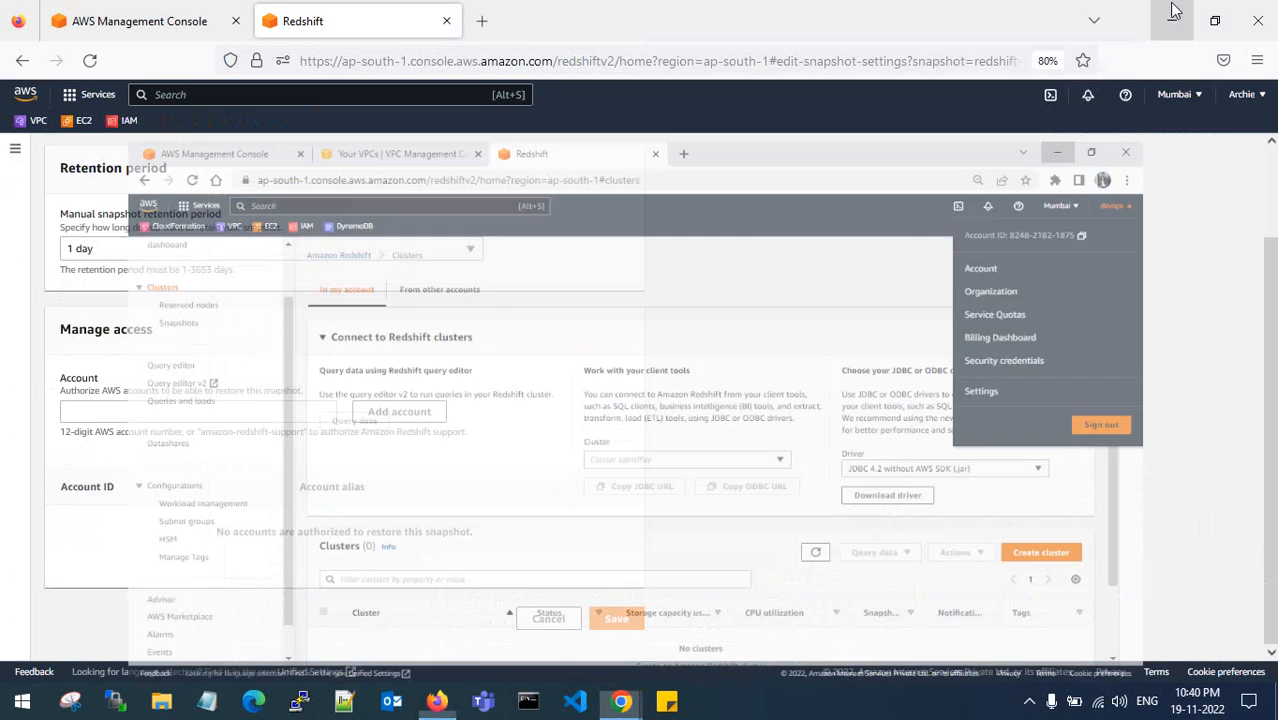
key(ctrl+v)
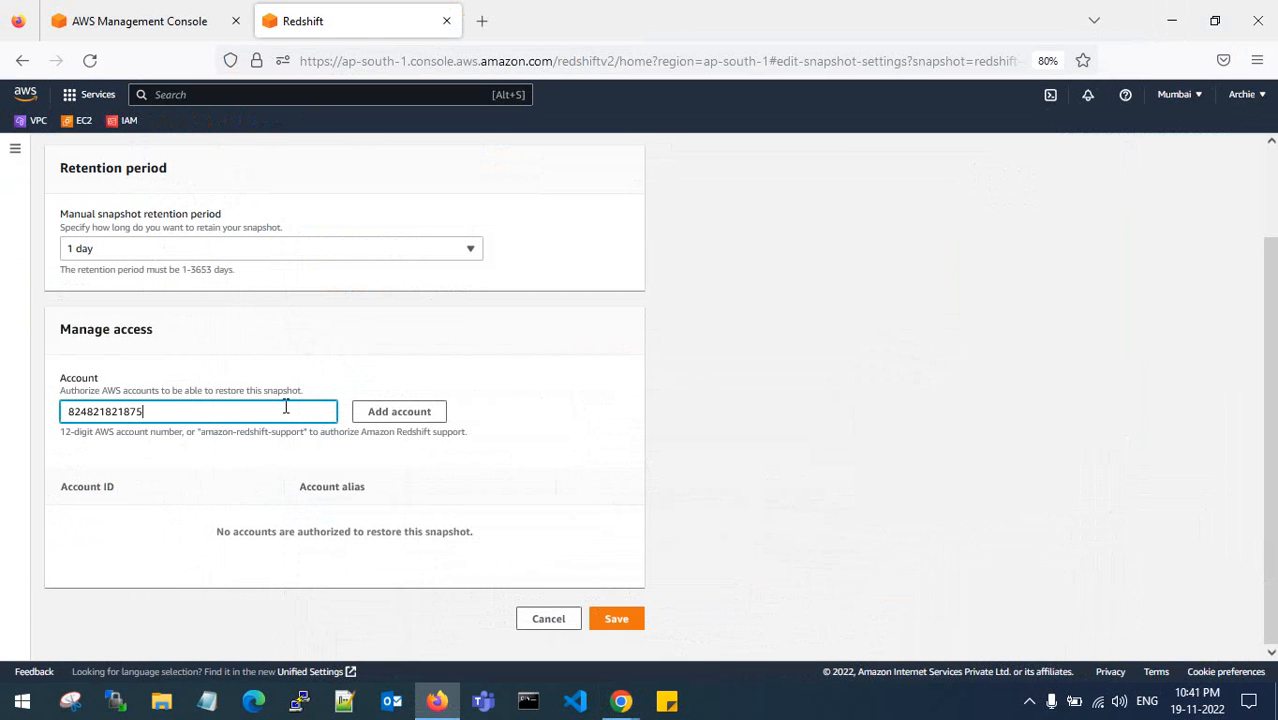
click(397, 412)
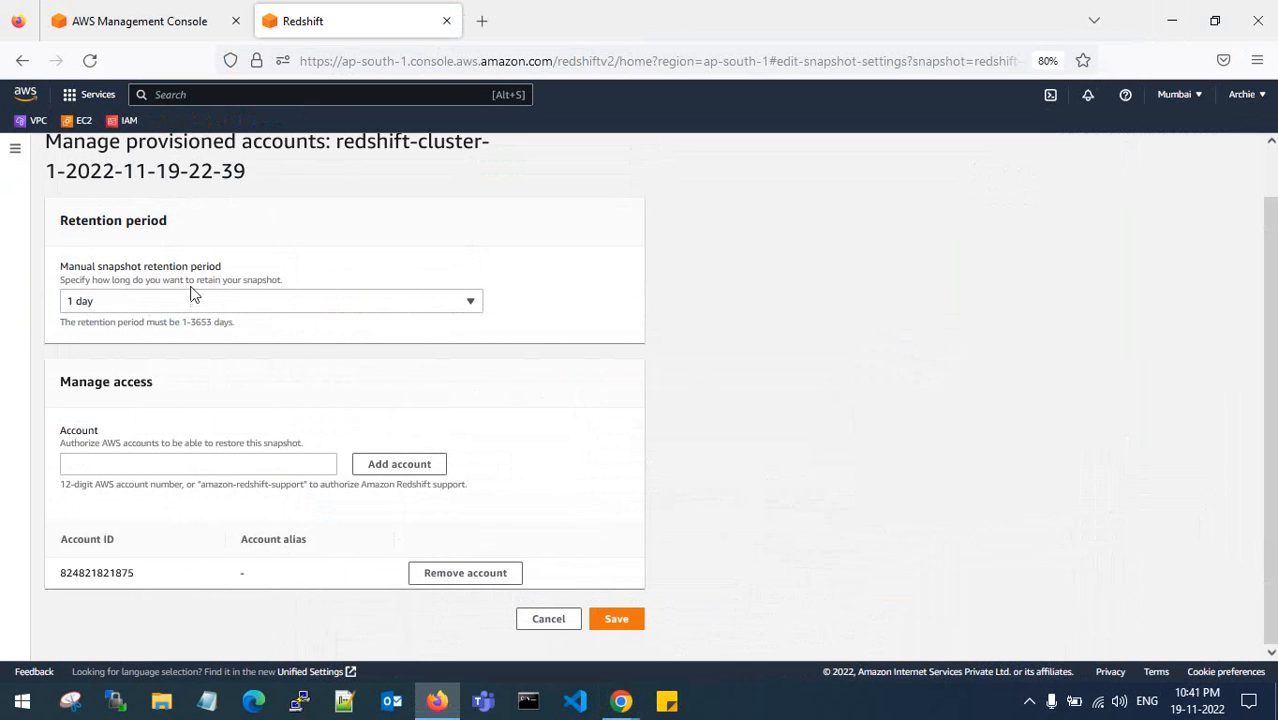
- Save the access settings and return to the Snapshots list
click(617, 620)
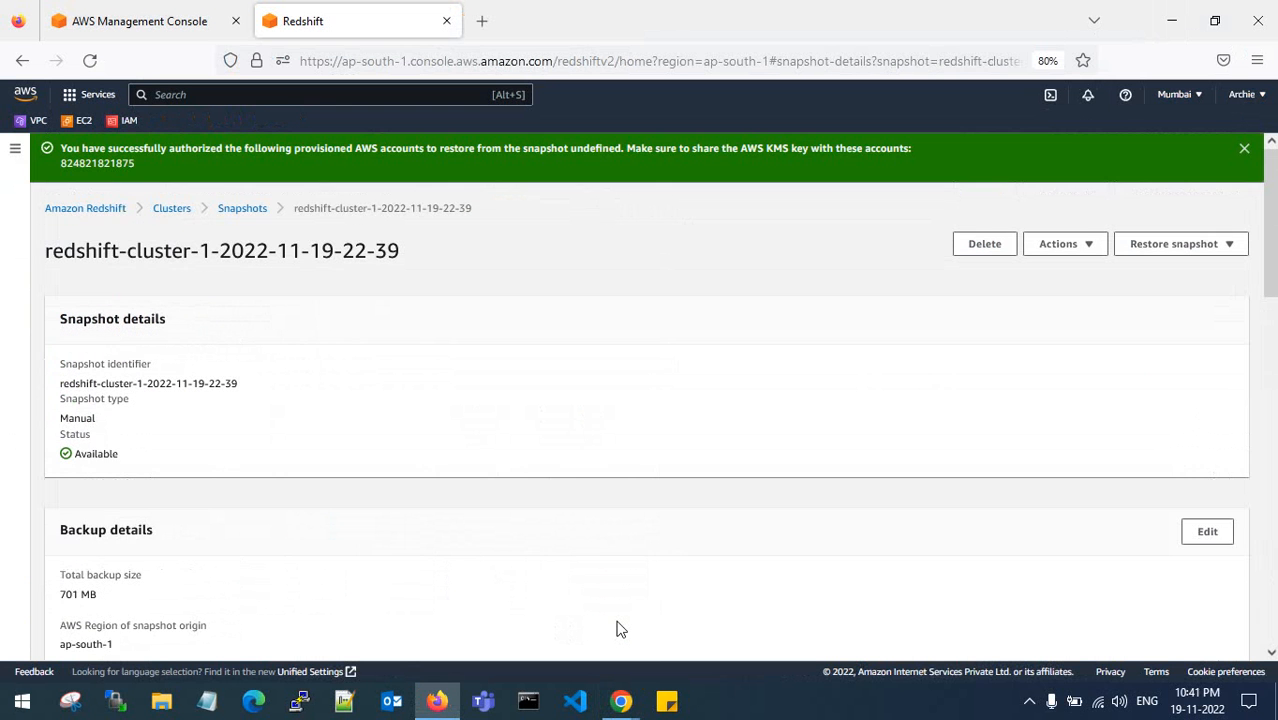
click(1245, 149)
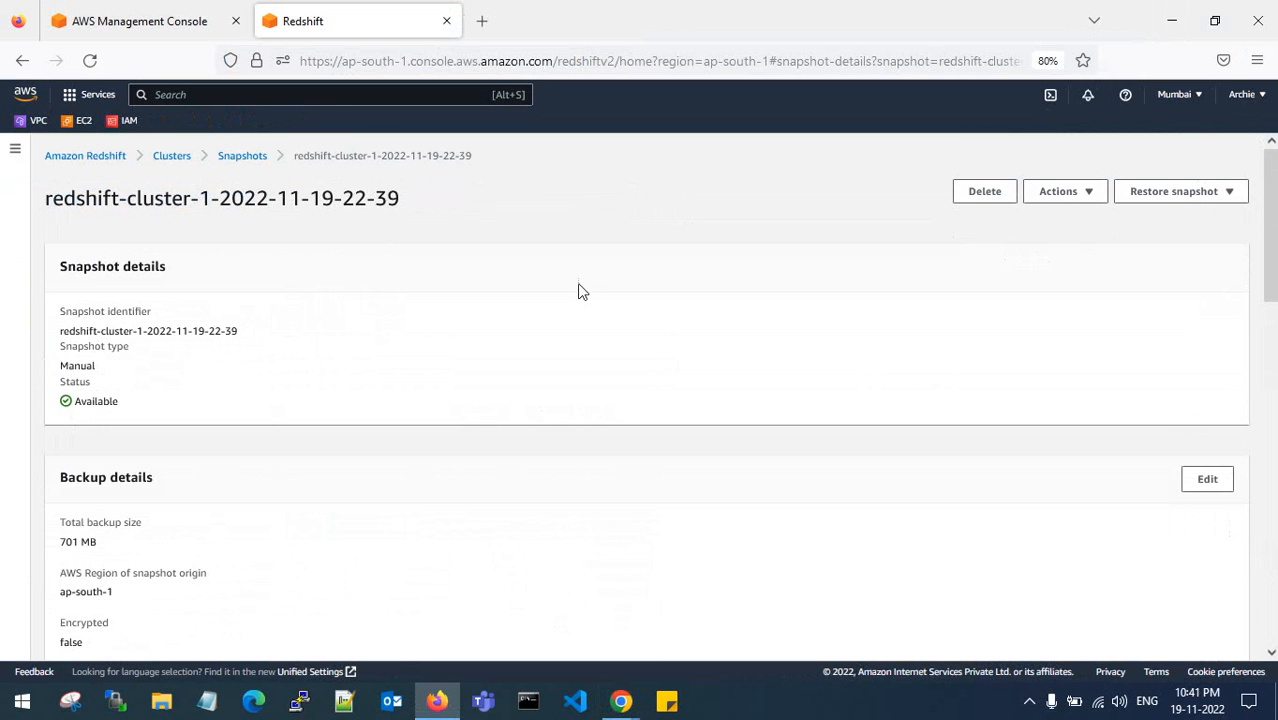
click(248, 158)
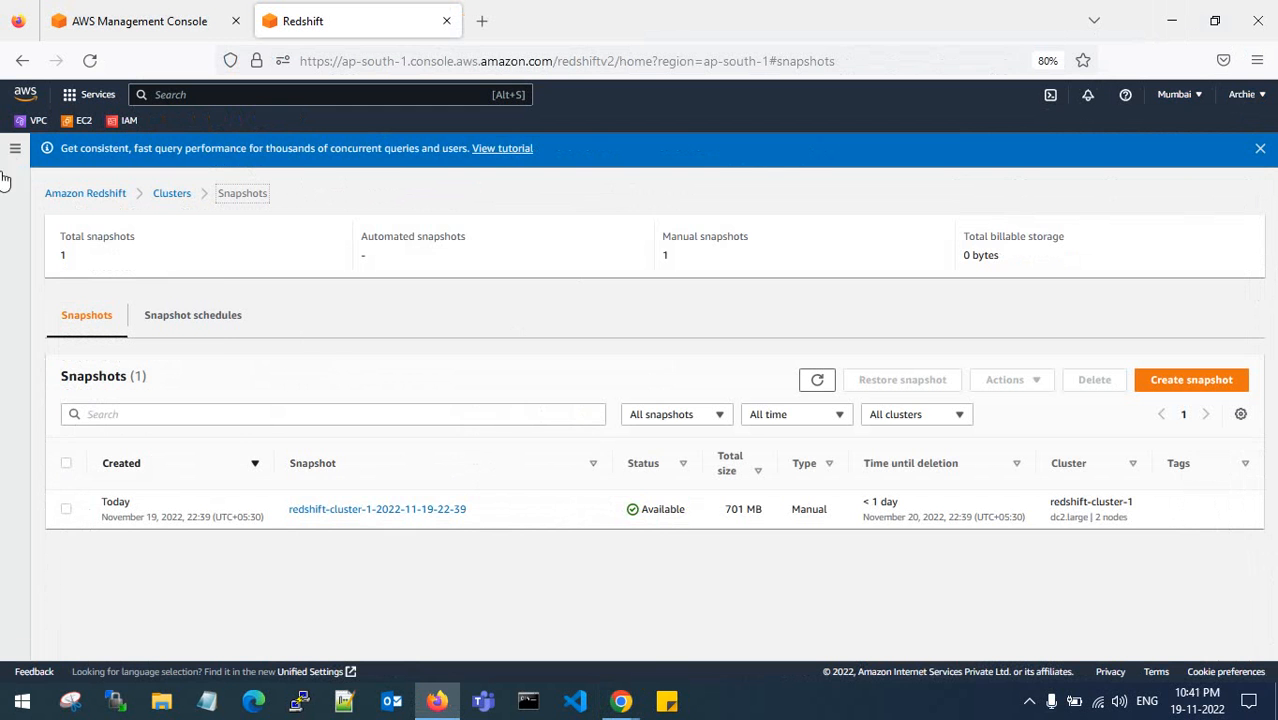
click(15, 148)
- In the target account's window, refresh its Snapshots list to find the shared snapshot
mouse_move(621, 701)
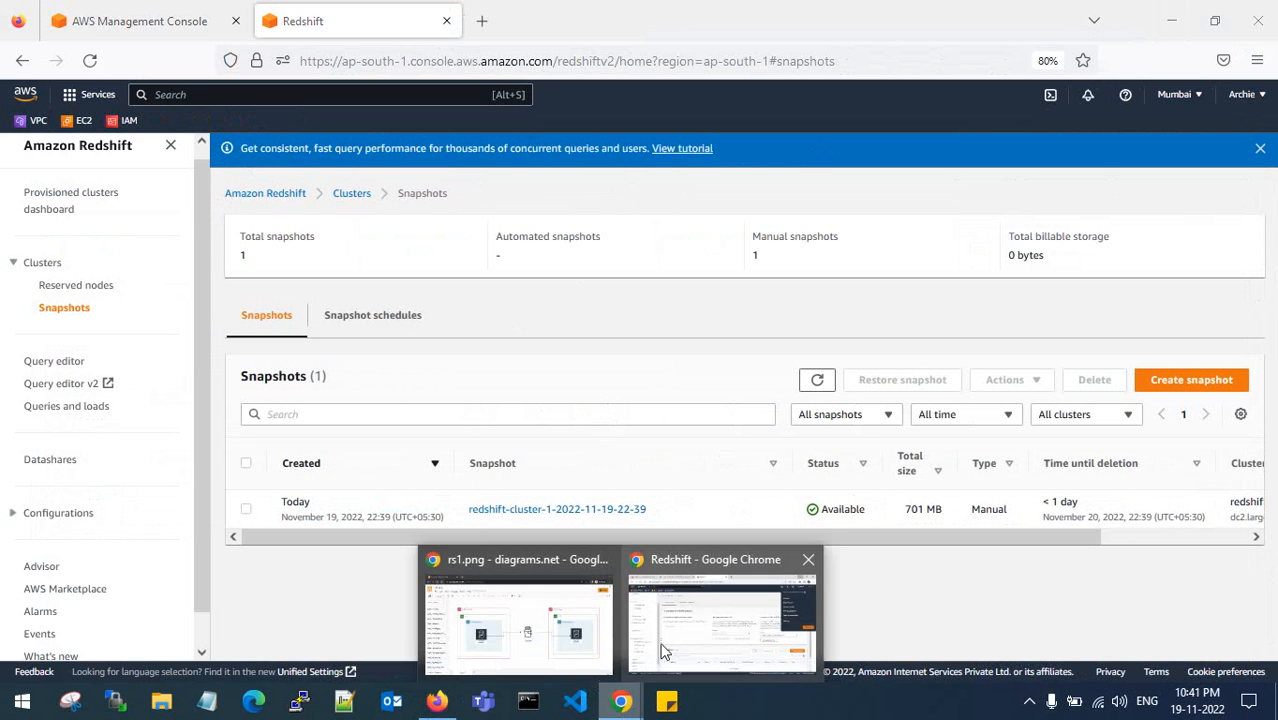
click(675, 621)
click(495, 403)
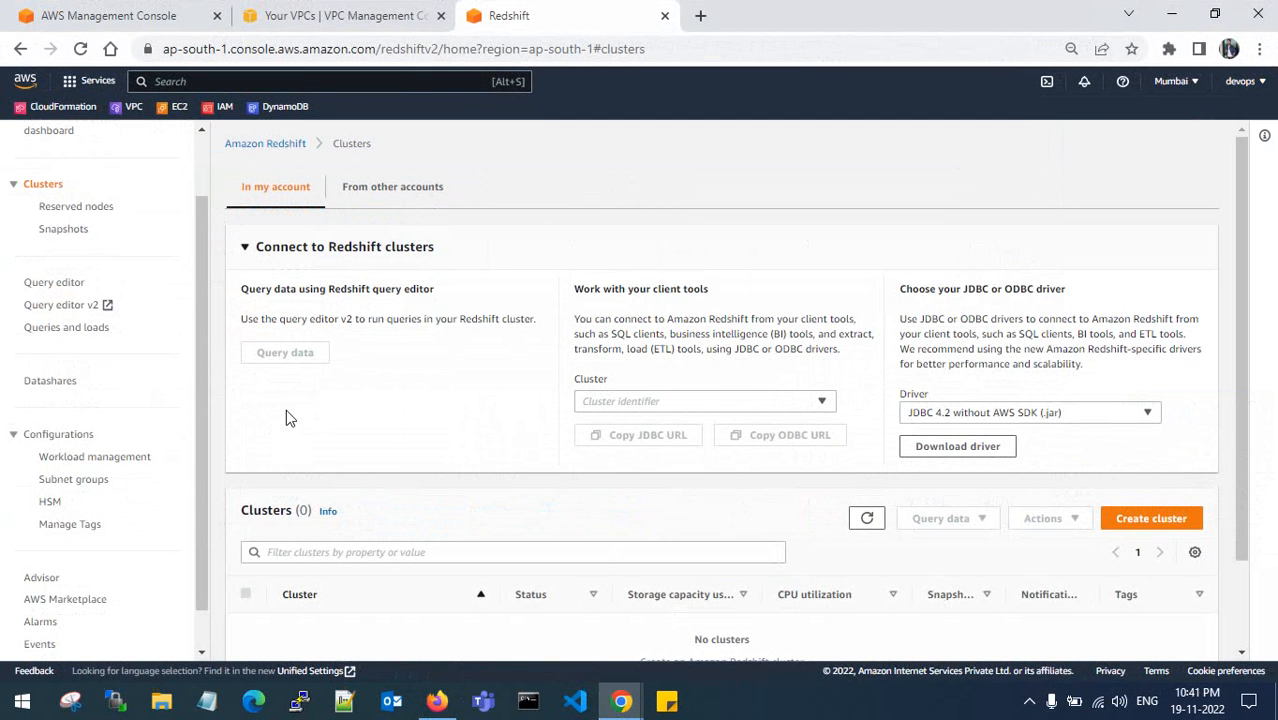
click(63, 231)
click(817, 367)
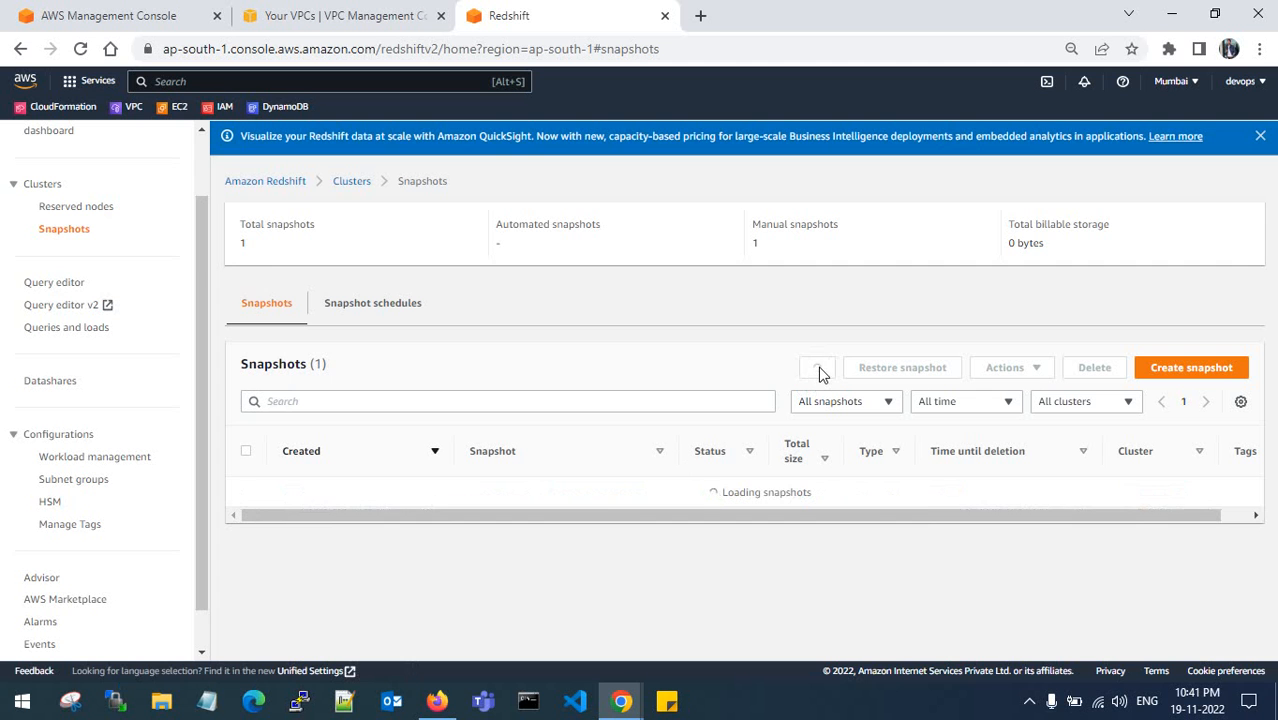
drag(321, 503, 386, 505)
click(387, 505)
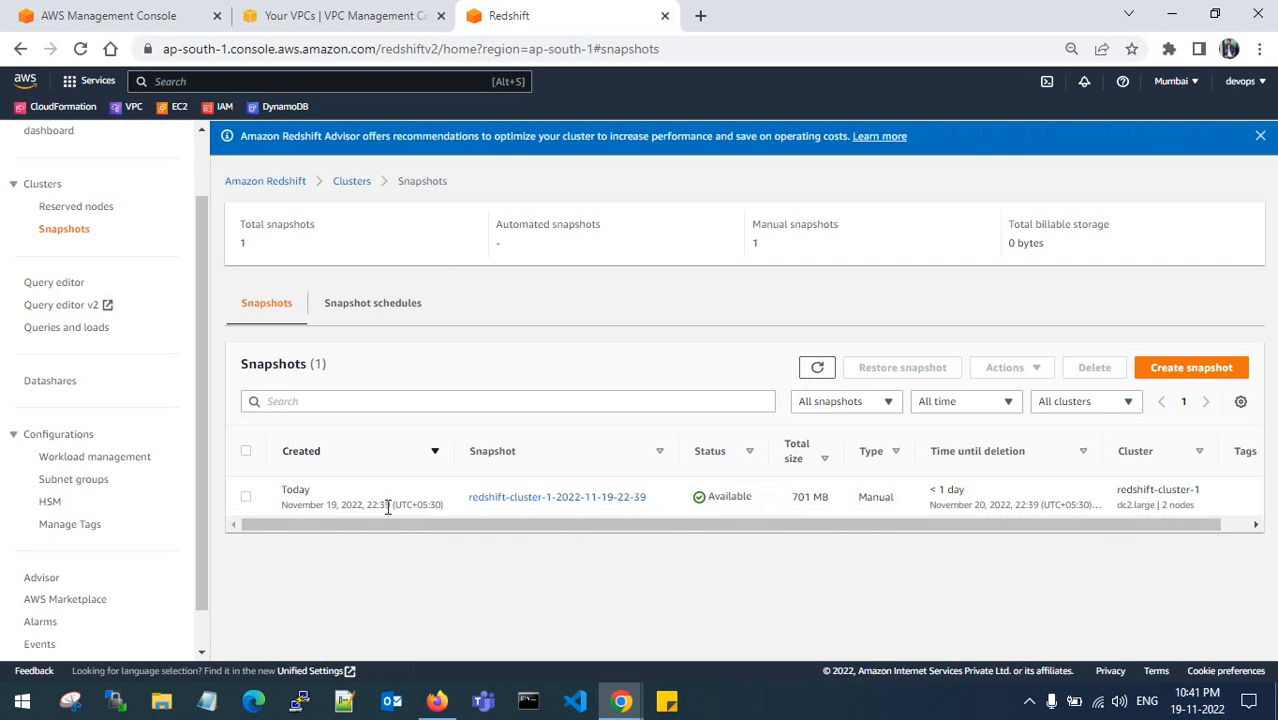
click(53, 188)
scroll(420, 408, down, 2)
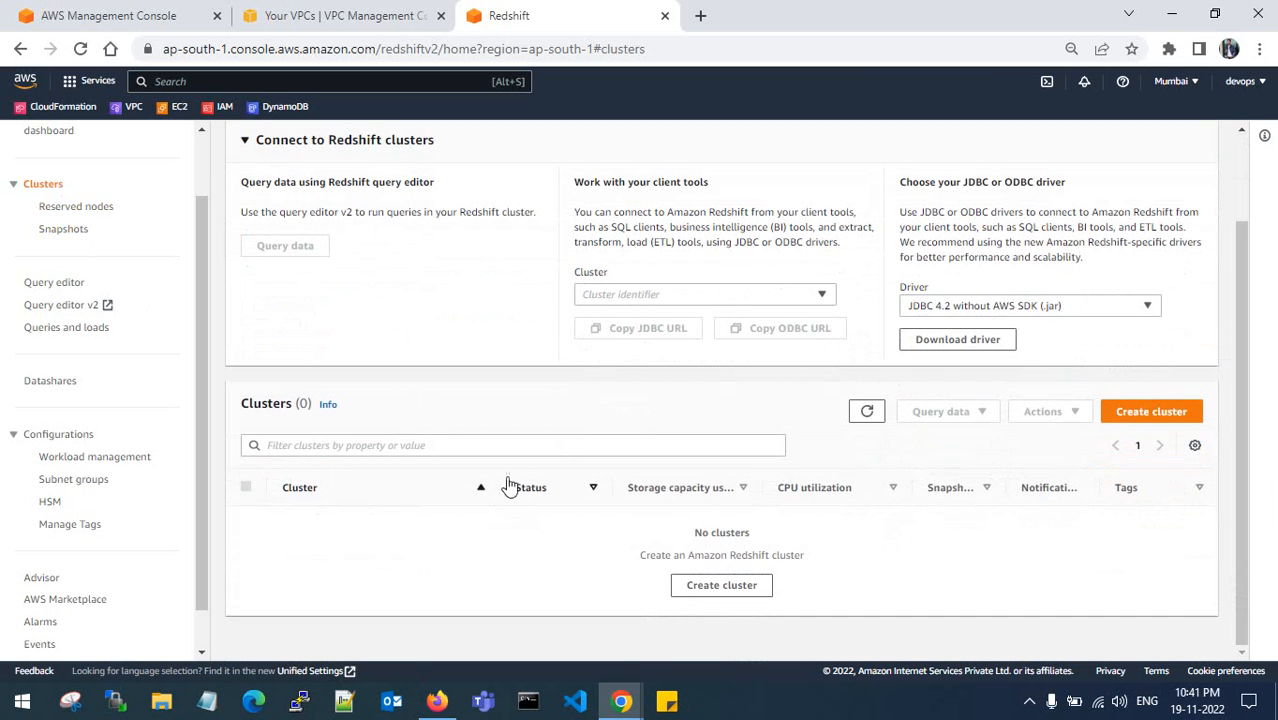
click(75, 236)
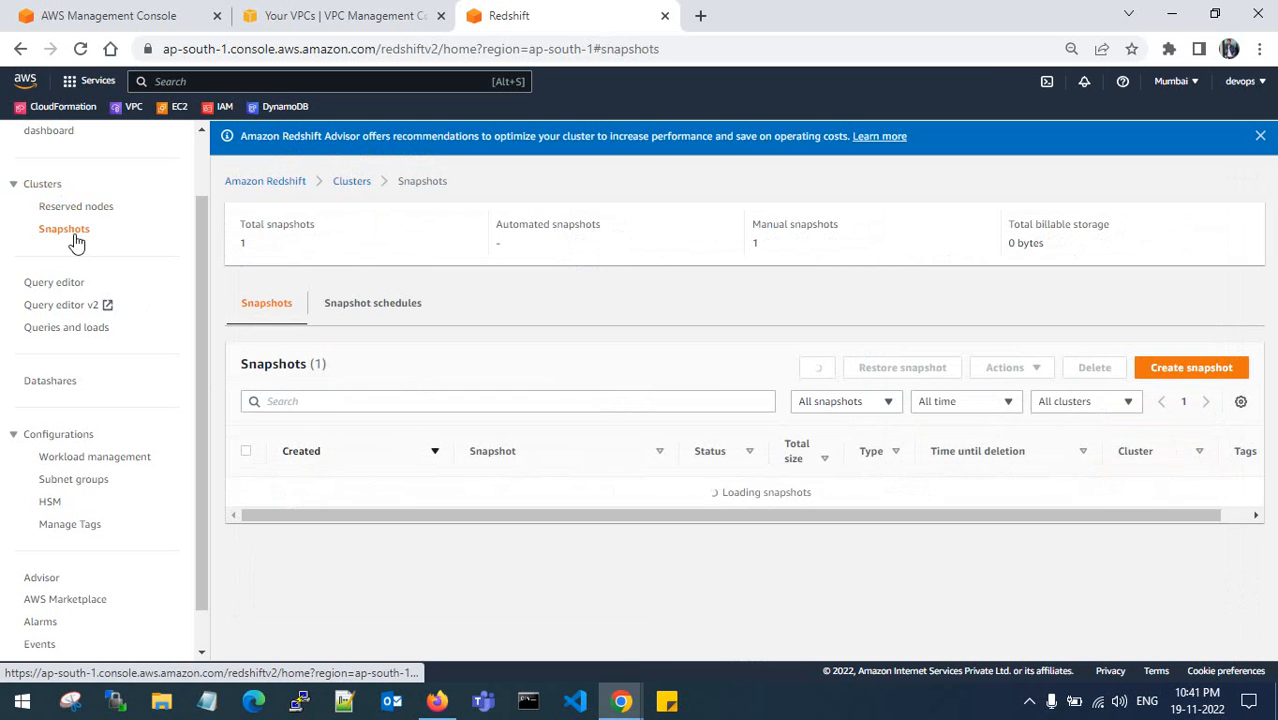
click(245, 496)
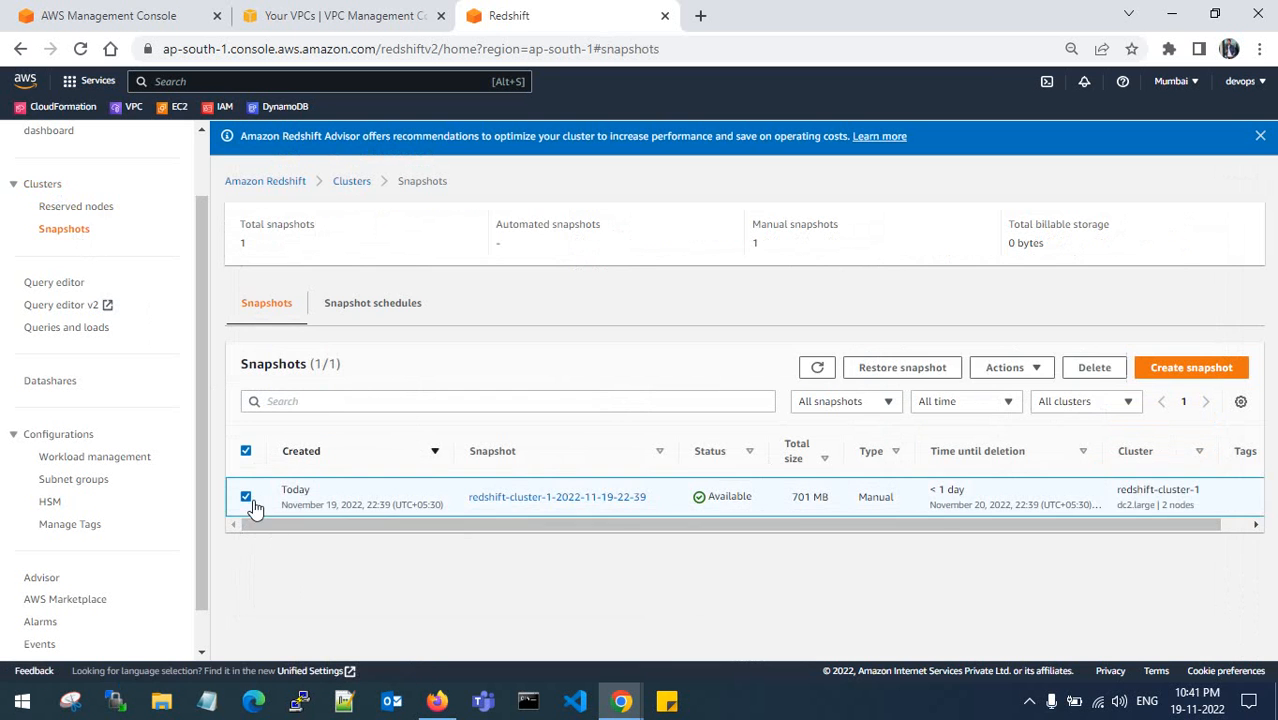
click(890, 369)
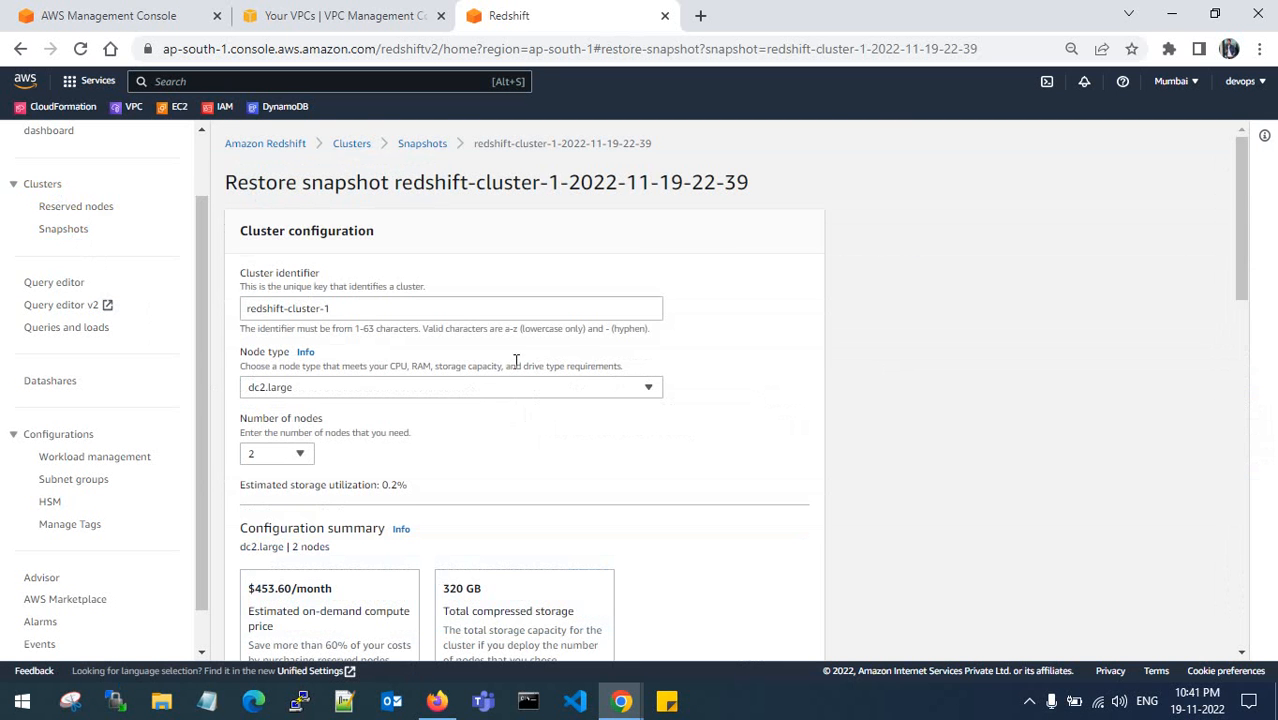
- Under Network and security, choose Target-VPC-vpc for the restored cluster
scroll(400, 300, down, 2)
scroll(330, 197, up, 1)
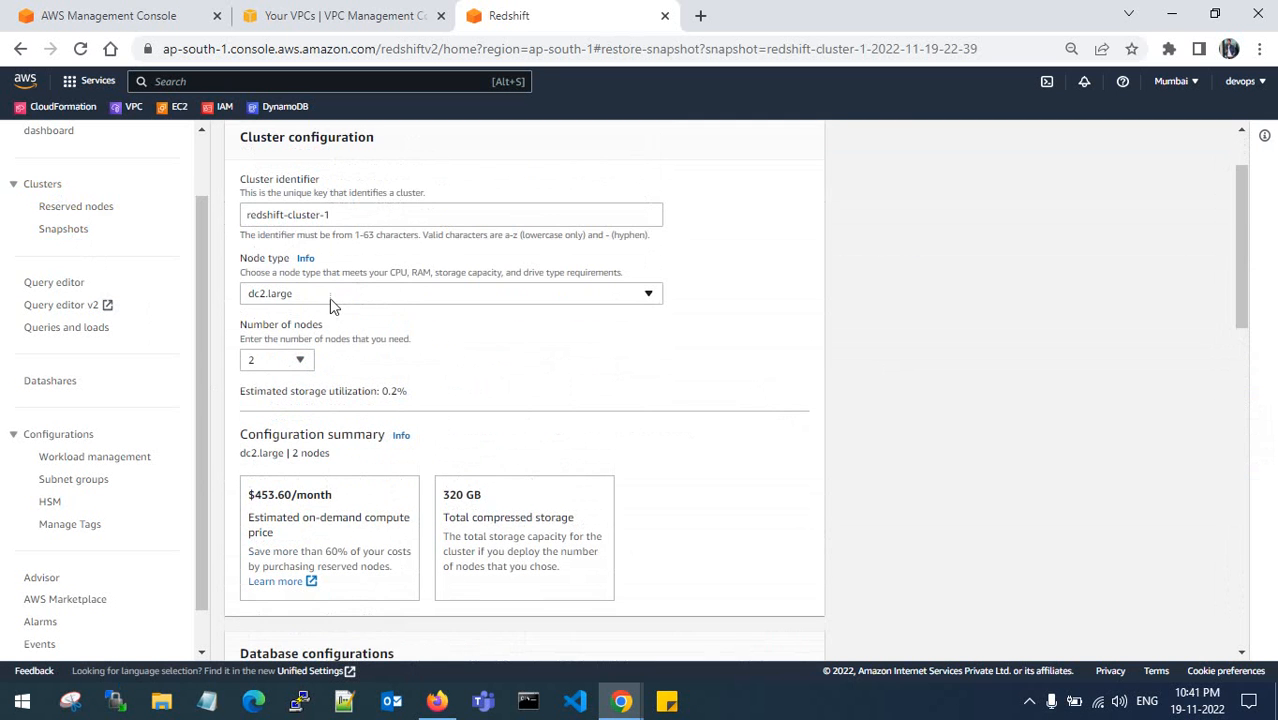
scroll(377, 322, down, 2)
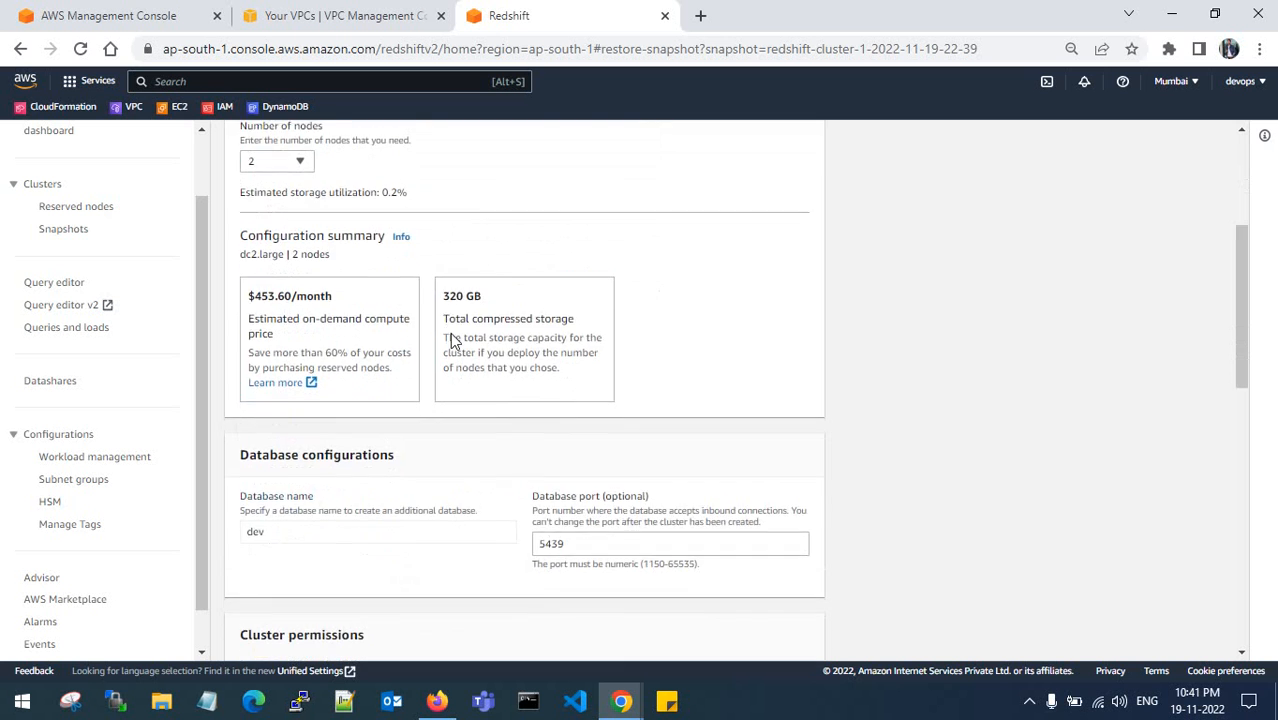
scroll(455, 342, down, 4)
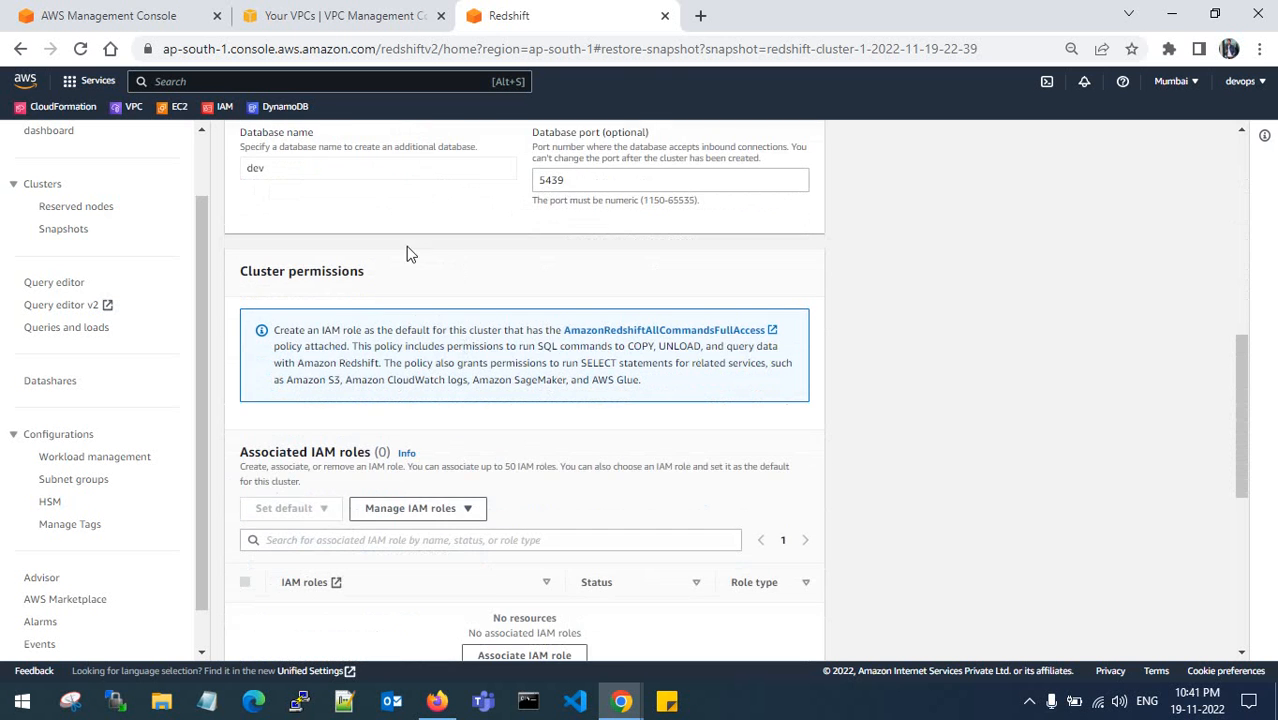
scroll(400, 300, down, 5)
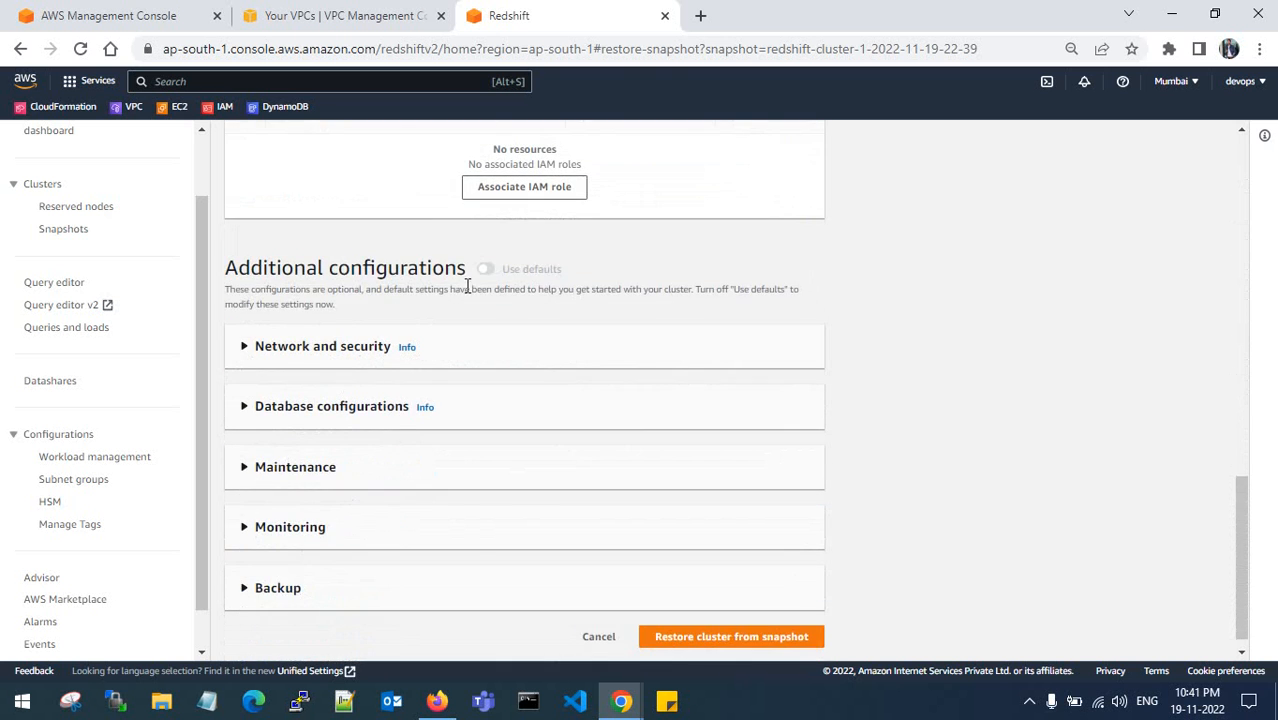
click(252, 346)
scroll(315, 367, down, 2)
click(430, 238)
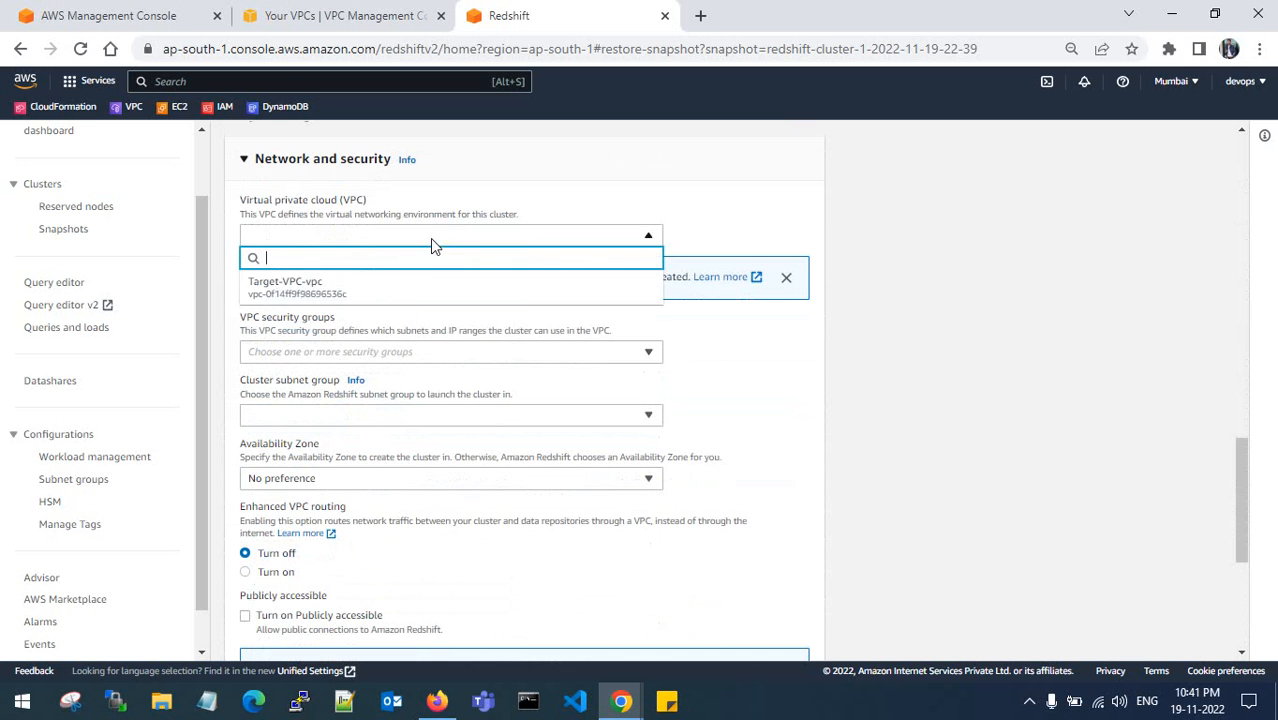
click(408, 289)
- Remove the default security group, then switch to the VPC console
scroll(408, 300, down, 1)
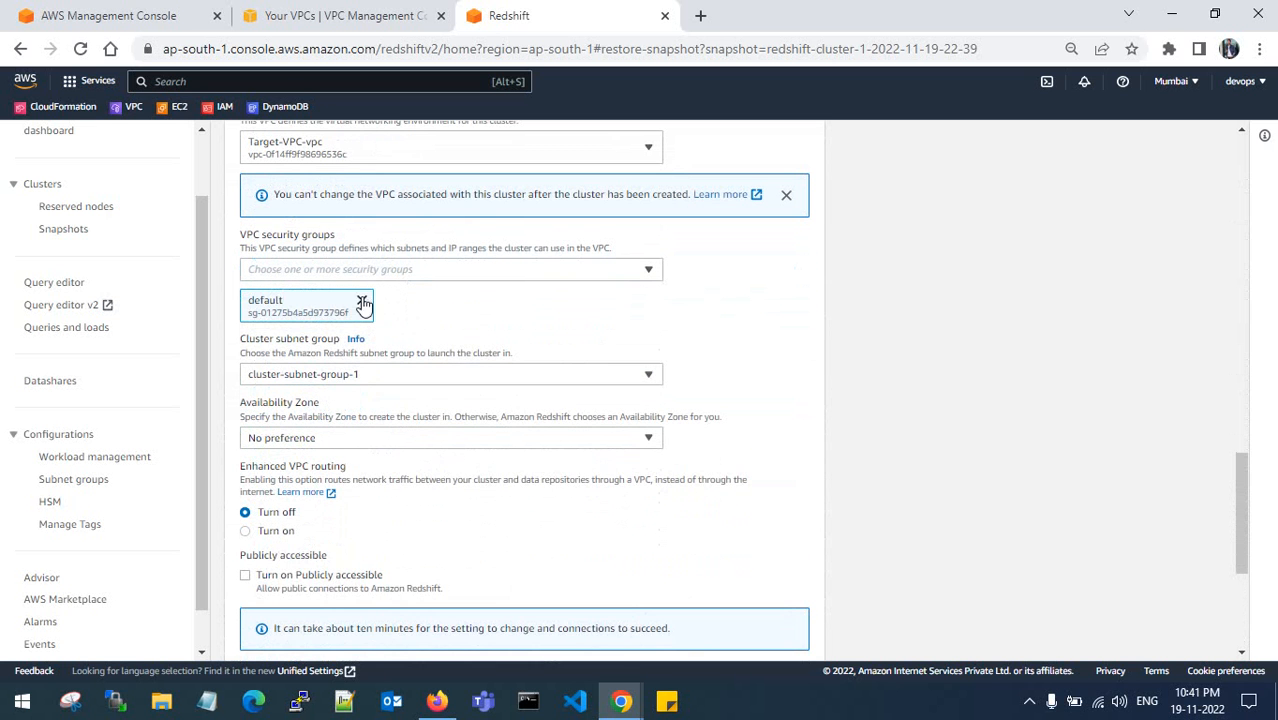
click(363, 303)
click(392, 272)
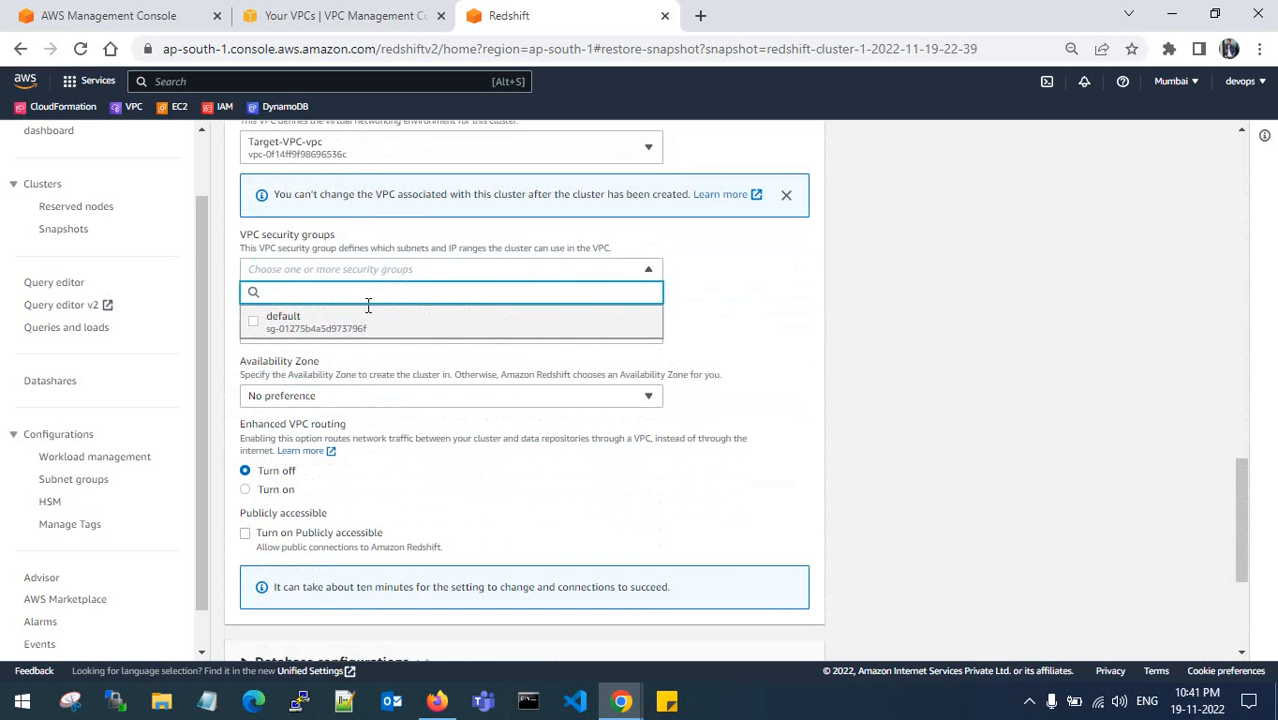
click(307, 12)
- Open the VPC Security groups page in a new browser tab
scroll(63, 450, down, 3)
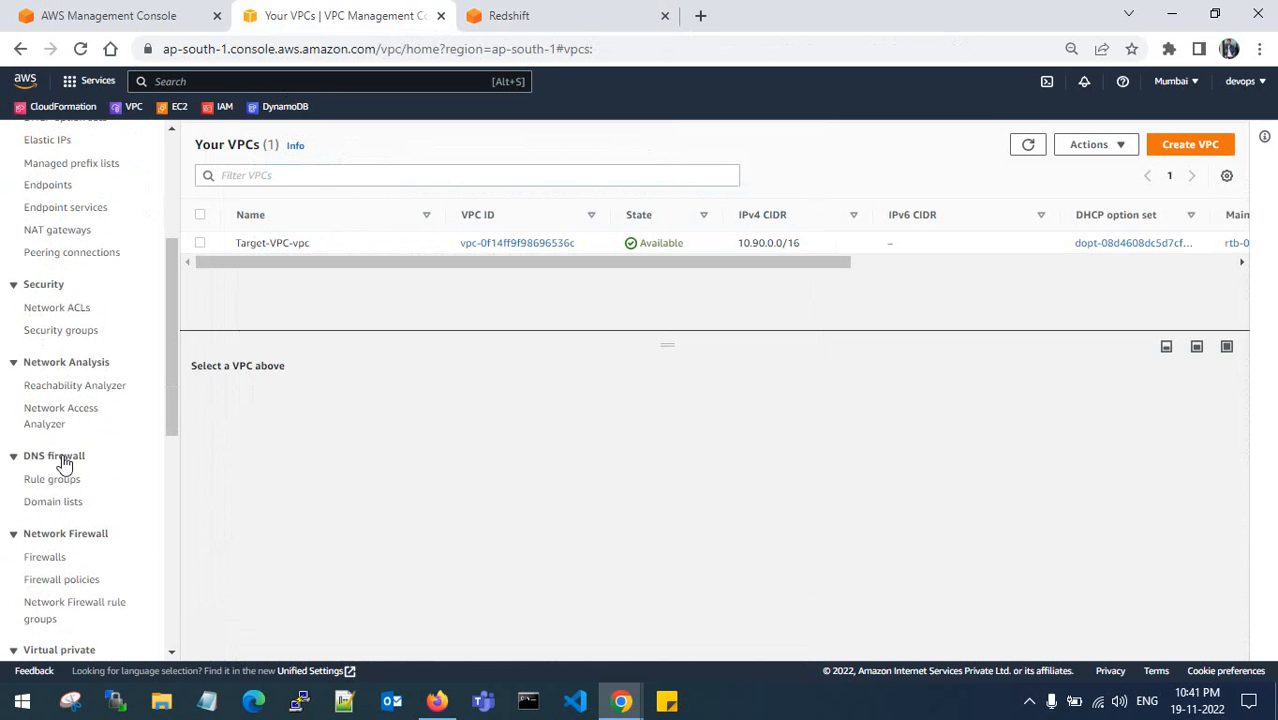
right_click(68, 334)
click(121, 351)
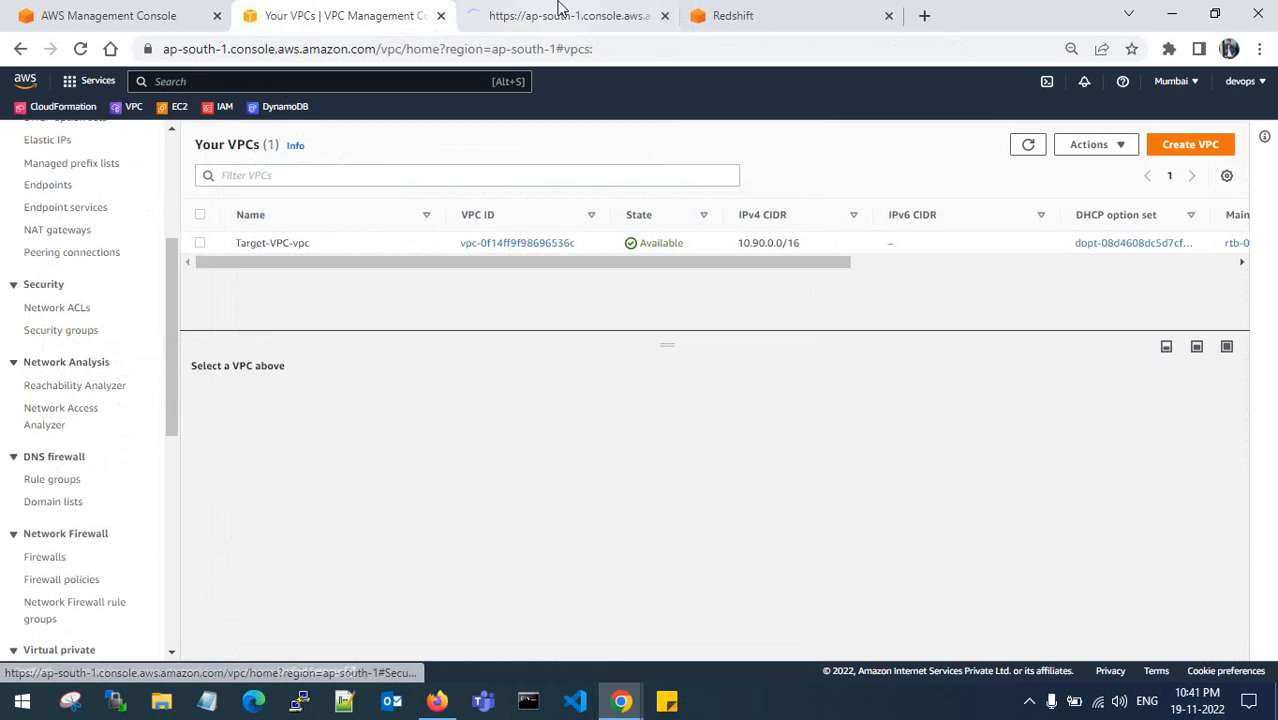
- In the restore form, set Availability Zone ap-south-1a and subnet group cluster-subnet-group-1
click(561, 15)
click(733, 15)
scroll(340, 467, down, 1)
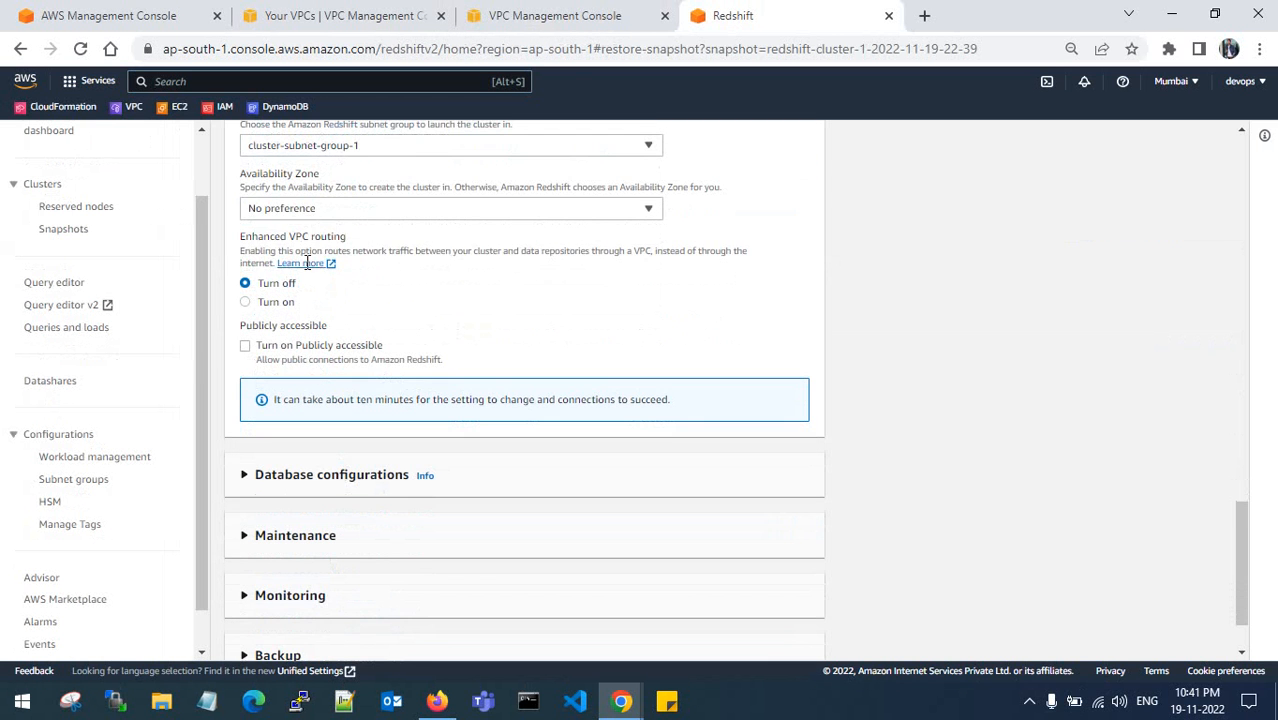
click(342, 209)
click(340, 252)
scroll(392, 291, up, 2)
click(374, 336)
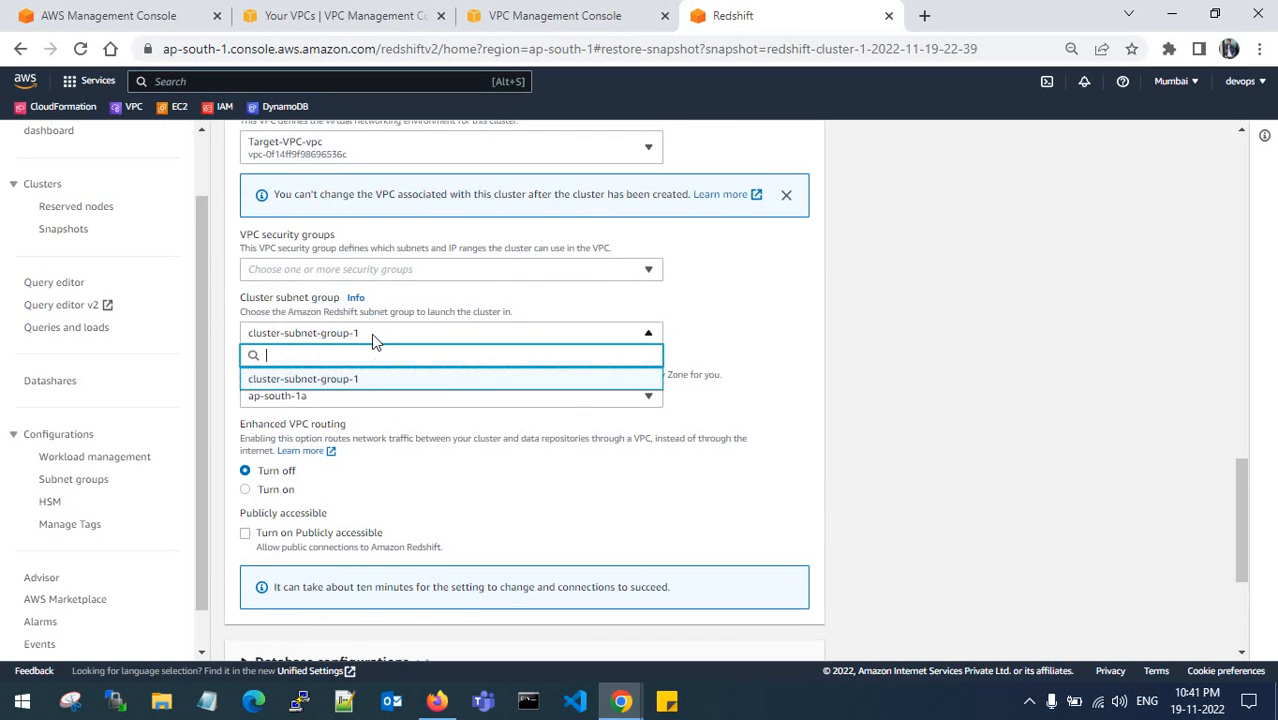
click(371, 388)
- Start a security group redshift-allow-all in Target-VPC-vpc, reusing its name as description
key(ctrl+shift+Tab)
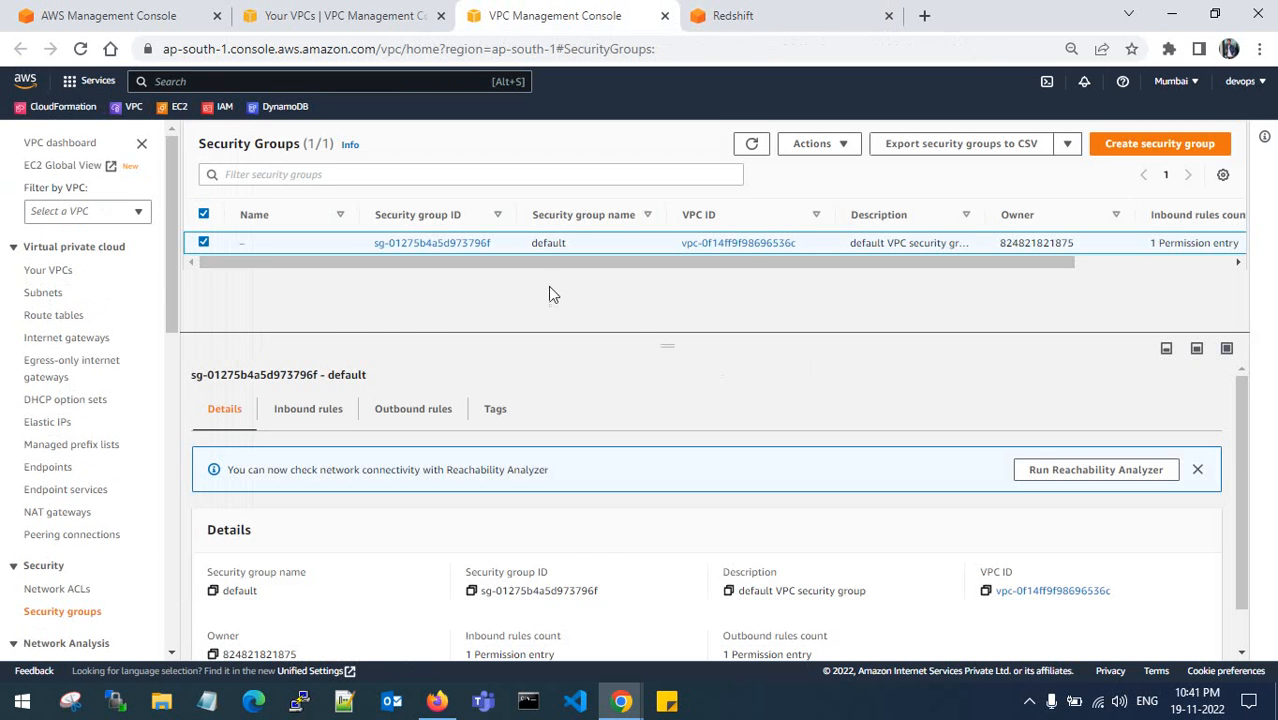
click(1152, 143)
click(175, 319)
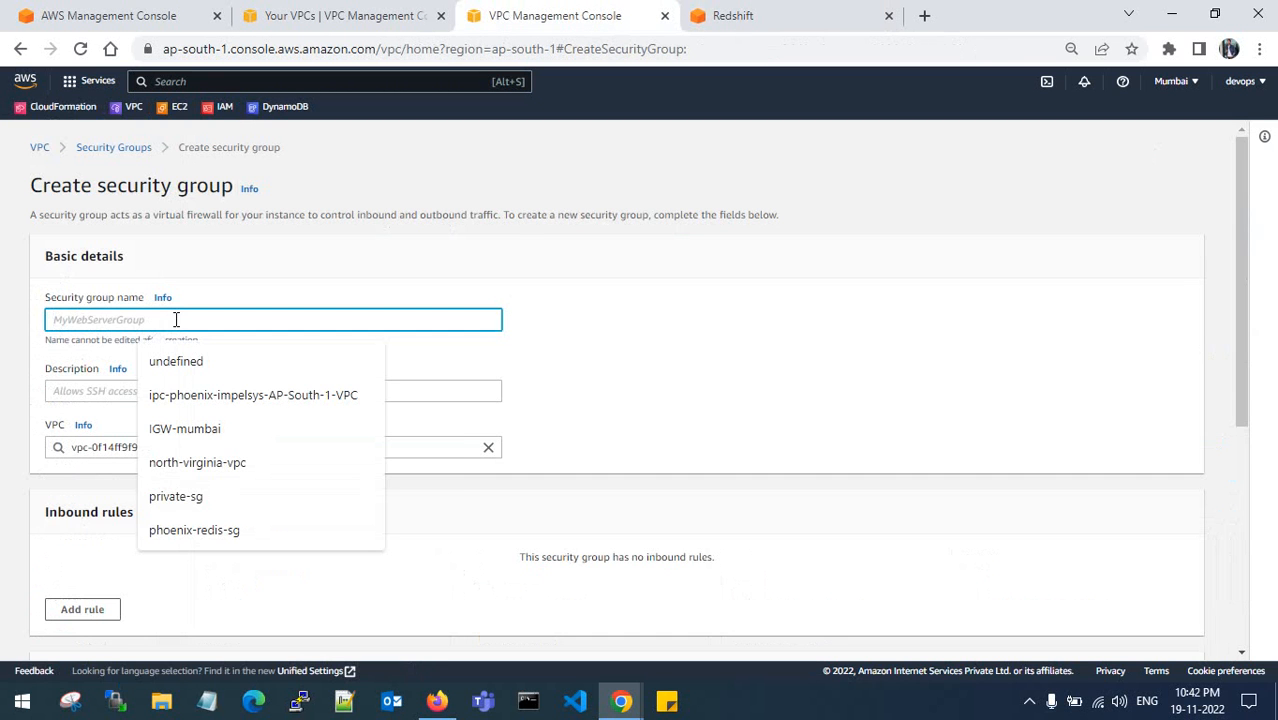
text(redhsft-allow-all)
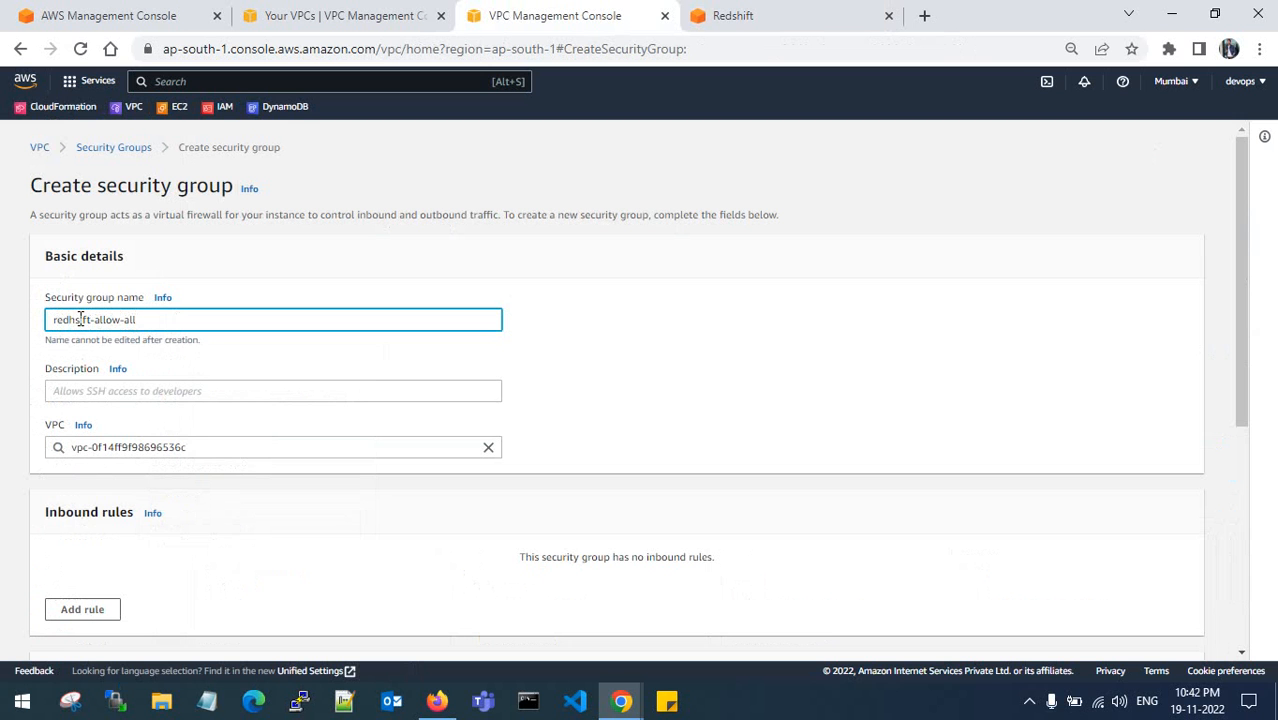
text(h)
drag(167, 321, 18, 331)
key(ctrl+c)
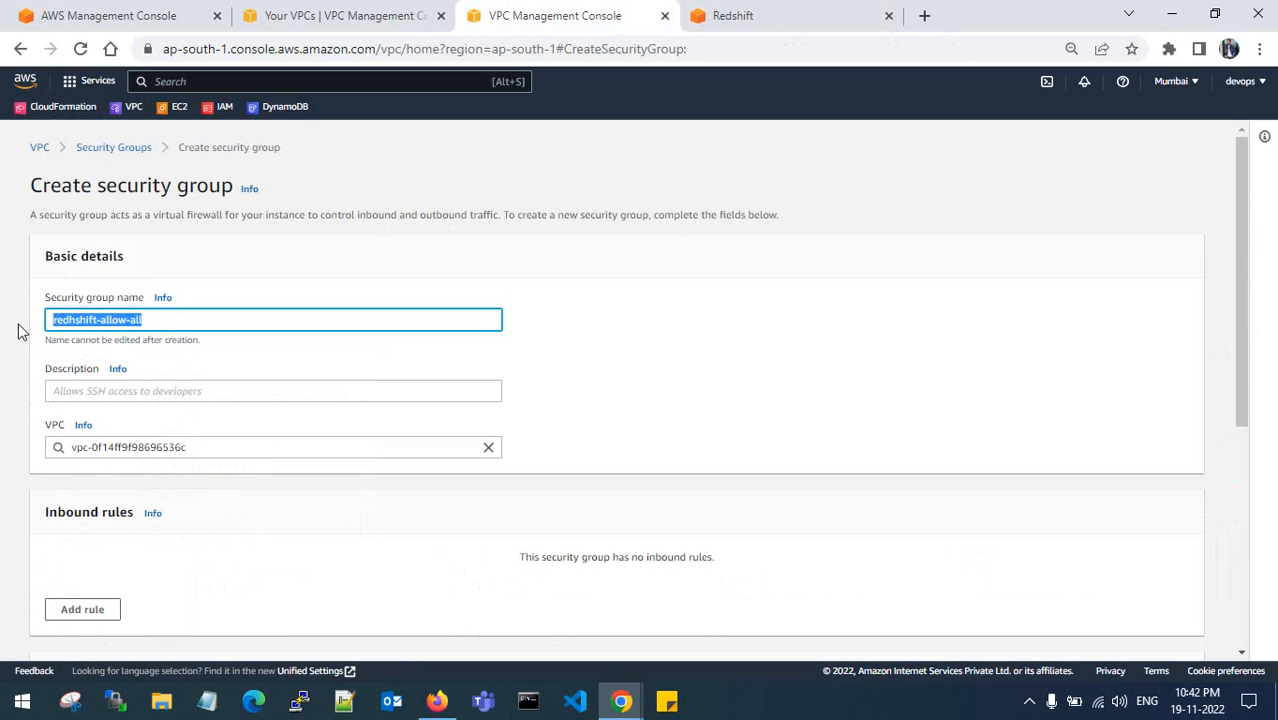
click(179, 388)
key(ctrl+v)
scroll(170, 385, down, 2)
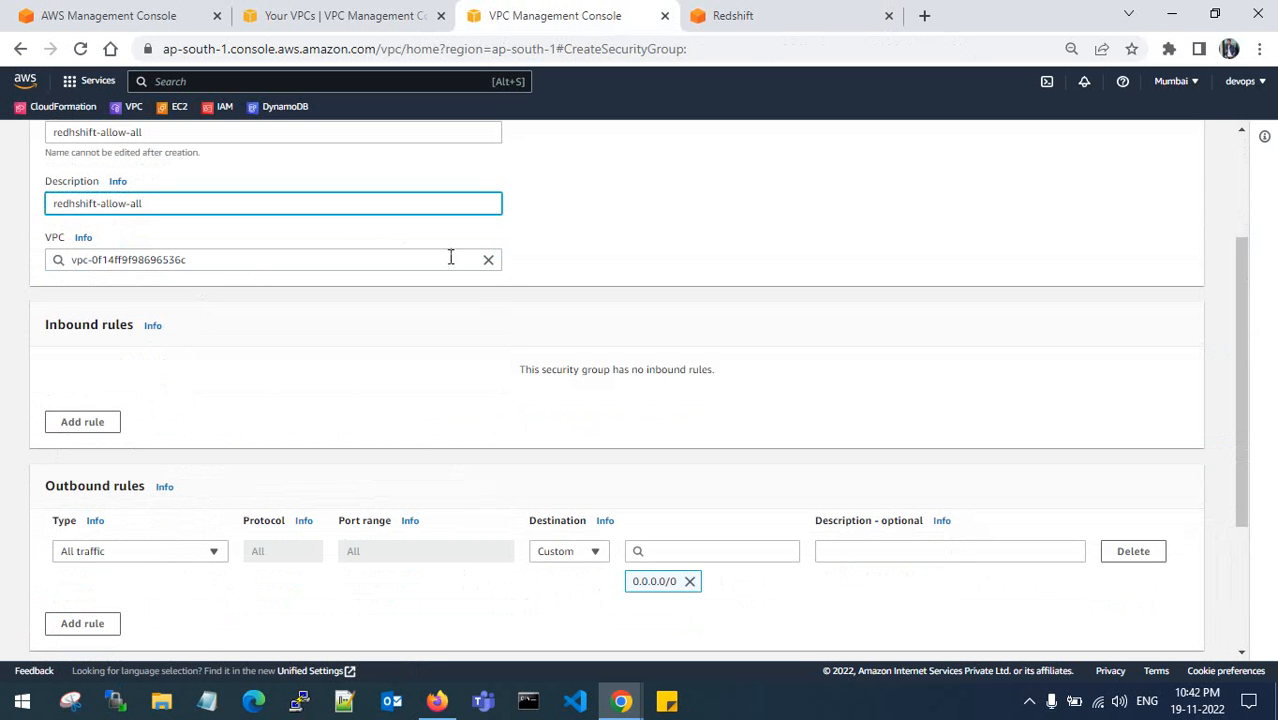
click(488, 261)
click(294, 290)
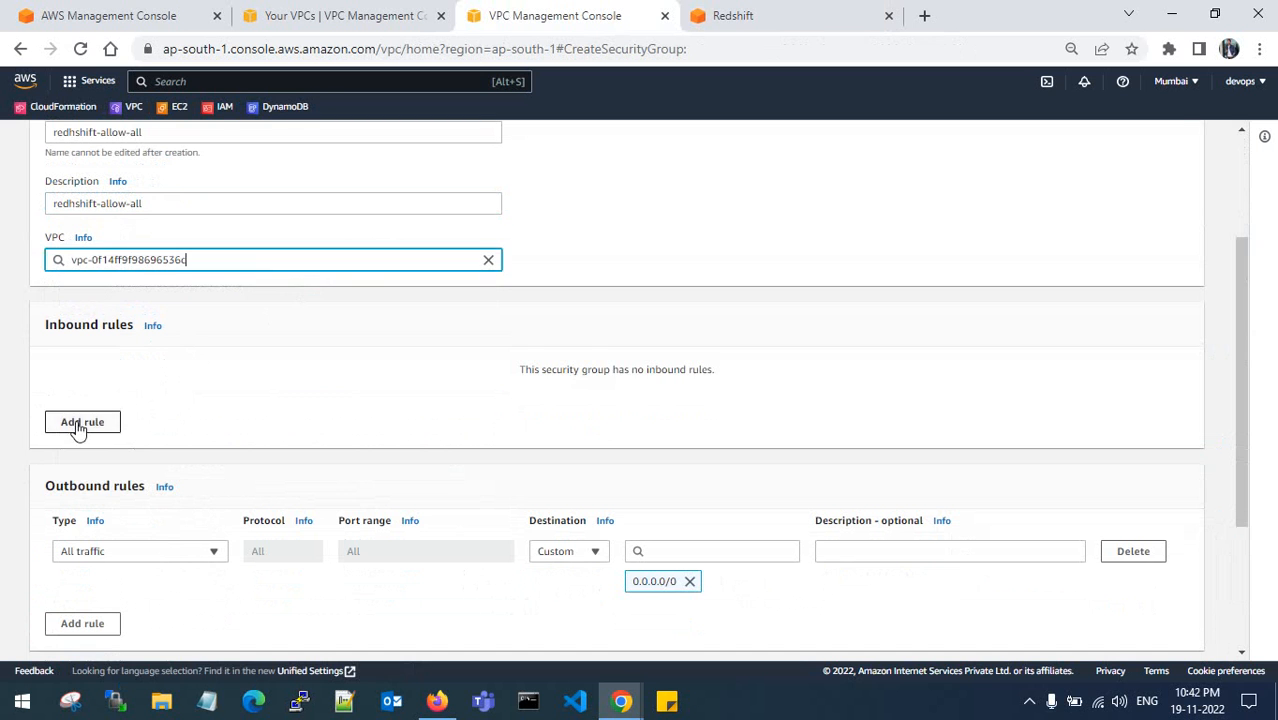
- Add an All traffic inbound rule from 0.0.0.0/0 and create the security group
click(82, 421)
click(205, 390)
scroll(143, 528, down, 2)
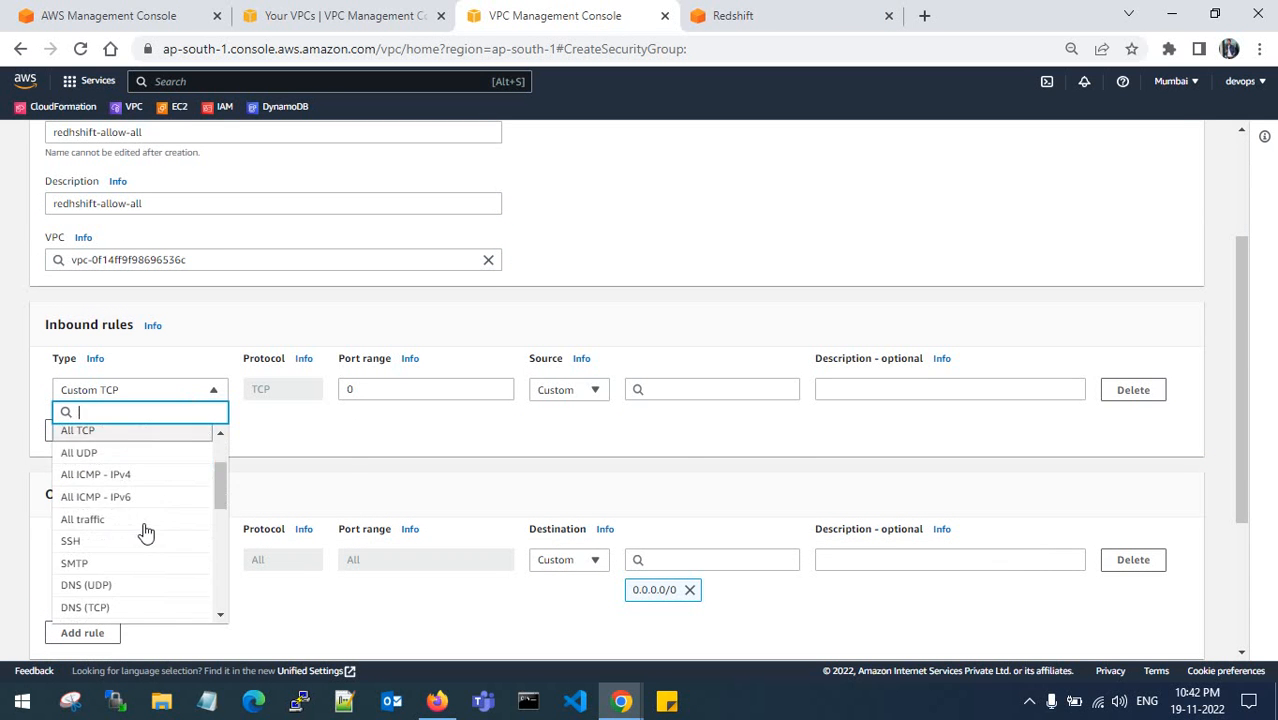
click(138, 519)
click(664, 390)
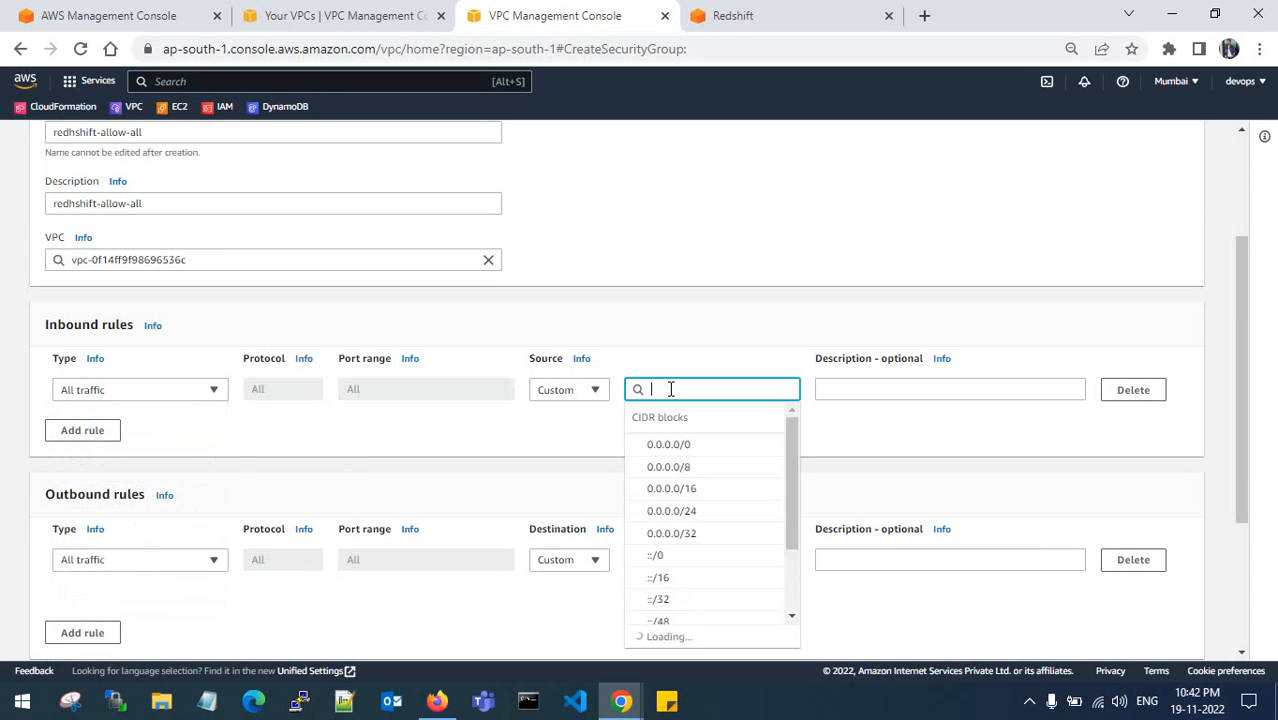
click(685, 442)
click(866, 389)
scroll(864, 392, down, 3)
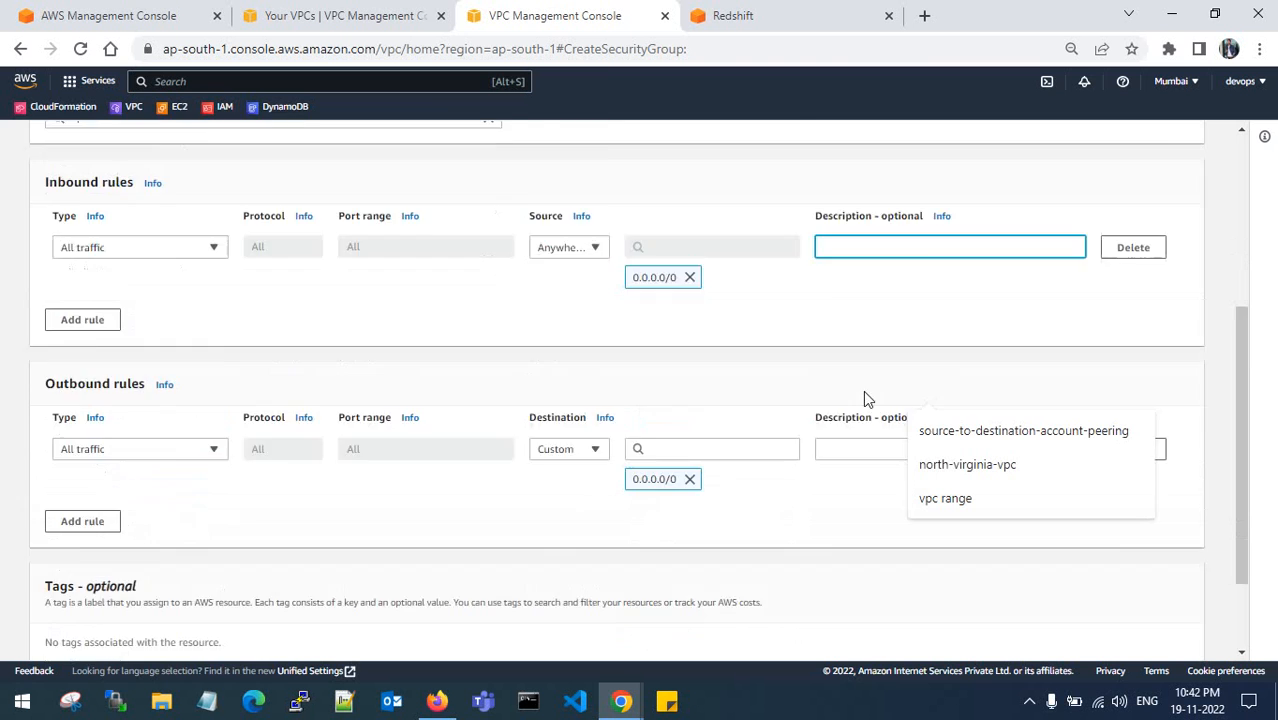
click(1115, 636)
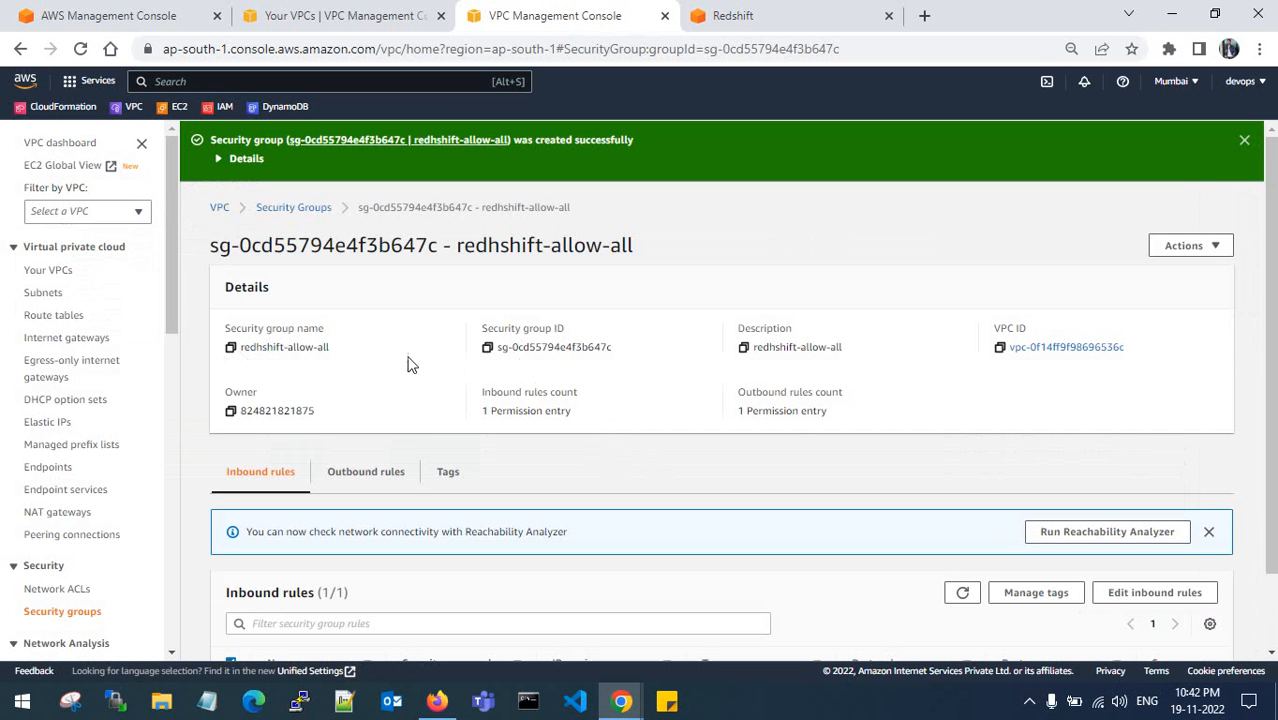
click(231, 348)
- Back in the restore form, re-pick Target-VPC-vpc and remove the default security group
click(781, 14)
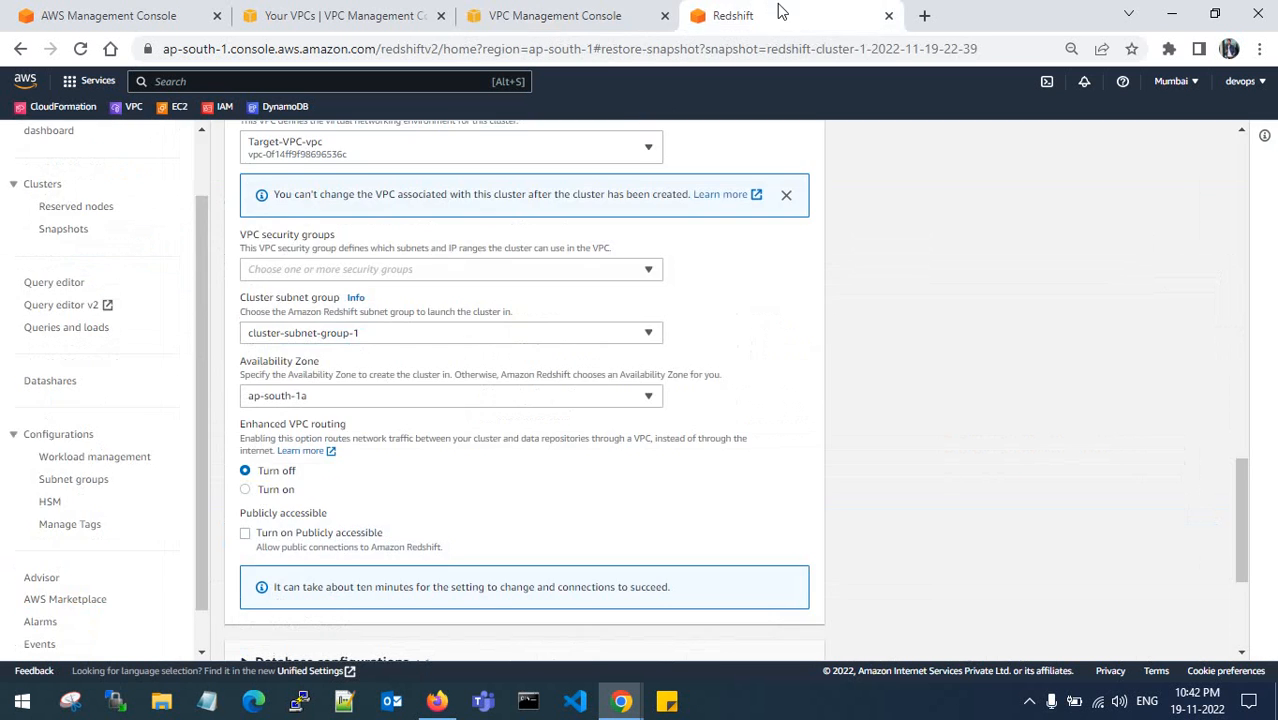
click(405, 278)
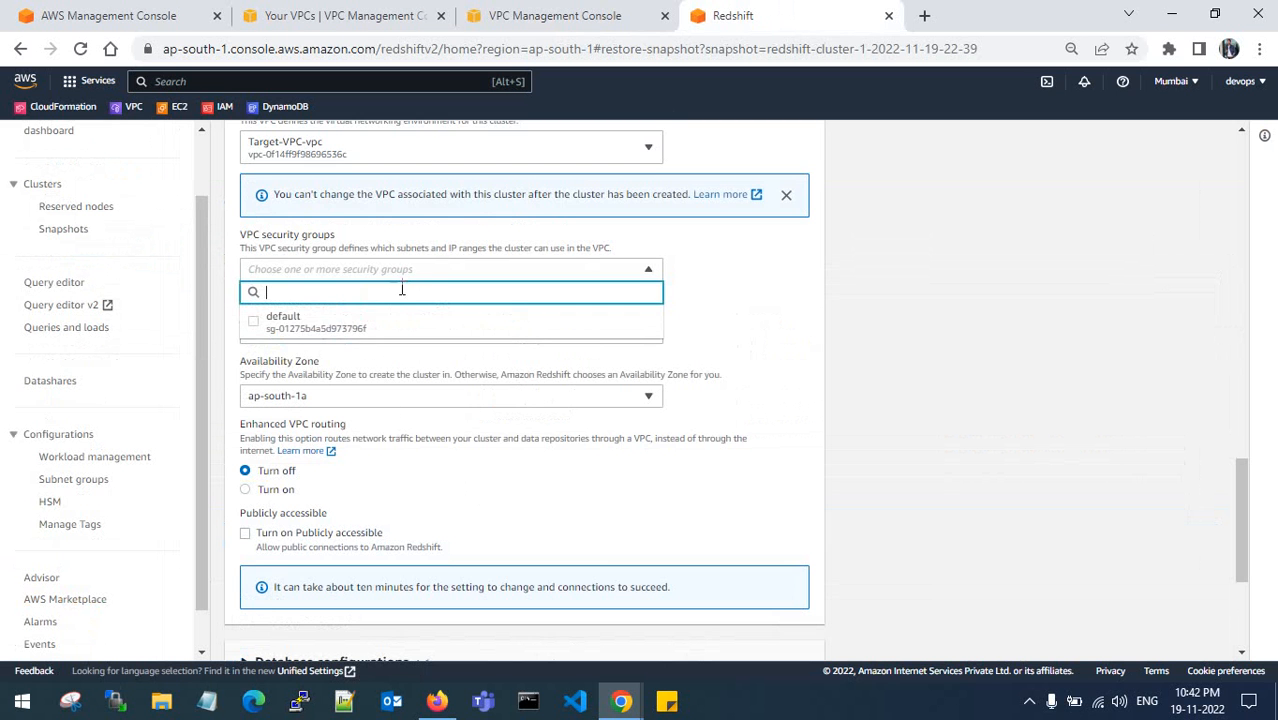
scroll(695, 333, up, 2)
scroll(695, 328, up, 1)
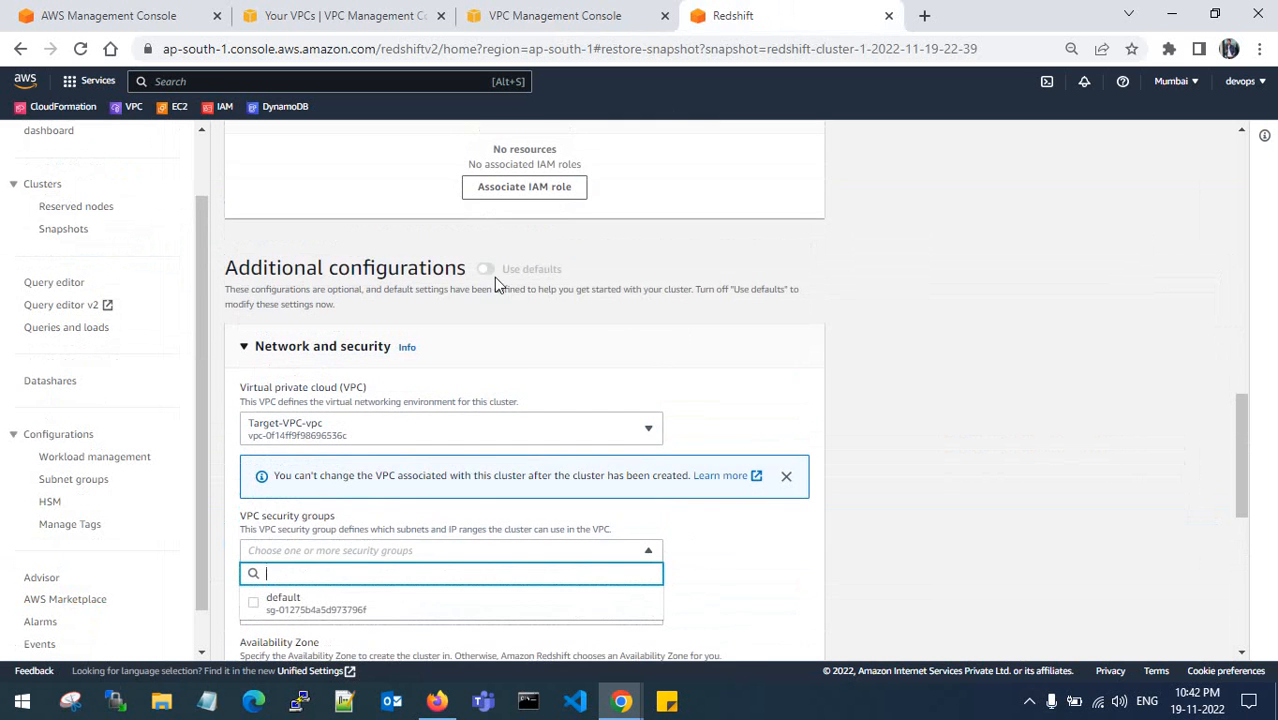
click(243, 350)
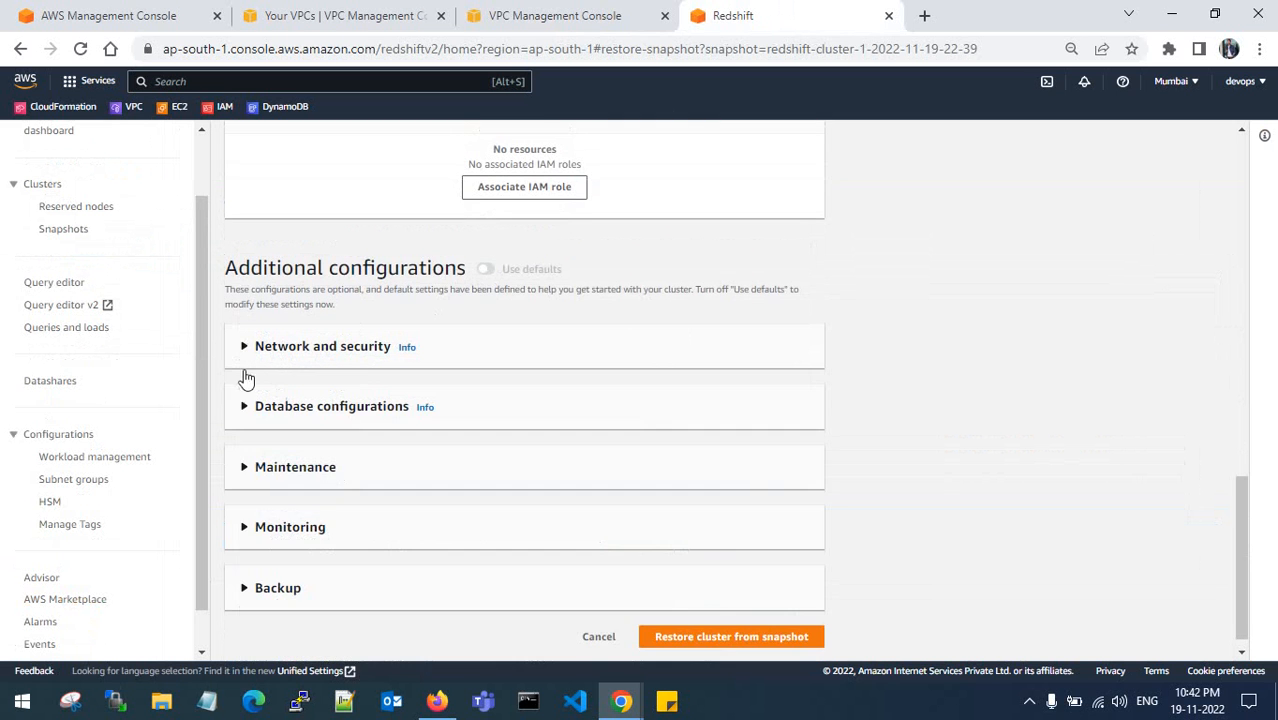
click(245, 352)
scroll(270, 390, down, 1)
click(405, 340)
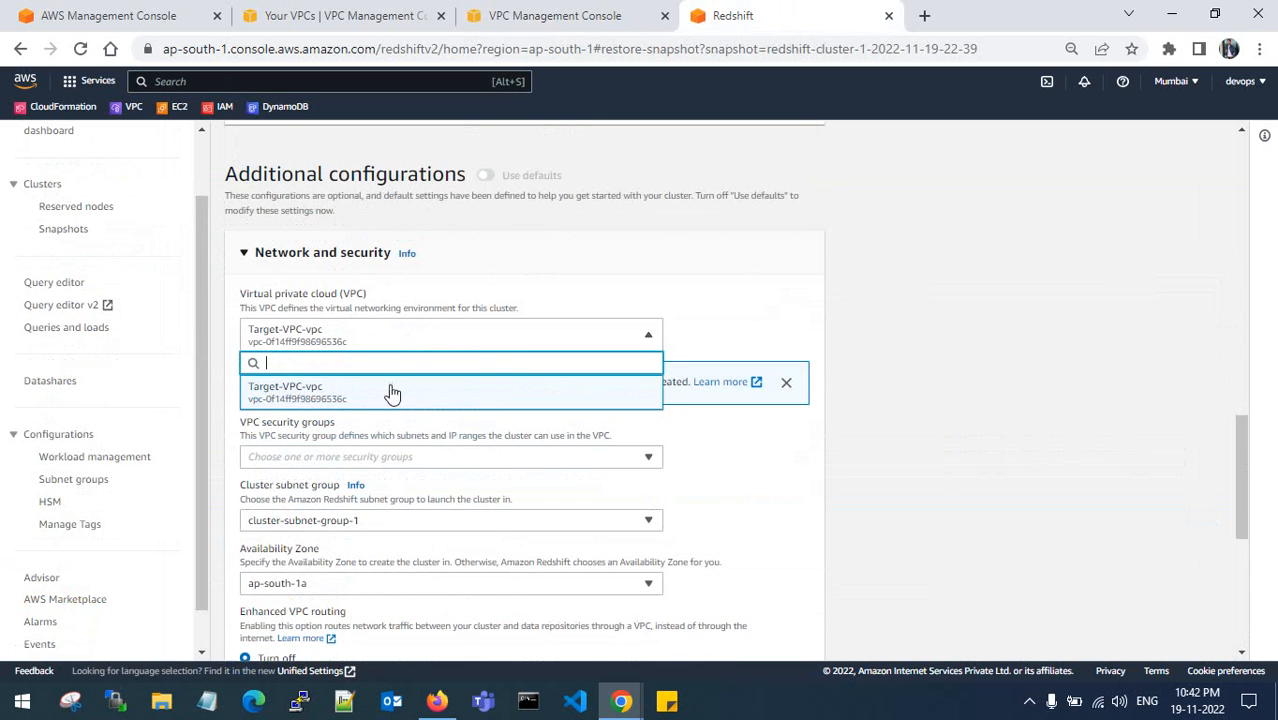
click(391, 392)
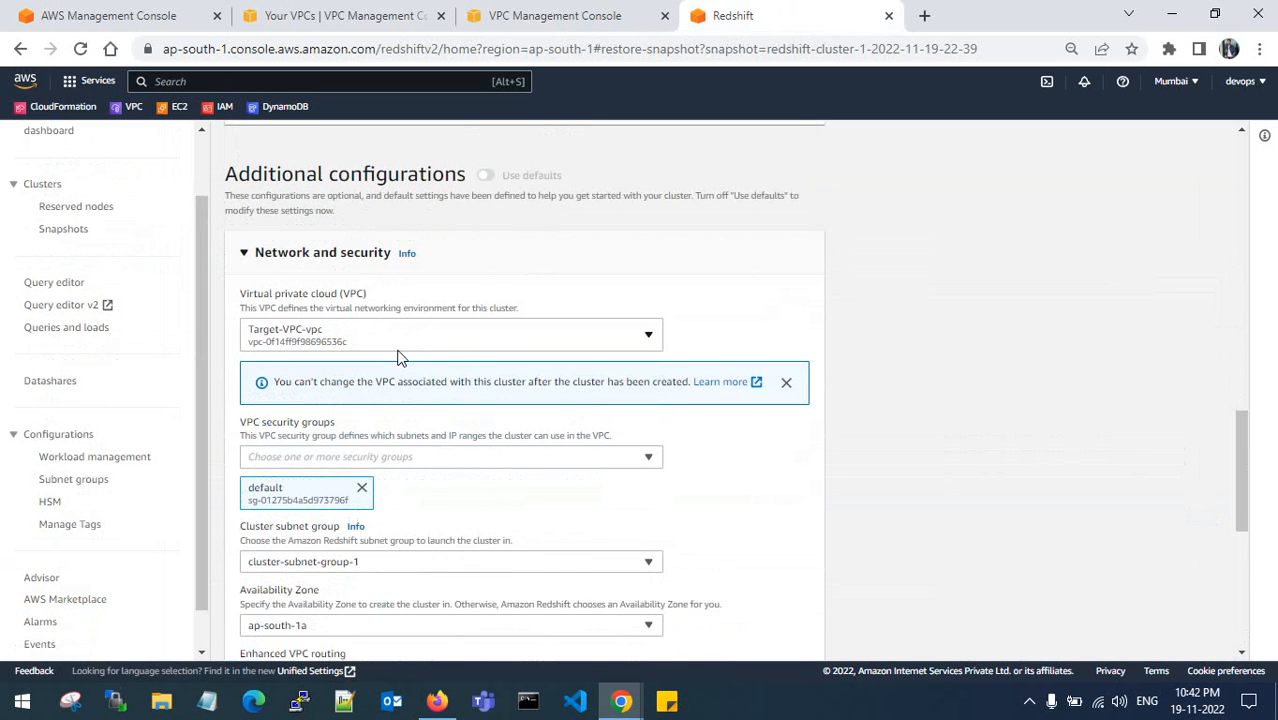
click(362, 487)
- Check the security group list, then cancel the restore and return to Snapshots
click(386, 456)
scroll(389, 453, down, 1)
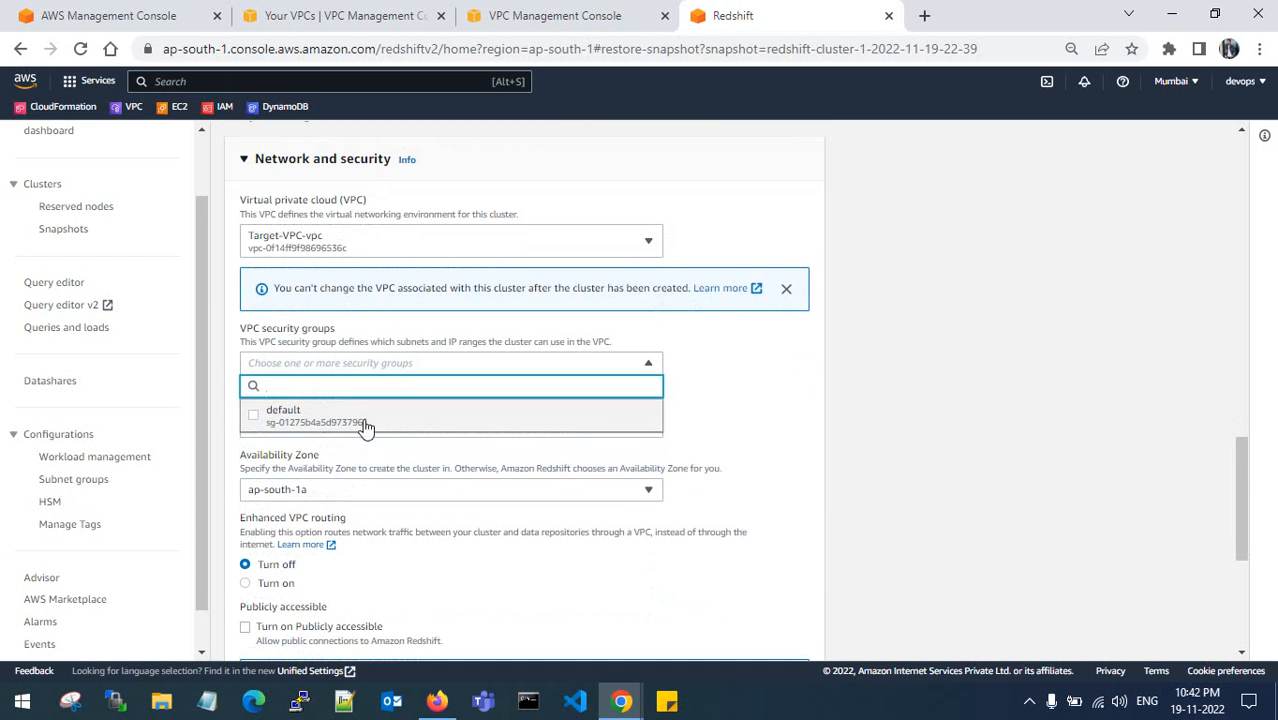
scroll(488, 448, down, 4)
click(599, 621)
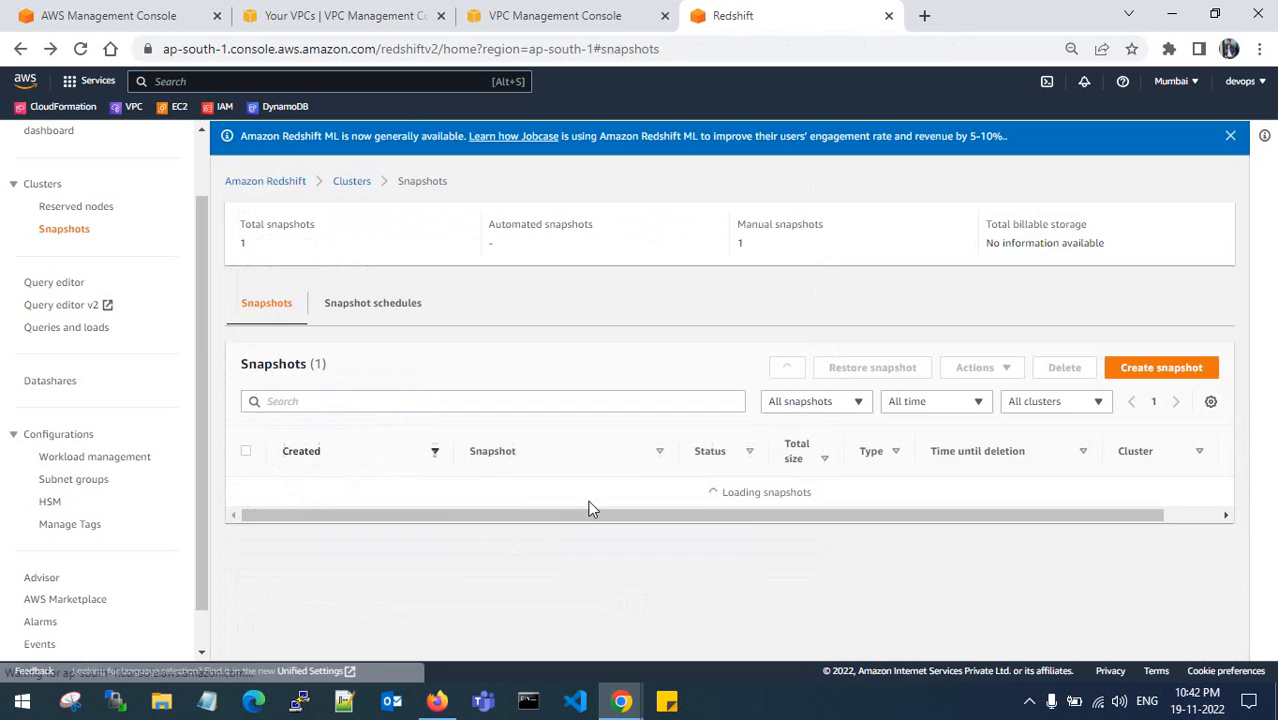
- Start a restore of the shared snapshot and place the cluster in Target-VPC-vpc
click(247, 497)
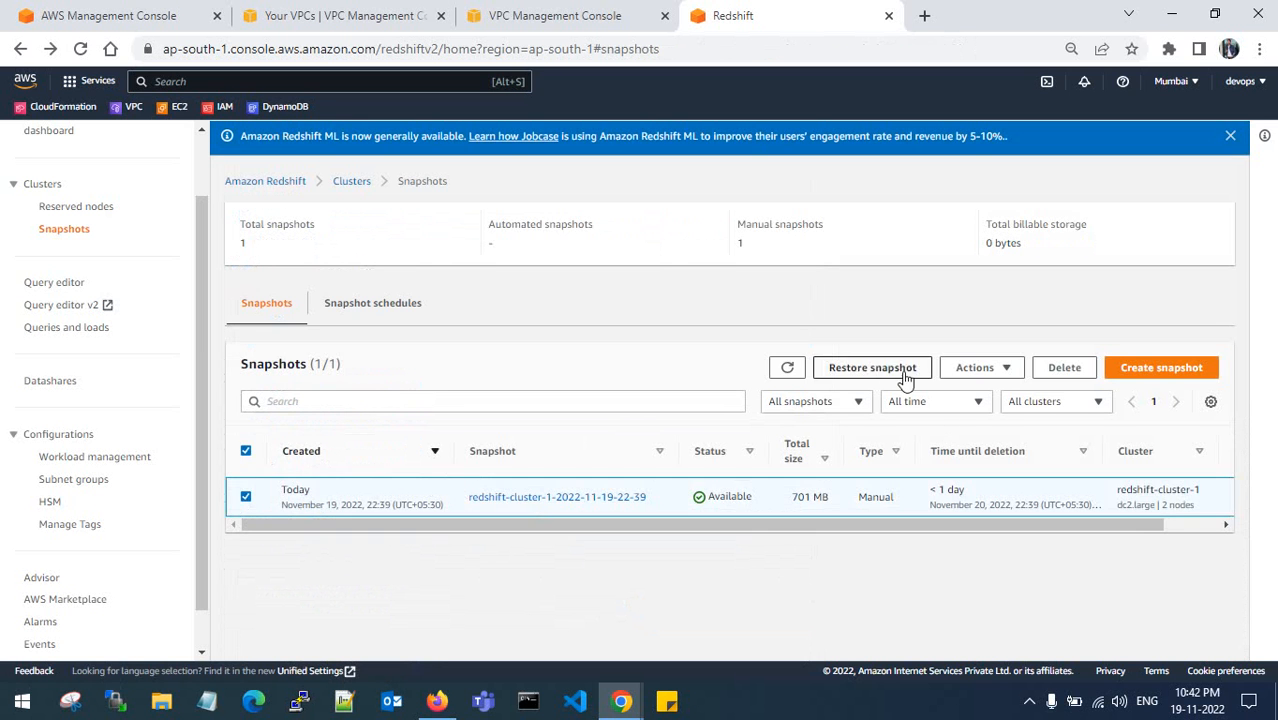
click(882, 367)
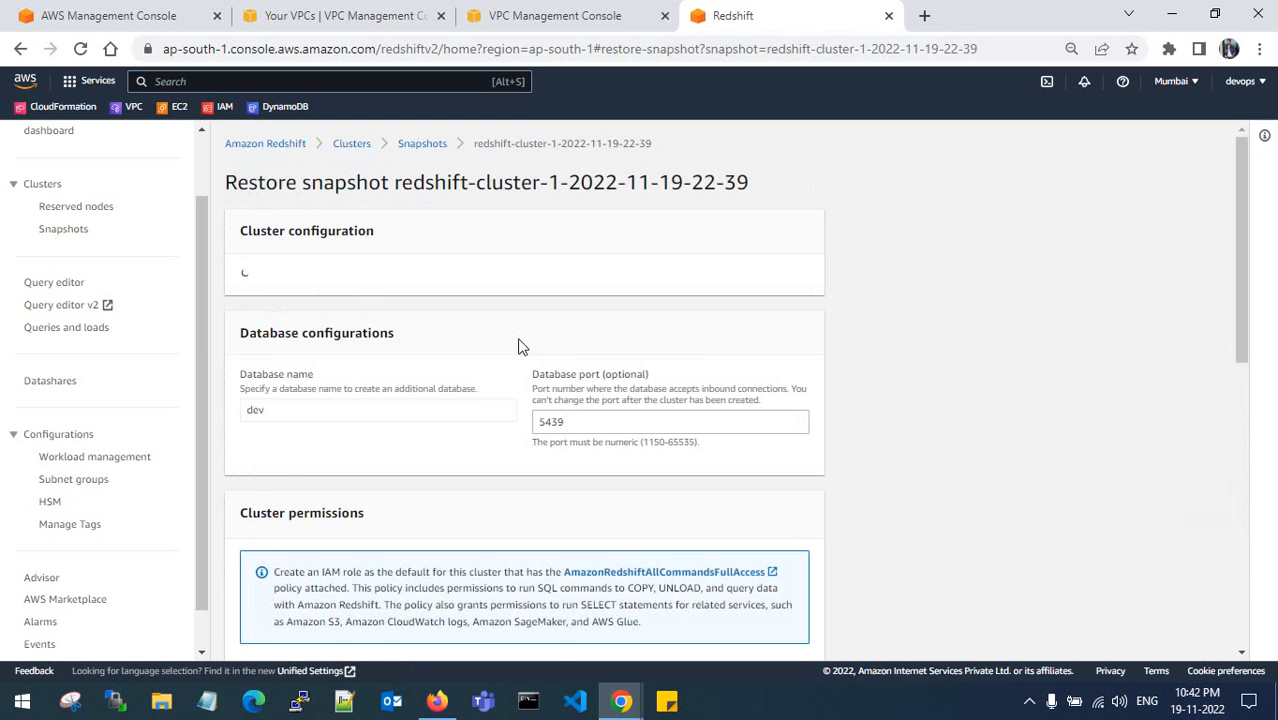
scroll(381, 316, down, 5)
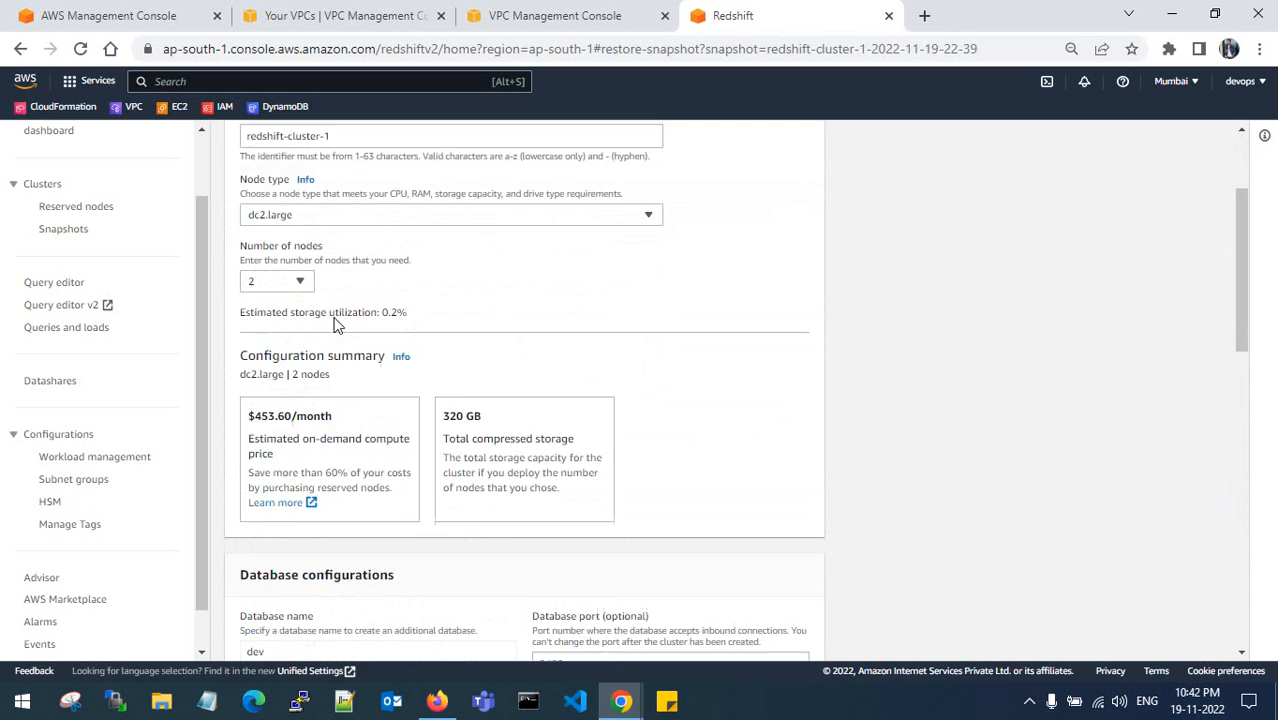
scroll(514, 334, down, 4)
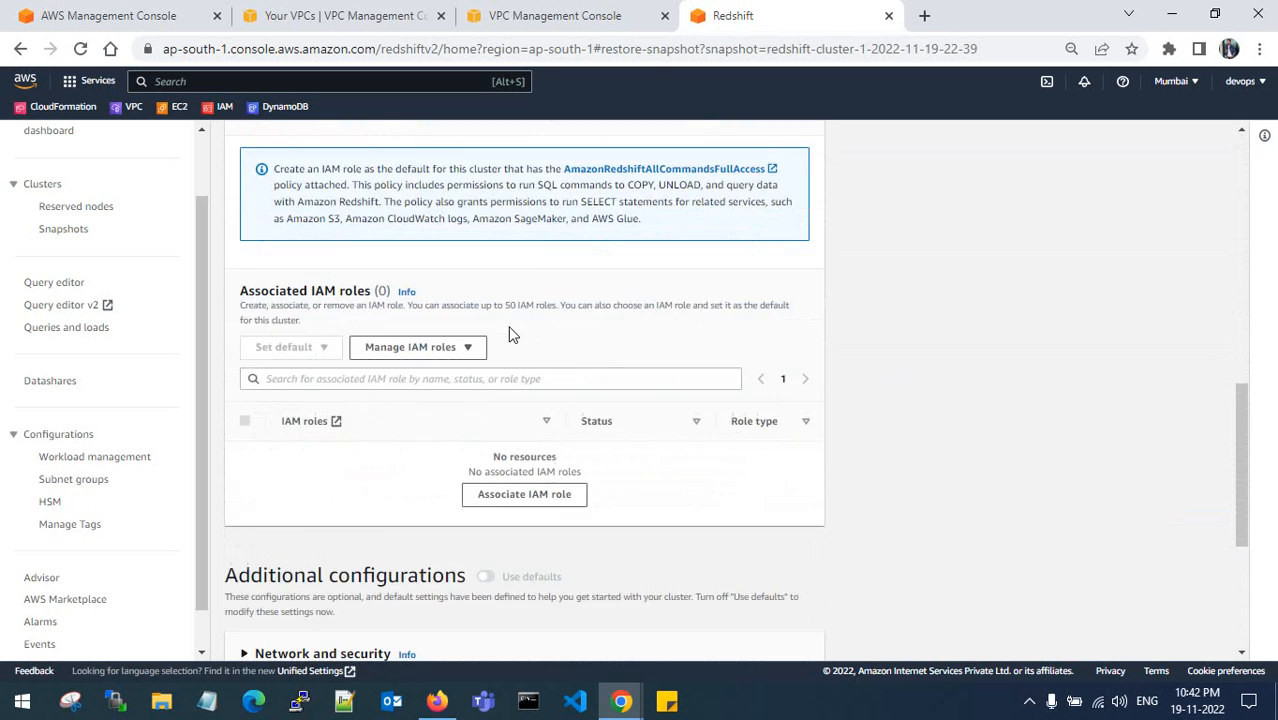
click(265, 330)
scroll(397, 311, down, 2)
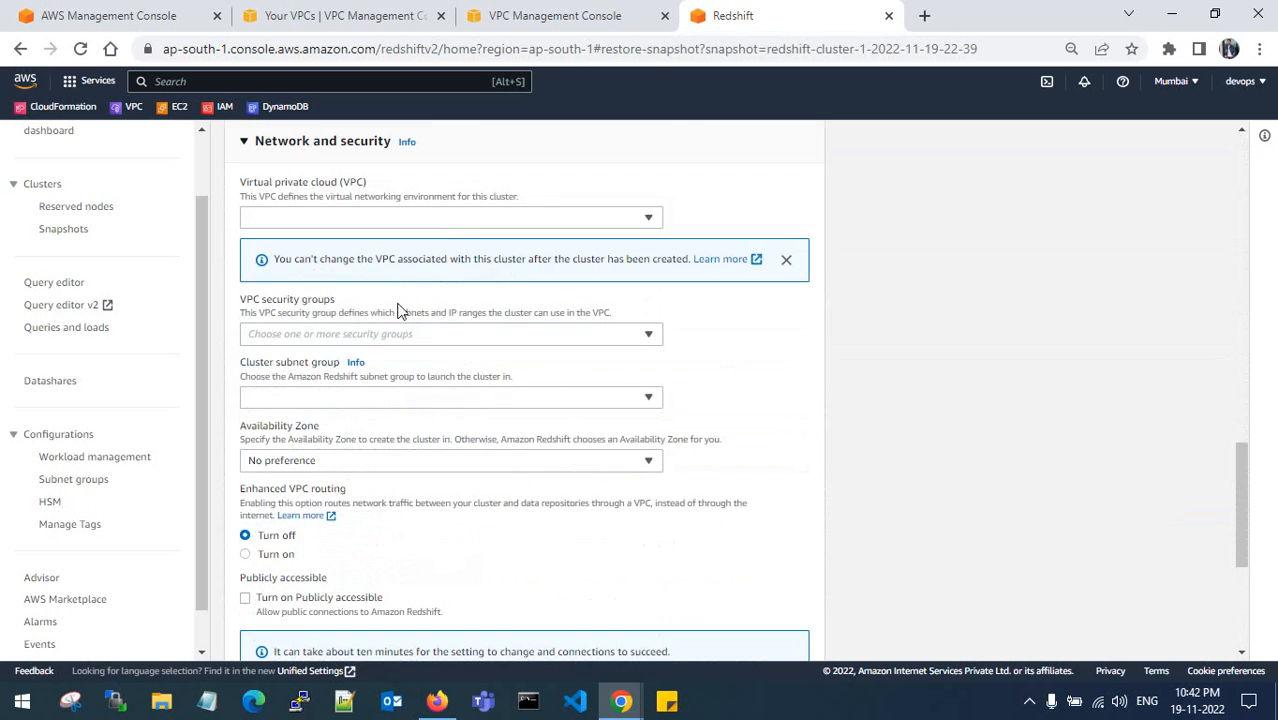
click(460, 220)
click(436, 275)
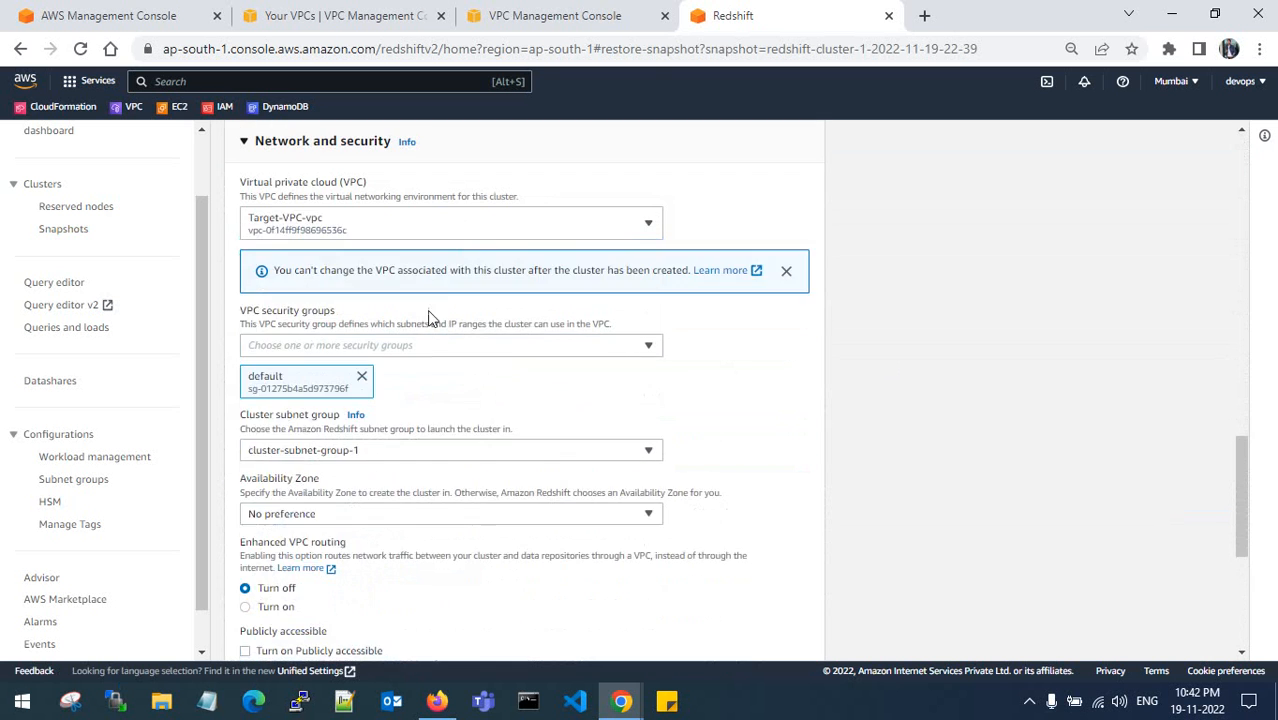
- Swap the default security group for redshift-allow-all; choose cluster-subnet-group-1 and zone ap-south-1a
click(363, 377)
click(395, 350)
click(379, 403)
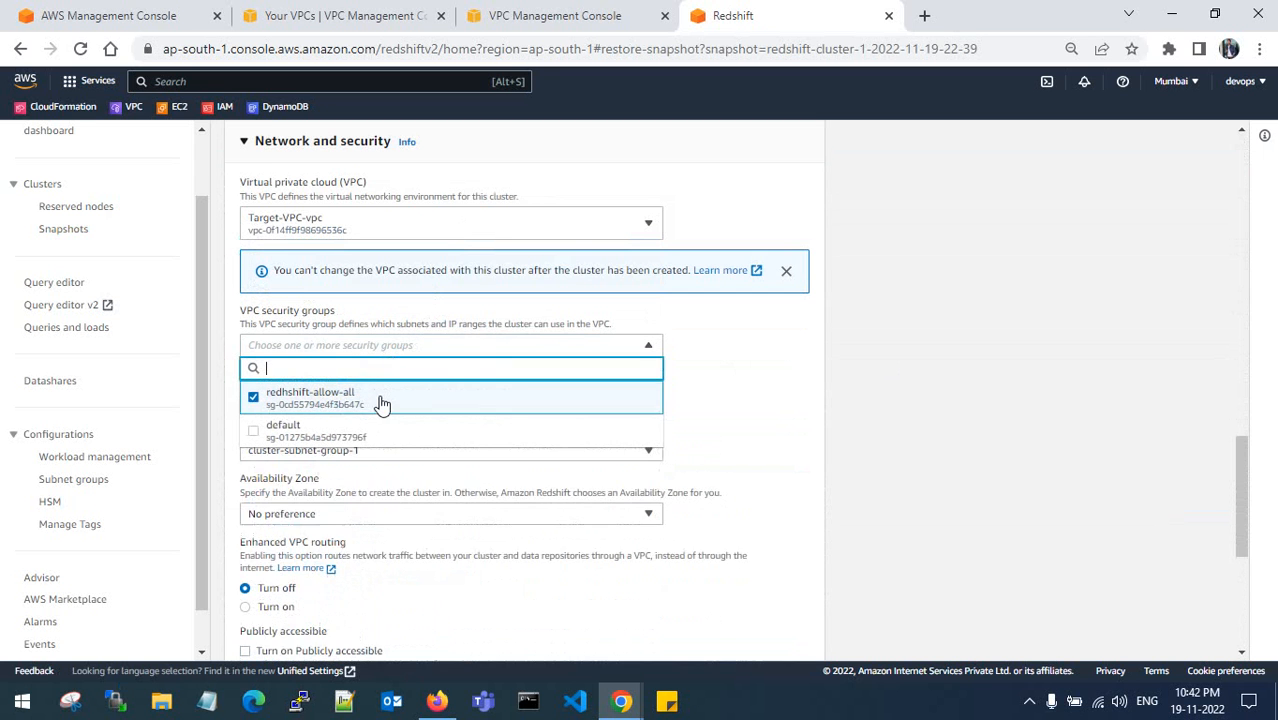
scroll(416, 365, down, 2)
click(721, 259)
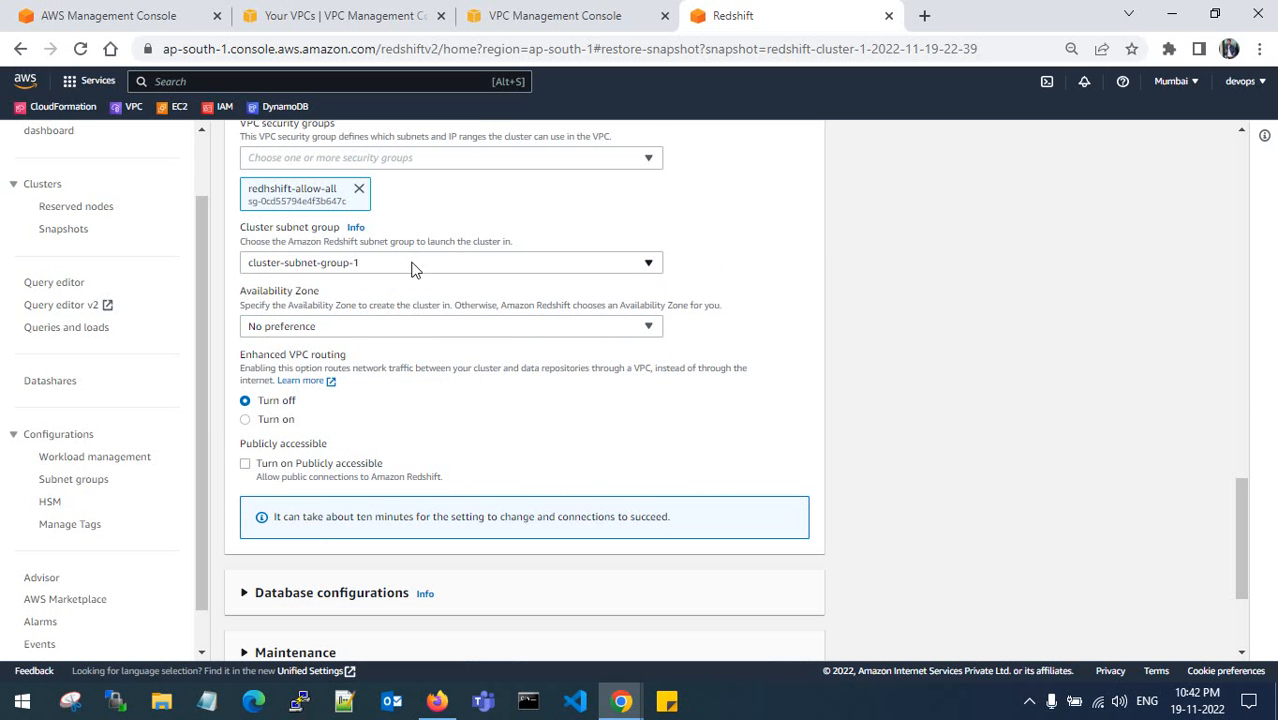
click(414, 266)
click(397, 310)
click(470, 327)
click(394, 371)
- Expand the Database configuration, Maintenance, Monitoring and Backup sections of the restore form
scroll(410, 365, down, 3)
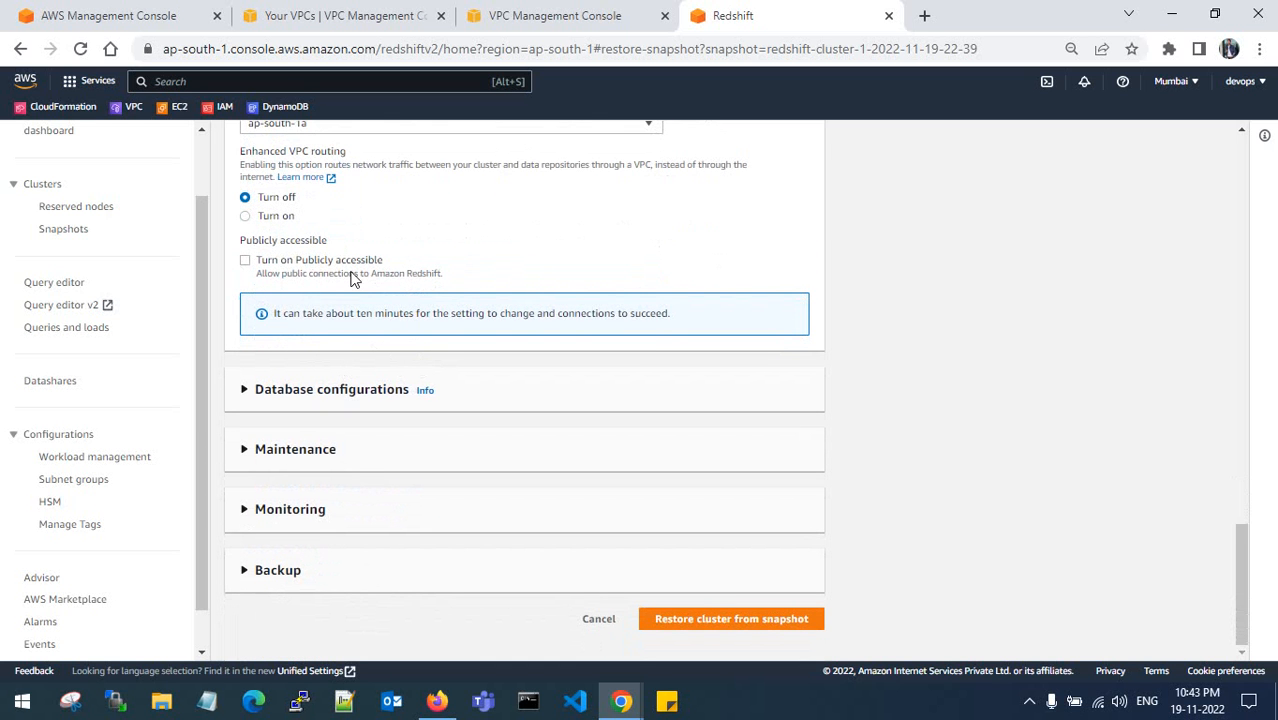
click(242, 390)
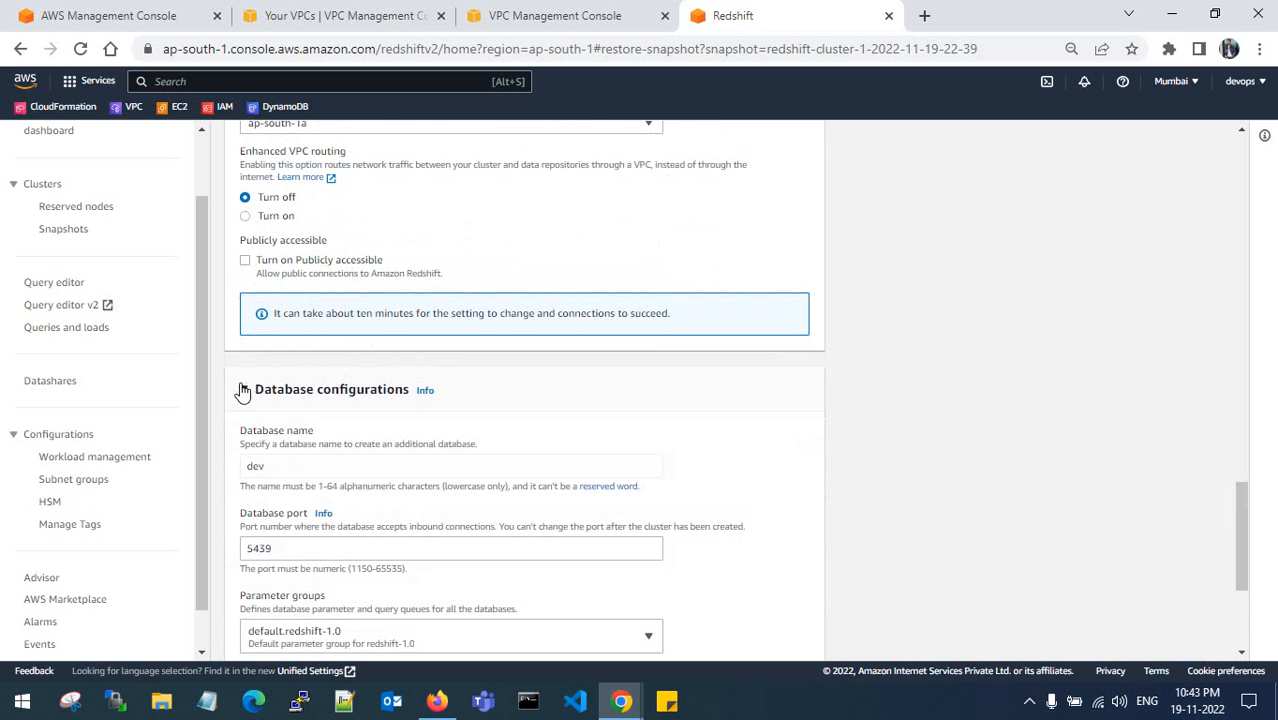
scroll(320, 330, down, 2)
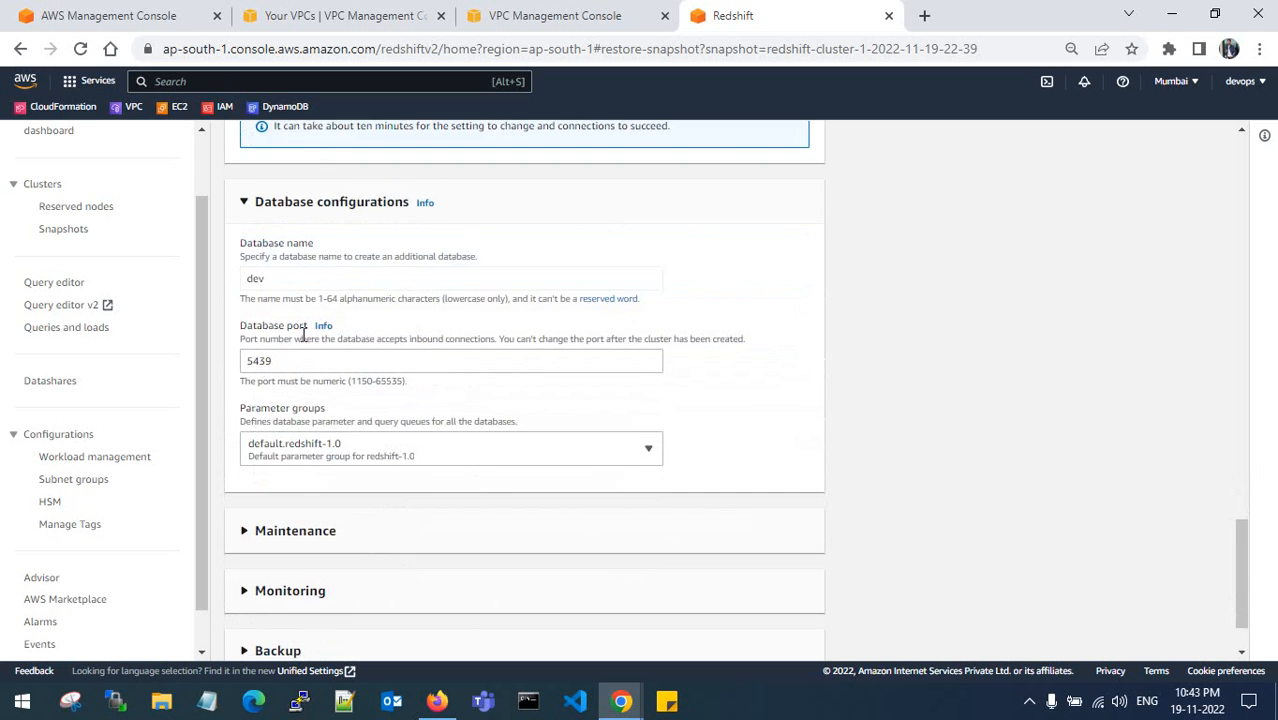
scroll(280, 400, down, 1)
click(243, 454)
scroll(340, 370, down, 1)
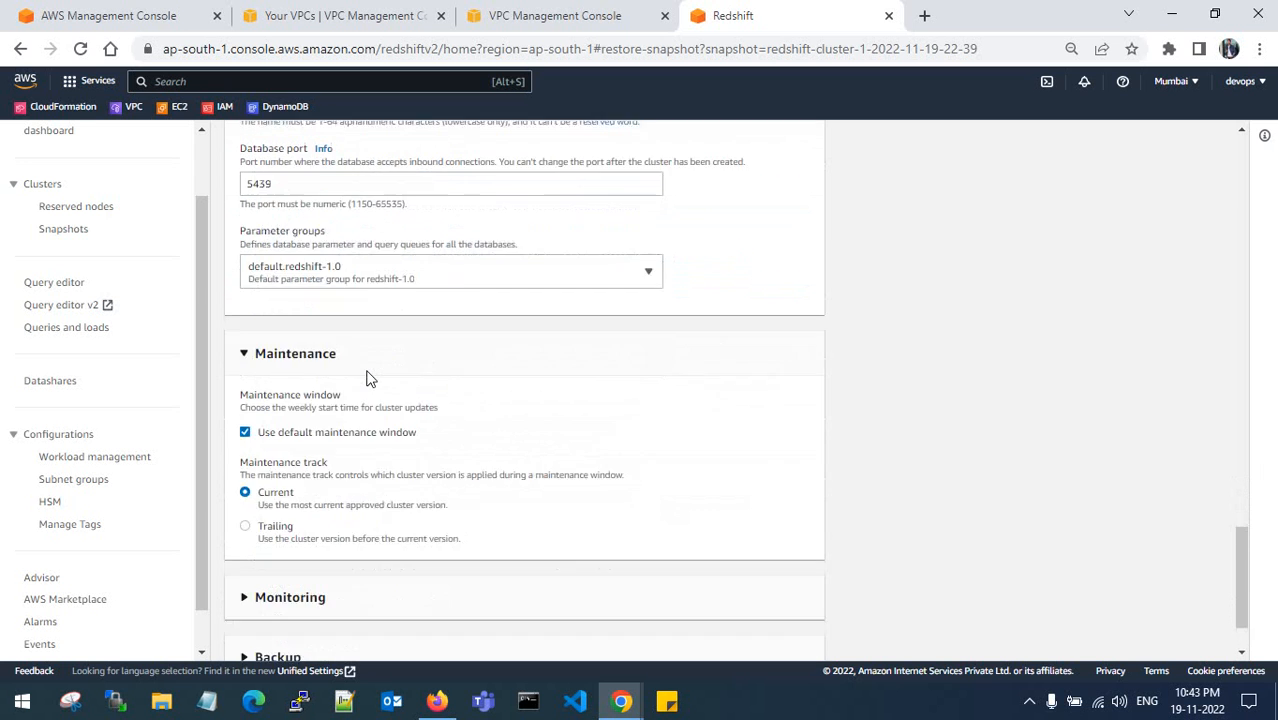
scroll(366, 378, down, 1)
click(245, 512)
scroll(335, 485, down, 1)
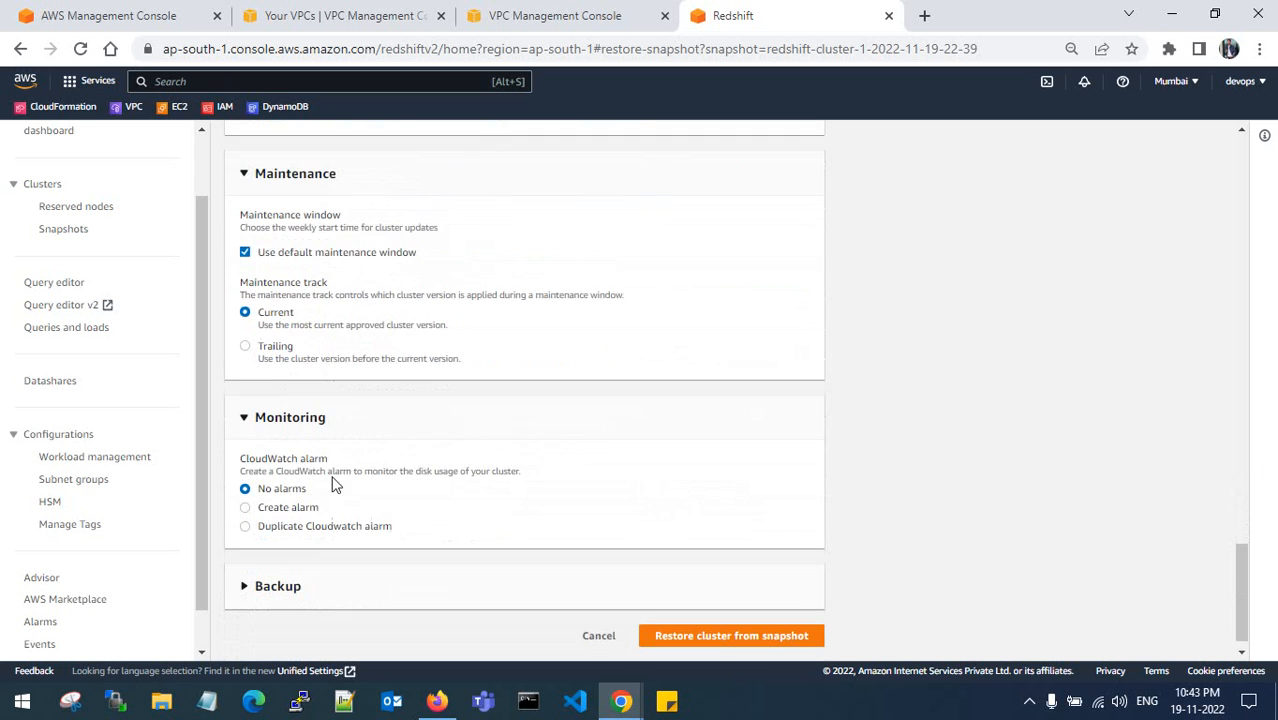
click(244, 575)
scroll(290, 500, down, 1)
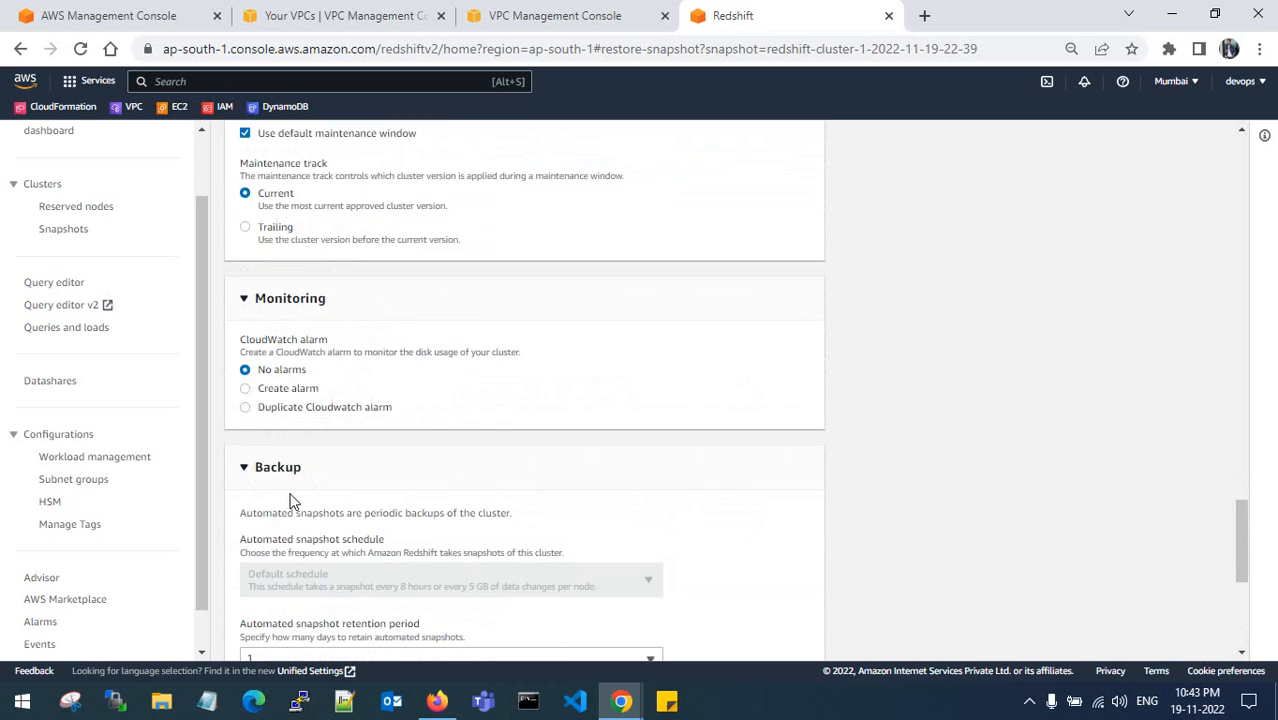
scroll(290, 500, down, 1)
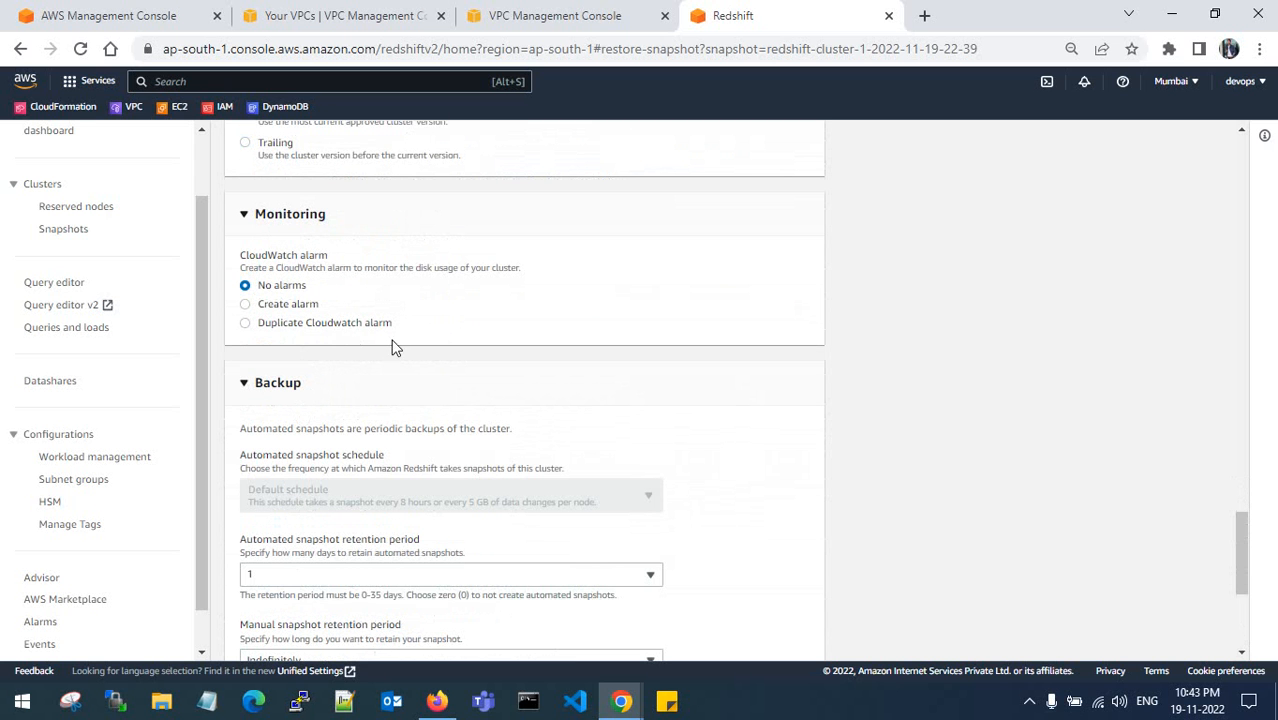
scroll(372, 344, down, 3)
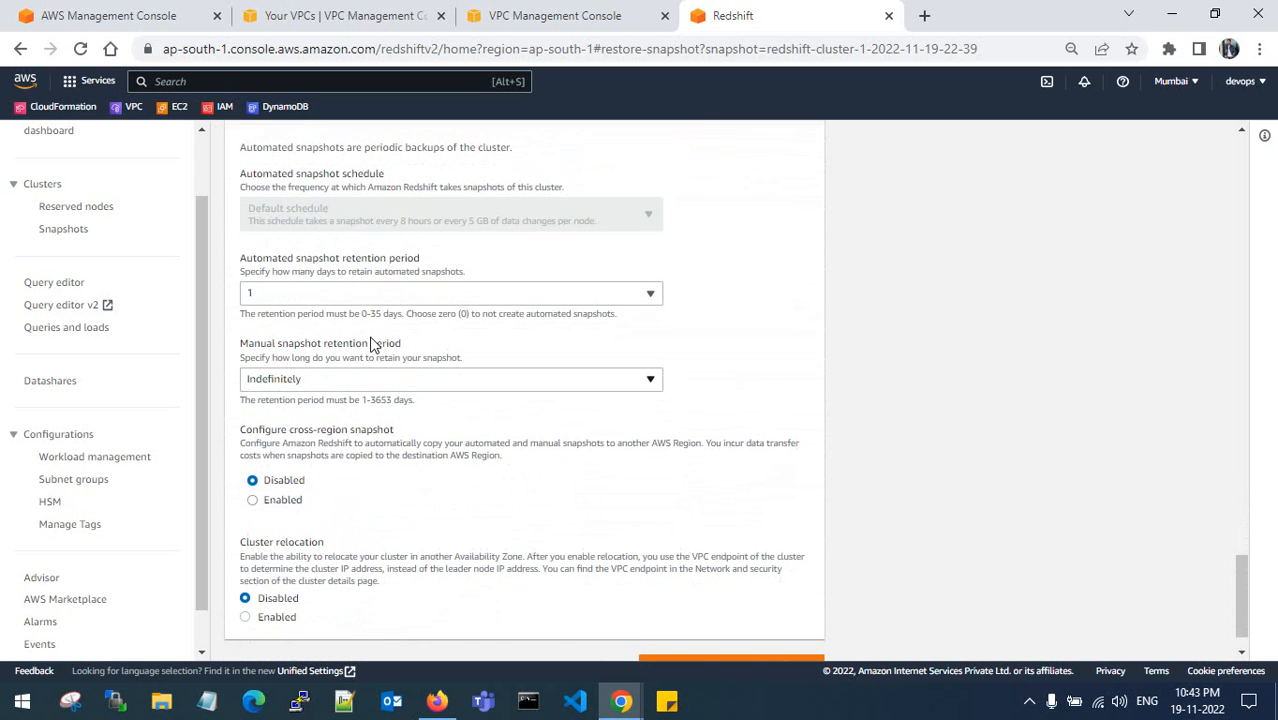
- Set automated snapshot retention to 0 days and restore the cluster from the snapshot
click(342, 295)
click(312, 317)
scroll(455, 358, down, 1)
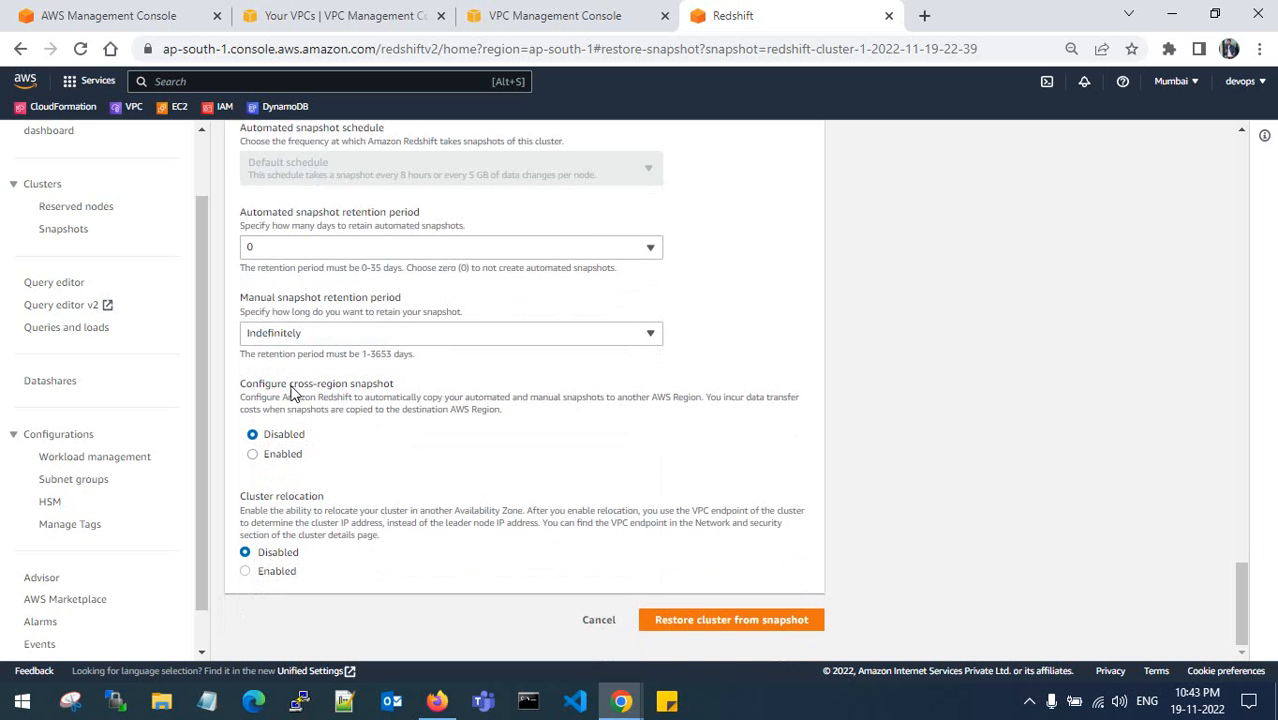
click(718, 621)
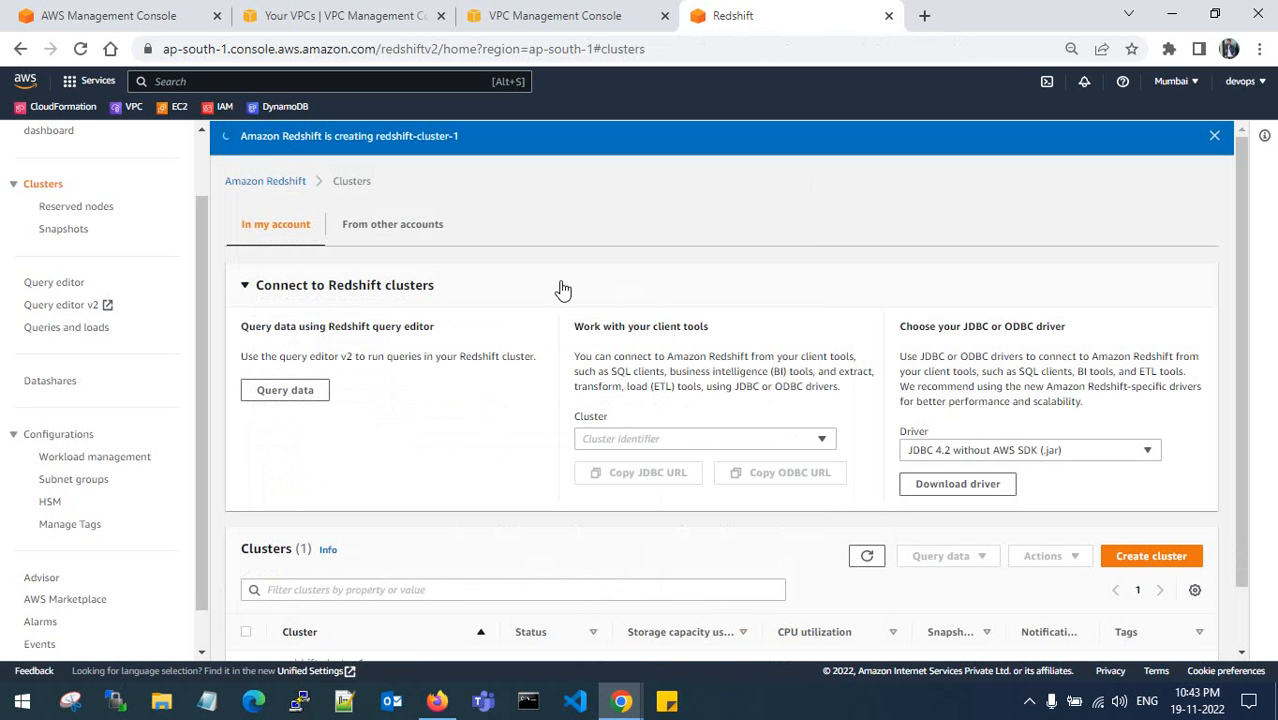
- Confirm redshift-cluster-1 shows Creating, then switch to the source account's browser window
click(244, 286)
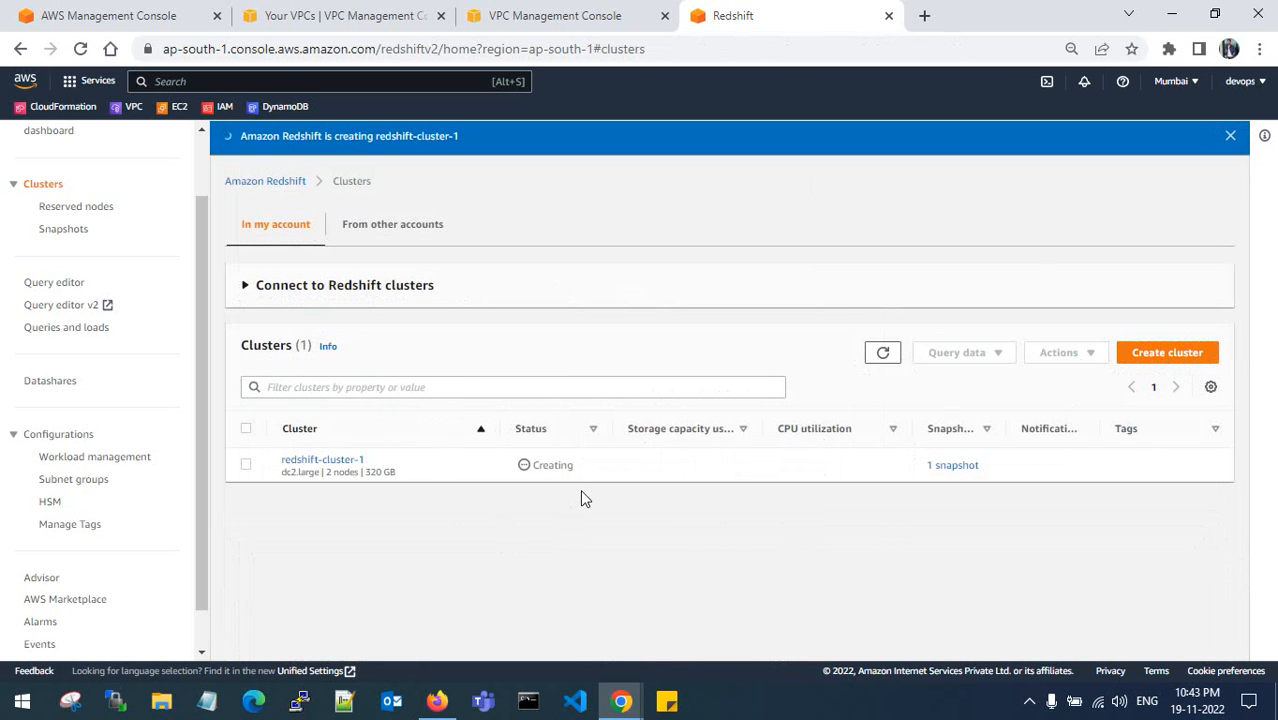
click(437, 701)
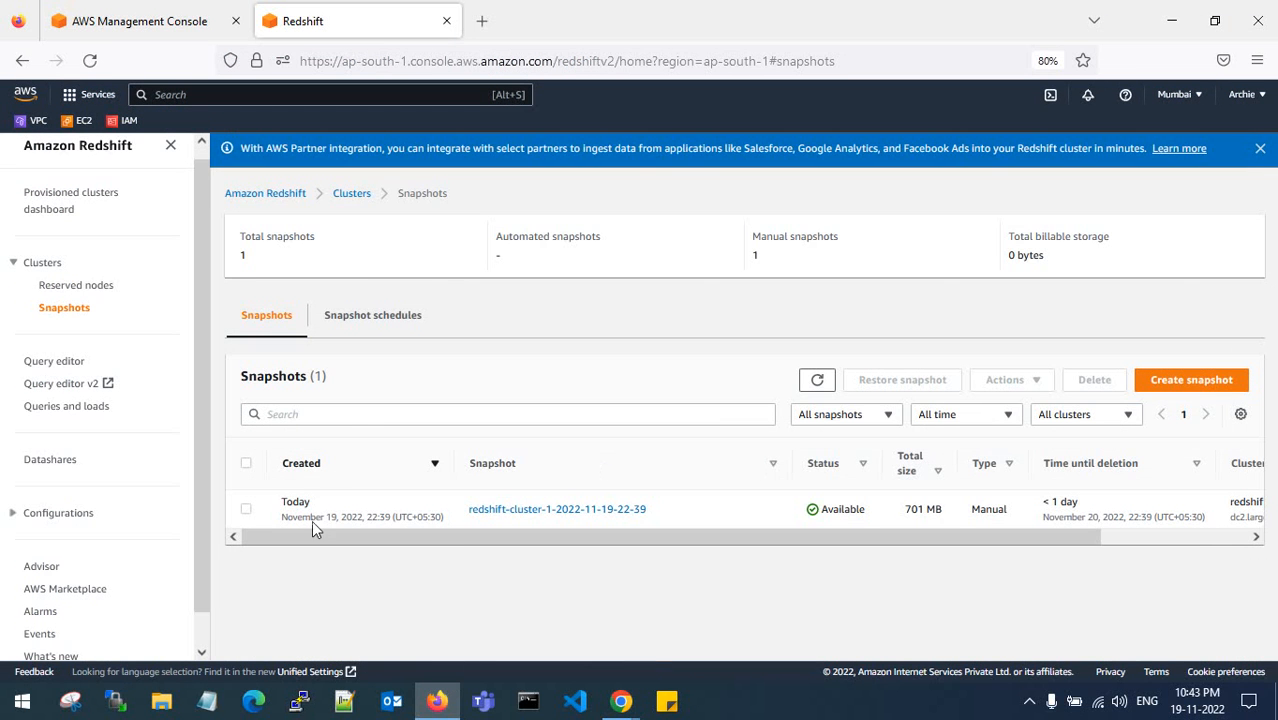
- Open redshift-cluster-1 from the clusters list in query editor v2
click(43, 264)
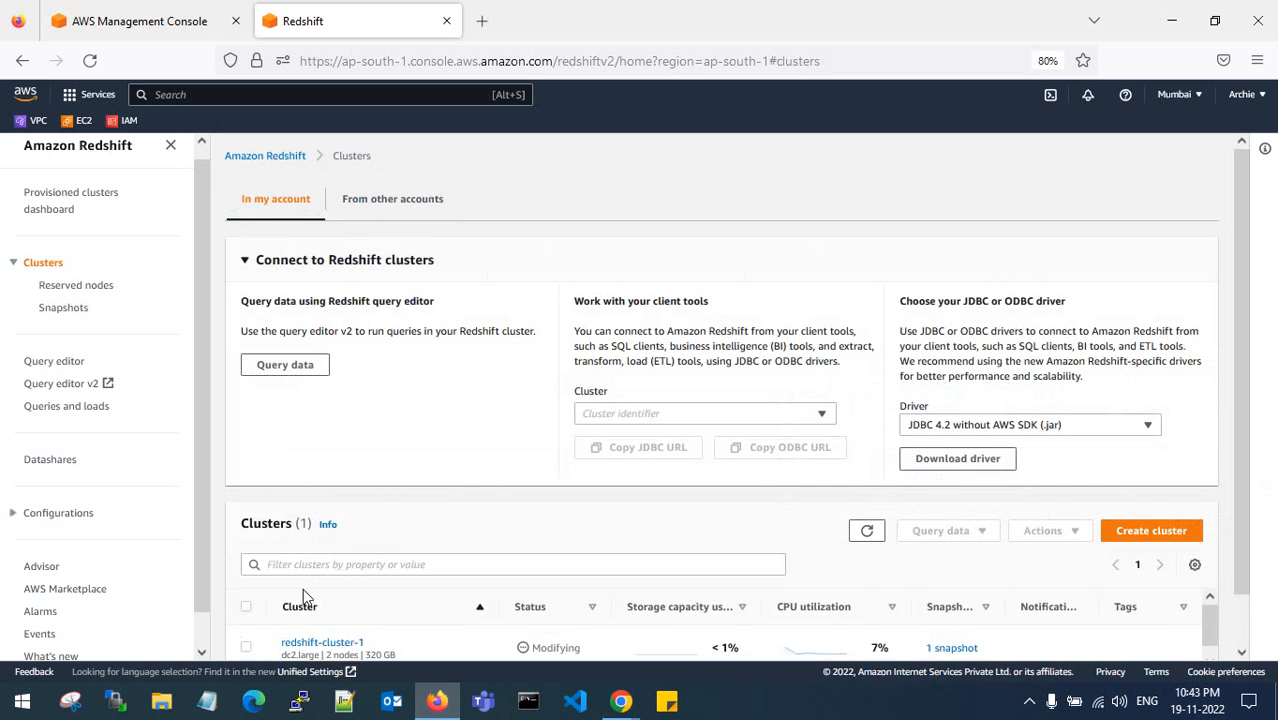
click(302, 640)
click(945, 531)
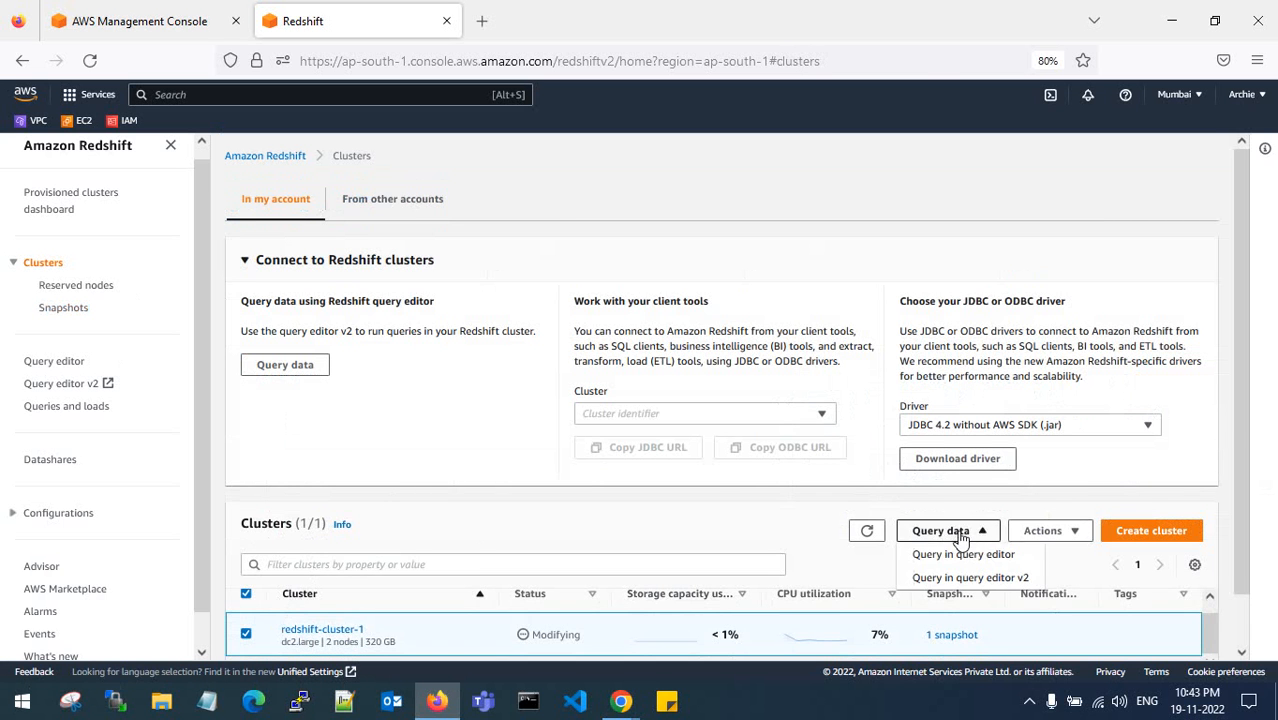
click(965, 555)
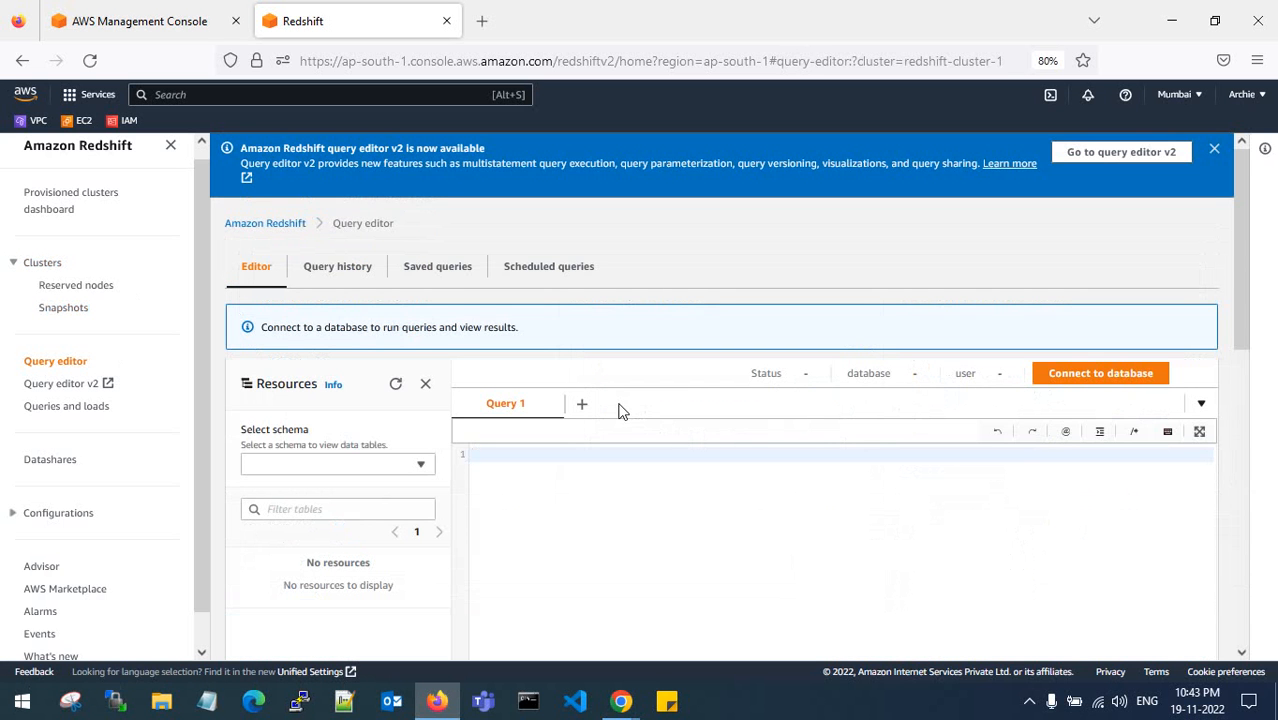
click(1130, 155)
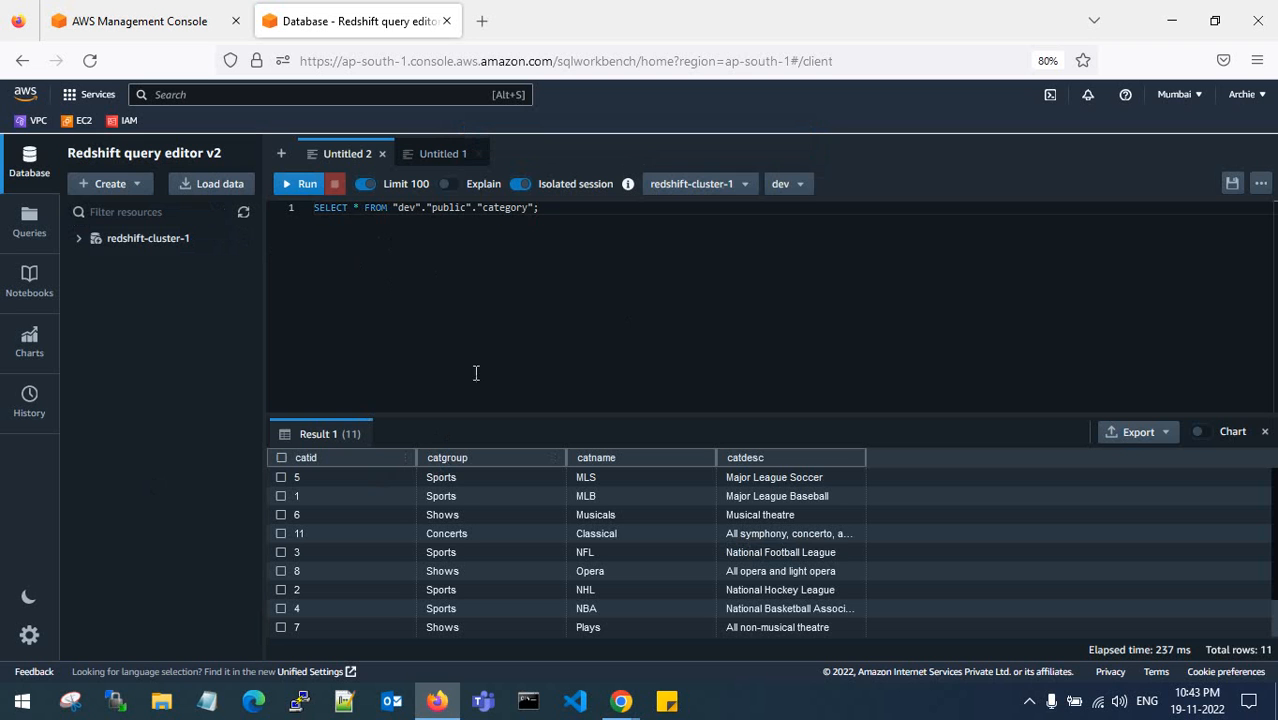
- Highlight the category table name in the query, then bring the 'Redshift - Google Chrome' window forward
drag(484, 210, 314, 207)
click(529, 209)
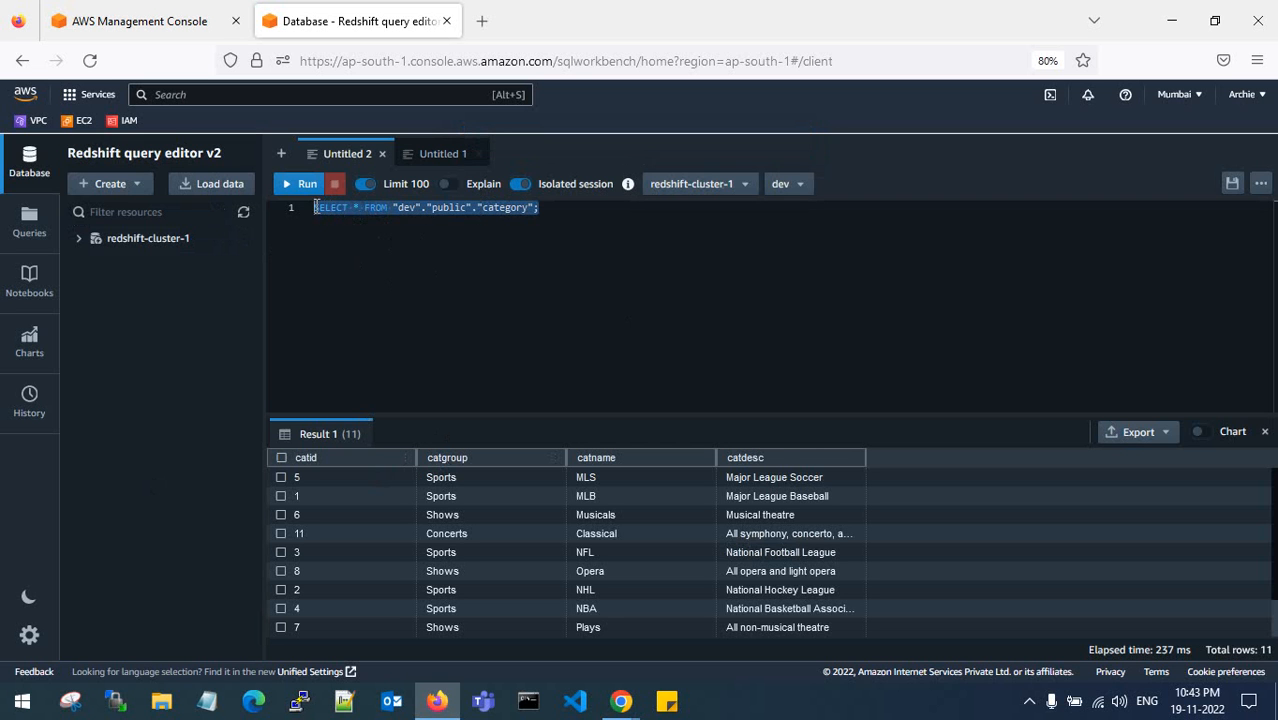
mouse_move(621, 701)
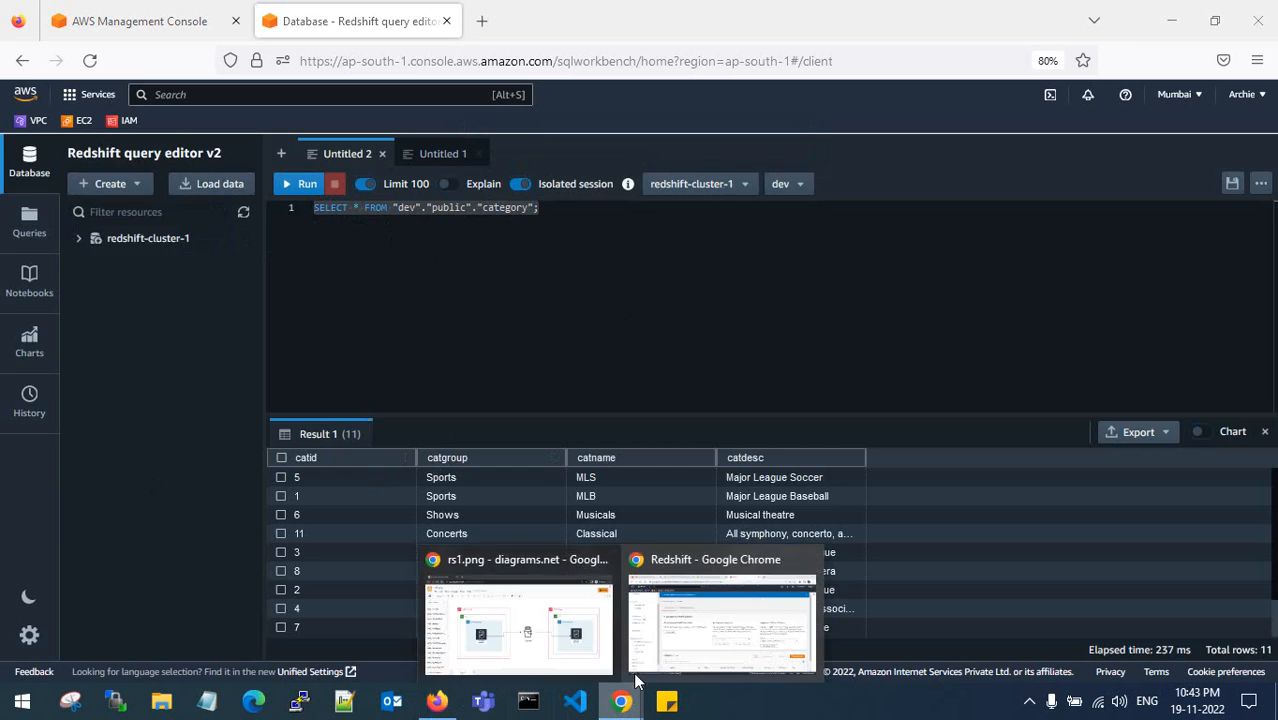
click(700, 605)
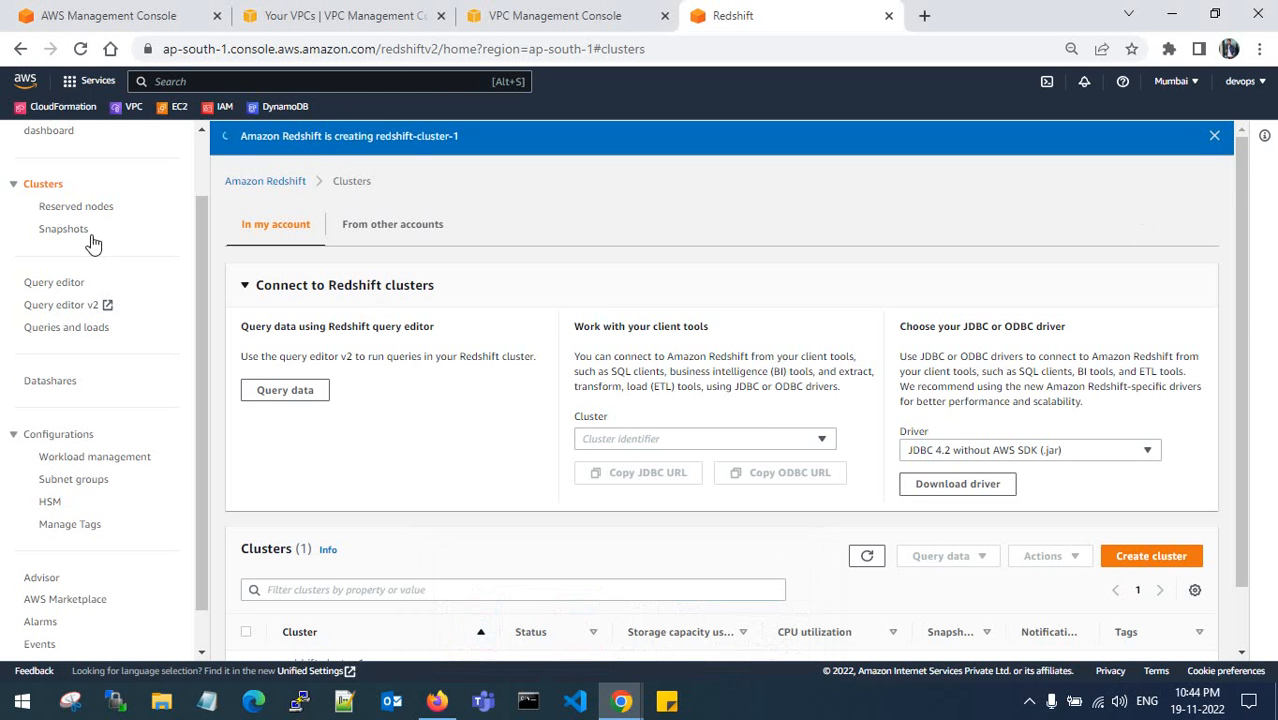
- Refresh the clusters list and close the Your VPCs and VPC Management Console tabs
scroll(405, 410, down, 1)
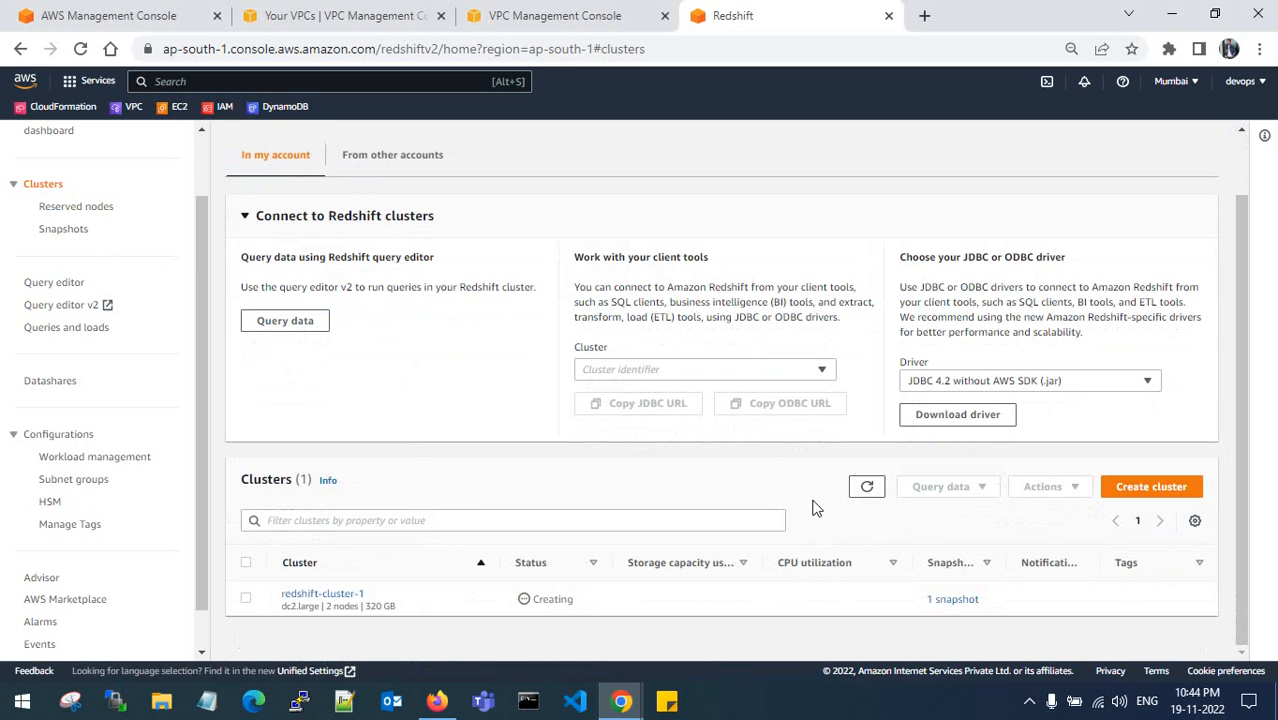
click(866, 490)
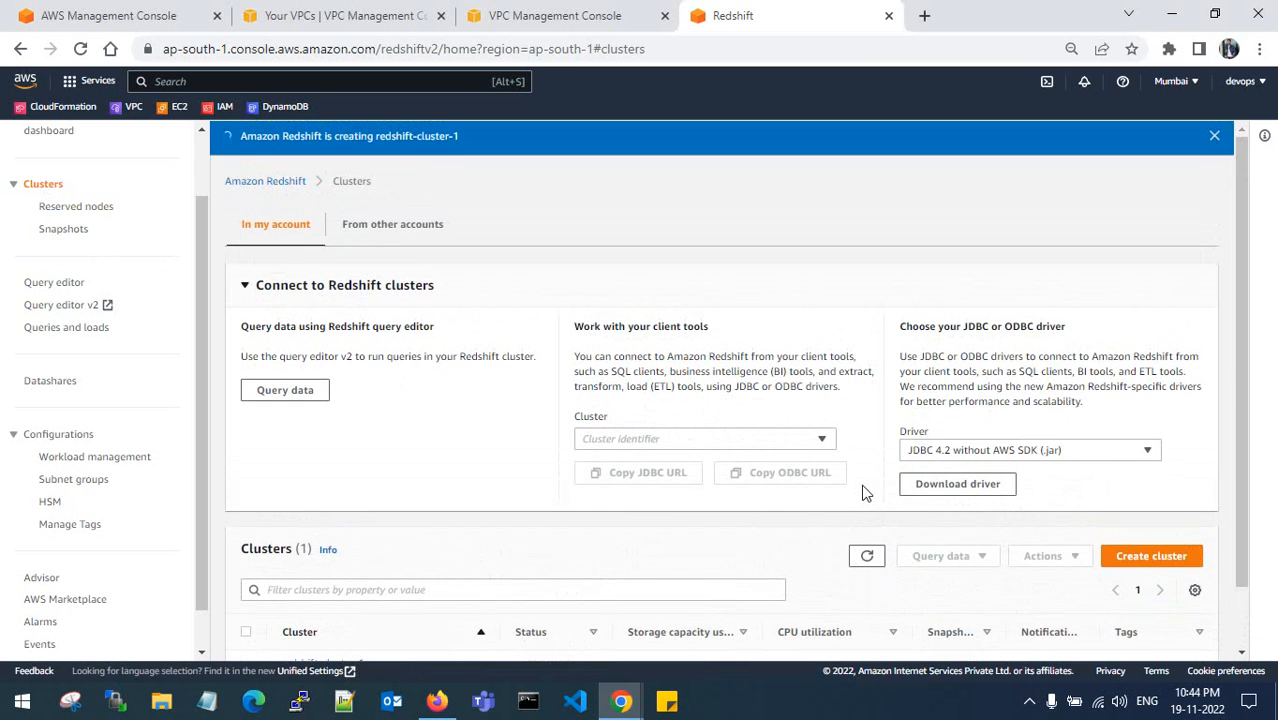
click(246, 289)
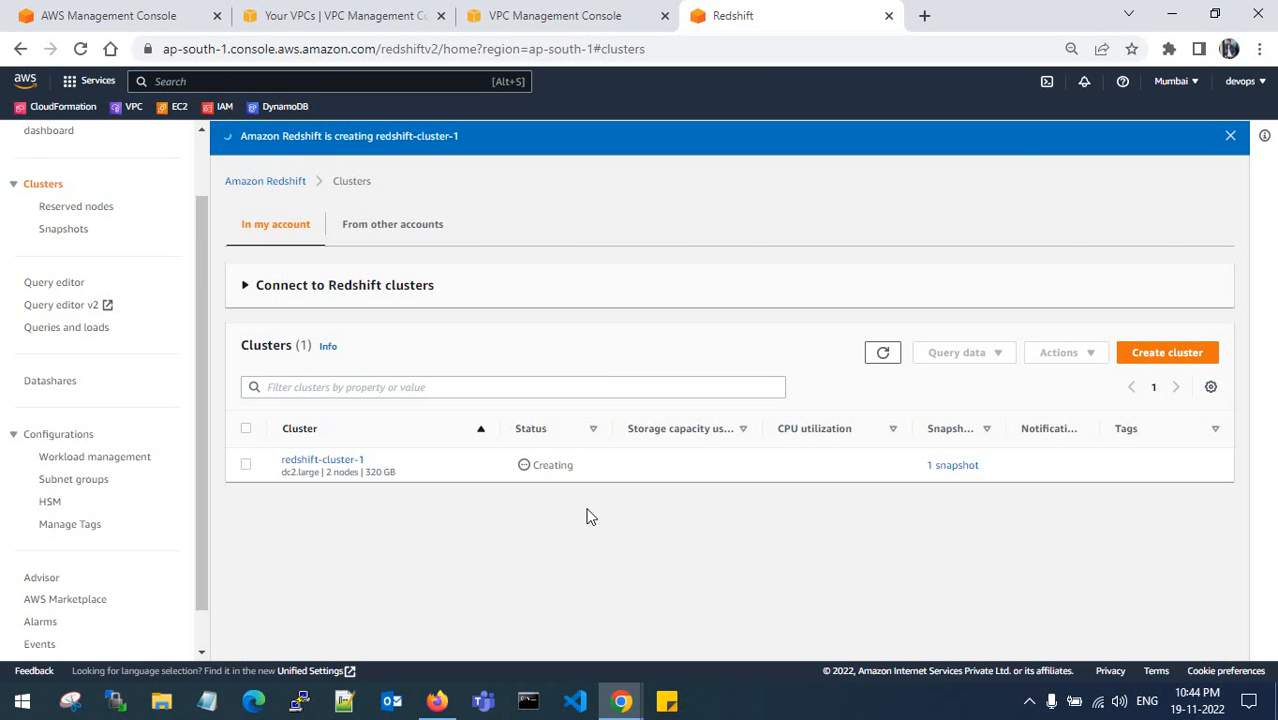
click(425, 17)
click(441, 16)
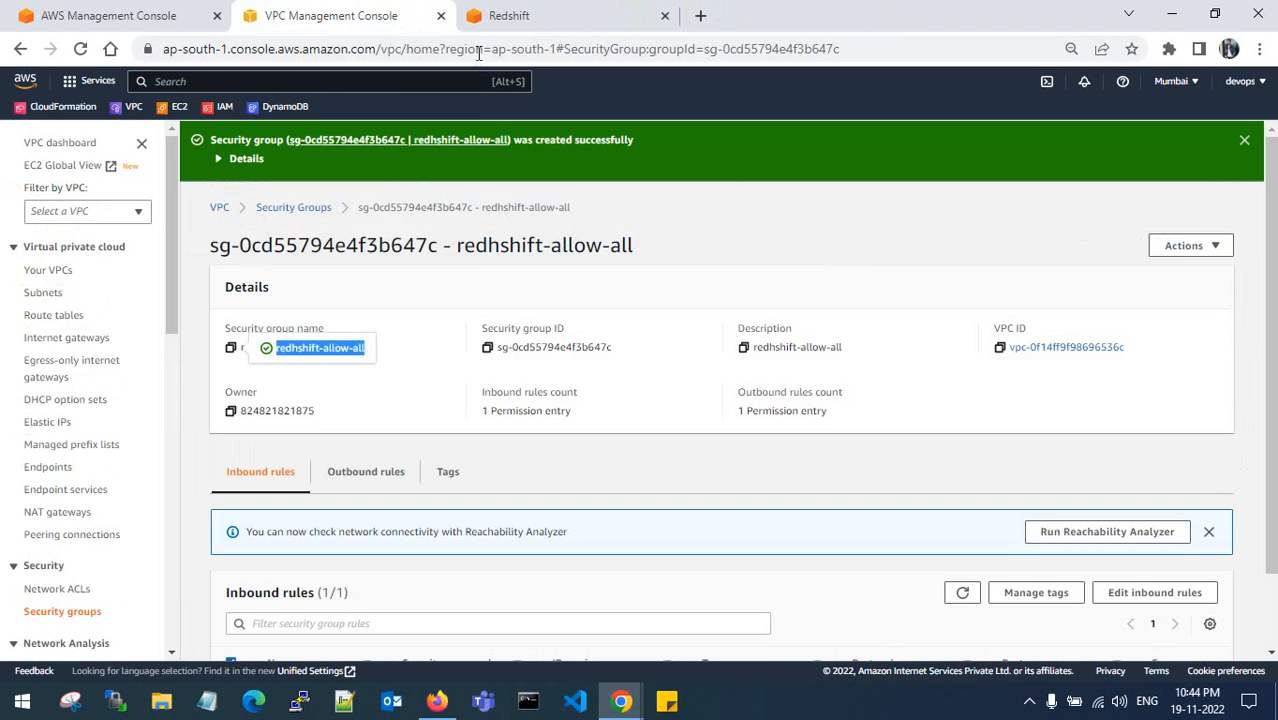
click(441, 16)
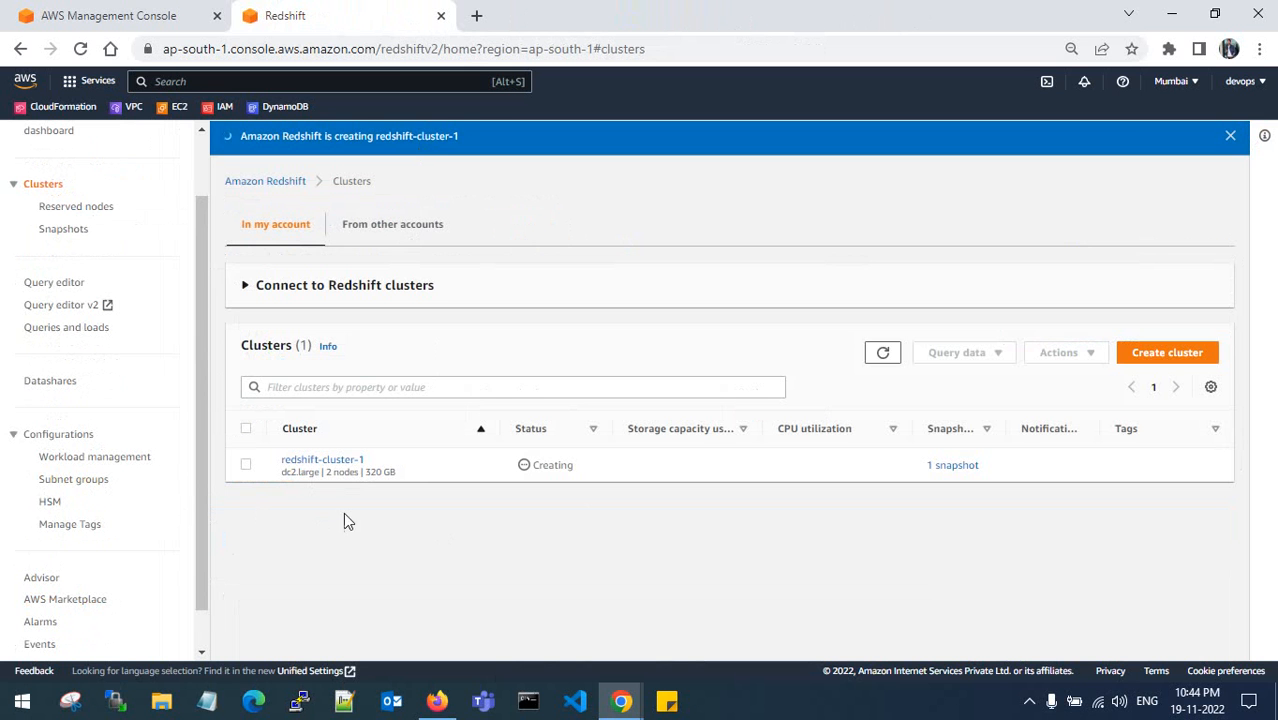
- Refresh and reload the Clusters page repeatedly to confirm redshift-cluster-1 is still Creating
click(883, 352)
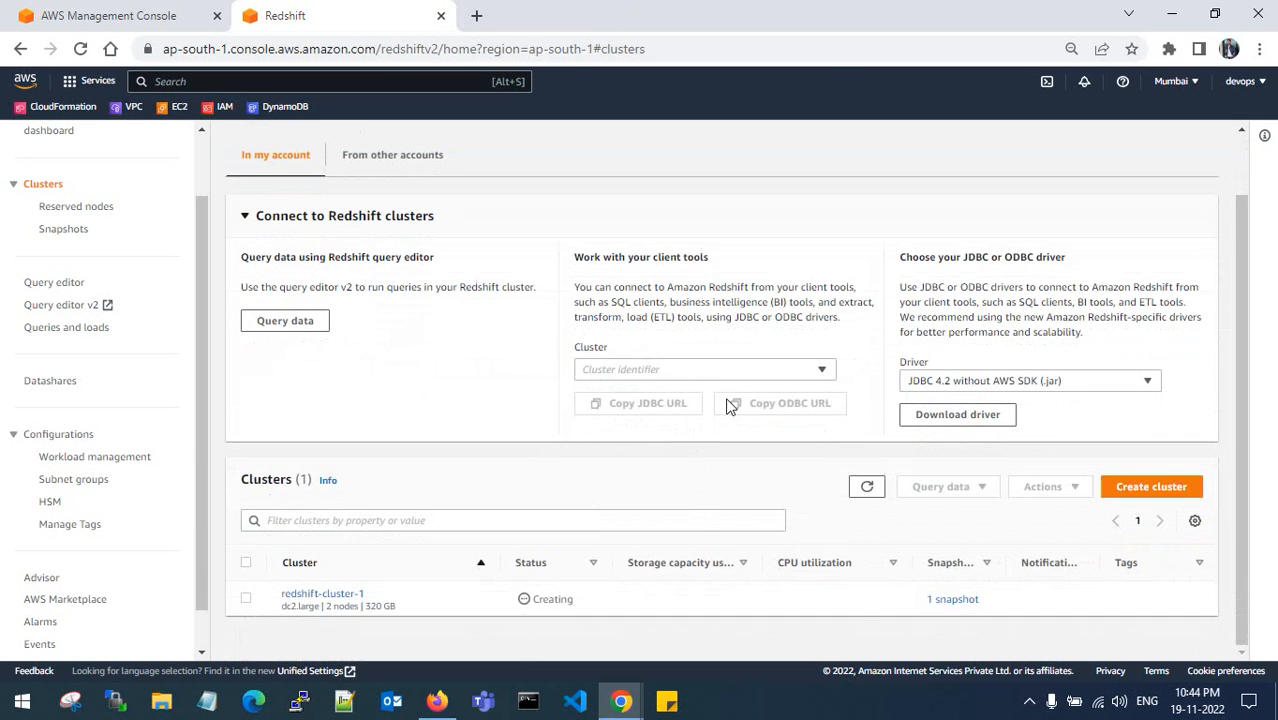
click(866, 486)
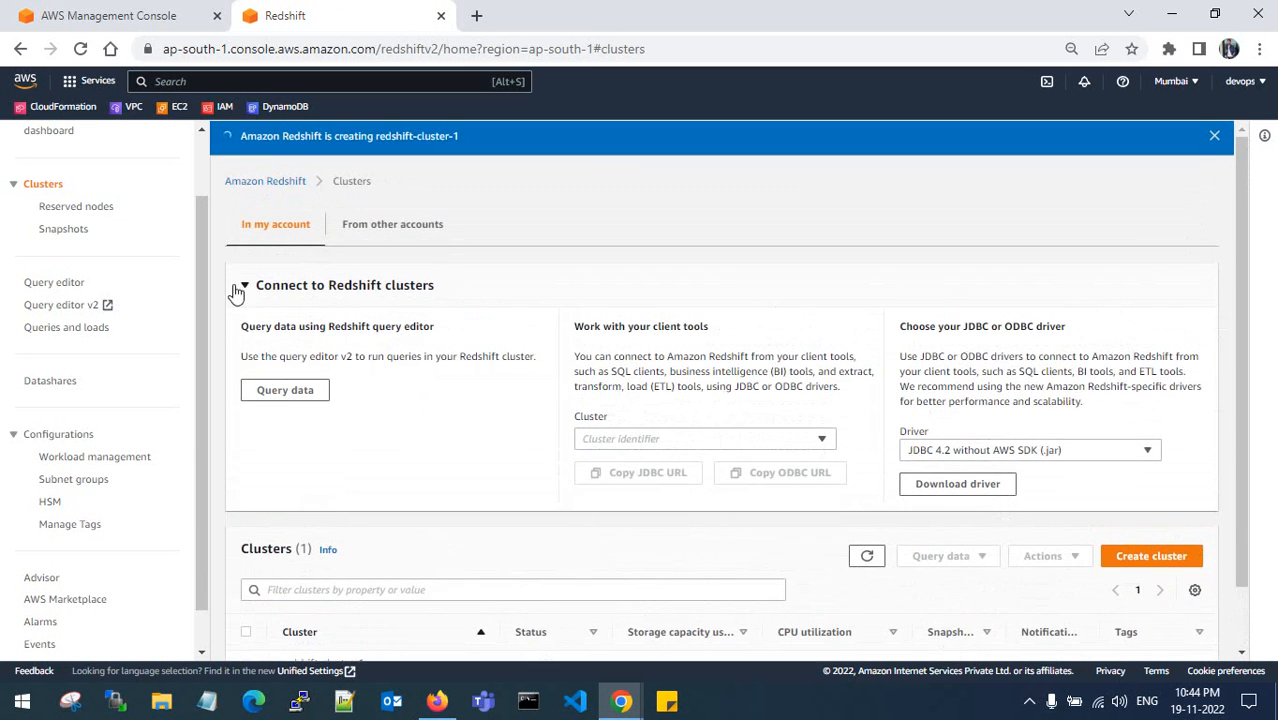
click(244, 286)
key(F5)
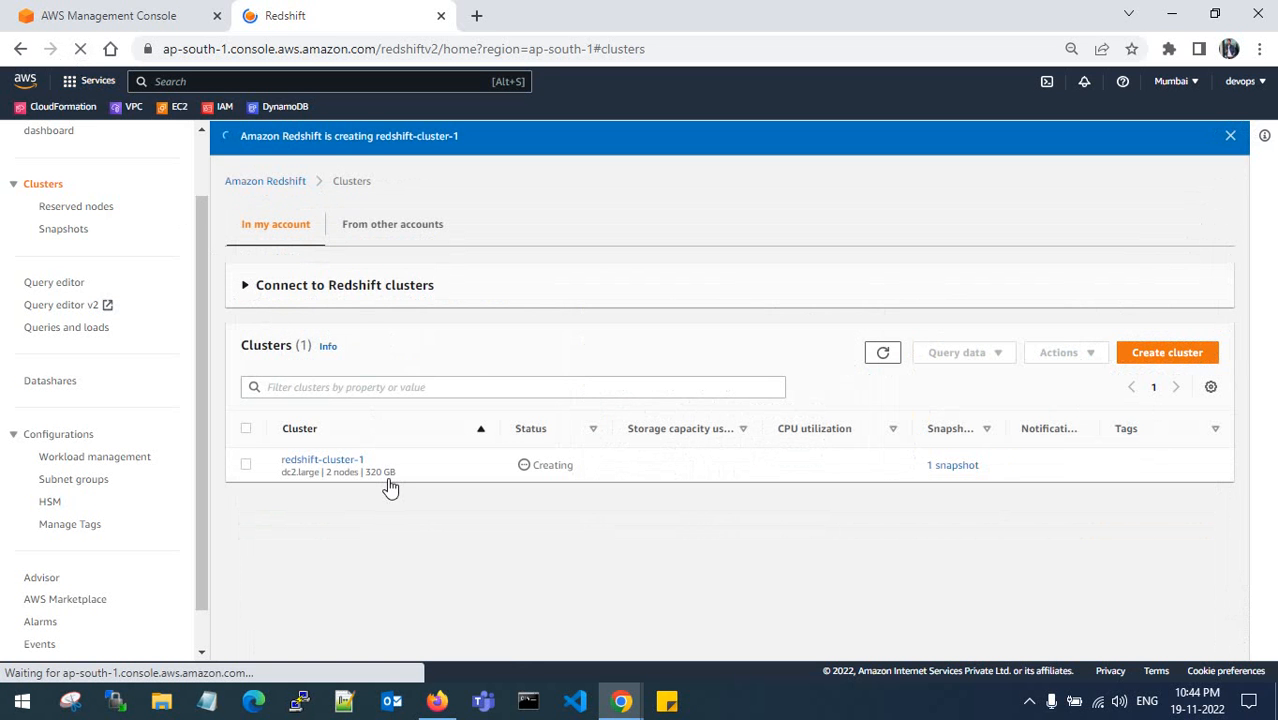
scroll(421, 560, down, 1)
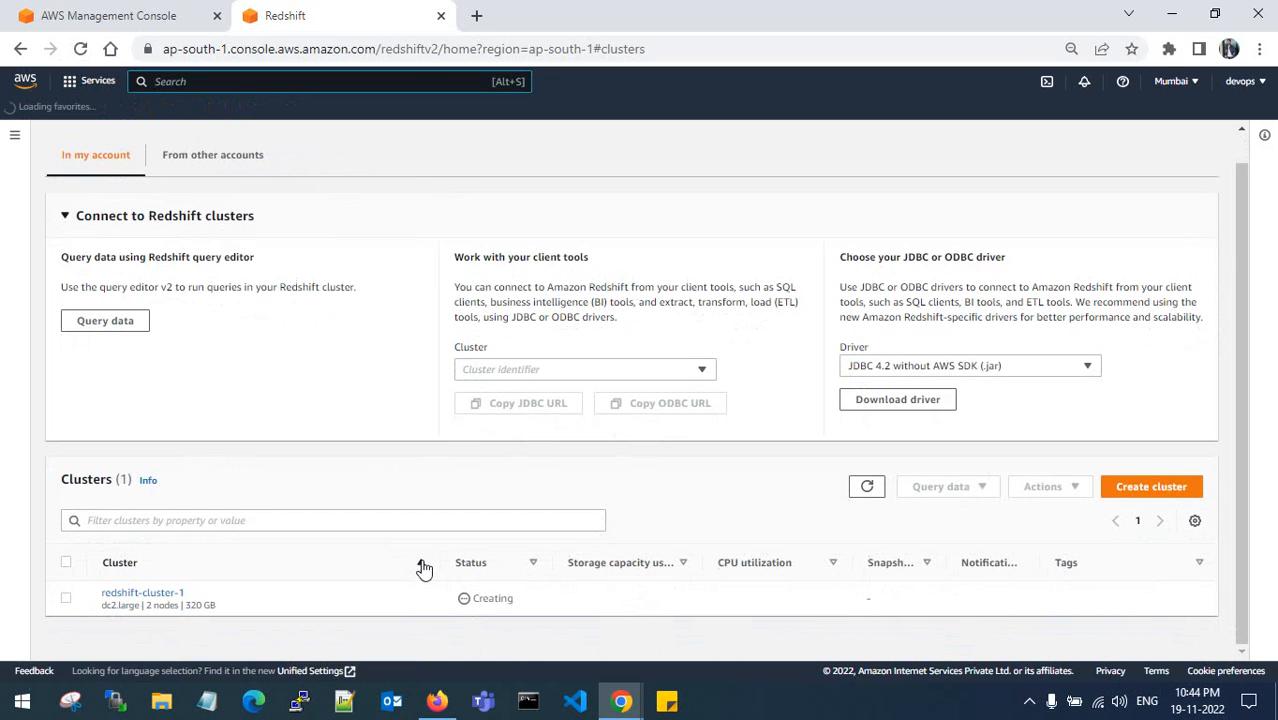
click(15, 135)
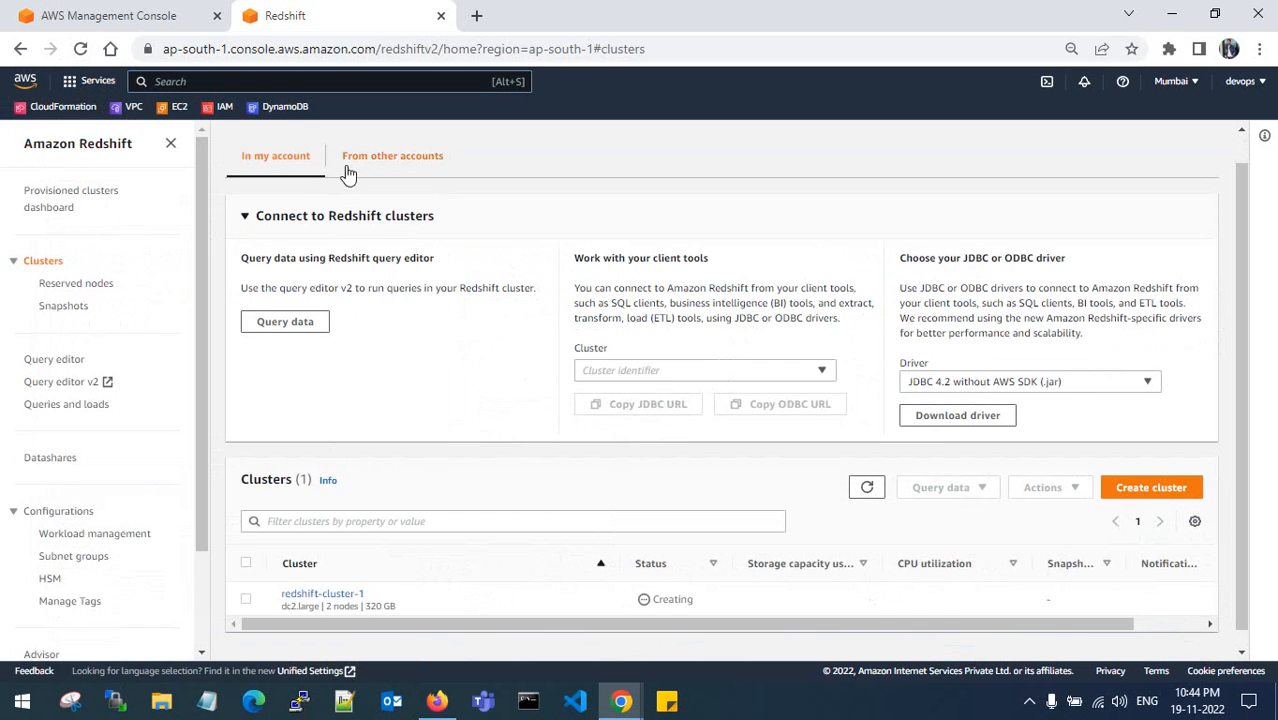
click(392, 156)
click(286, 196)
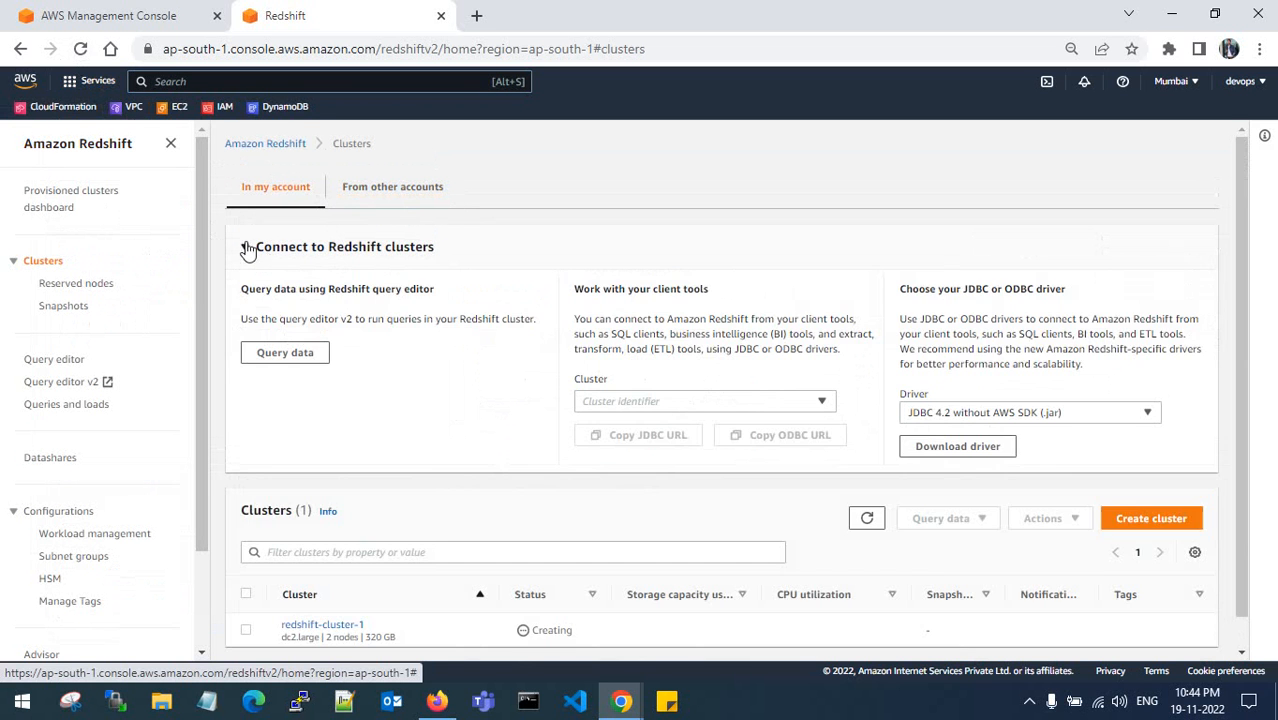
click(245, 247)
click(883, 321)
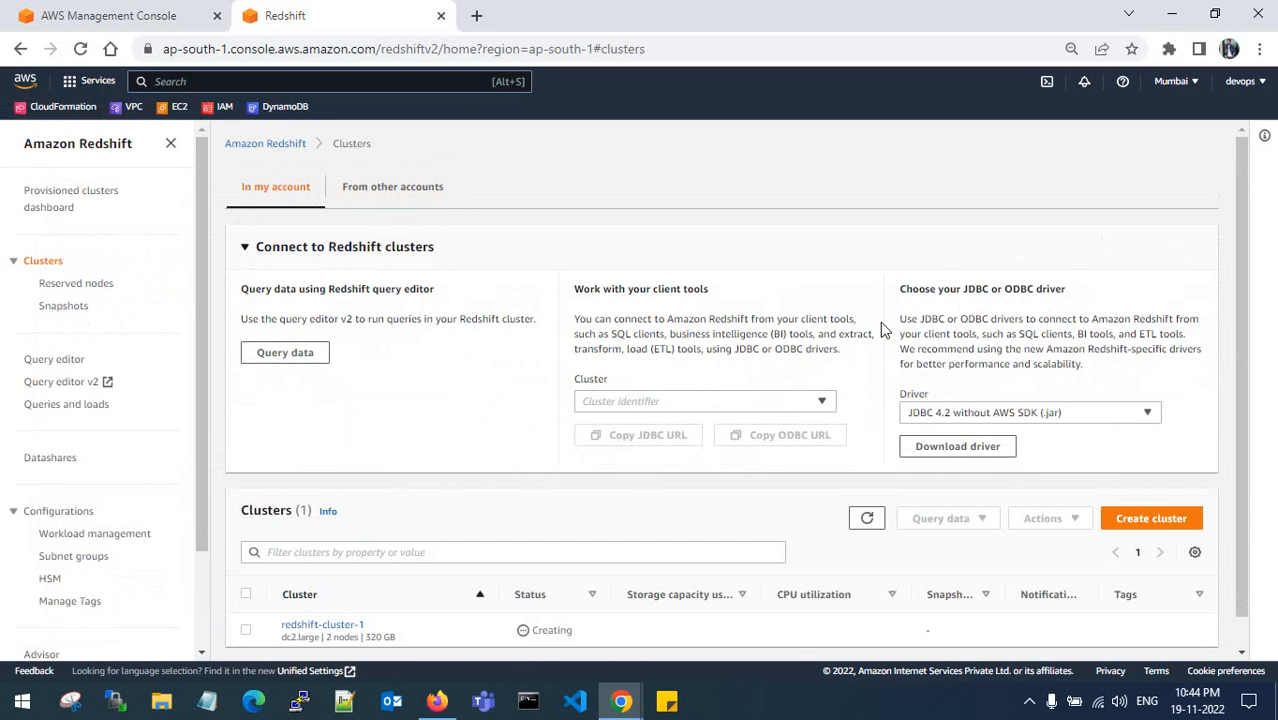
scroll(822, 400, down, 1)
click(257, 215)
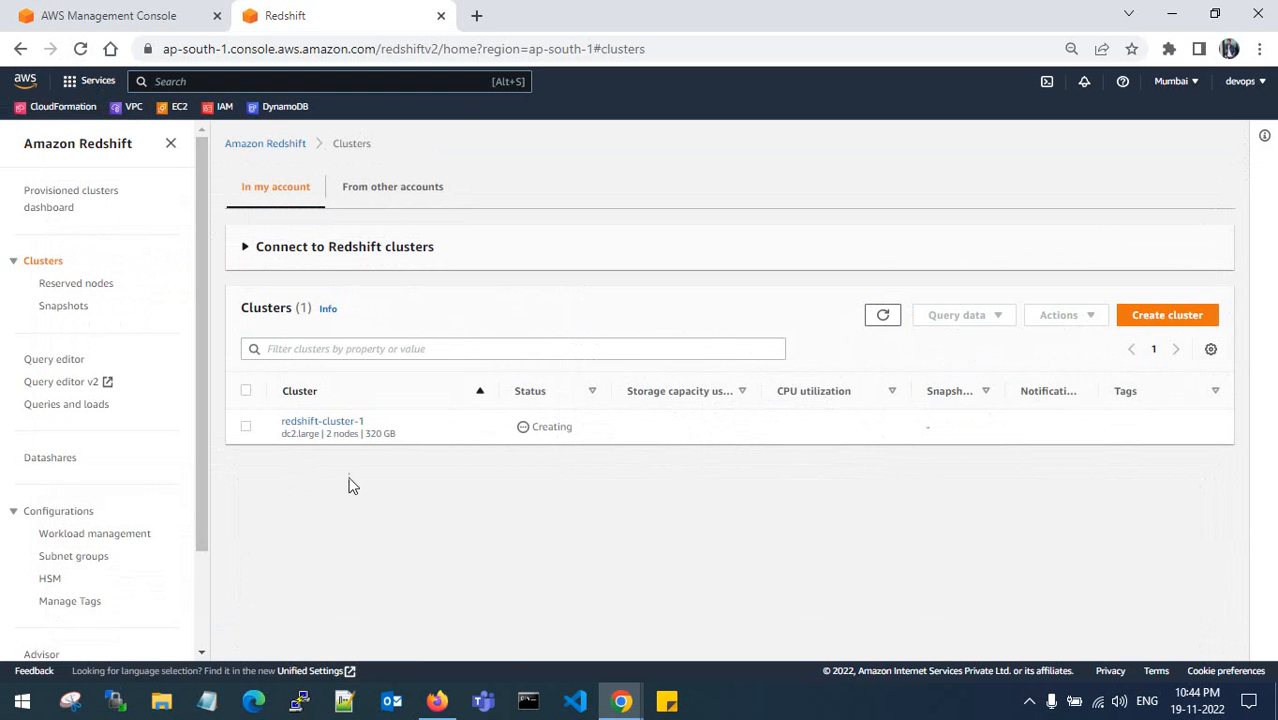
click(246, 430)
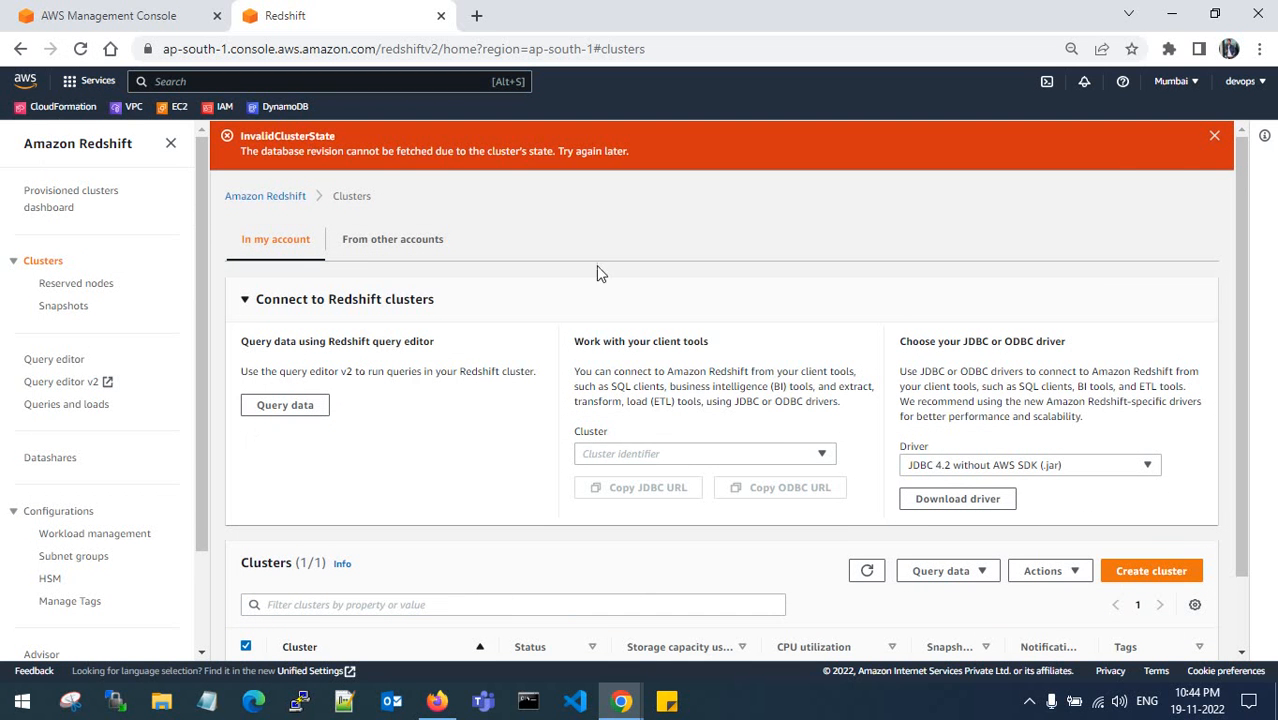
- Dismiss the InvalidClusterState error, reload the clusters list, and go to the Snapshots page
click(1214, 135)
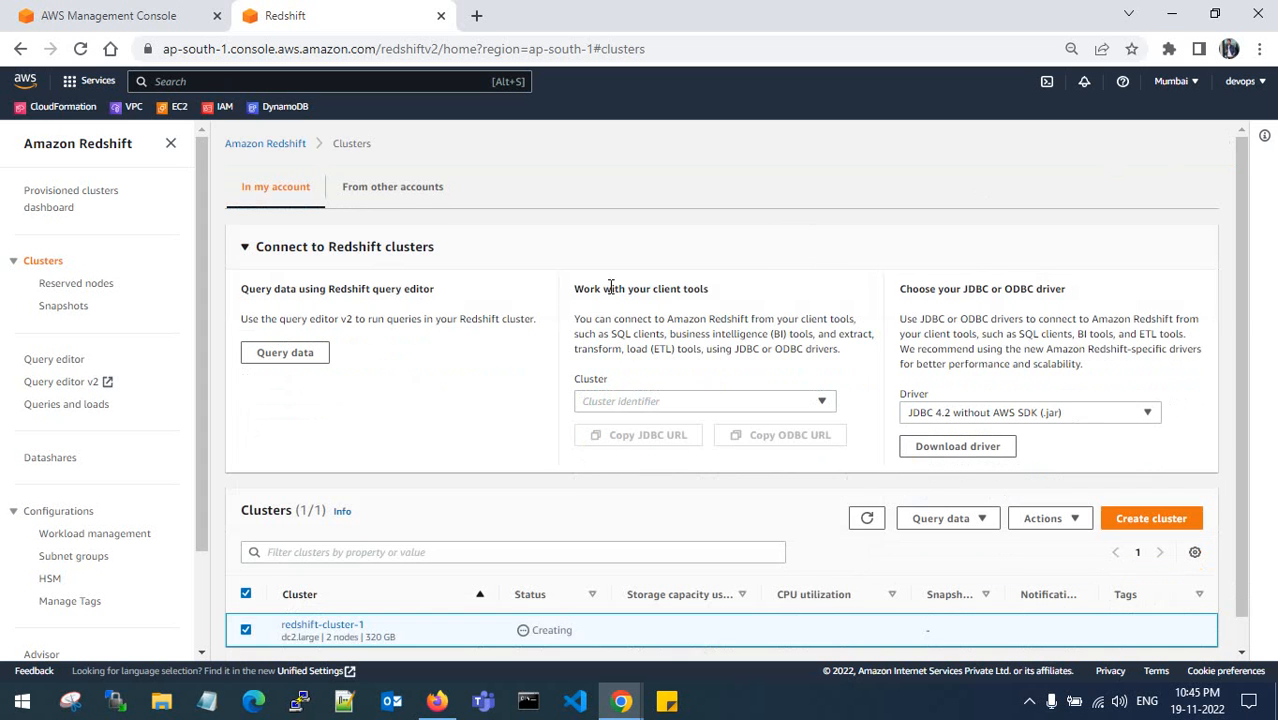
scroll(660, 390, down, 1)
click(866, 487)
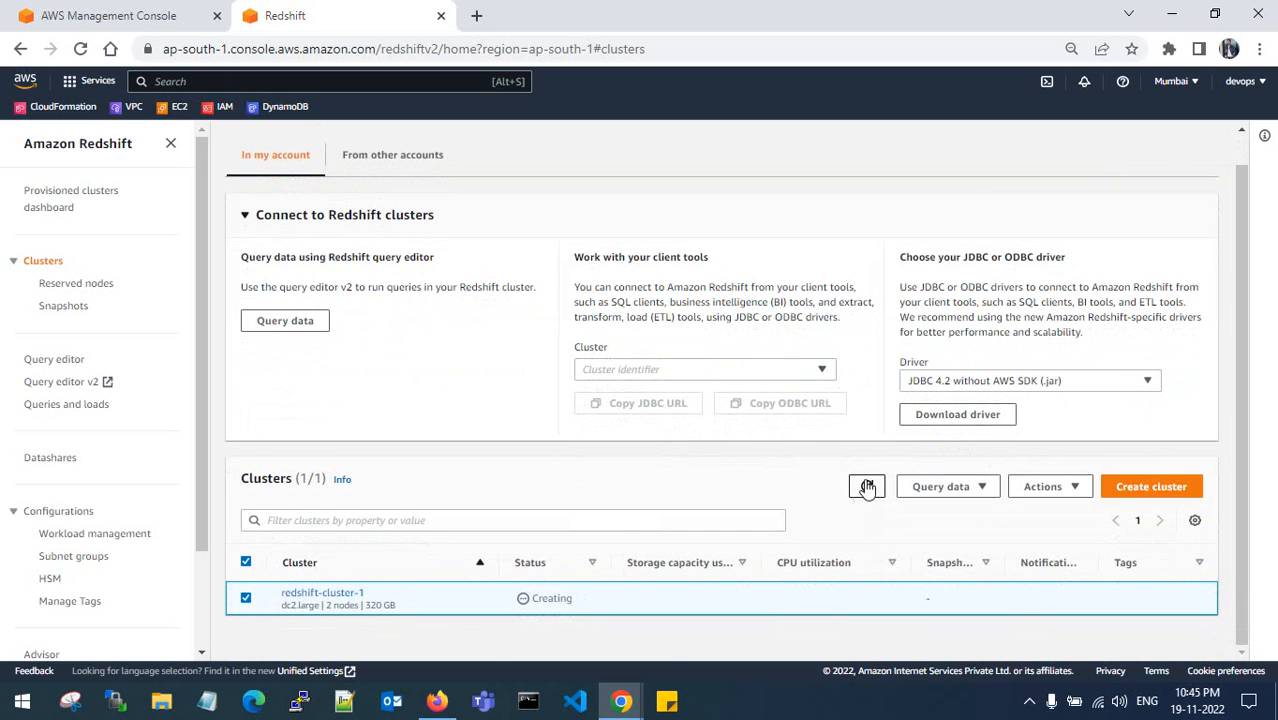
scroll(478, 347, up, 1)
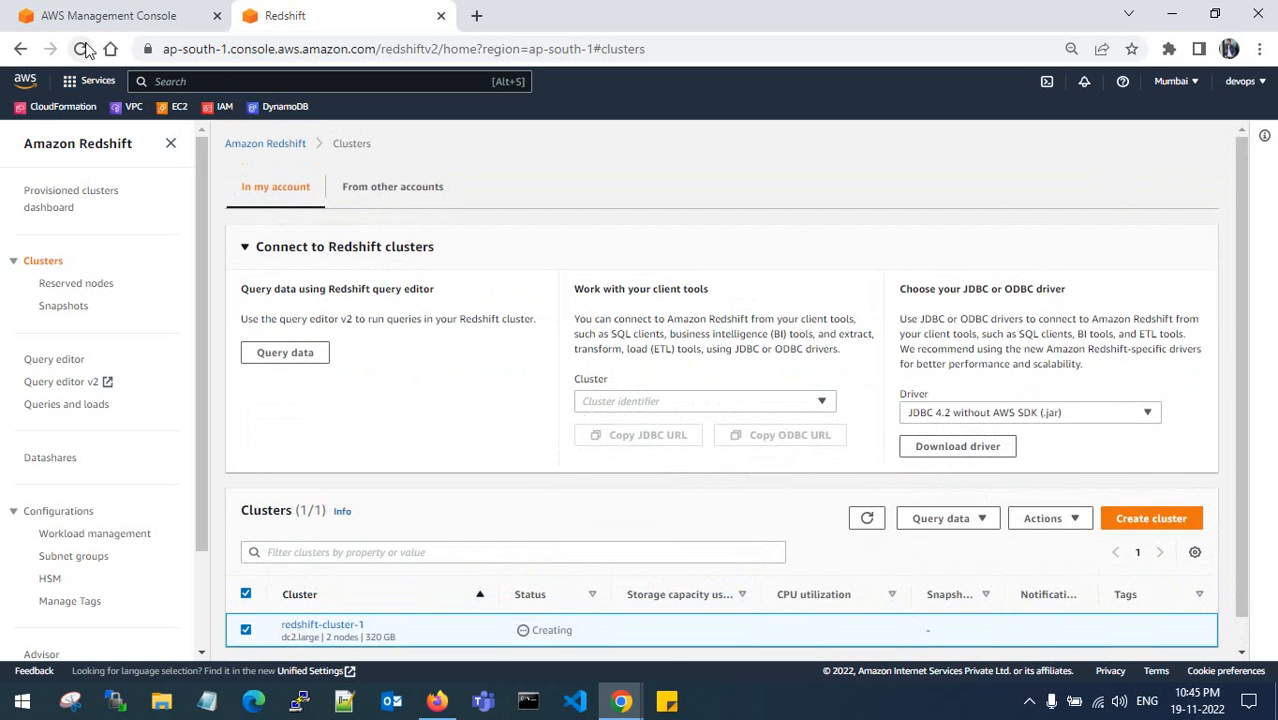
click(82, 48)
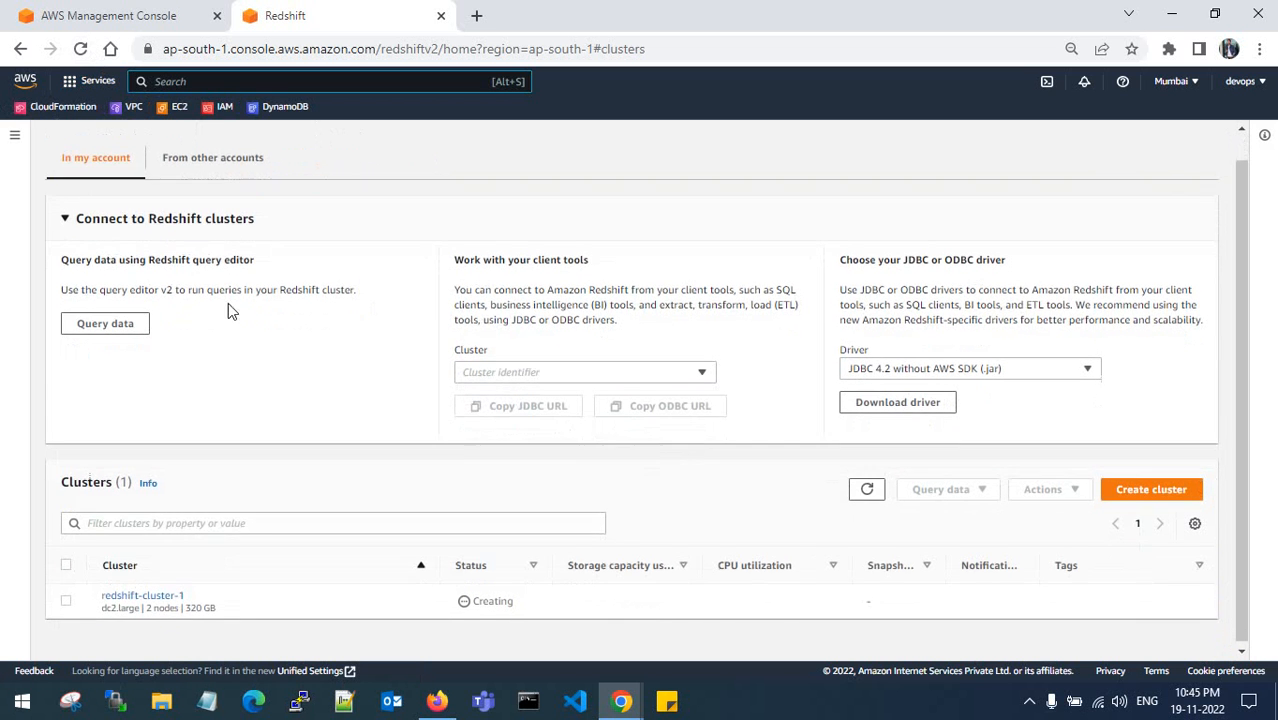
click(10, 134)
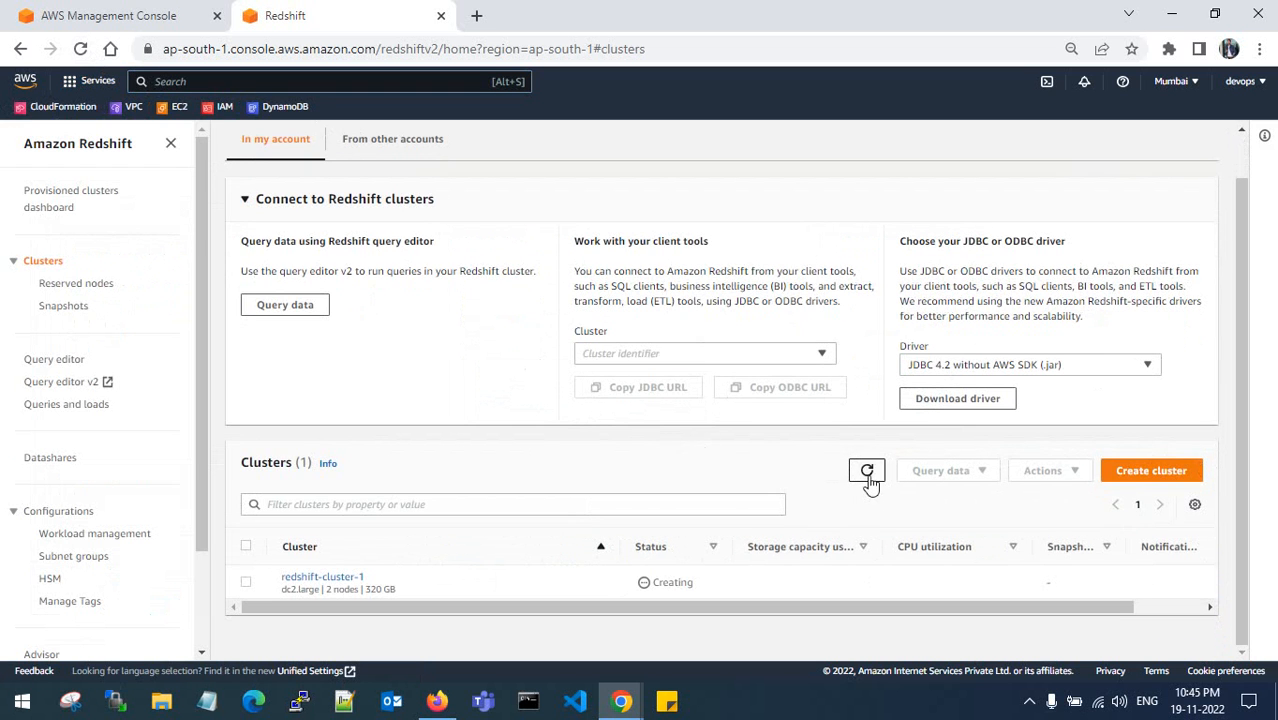
click(248, 199)
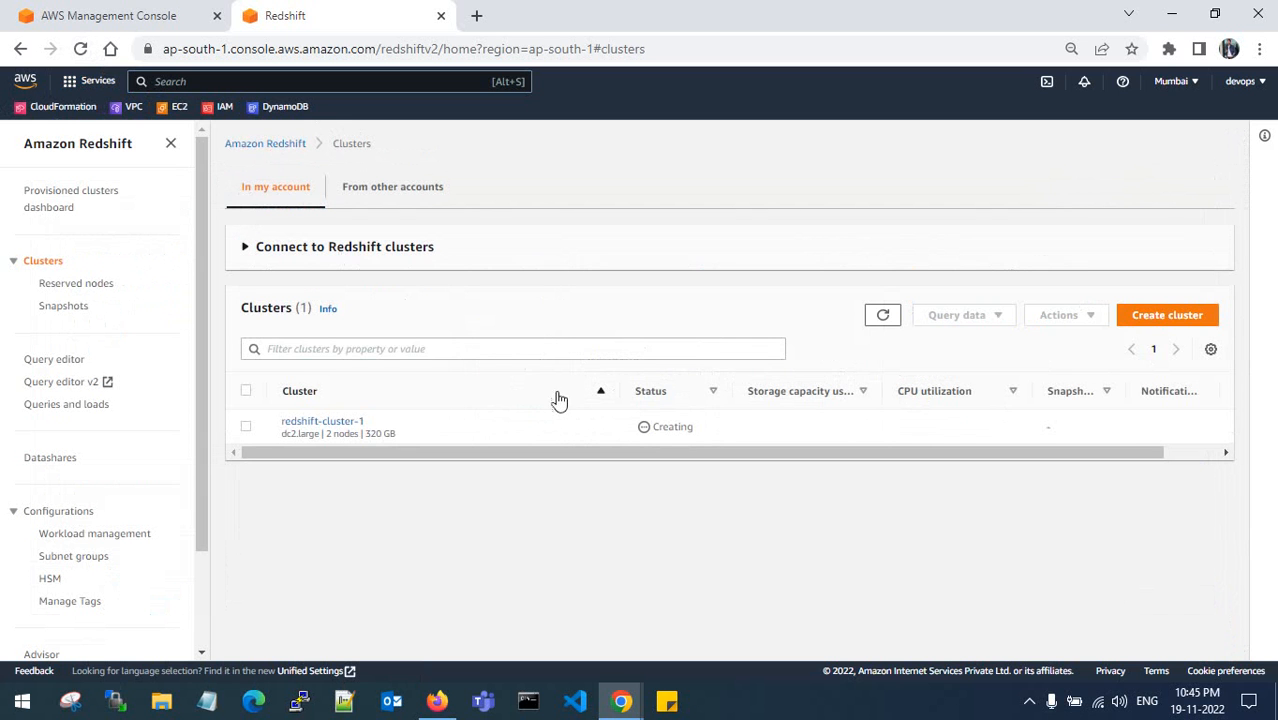
click(882, 315)
scroll(883, 360, down, 1)
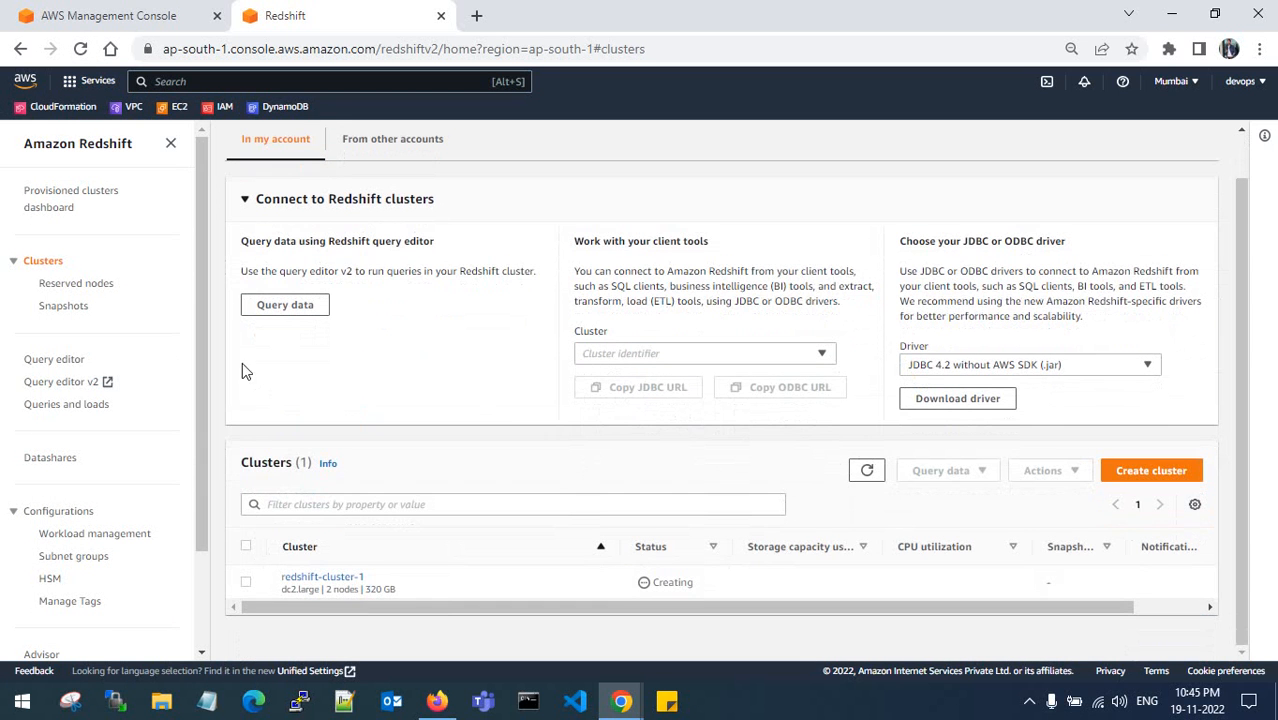
click(77, 313)
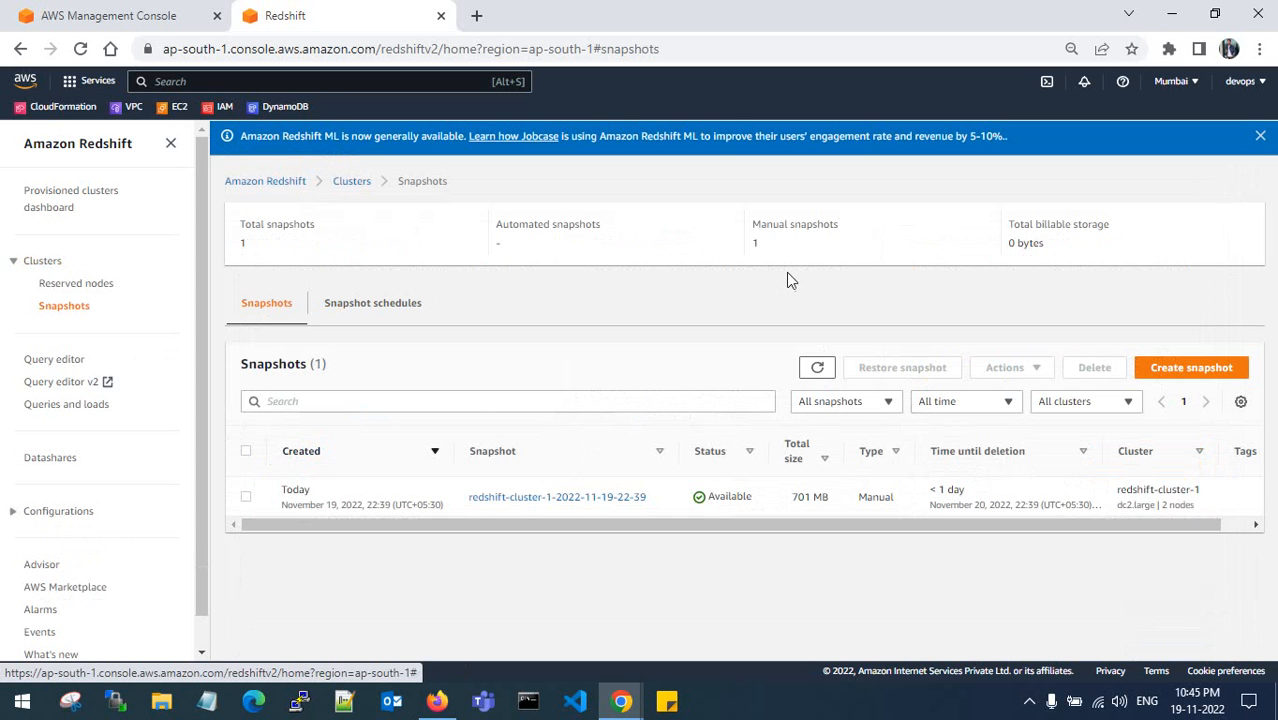
- Dismiss the Redshift ML notice, refresh snapshots, and return to a refreshed Clusters list
click(1258, 136)
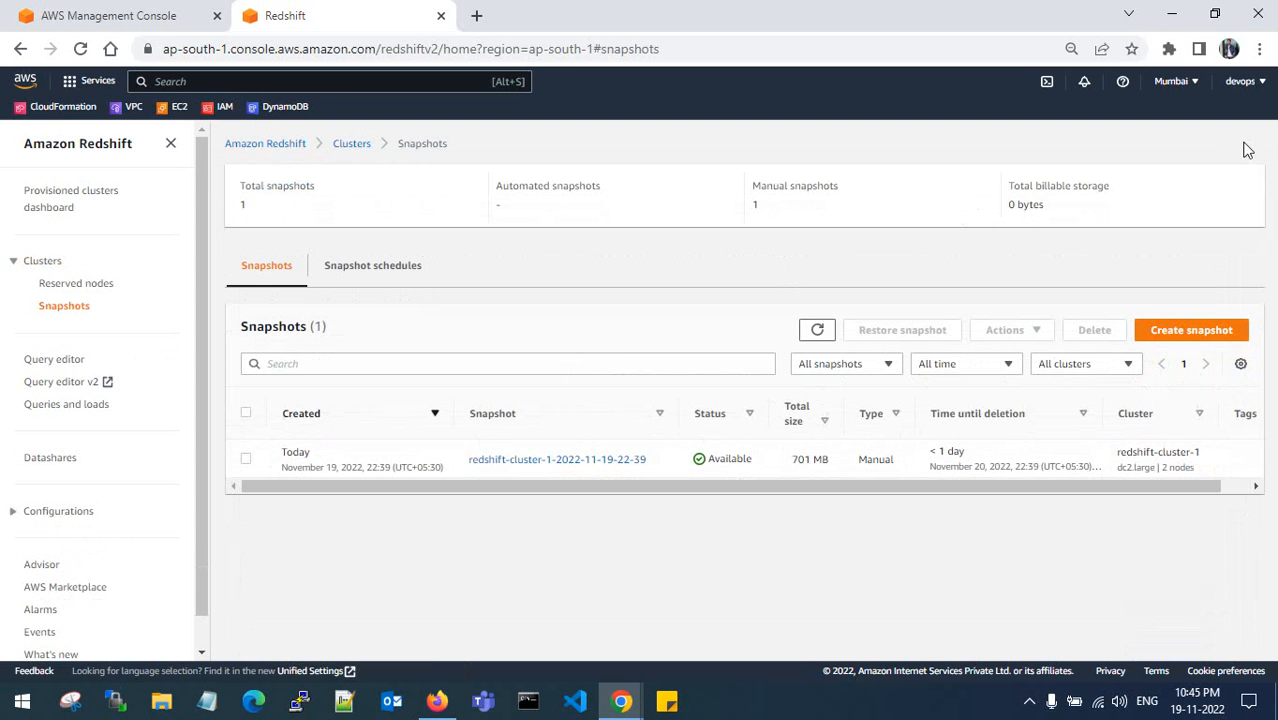
click(818, 332)
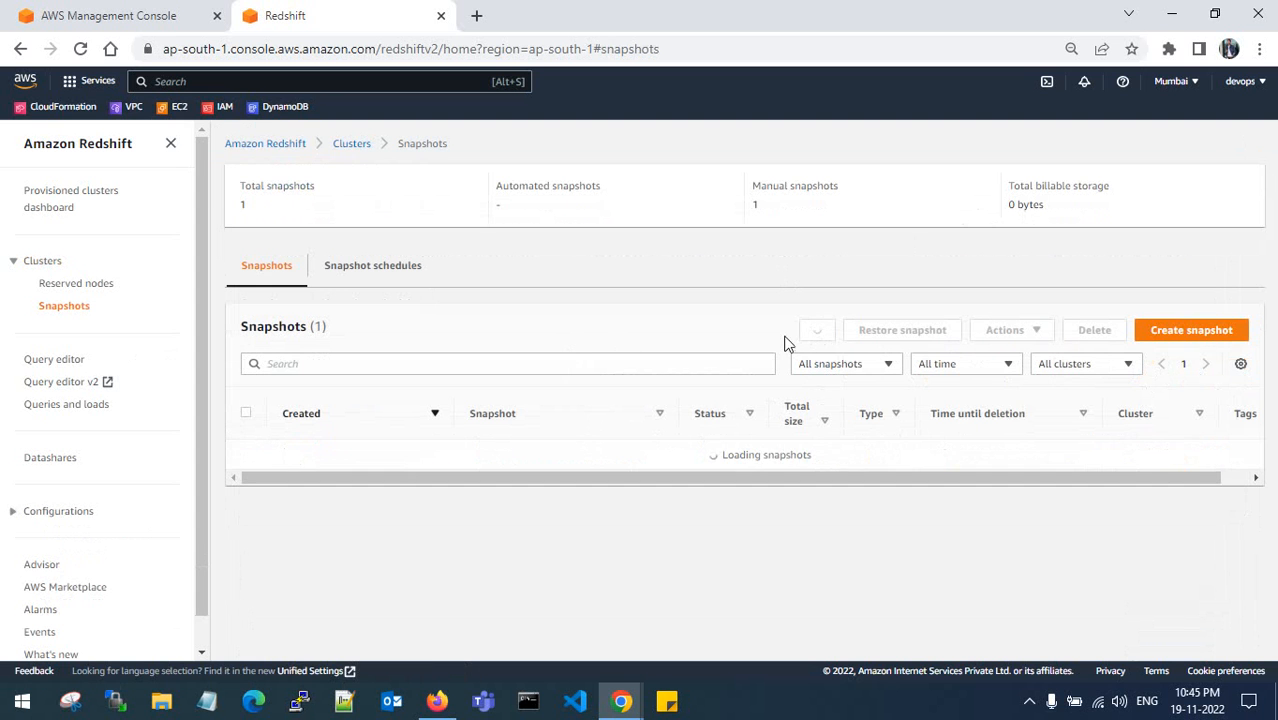
click(44, 261)
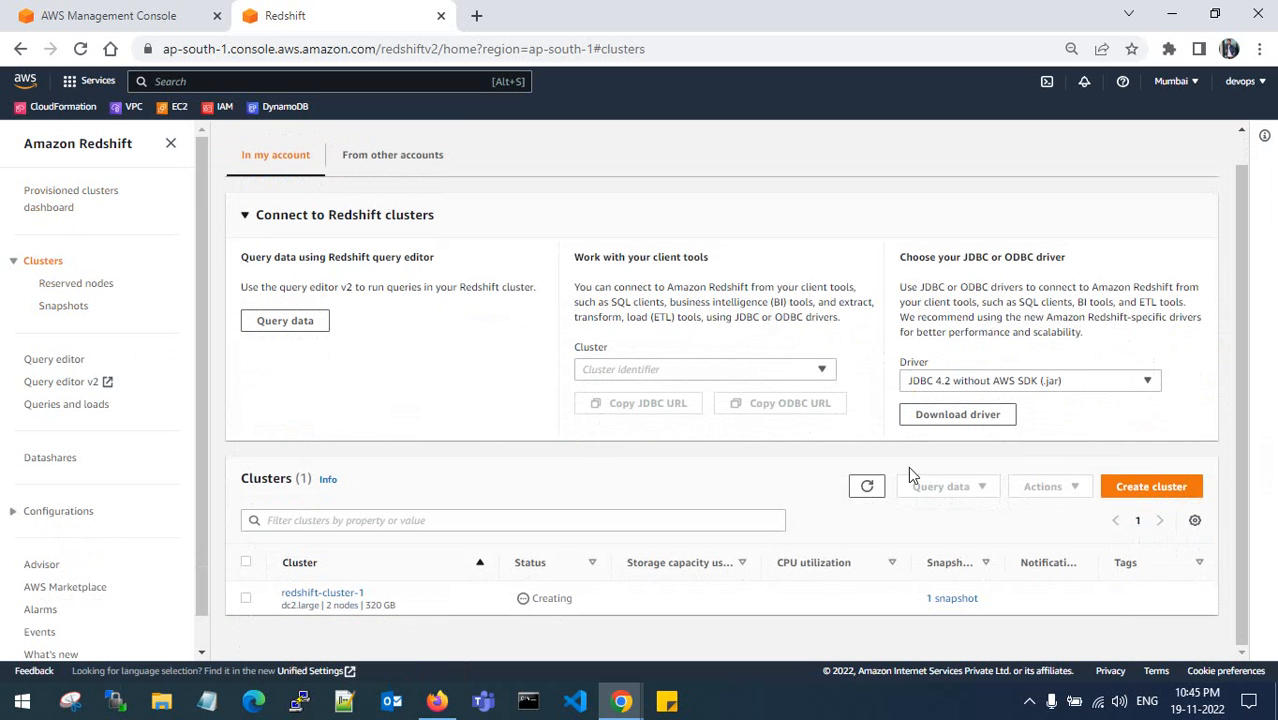
click(866, 486)
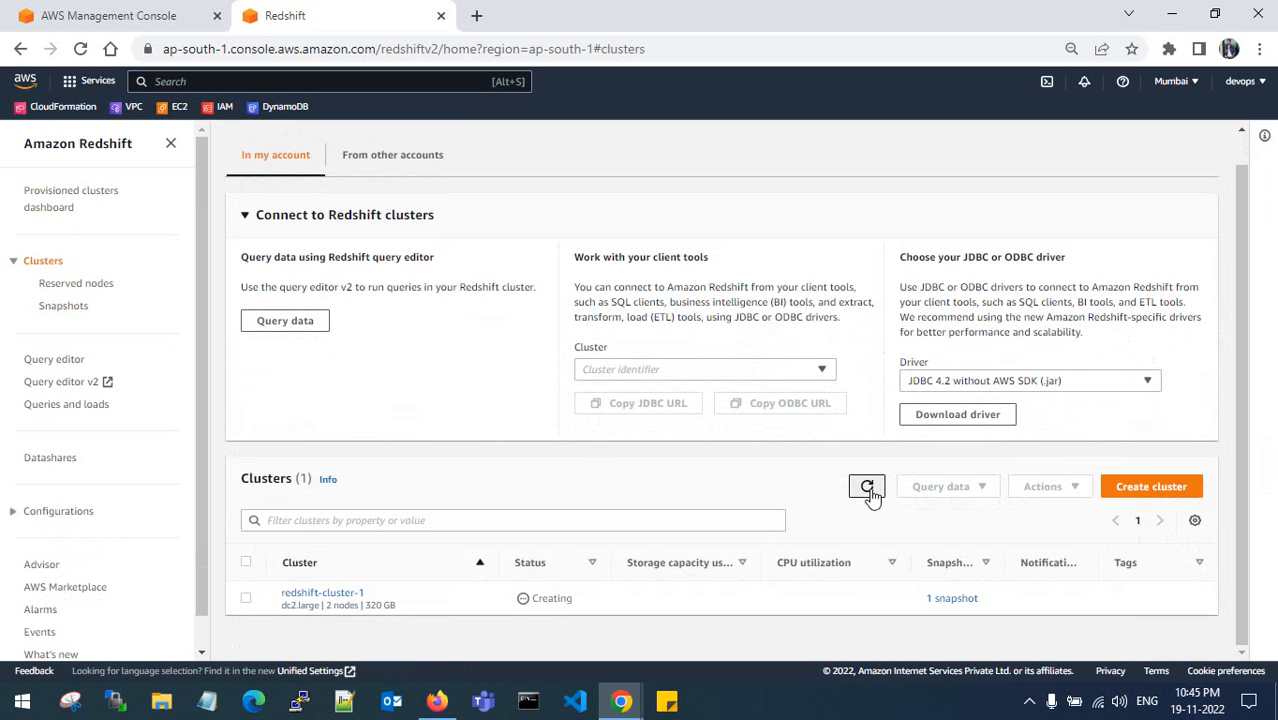
- Check redshift-cluster-1's Modifying status in its details, then refresh the list until it shows Available
click(322, 595)
scroll(488, 491, down, 3)
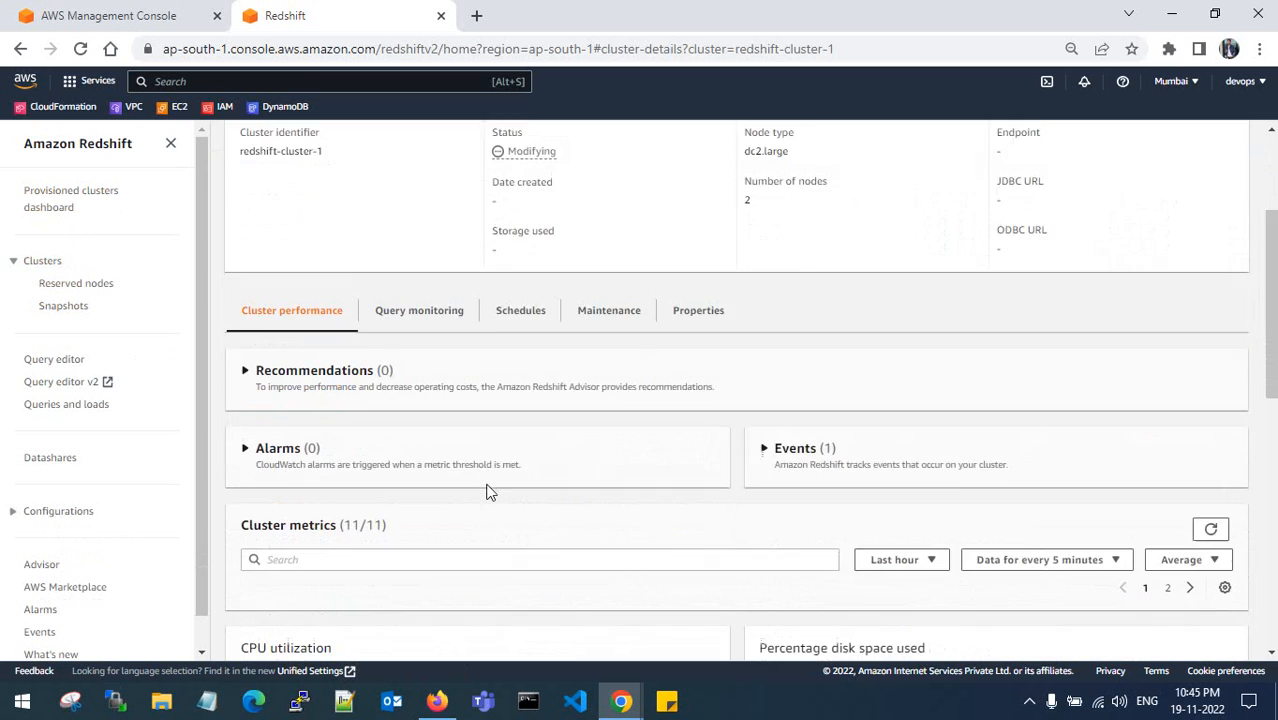
scroll(488, 491, down, 5)
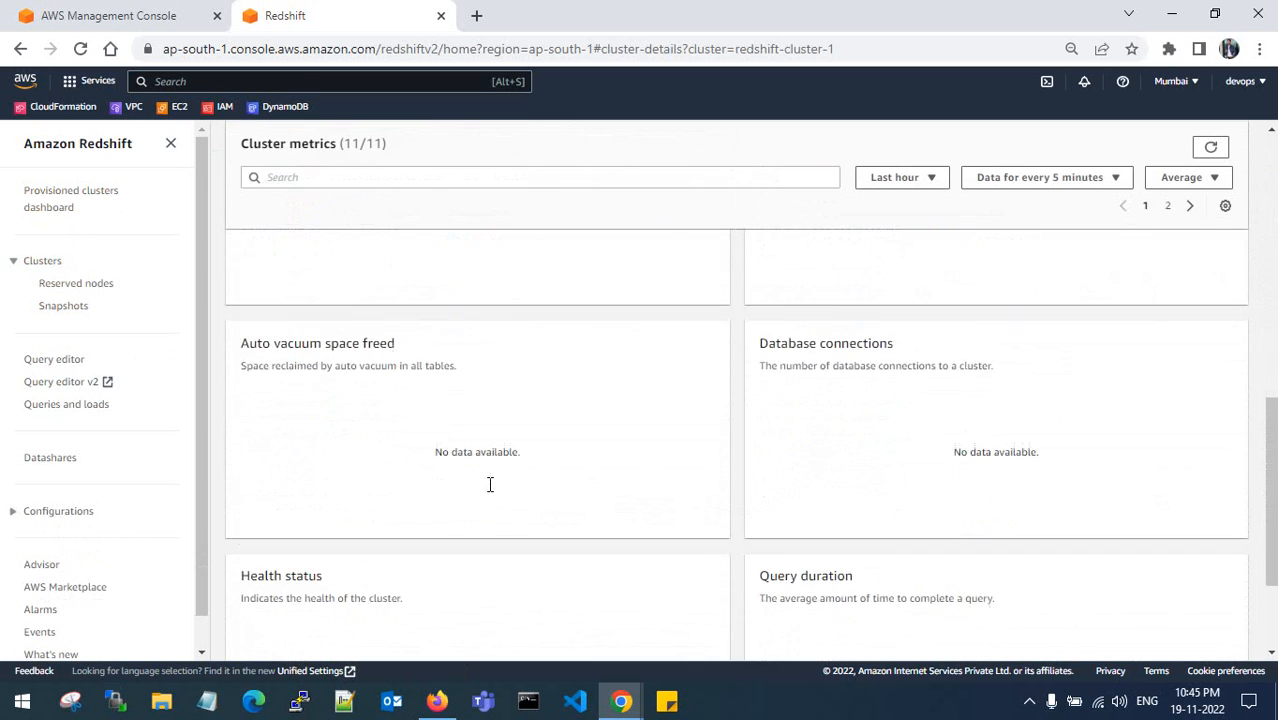
scroll(489, 484, up, 8)
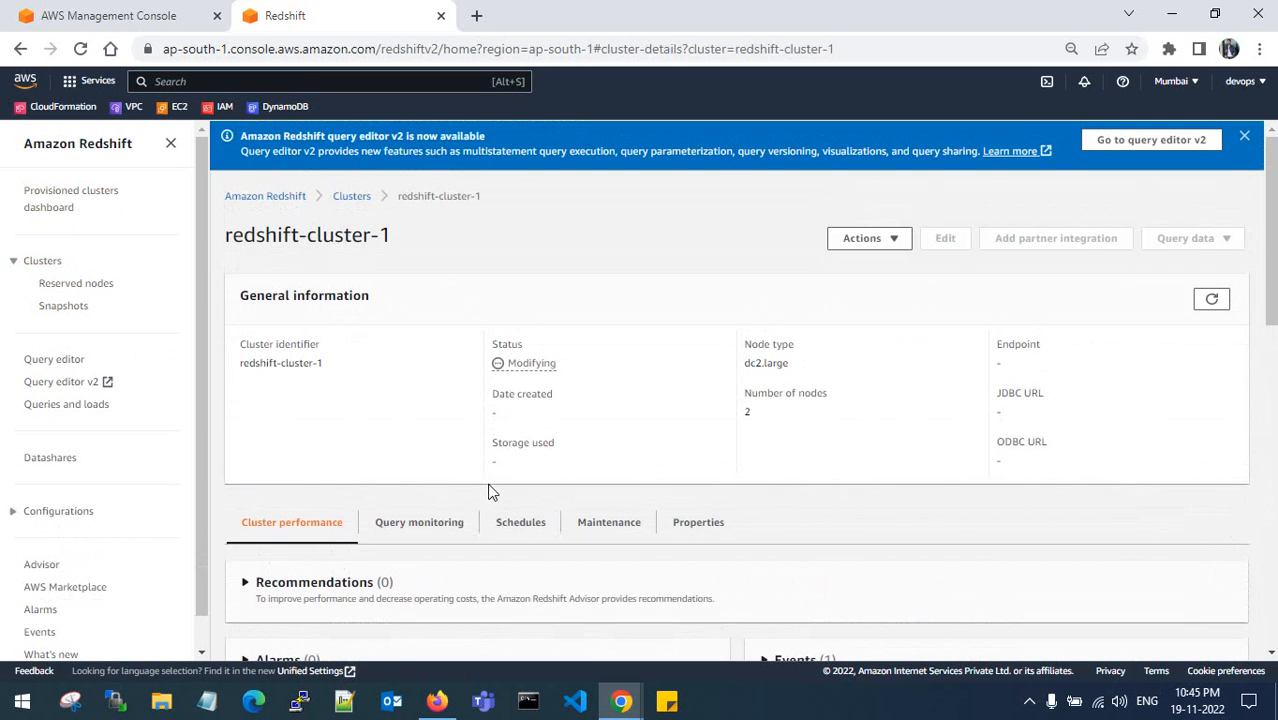
drag(565, 371, 514, 363)
click(350, 197)
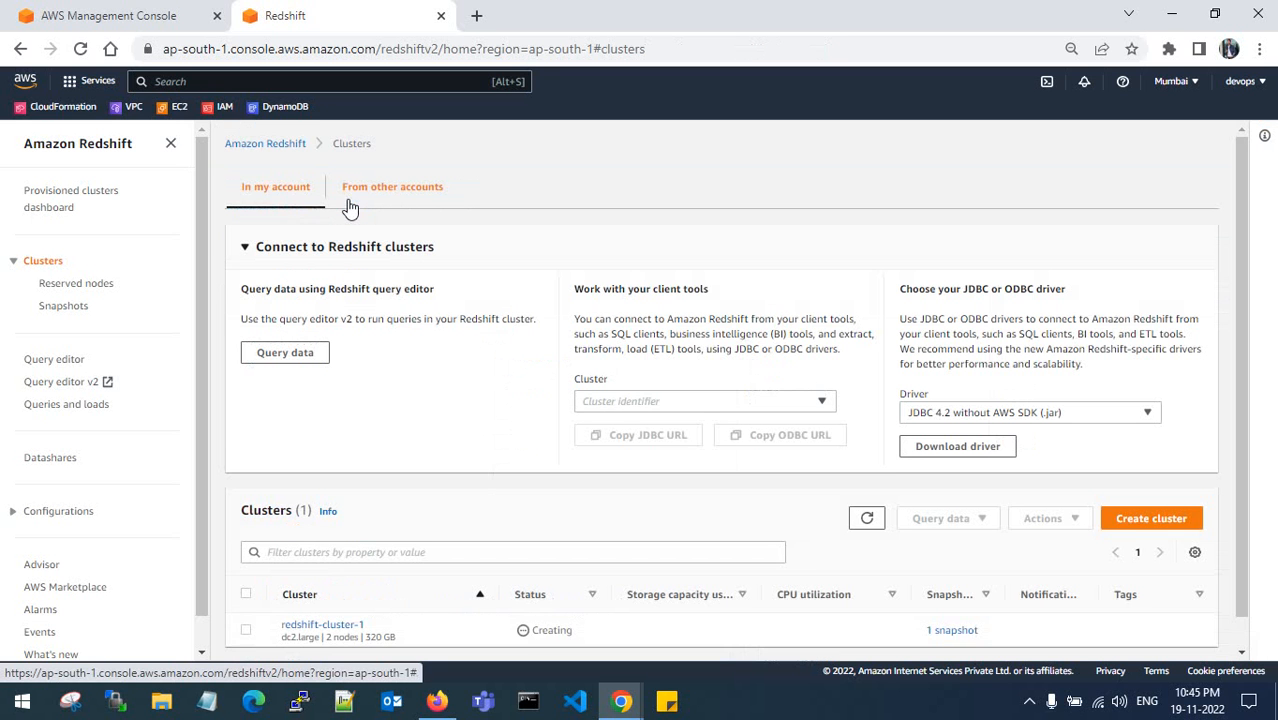
scroll(397, 345, down, 1)
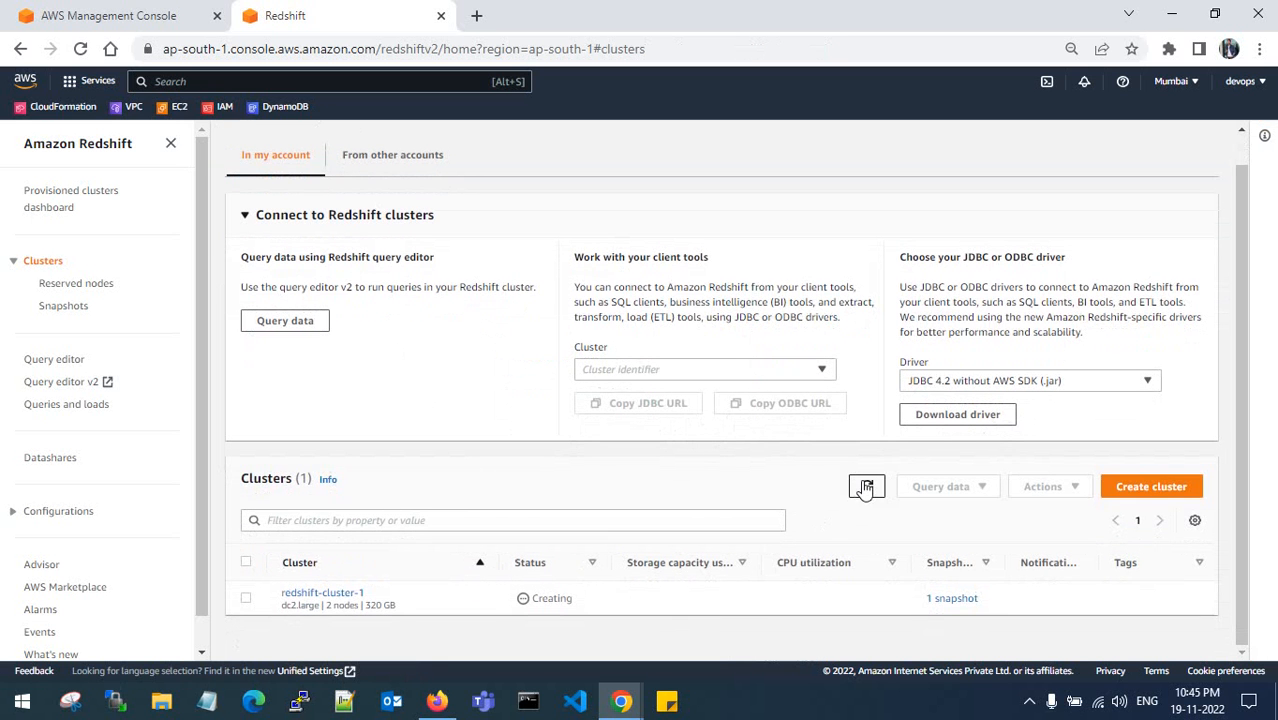
click(245, 214)
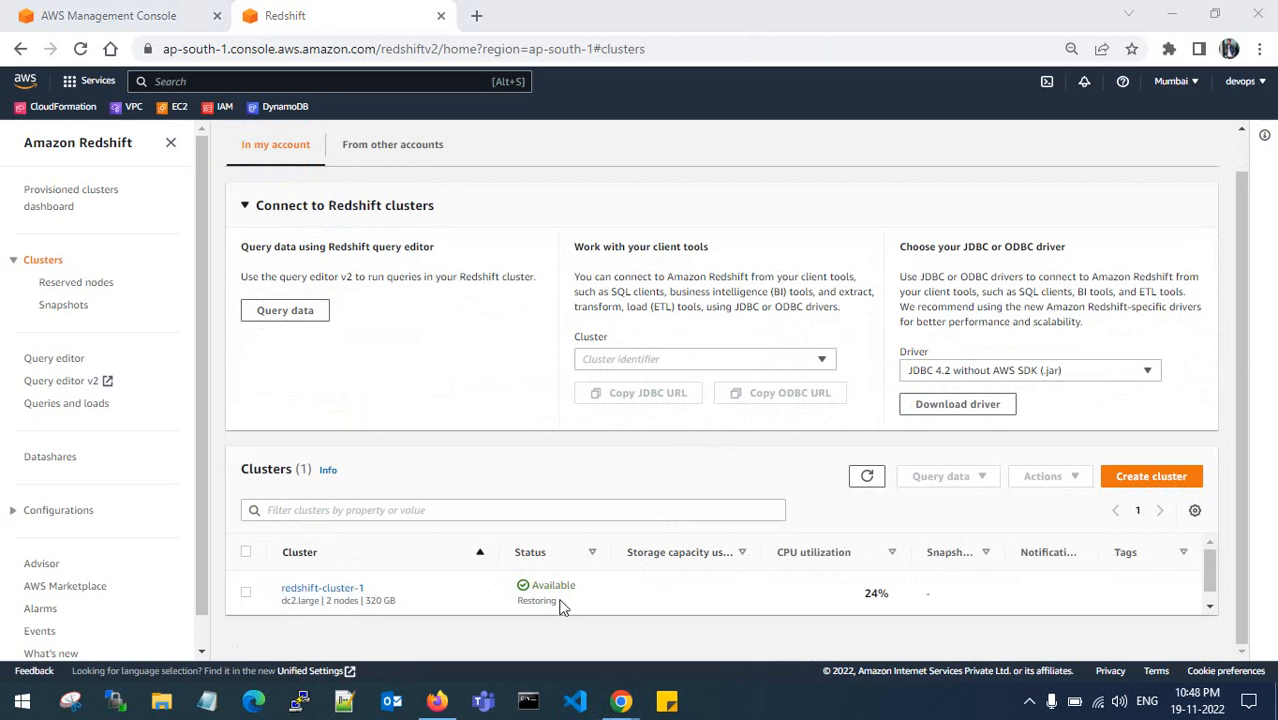
- Open redshift-cluster-1's details and launch query editor v2 for it
scroll(567, 607, down, 1)
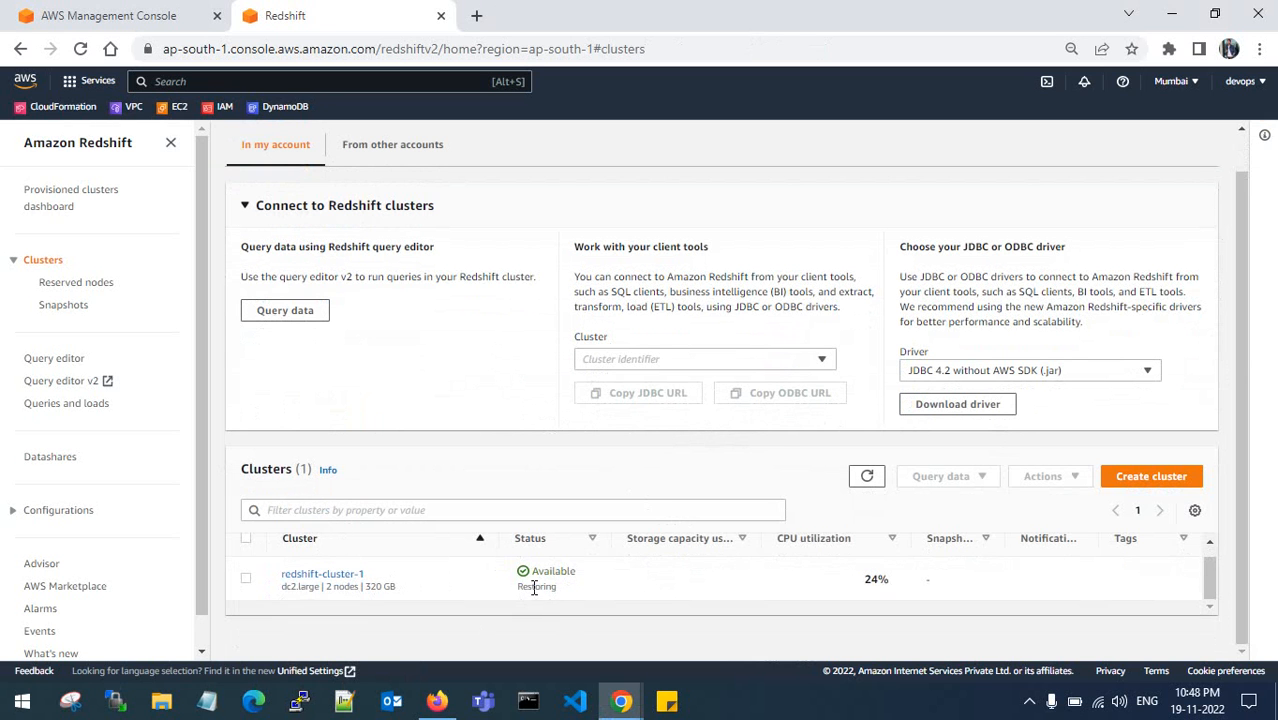
scroll(790, 575, up, 1)
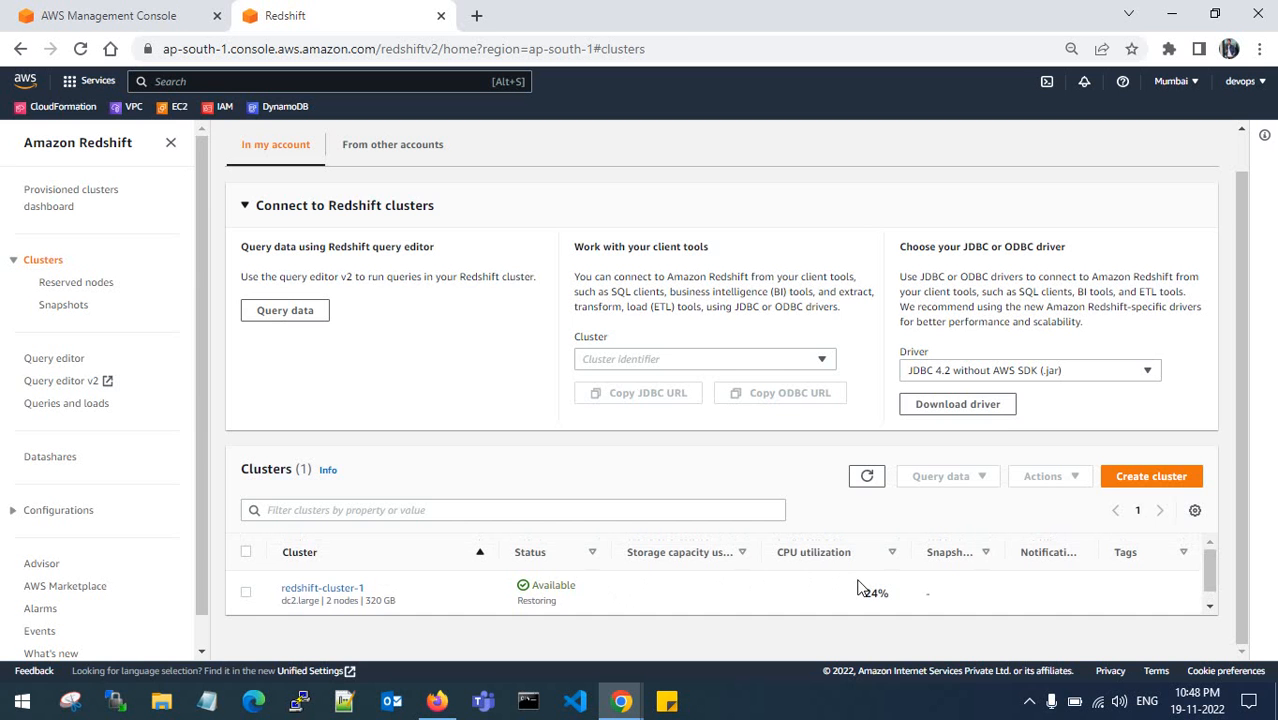
click(341, 594)
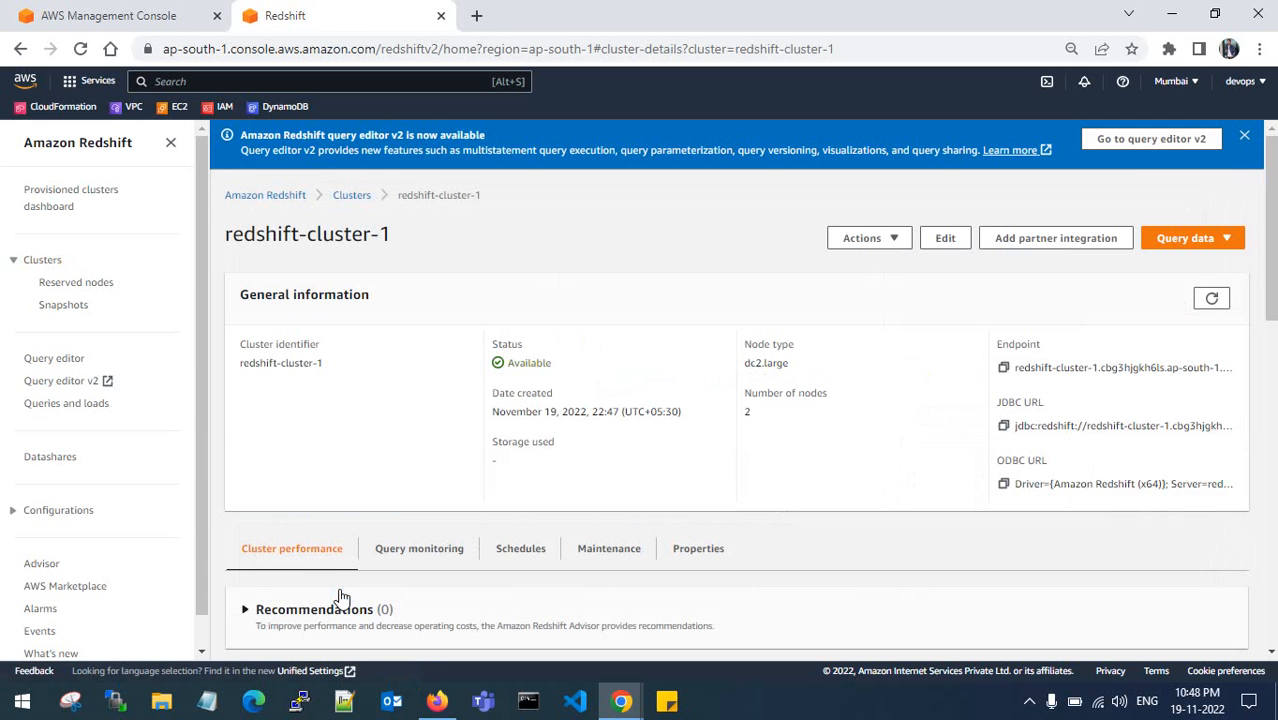
click(1150, 139)
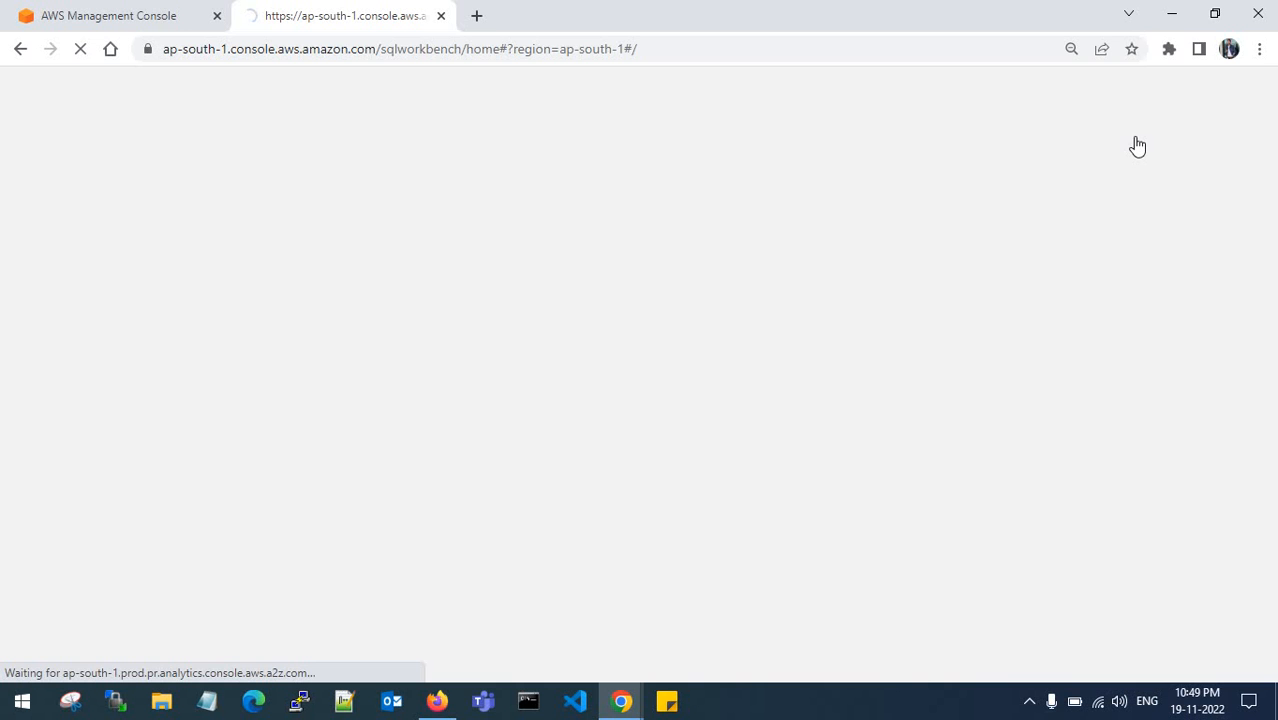
- Select the whole category query line in the source account's Firefox editor, then return to Chrome
click(437, 700)
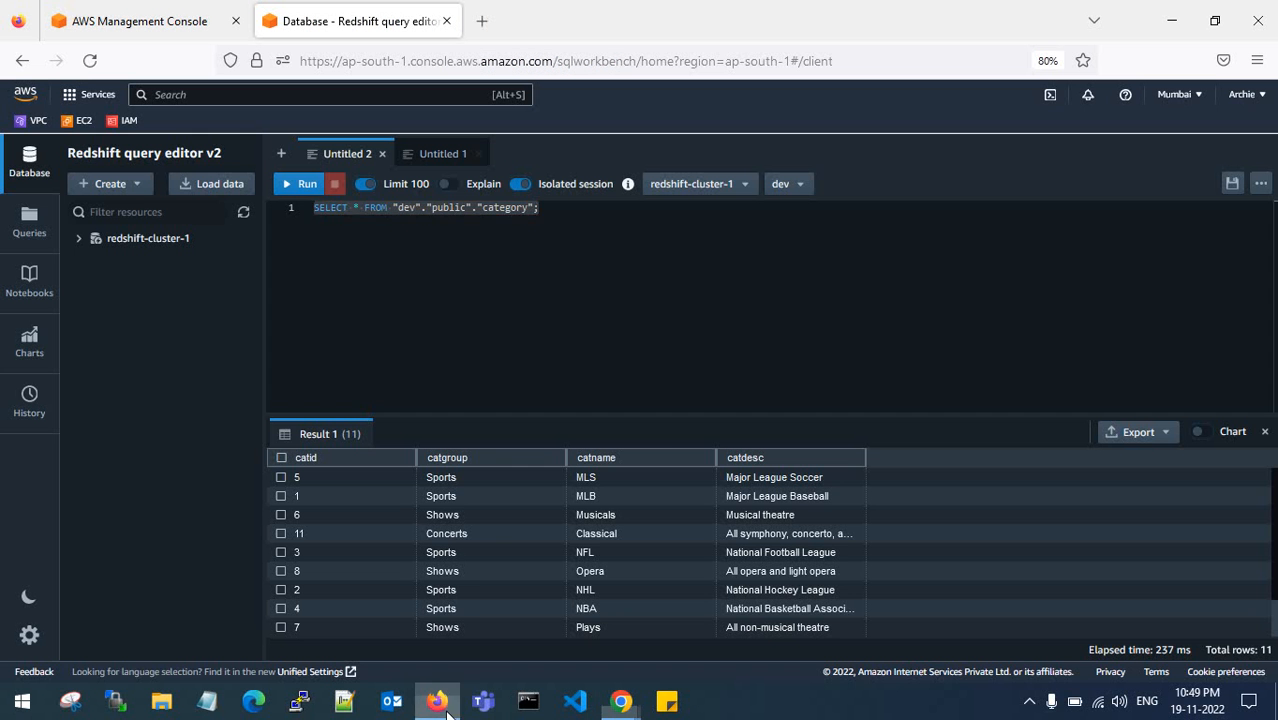
right_click(535, 208)
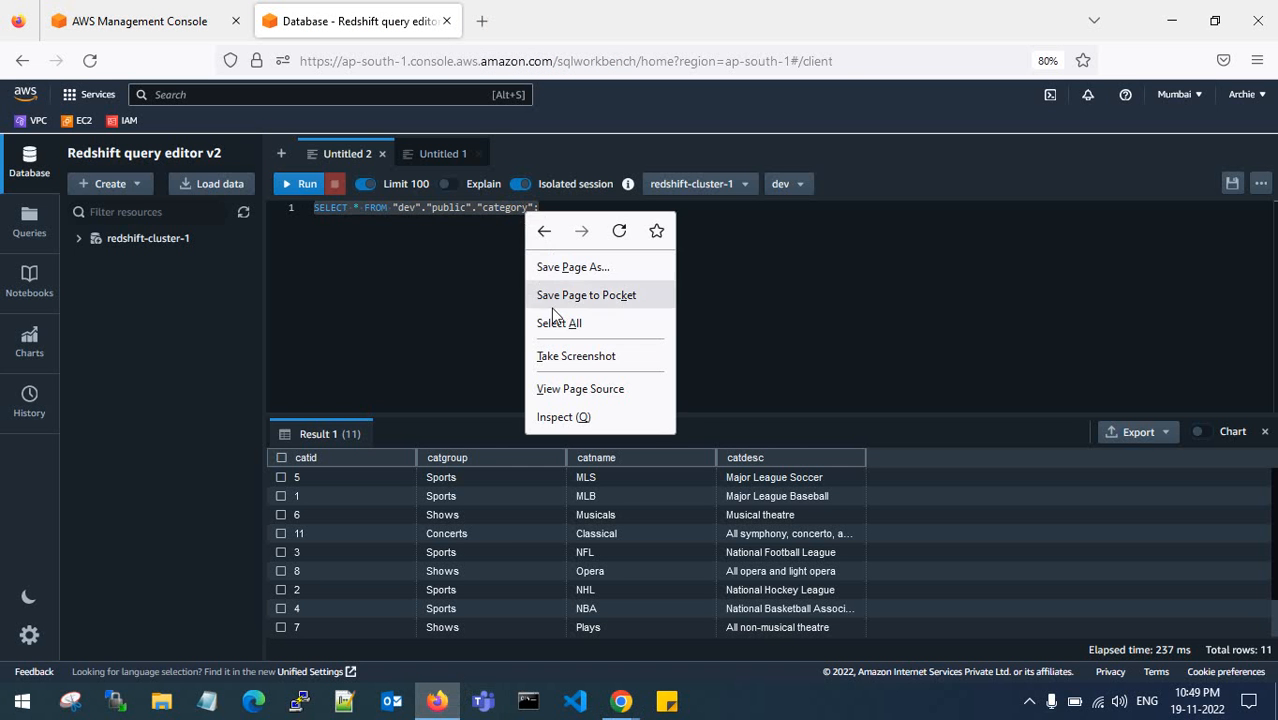
click(500, 303)
drag(551, 219, 314, 207)
key(ctrl+c)
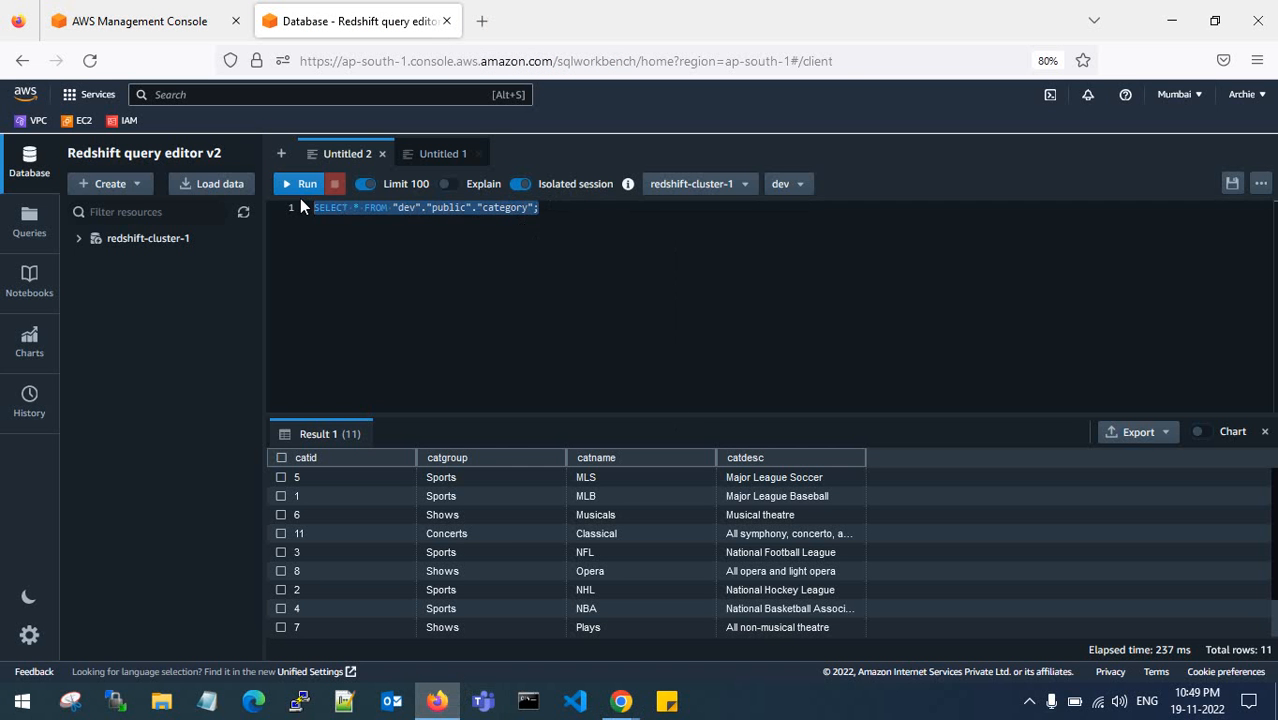
mouse_move(621, 700)
click(698, 614)
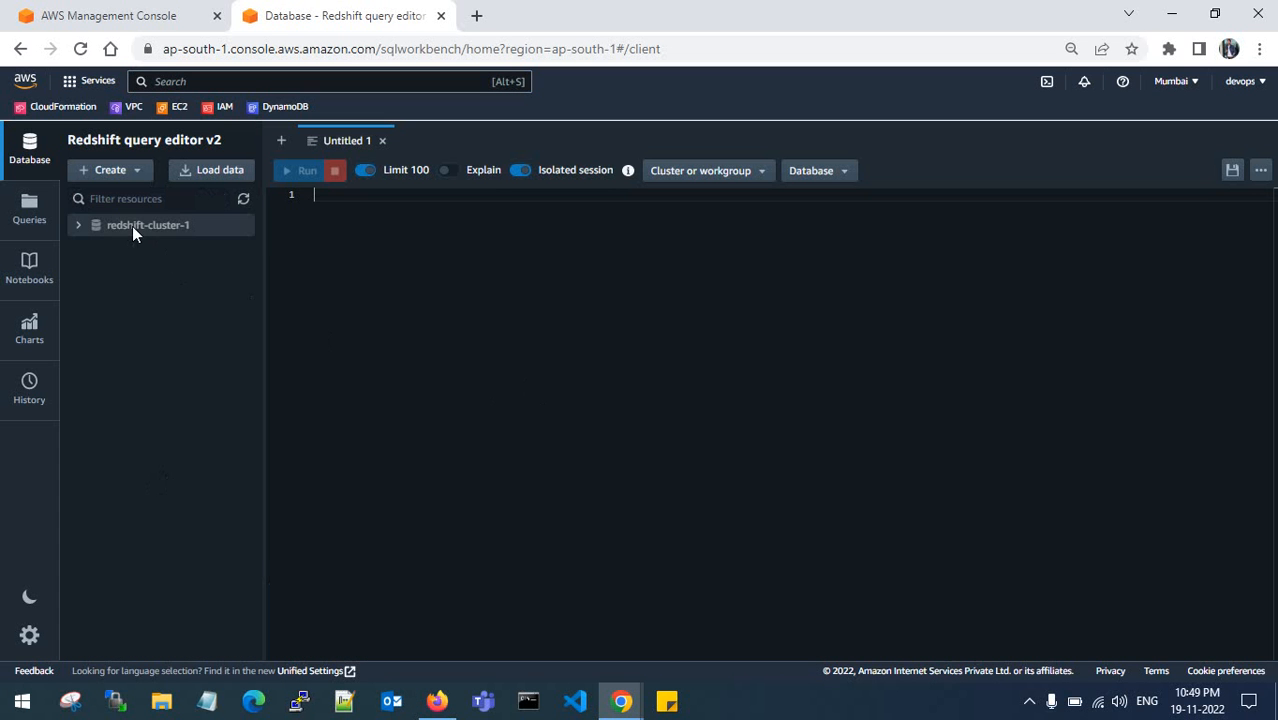
- Create a connection to redshift-cluster-1 using the database user name and its password
right_click(132, 226)
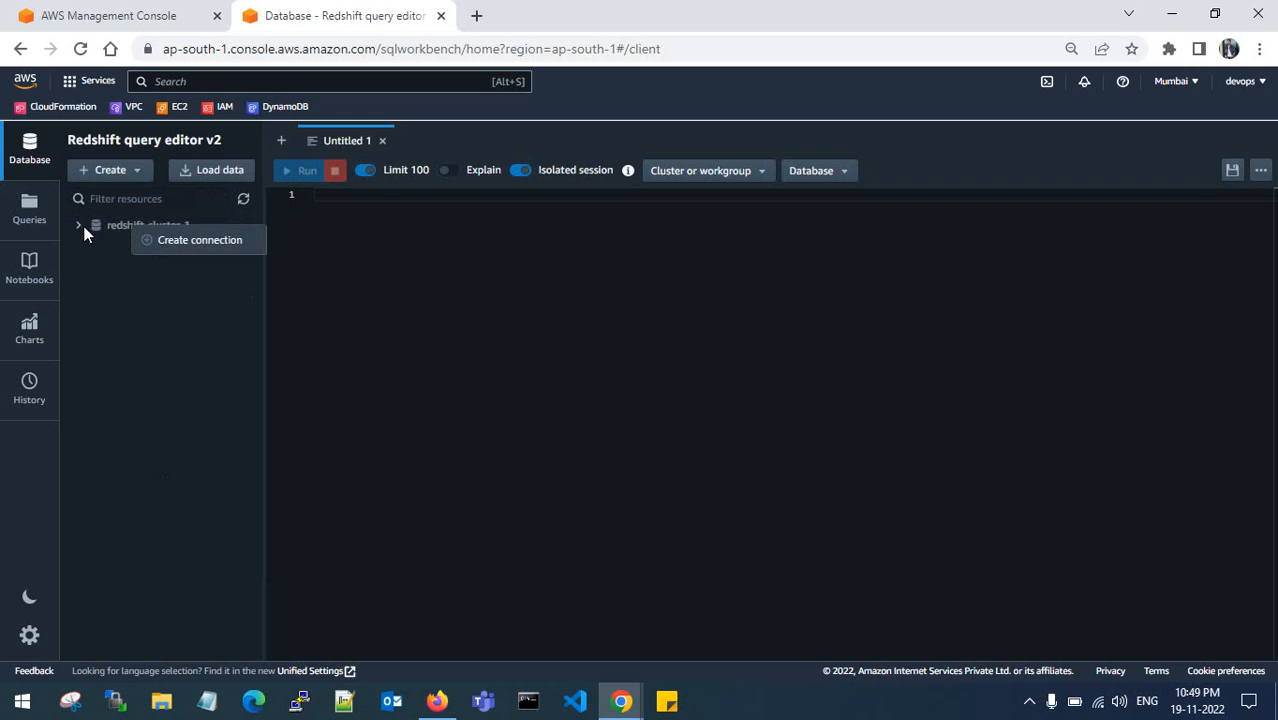
click(161, 240)
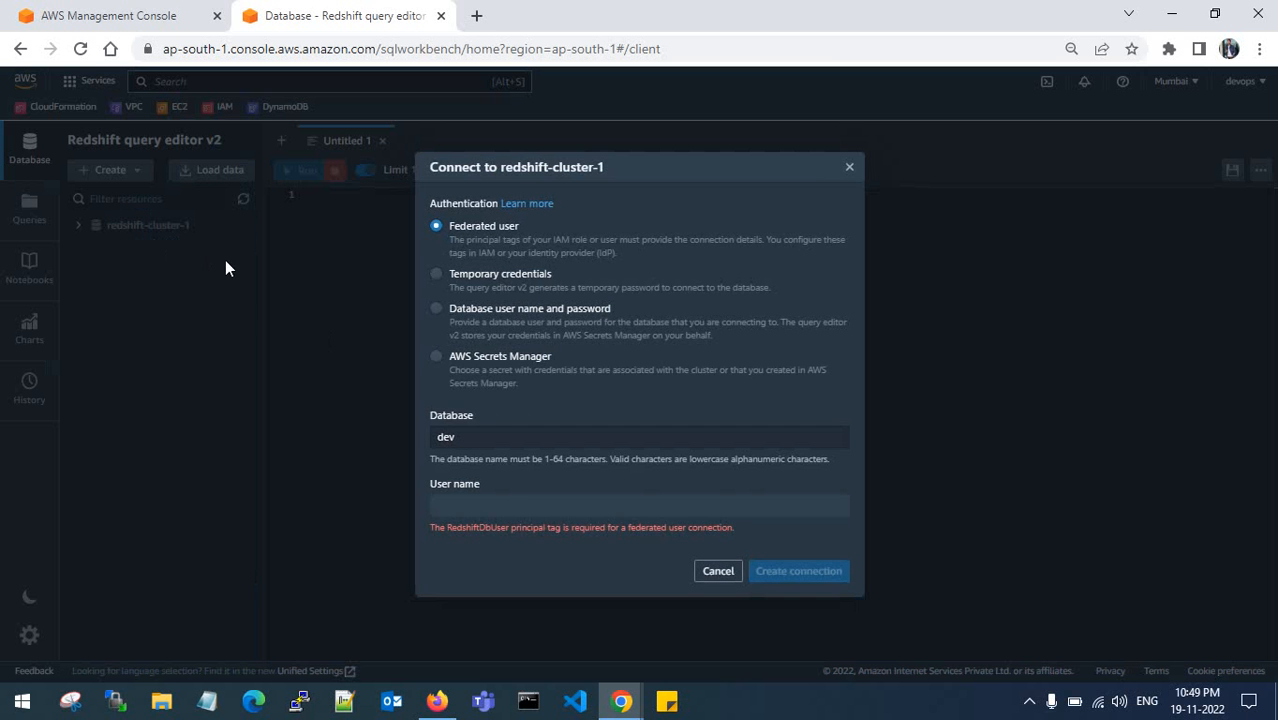
click(436, 309)
click(483, 476)
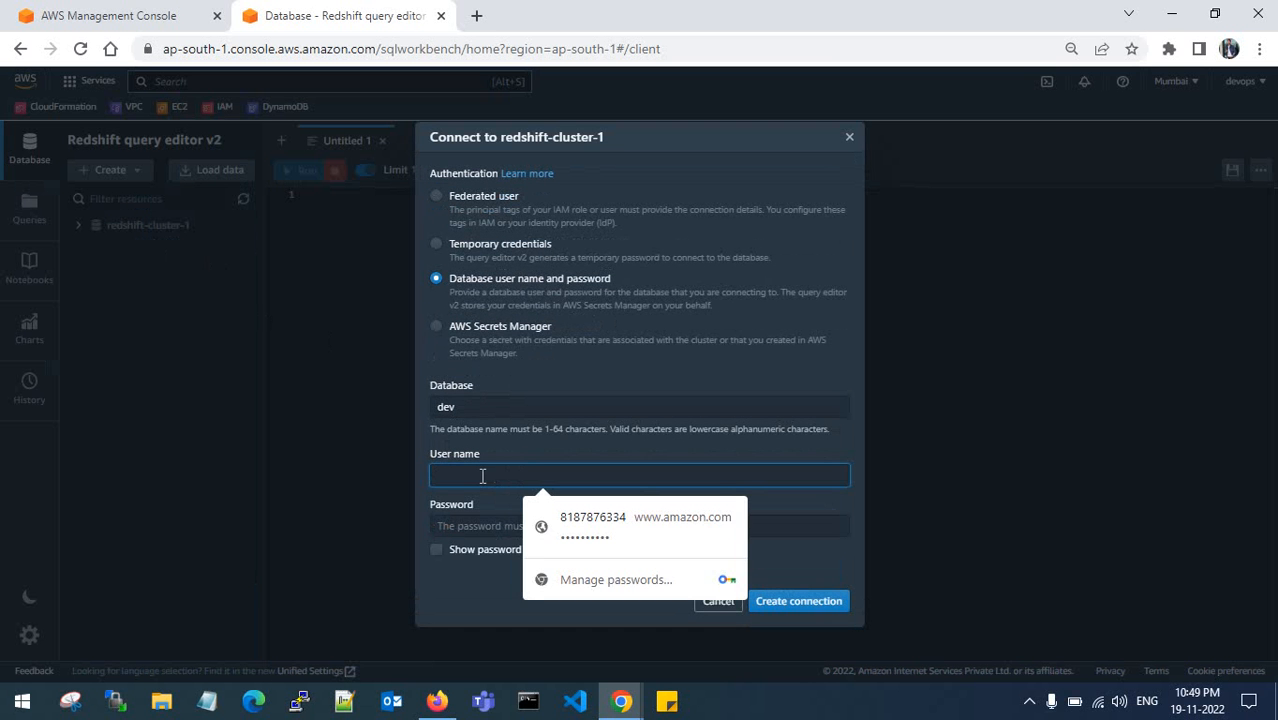
text(aws)
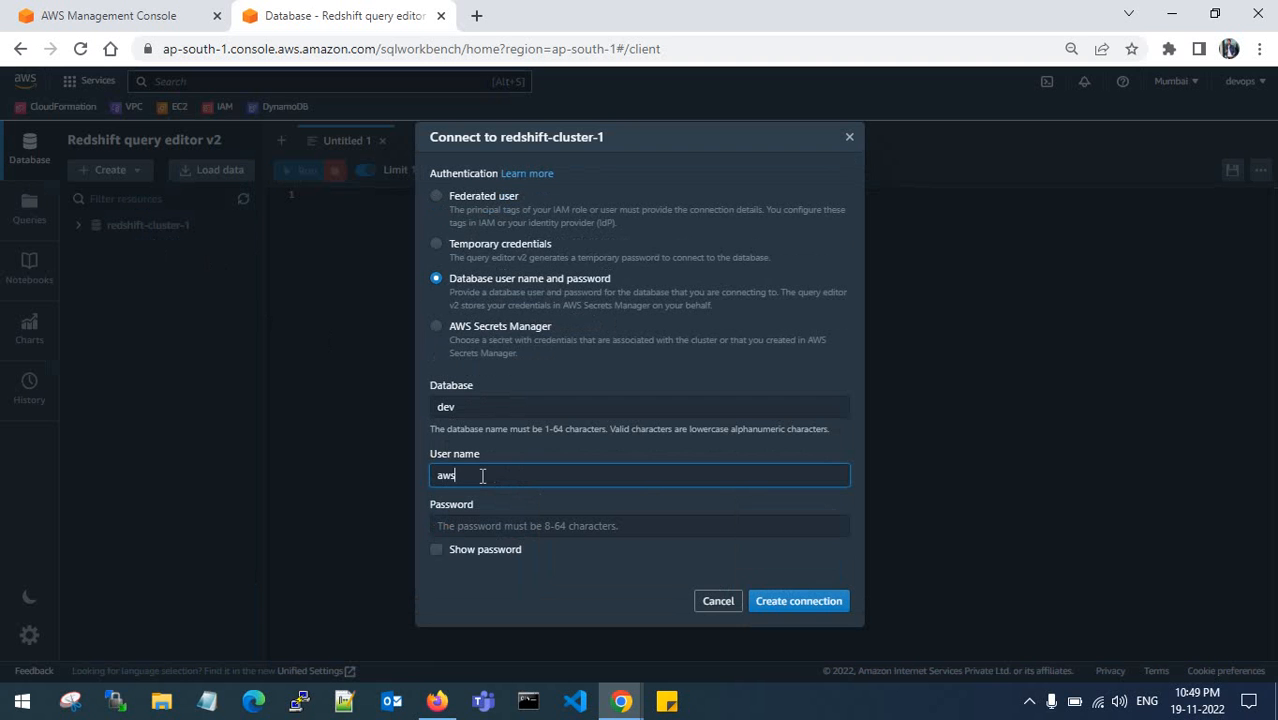
text(user)
click(489, 522)
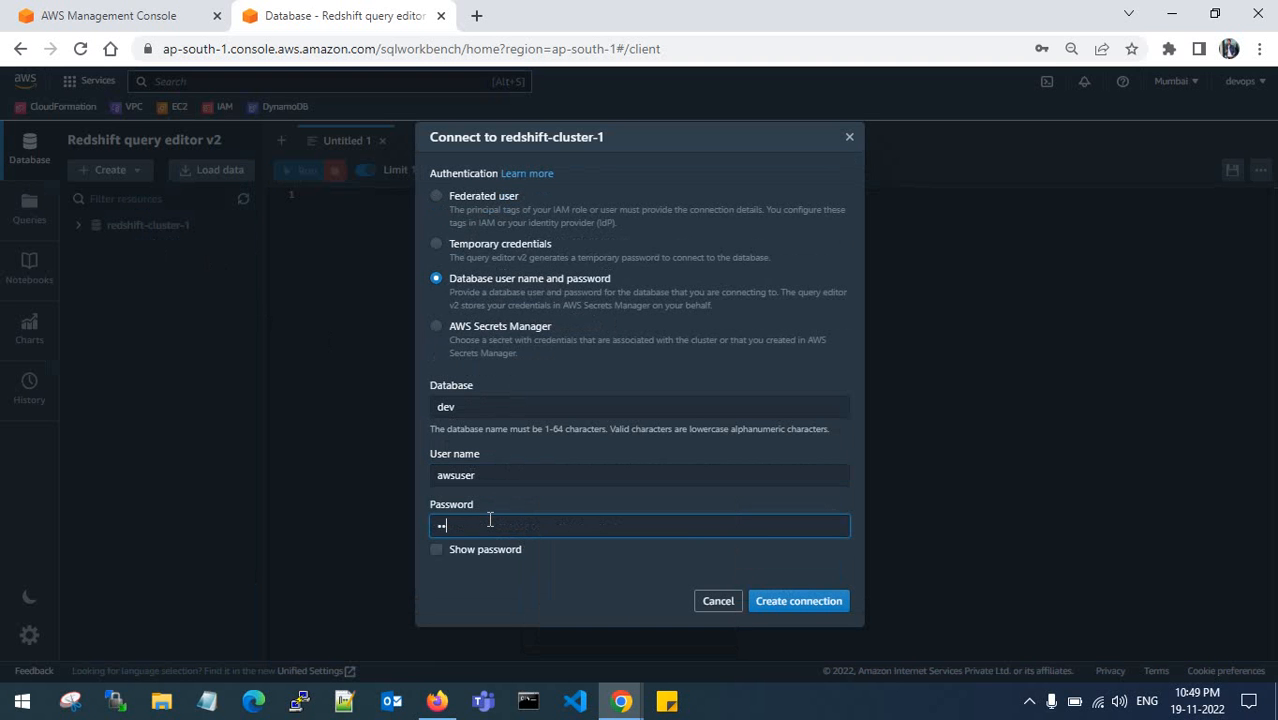
click(796, 602)
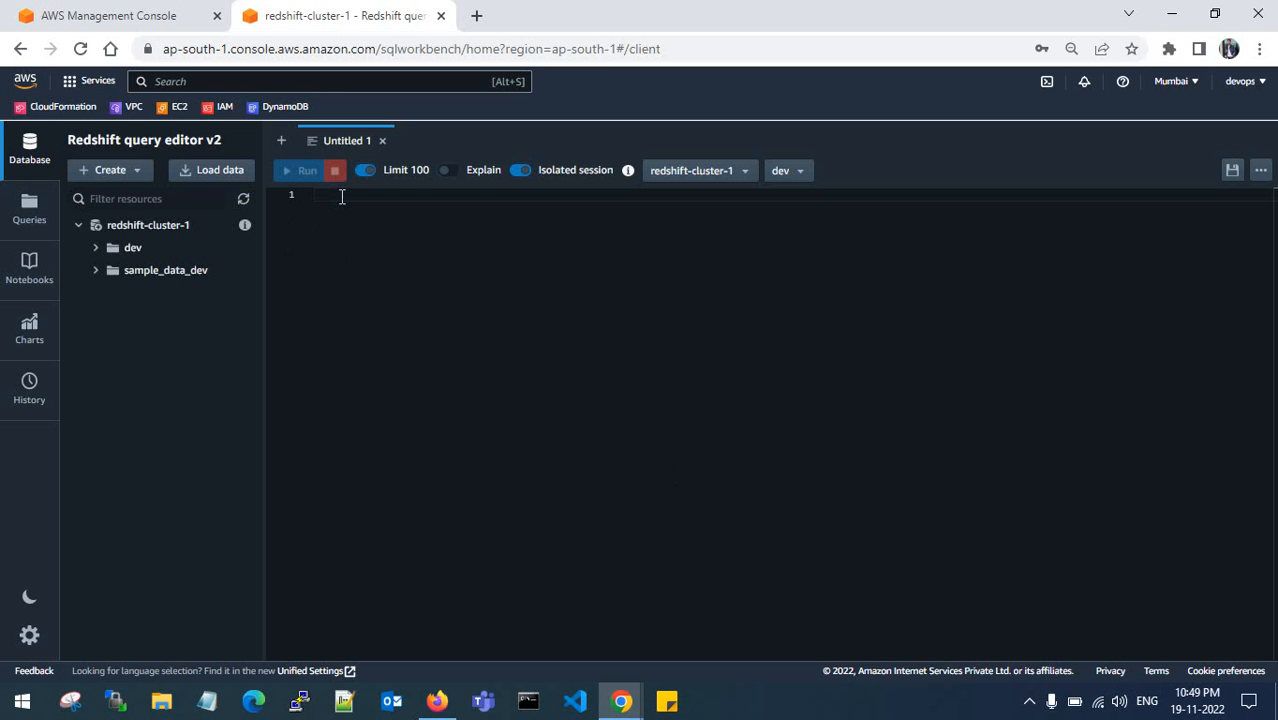
- Paste and run the category query on the restored cluster, comparing its 11 rows with the source results
key(ctrl+v)
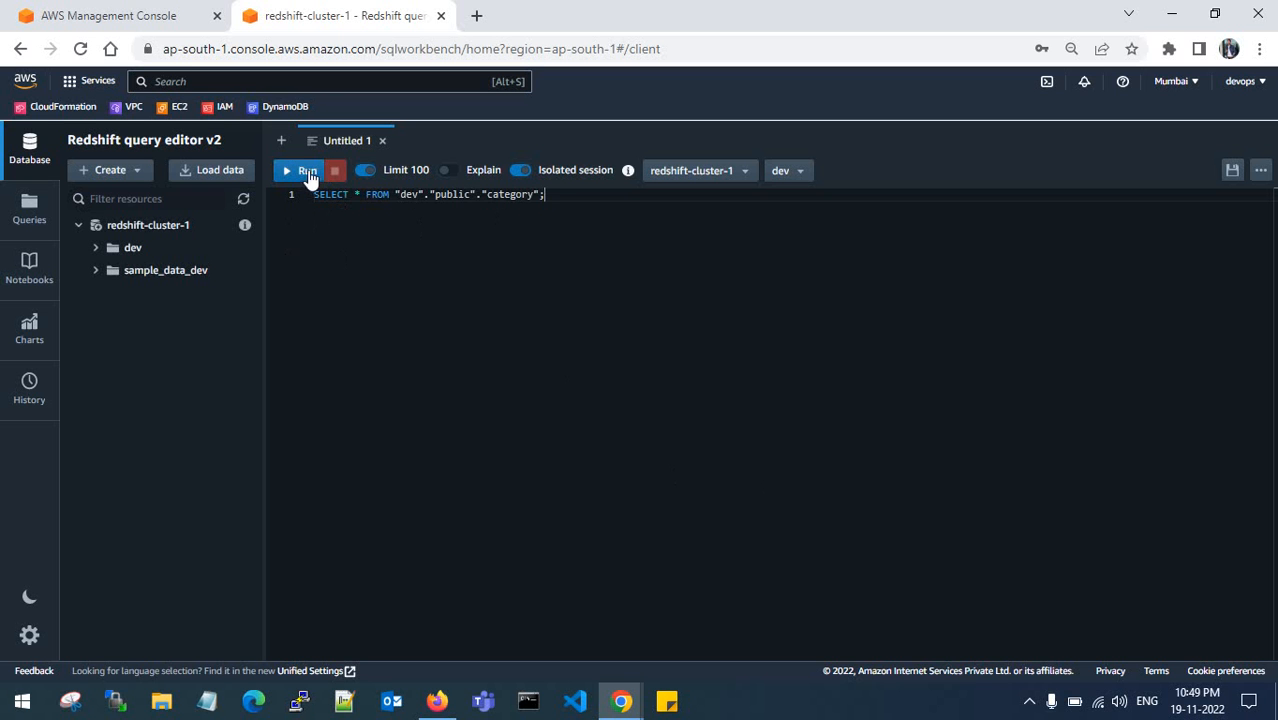
click(303, 170)
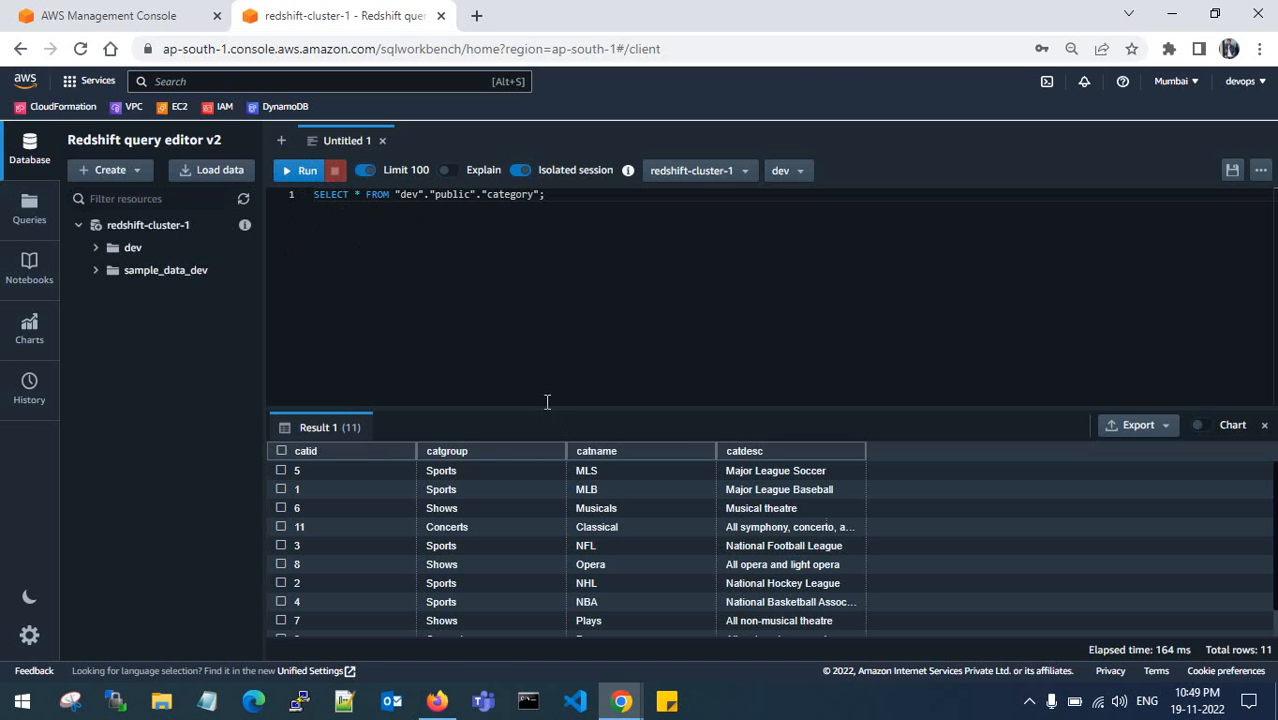
click(437, 701)
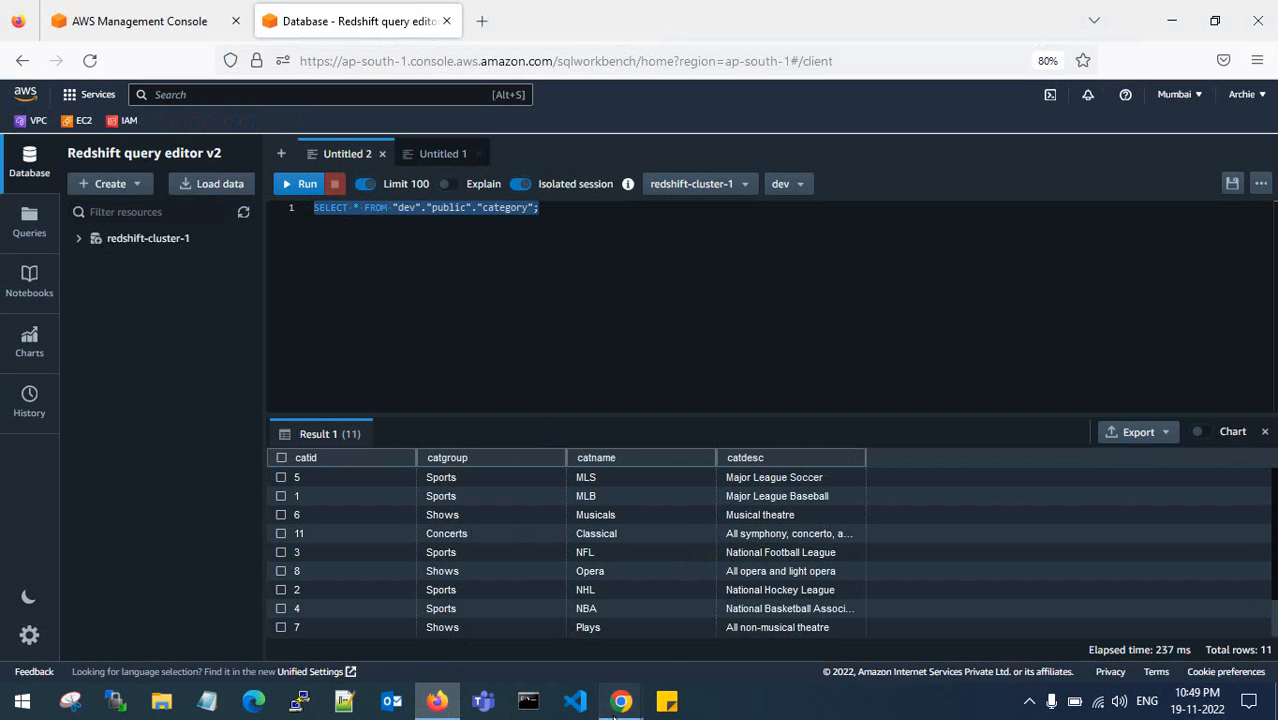
mouse_move(621, 700)
click(743, 624)
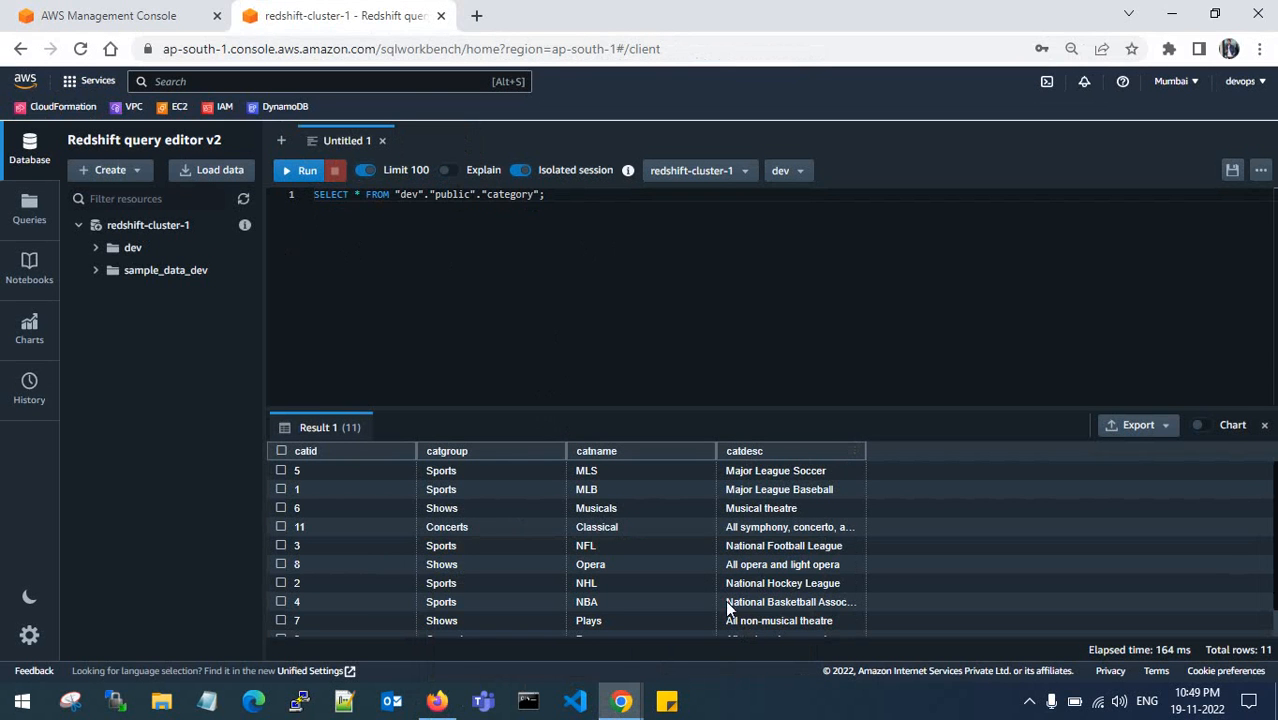
click(437, 701)
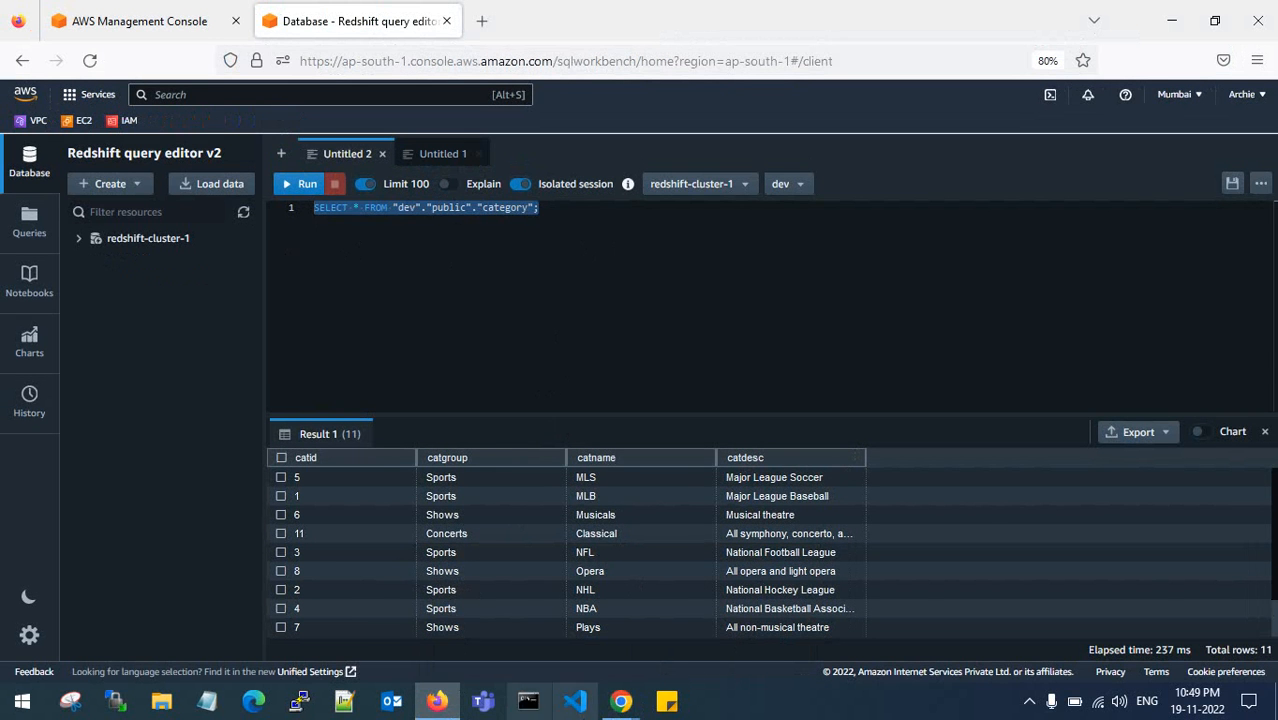
- Show the rs1.png architecture diagram in diagrams.net and select the right-hand VPC box
mouse_move(630, 706)
click(552, 614)
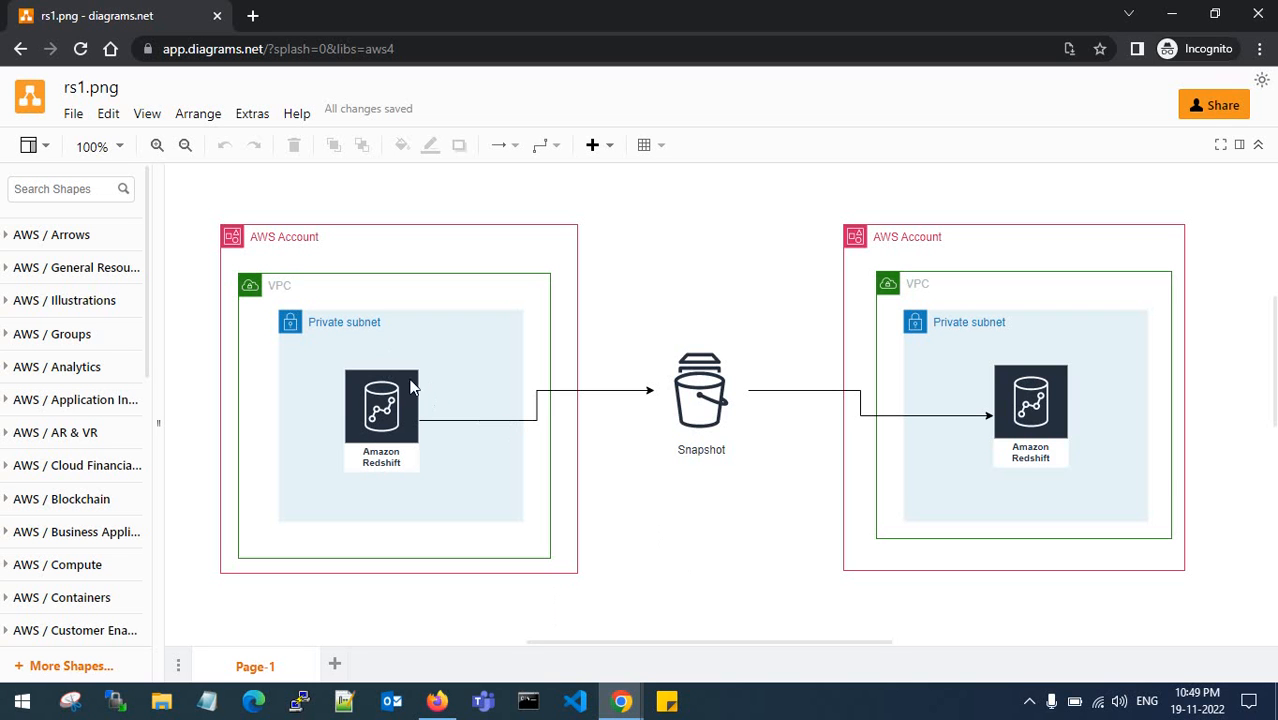
click(988, 387)
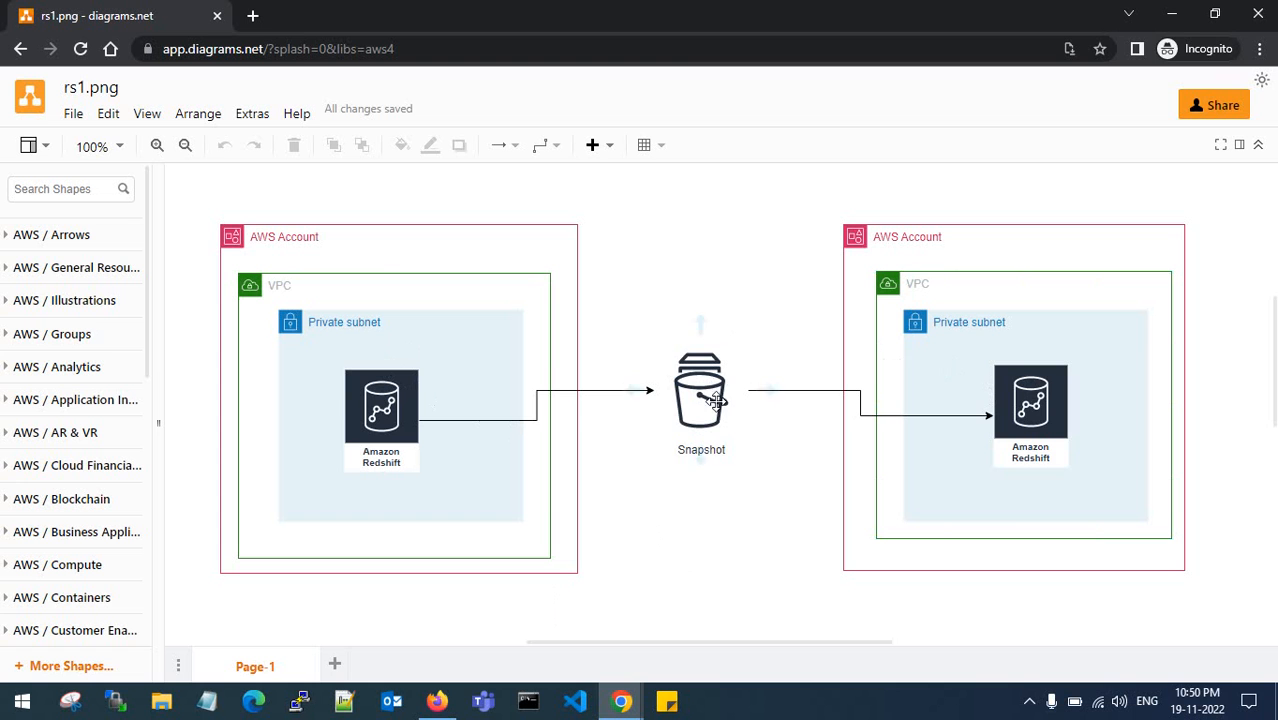